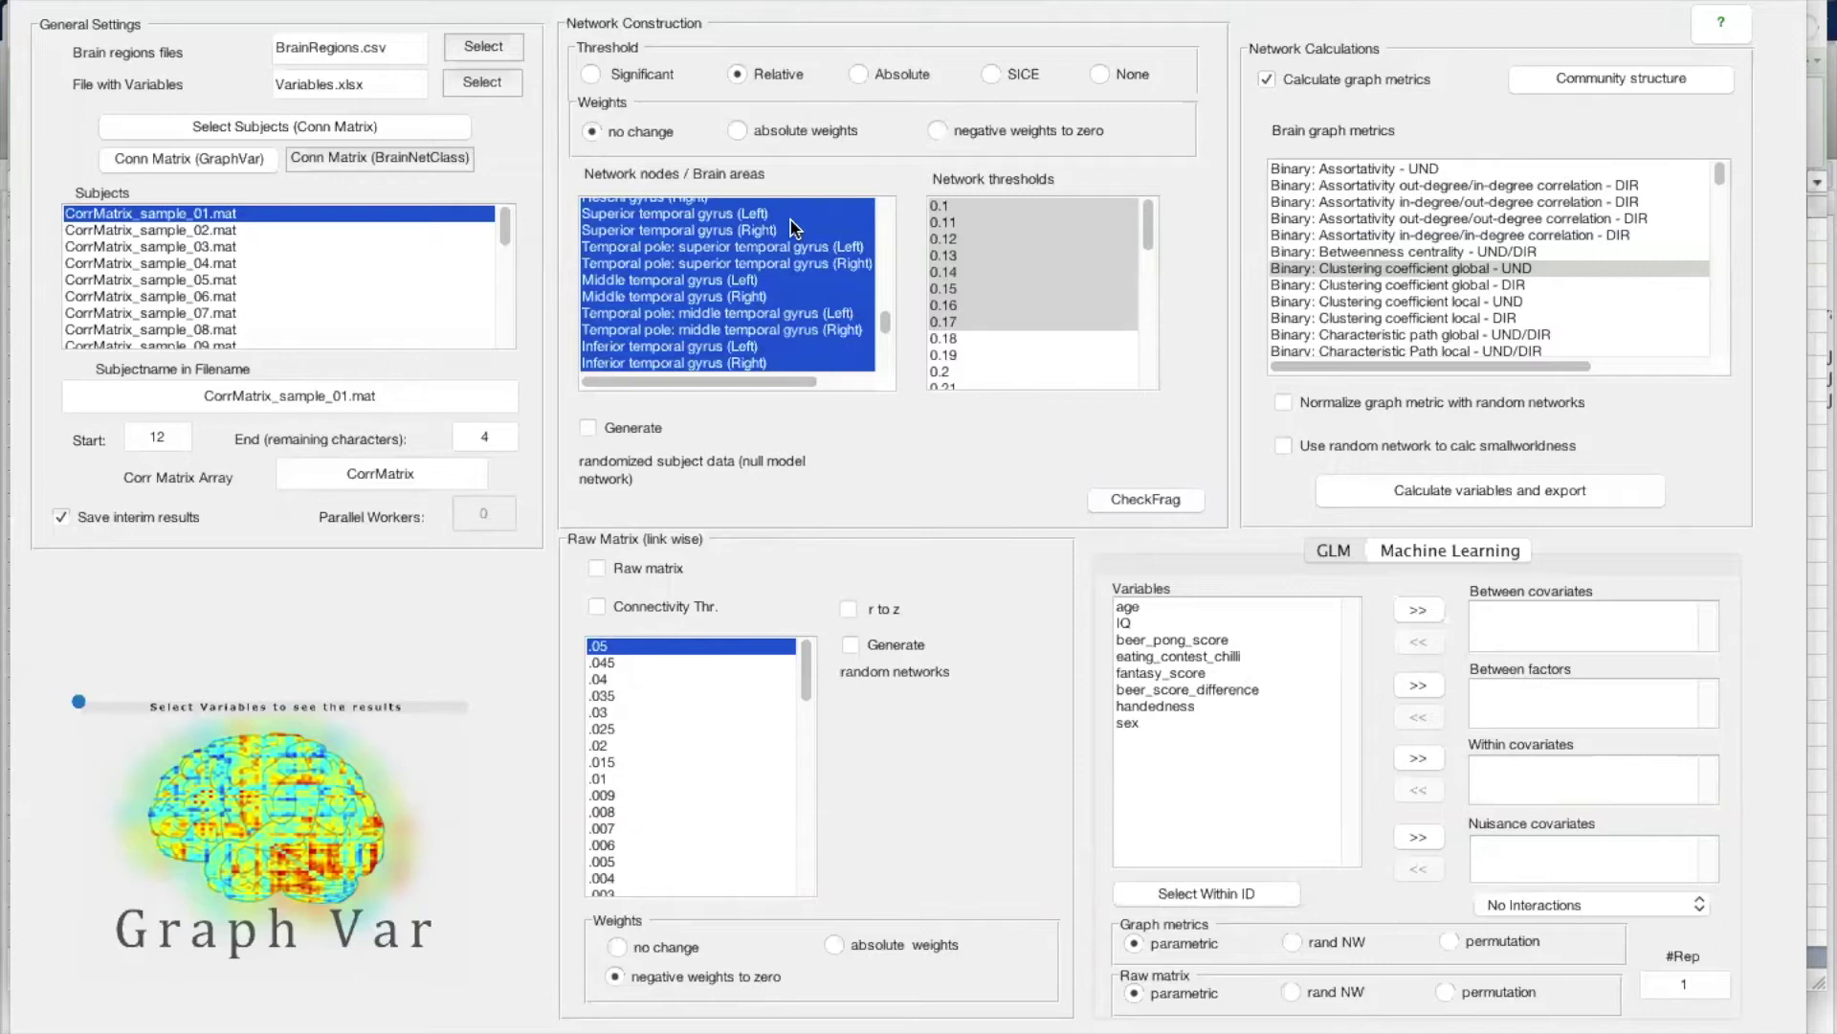
Load Variables_Within_Design.xlsx as the variables file and include sex and research_site among the imported variables
{"action": "left_click", "coordinate": [475, 75]}
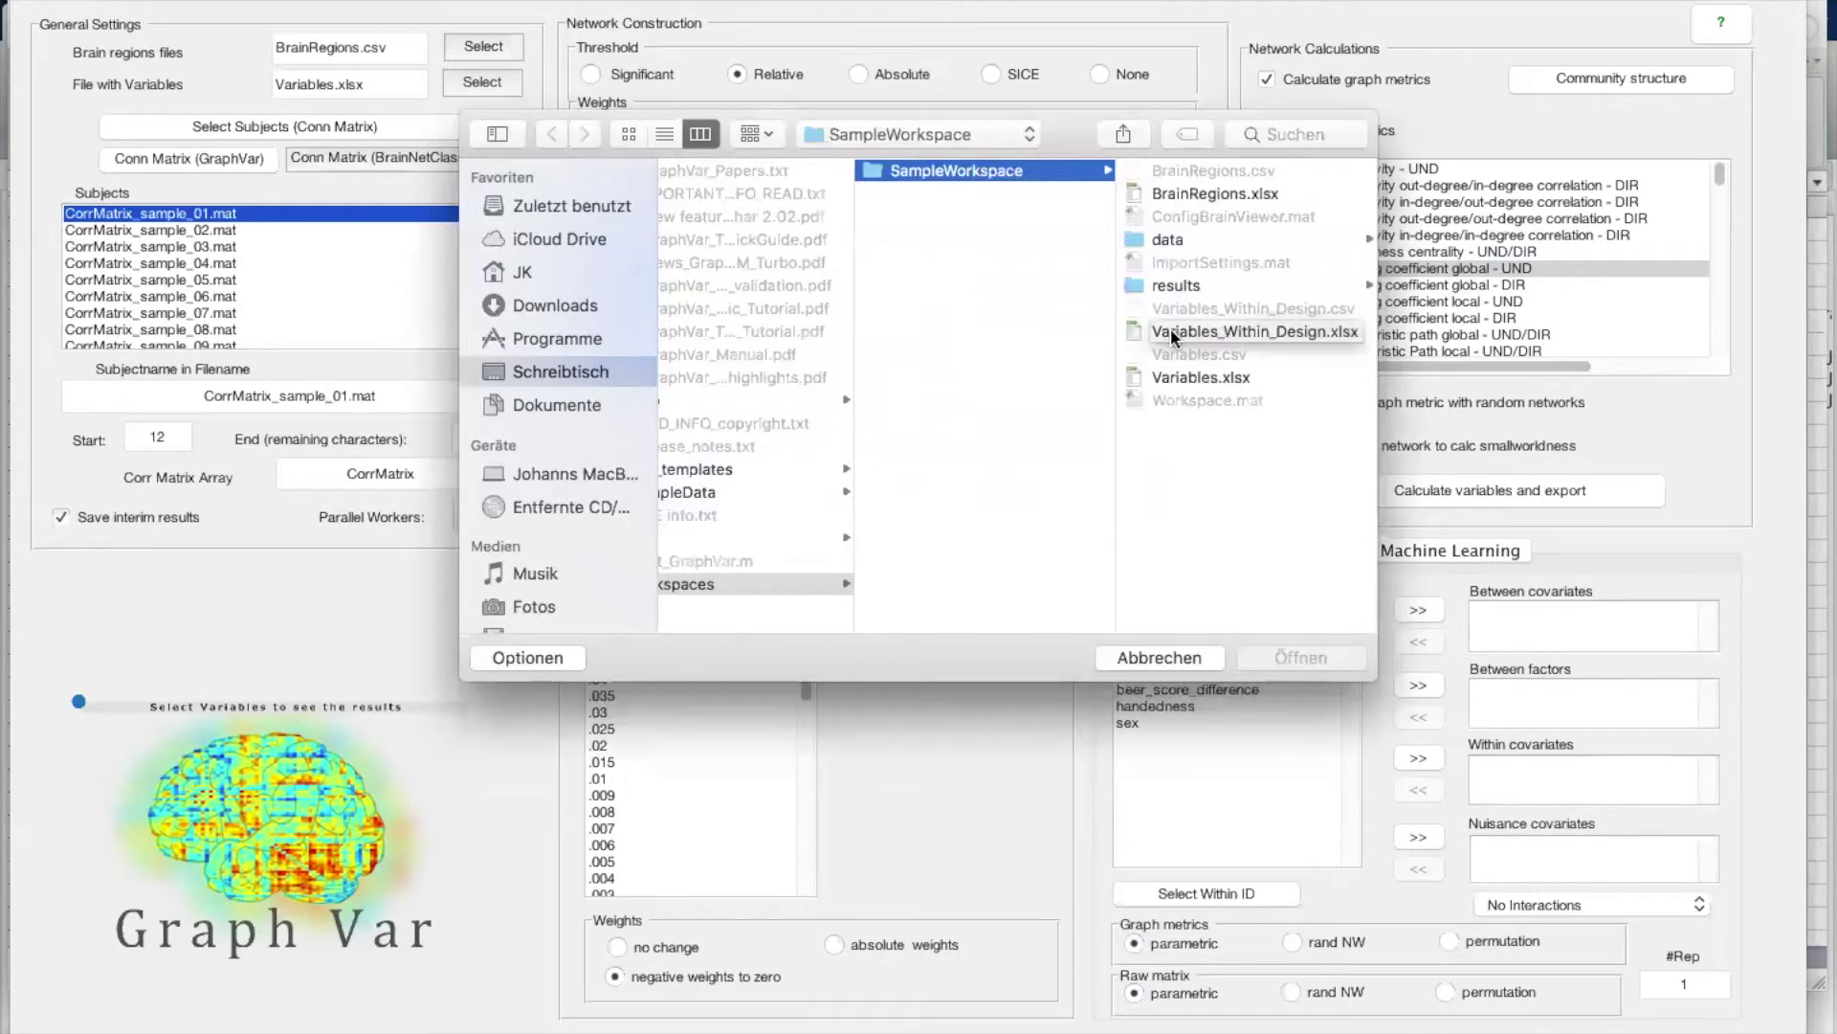
{"action": "left_click", "coordinate": [1199, 330]}
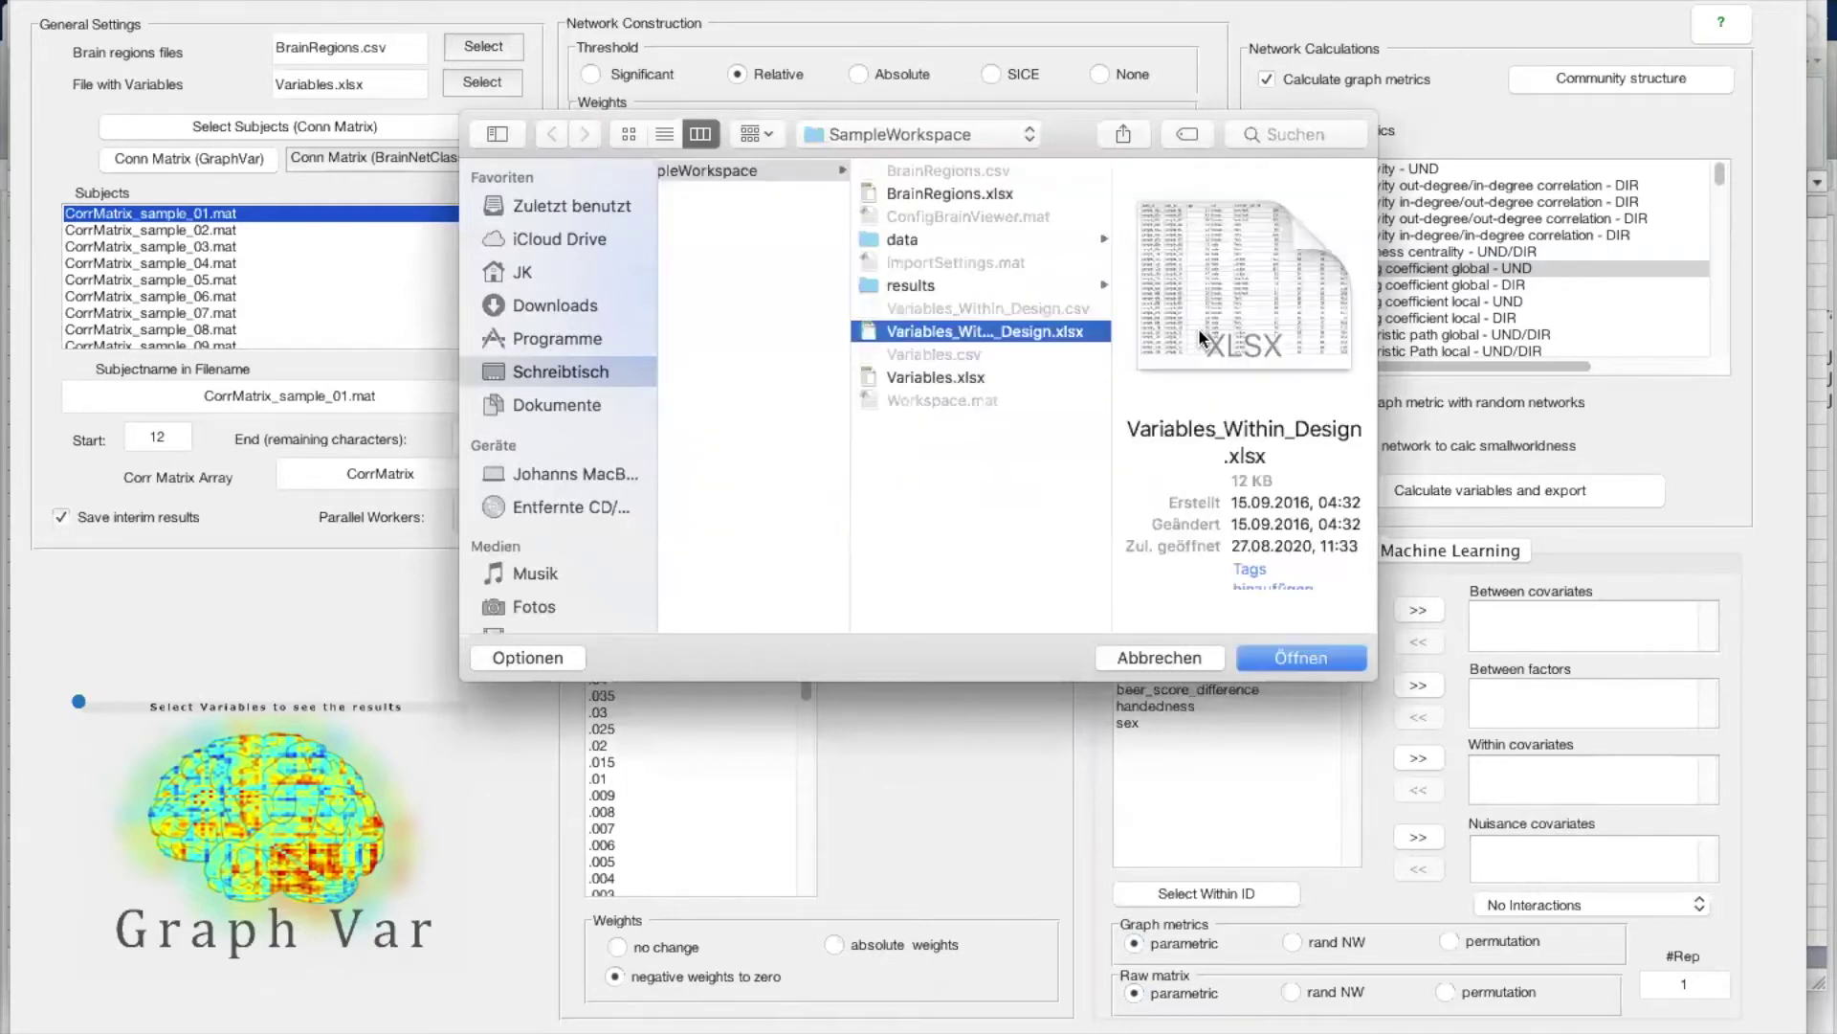
{"action": "left_click", "coordinate": [1329, 653]}
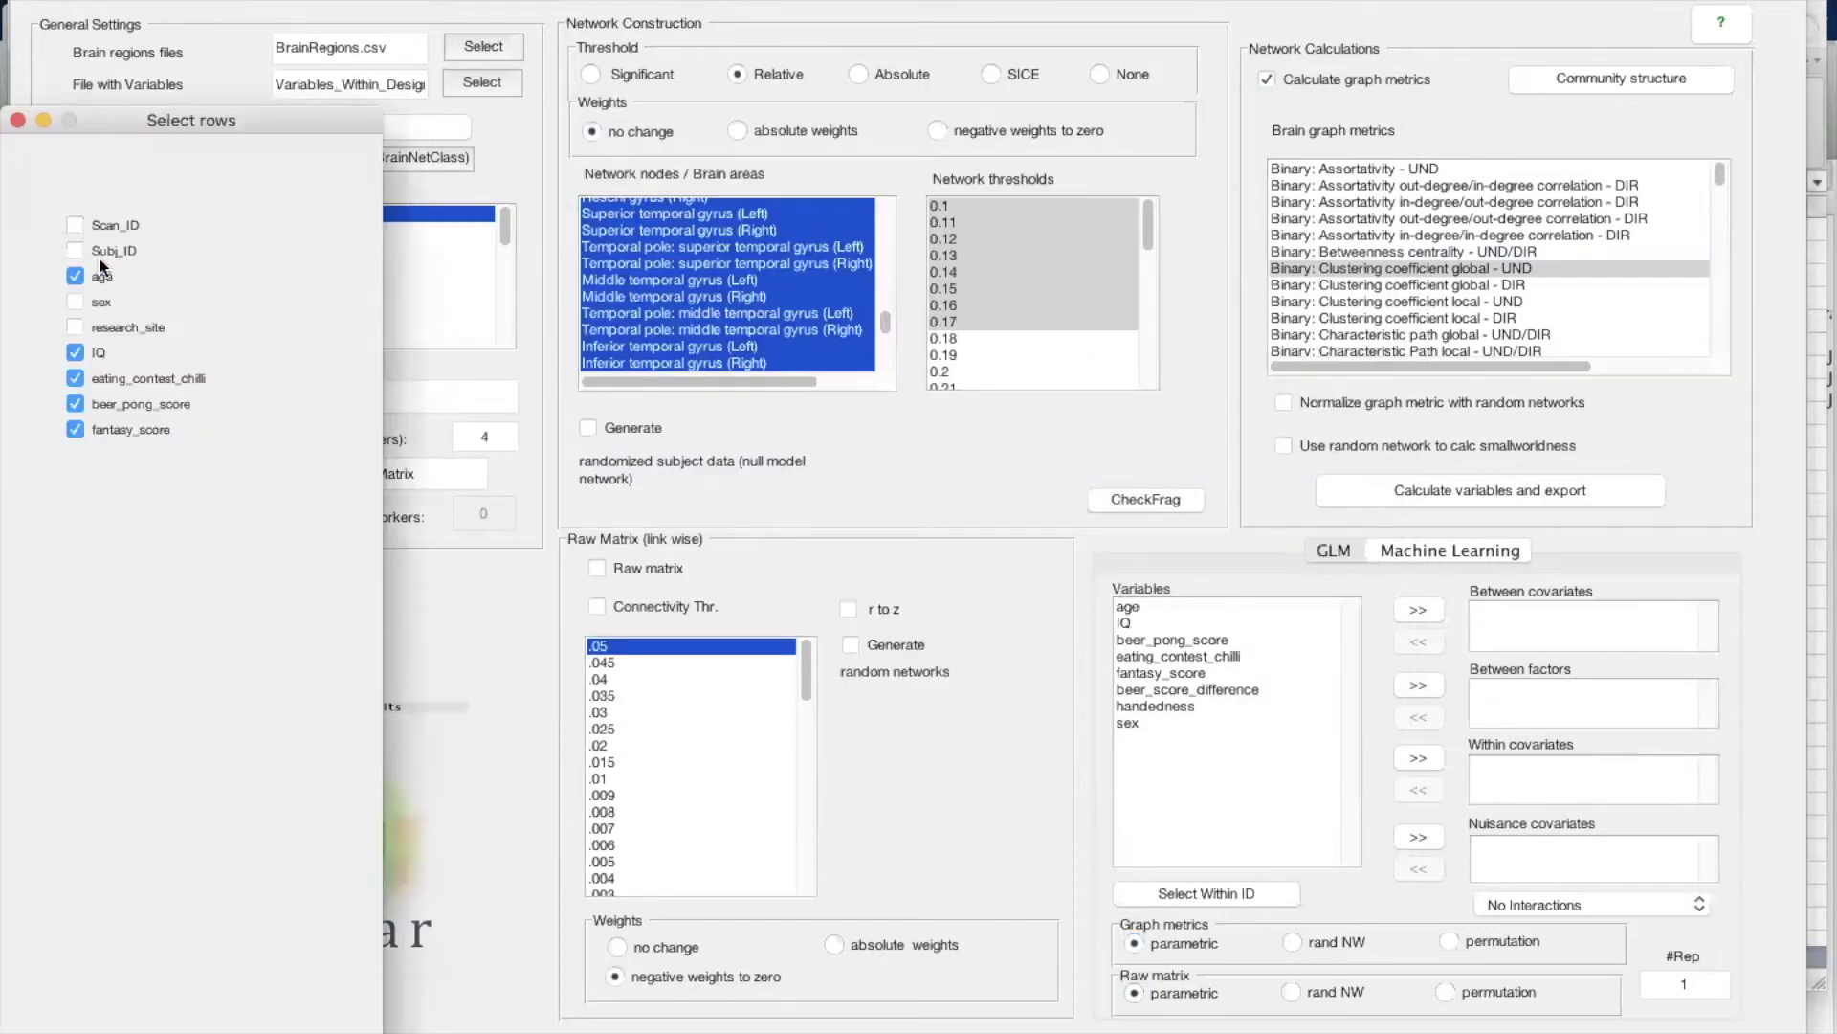
{"action": "left_click", "coordinate": [77, 302]}
{"action": "left_click", "coordinate": [79, 327]}
{"action": "left_click", "coordinate": [141, 993]}
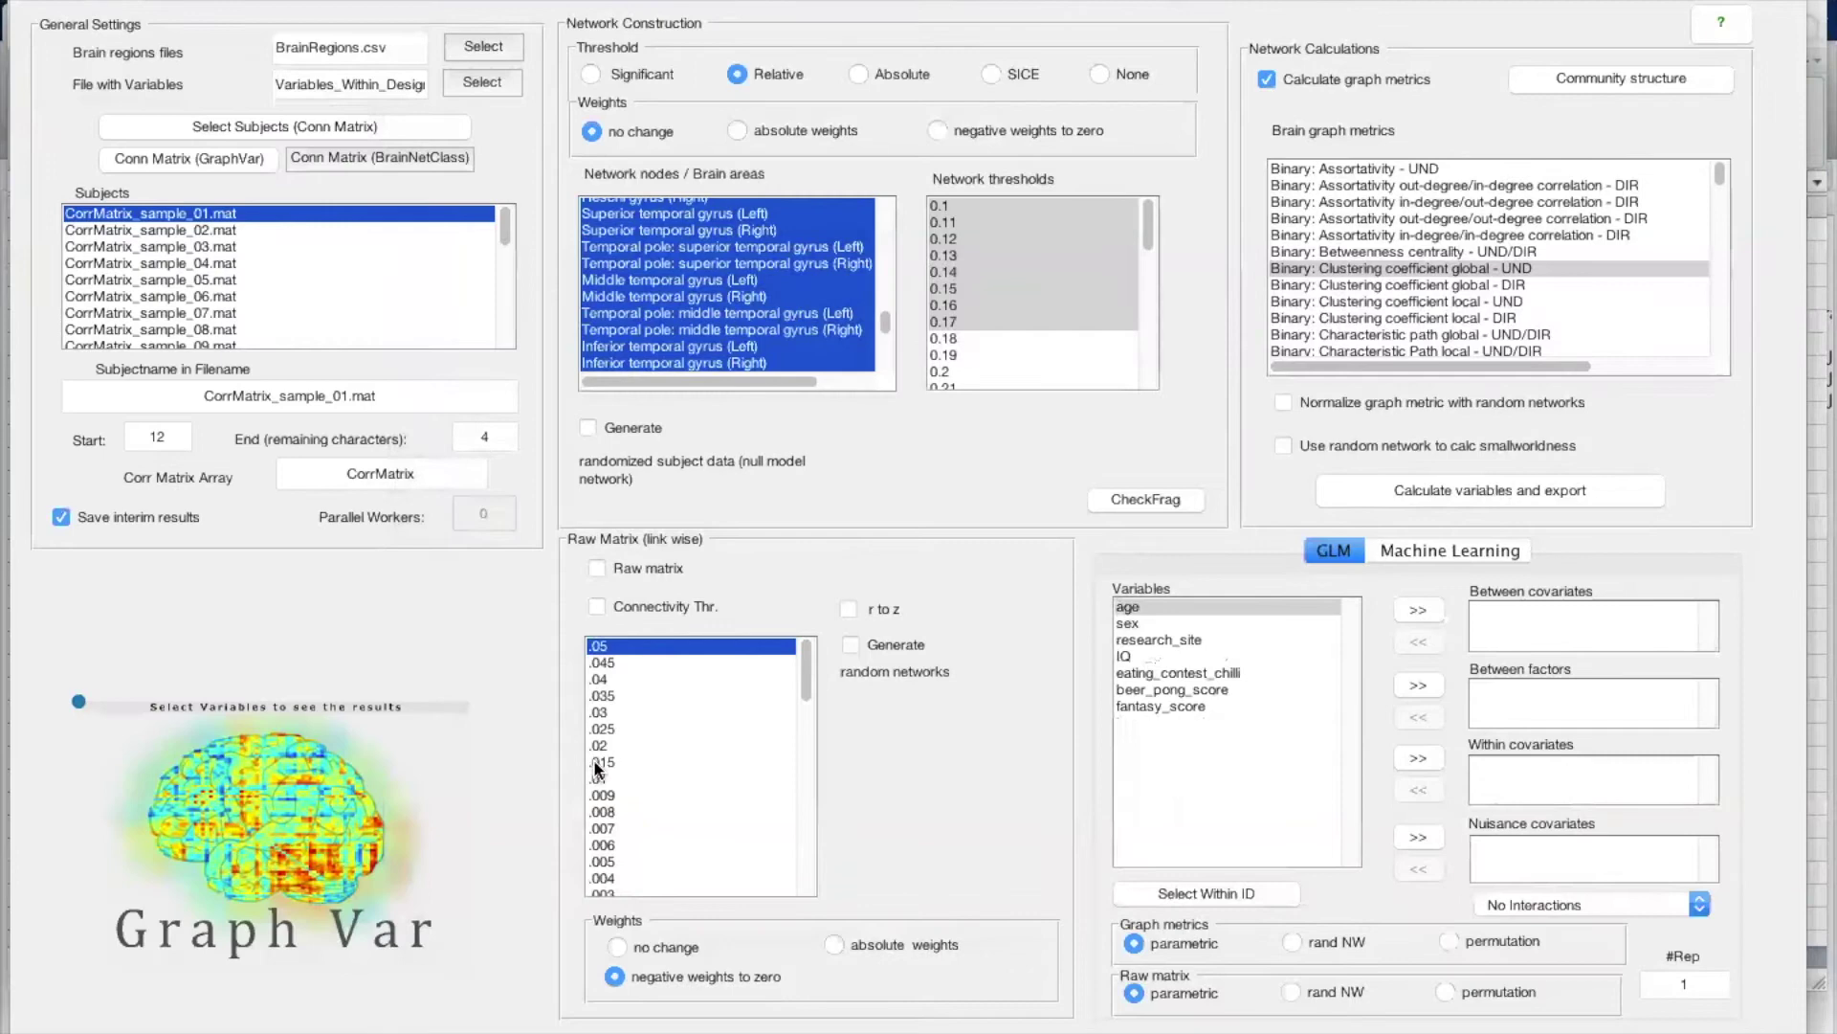
Switch to the Excel sheet and examine how Scan_ID, Subj_ID and the IQ values are arranged for the repeated scans
{"action": "key", "text": "ctrl+Up"}
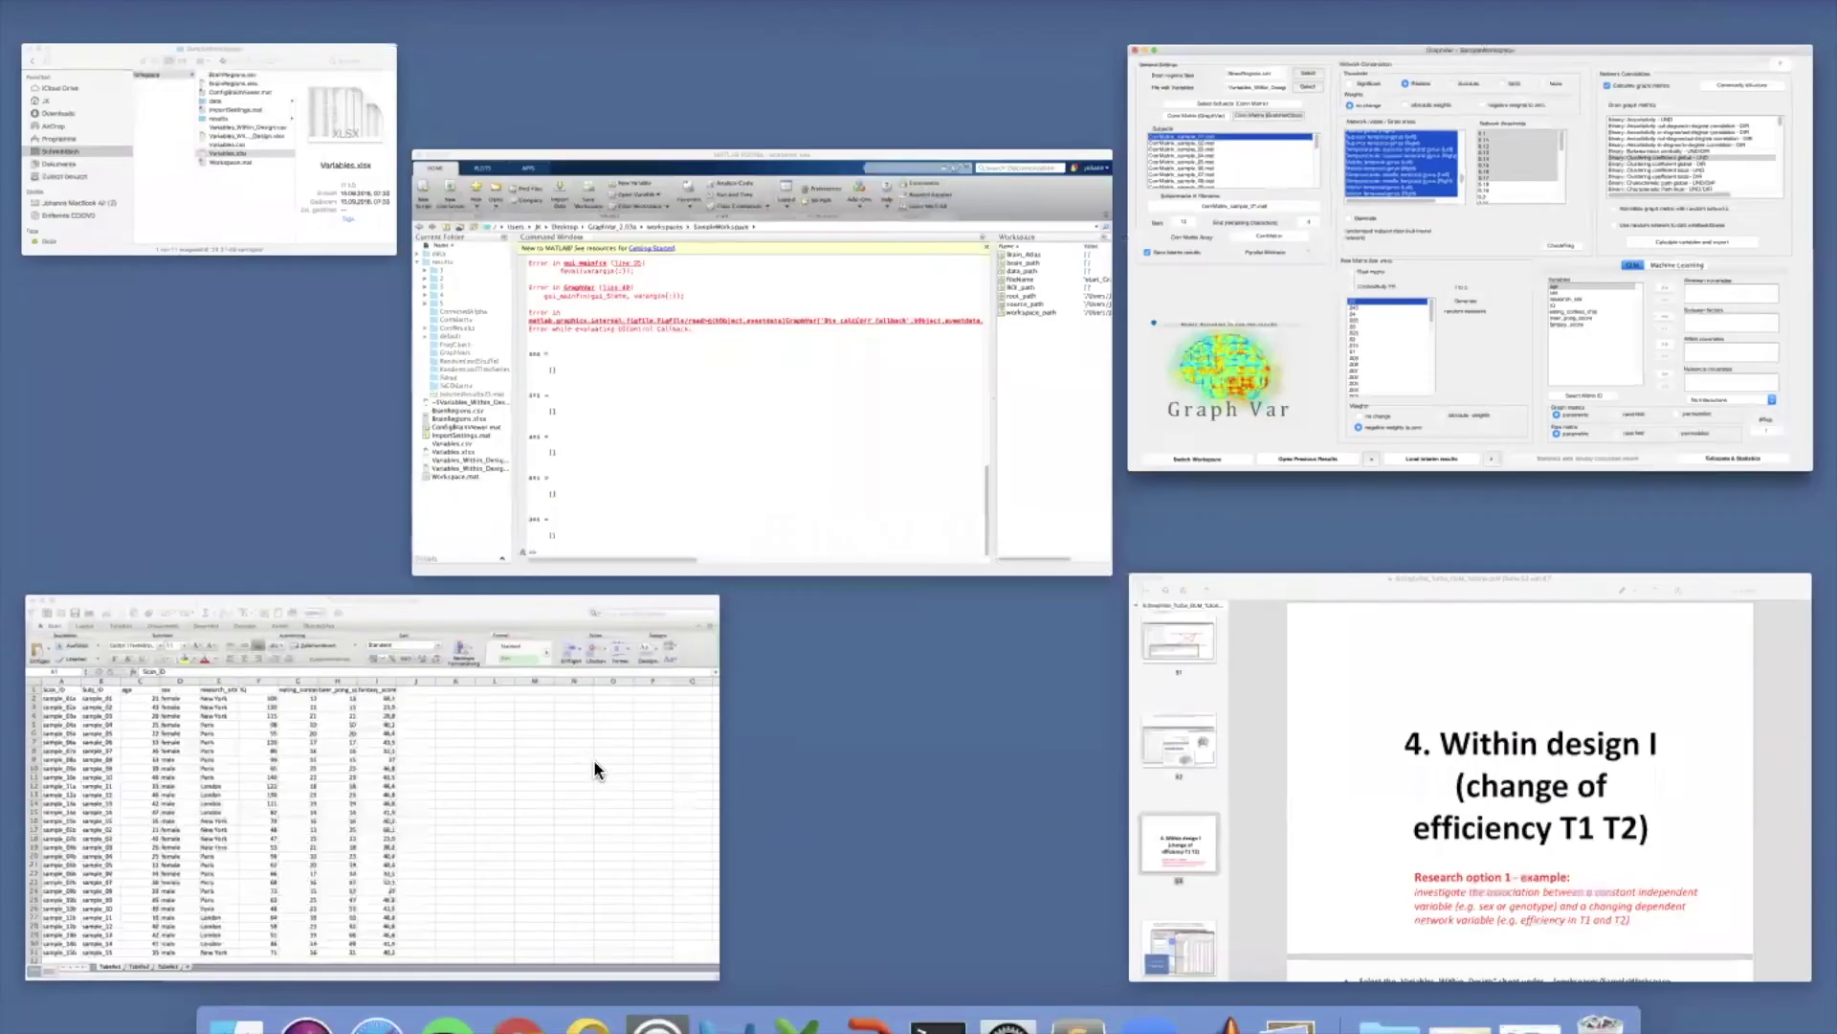
{"action": "left_click", "coordinate": [532, 762]}
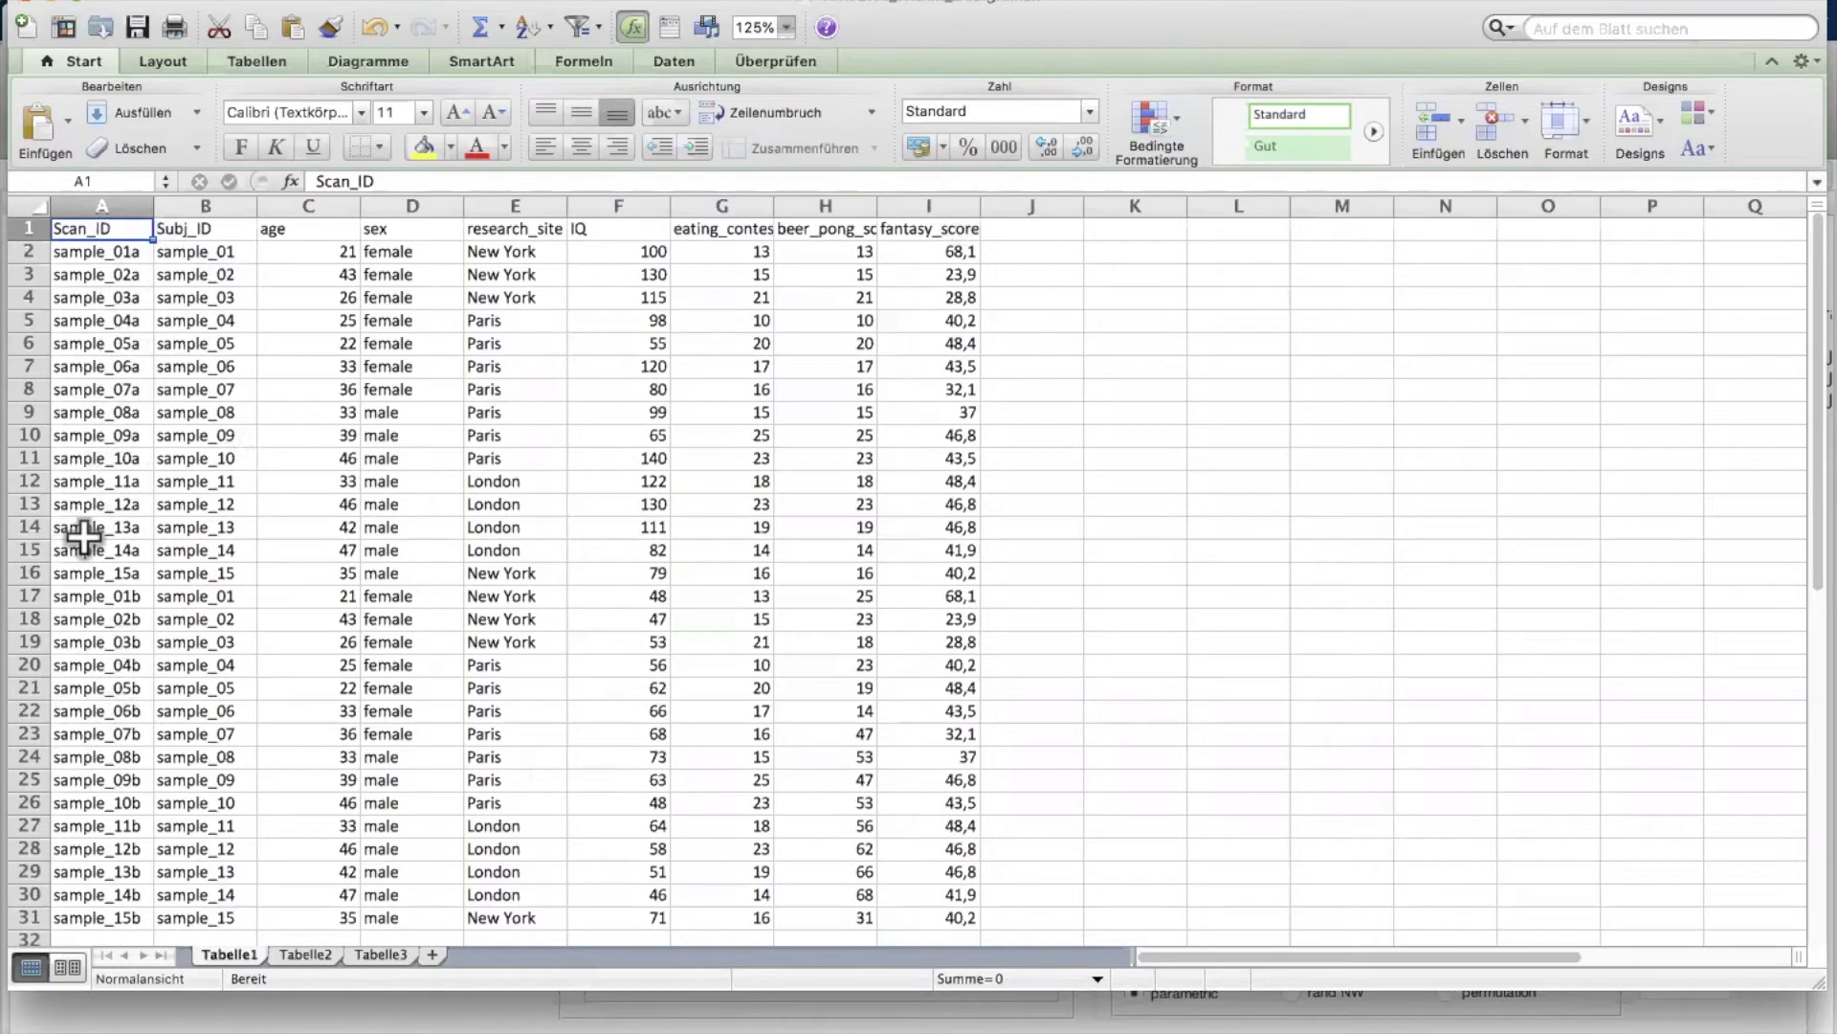
{"action": "left_click", "coordinate": [198, 248]}
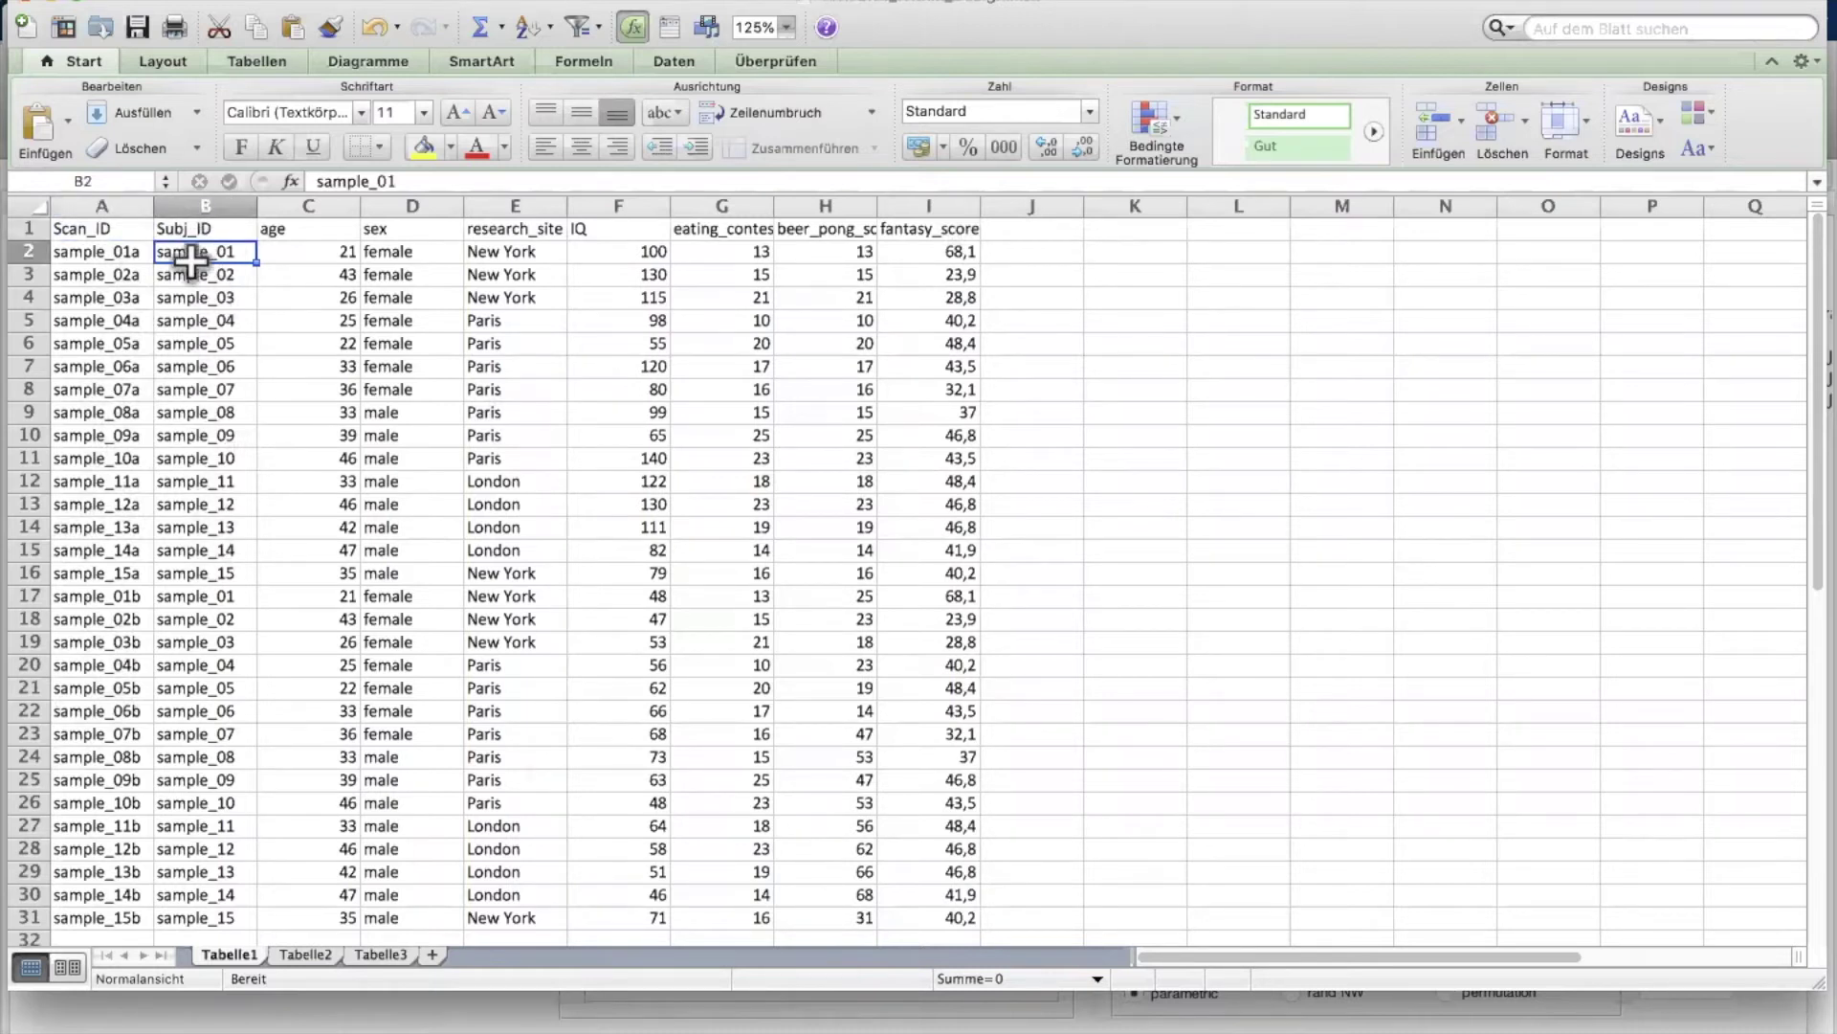
{"action": "left_click", "coordinate": [224, 571]}
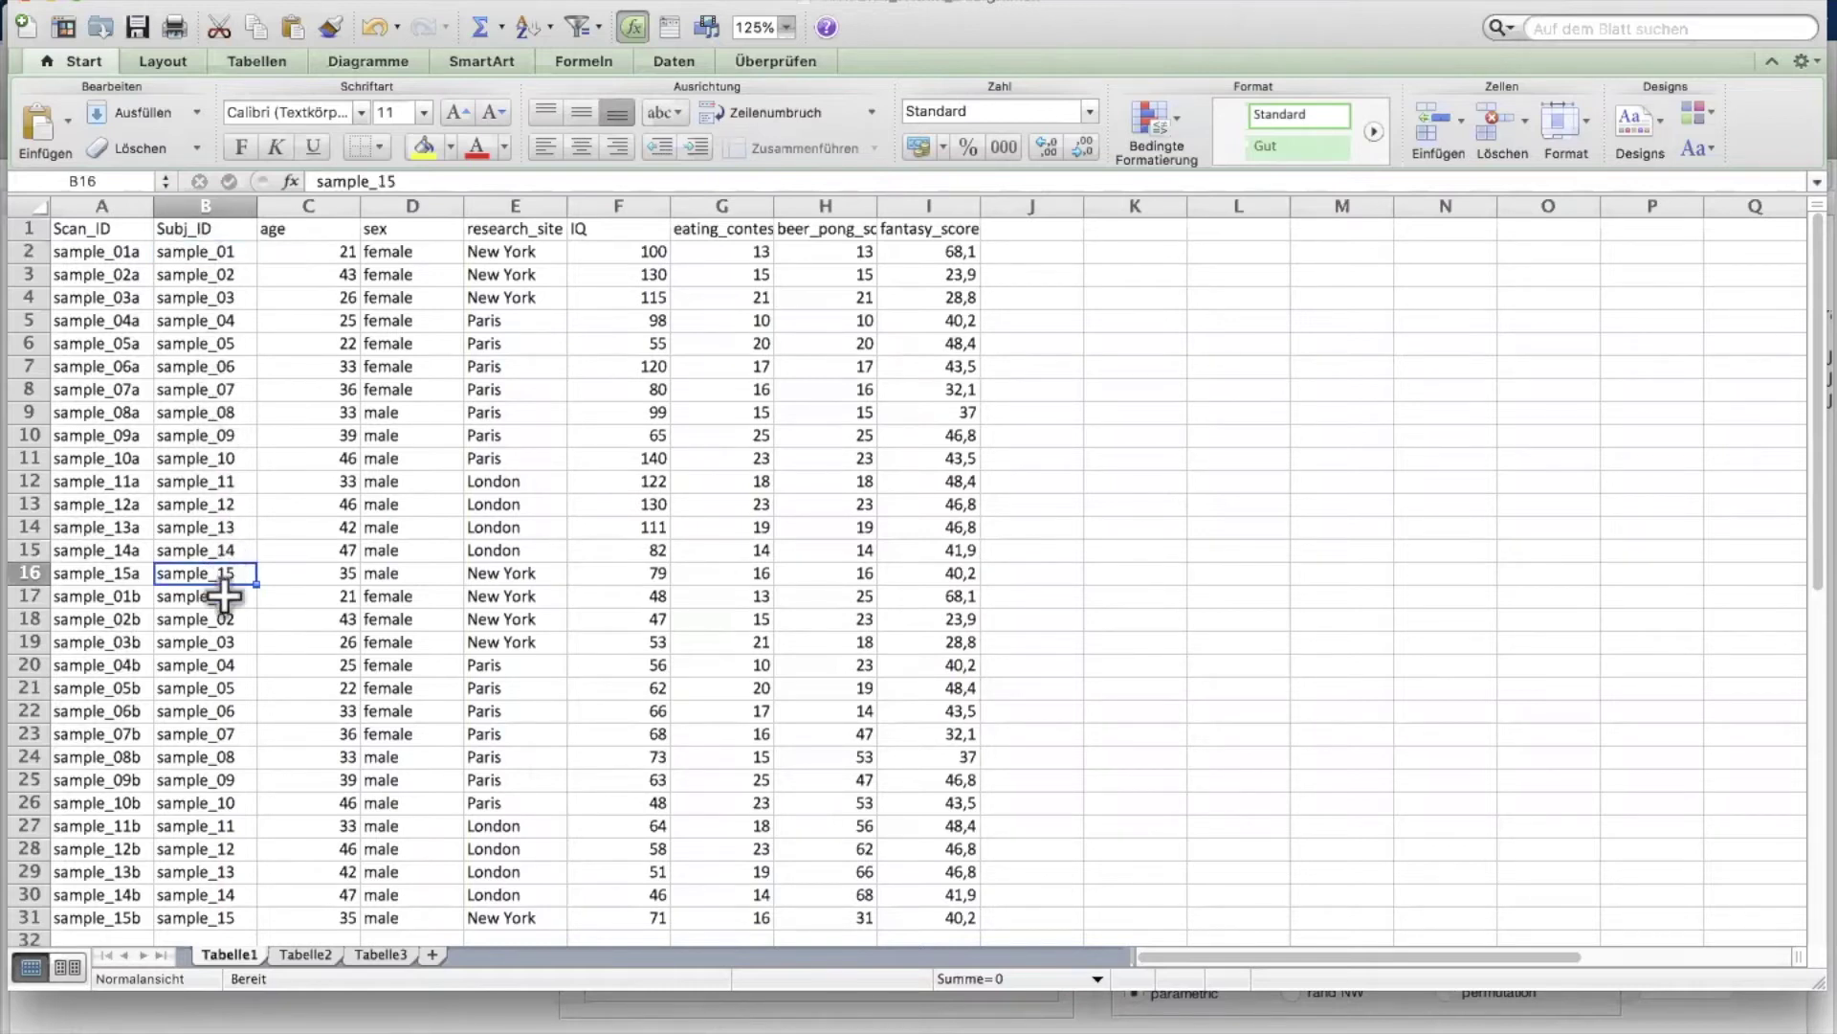
{"action": "left_click", "coordinate": [223, 596]}
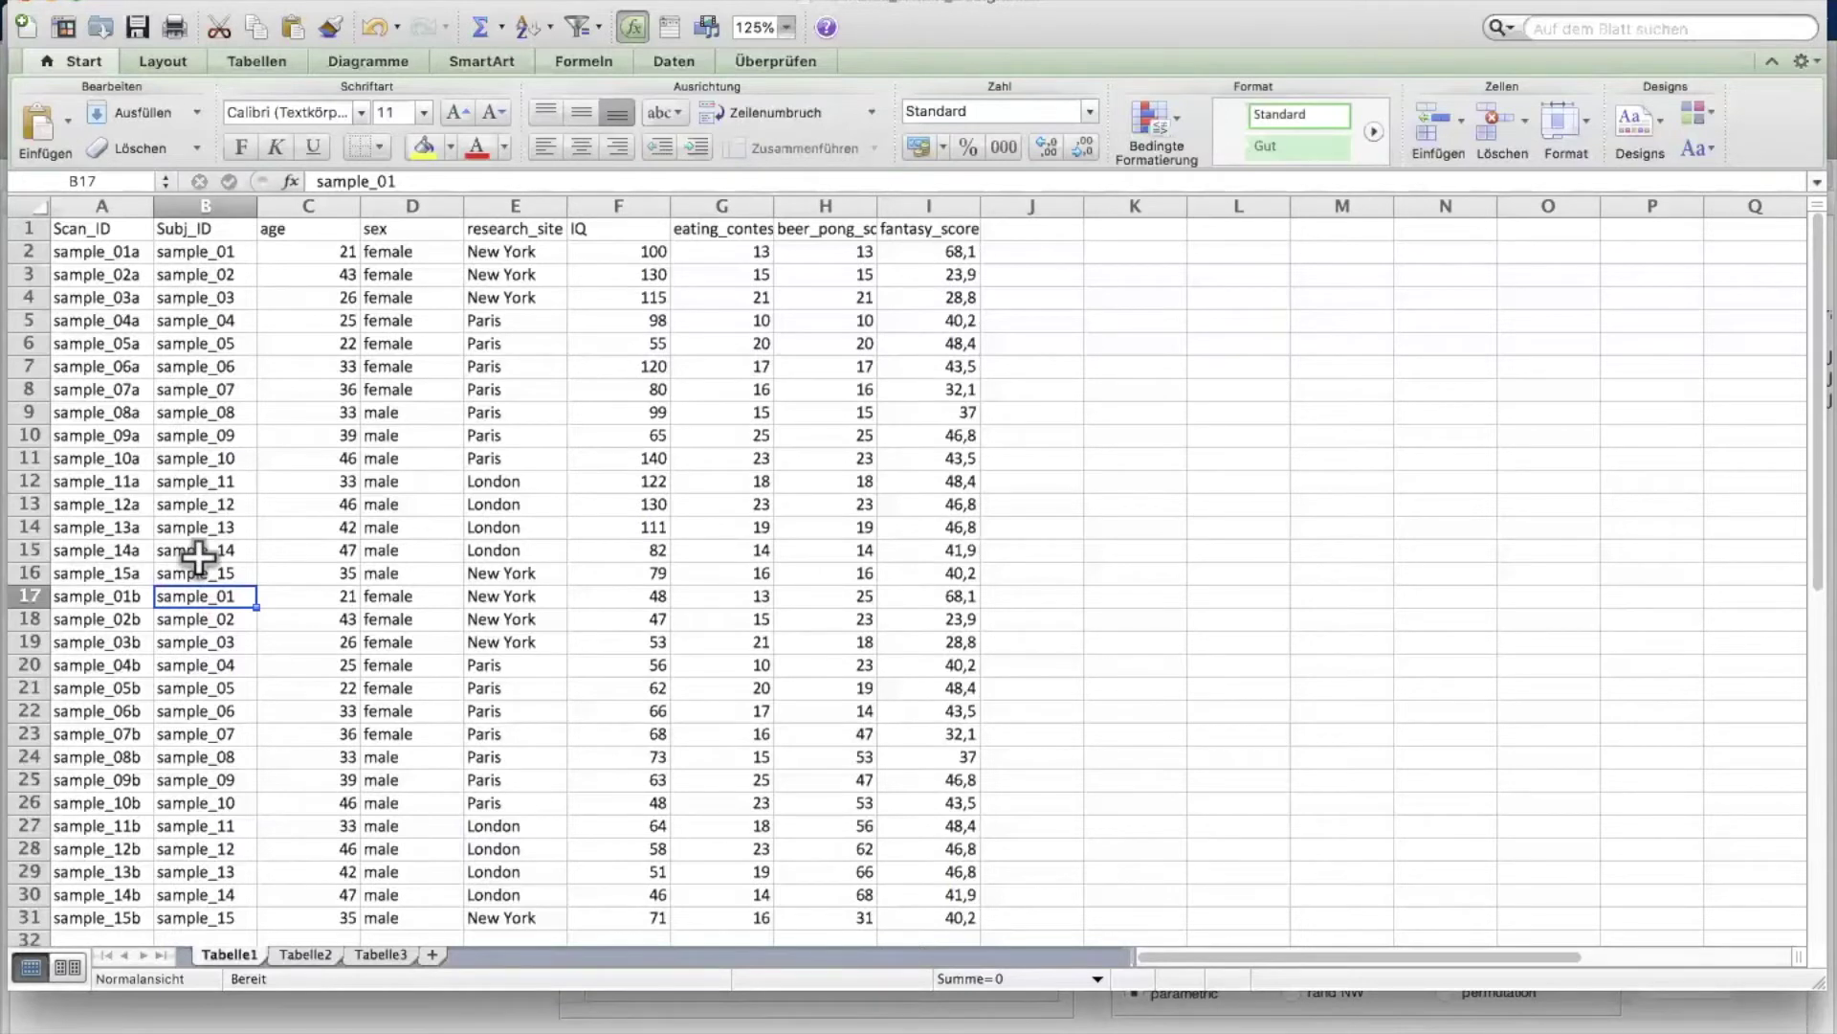
{"action": "left_click", "coordinate": [210, 249]}
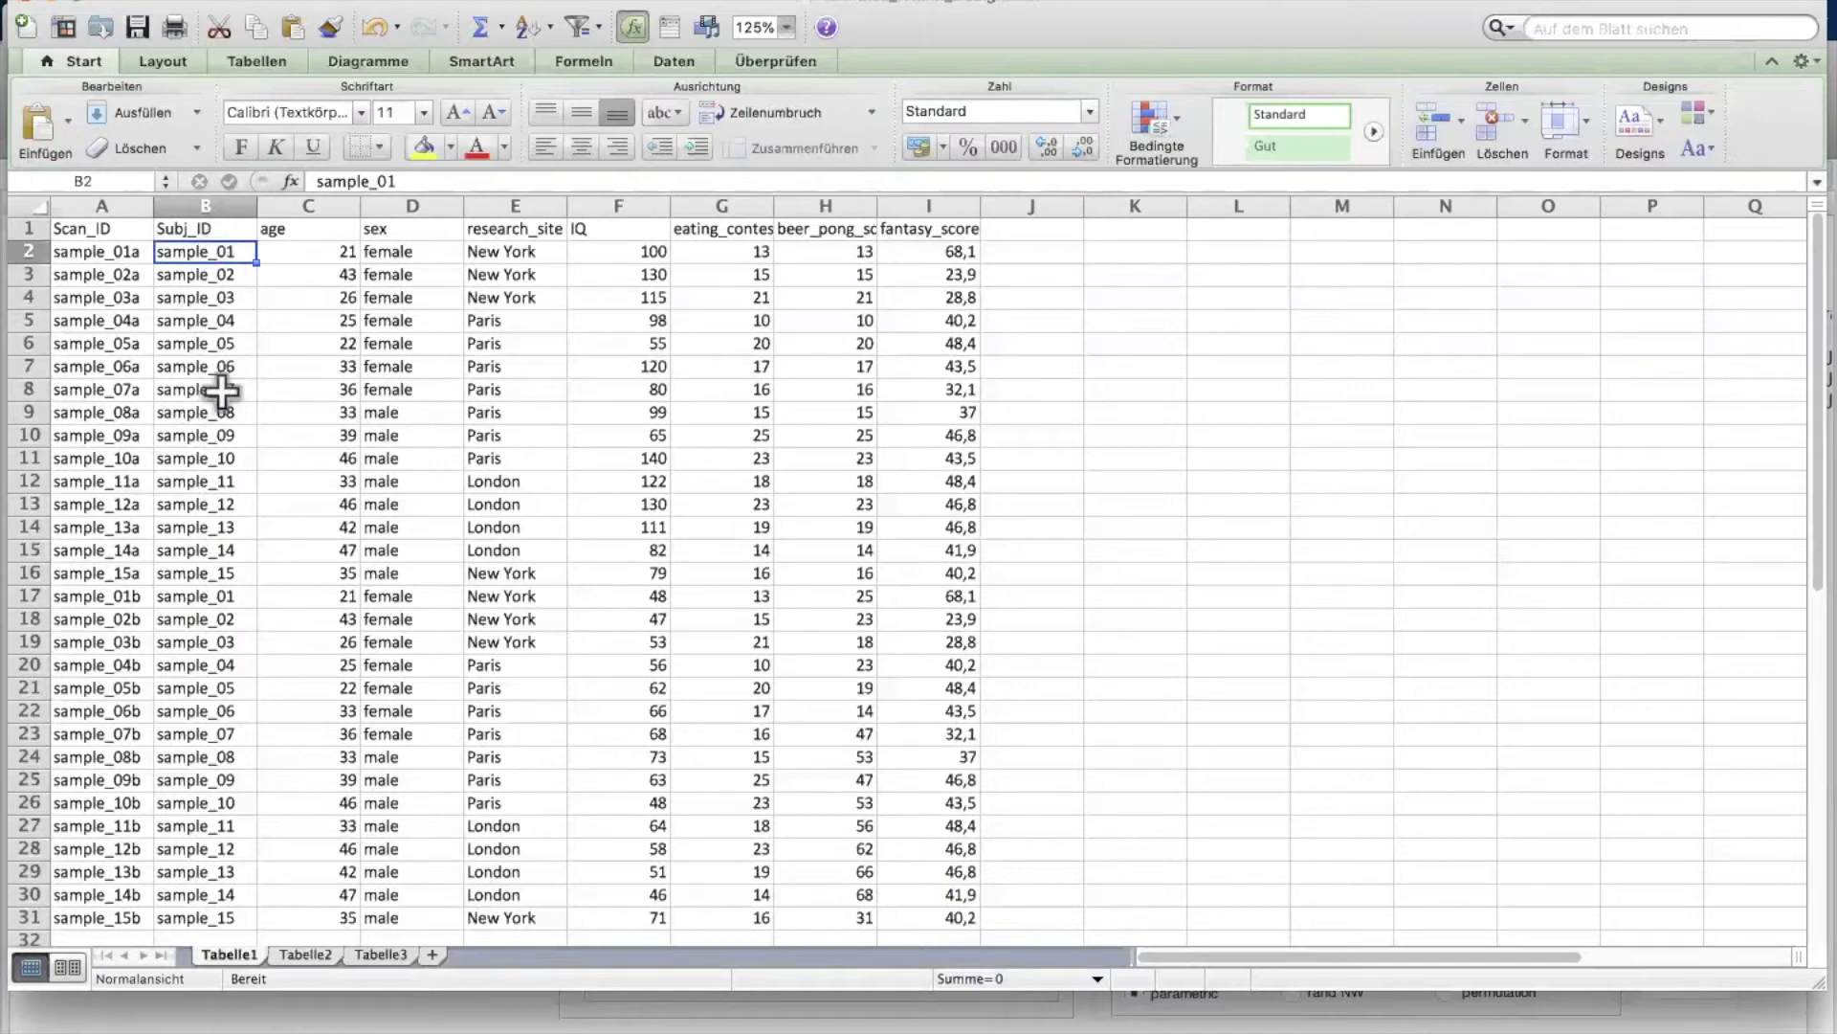
{"action": "left_click", "coordinate": [201, 565]}
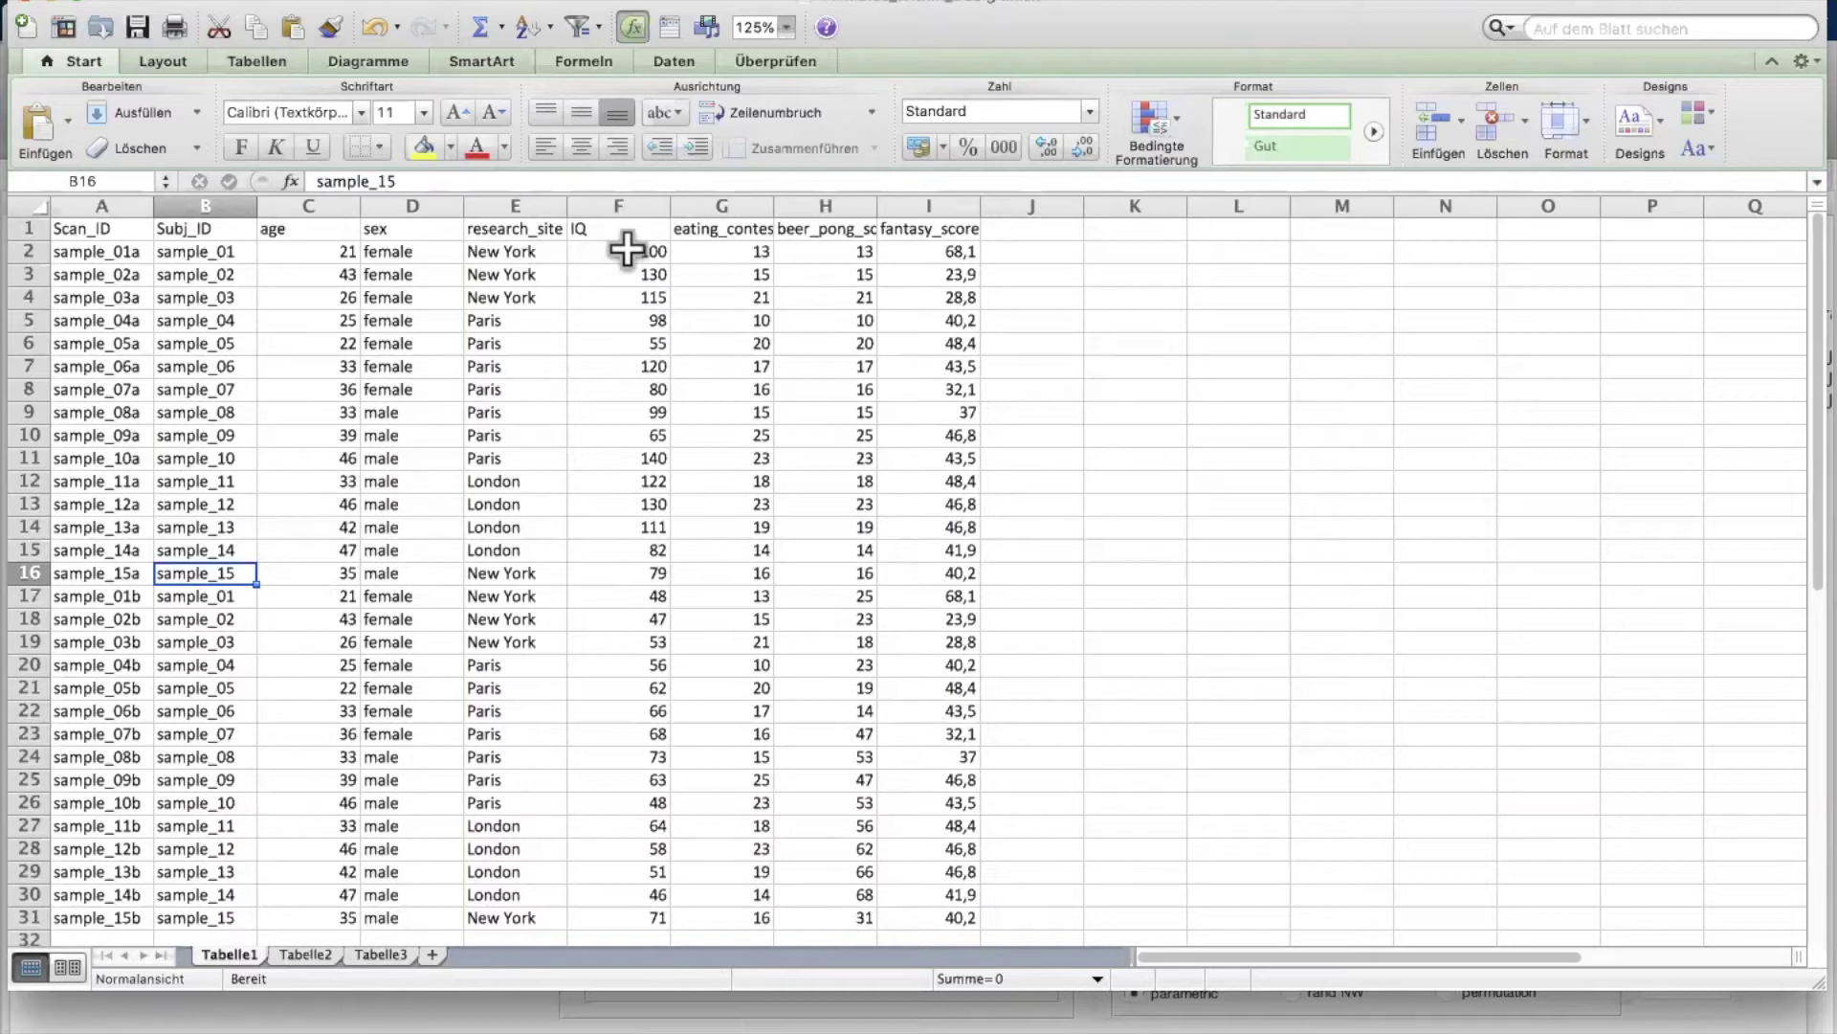
{"action": "left_click", "coordinate": [627, 249]}
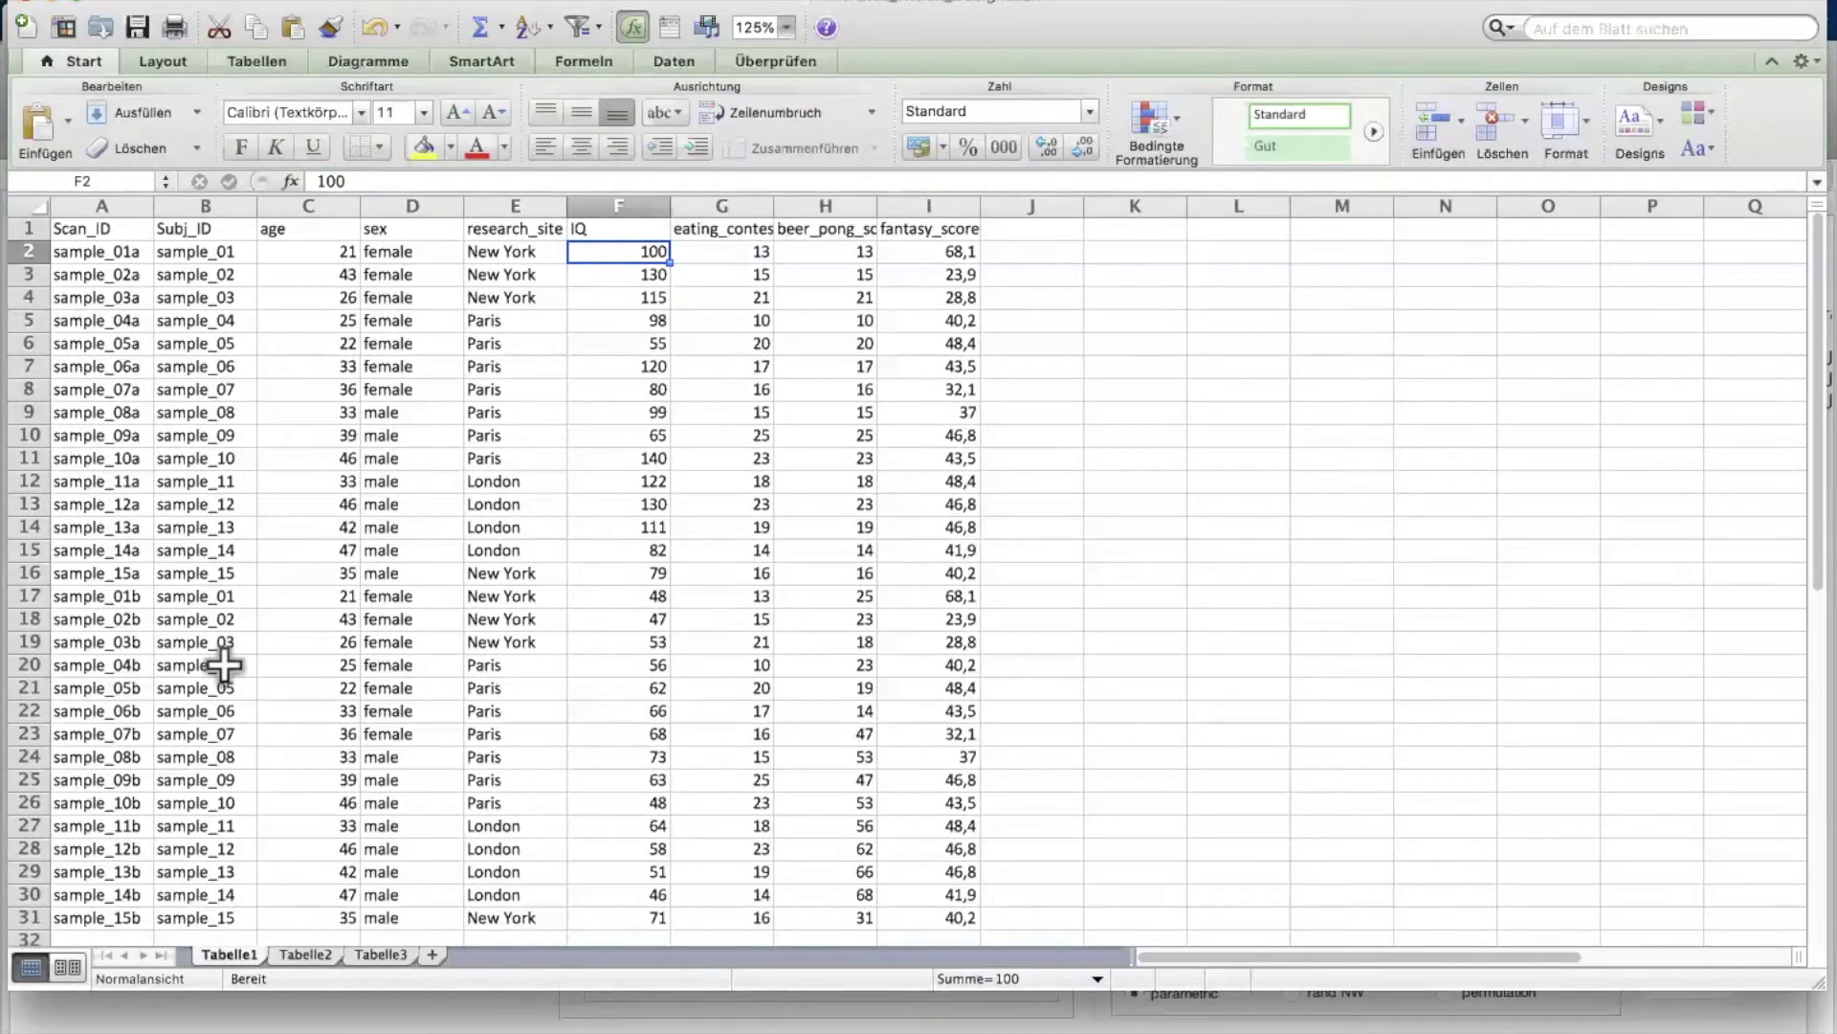
Return to GraphVar and load all subject matrices from data/CorrMatrix_Within_Design, using CorrMatrix as the field for the r-values
{"action": "key", "text": "ctrl+Up"}
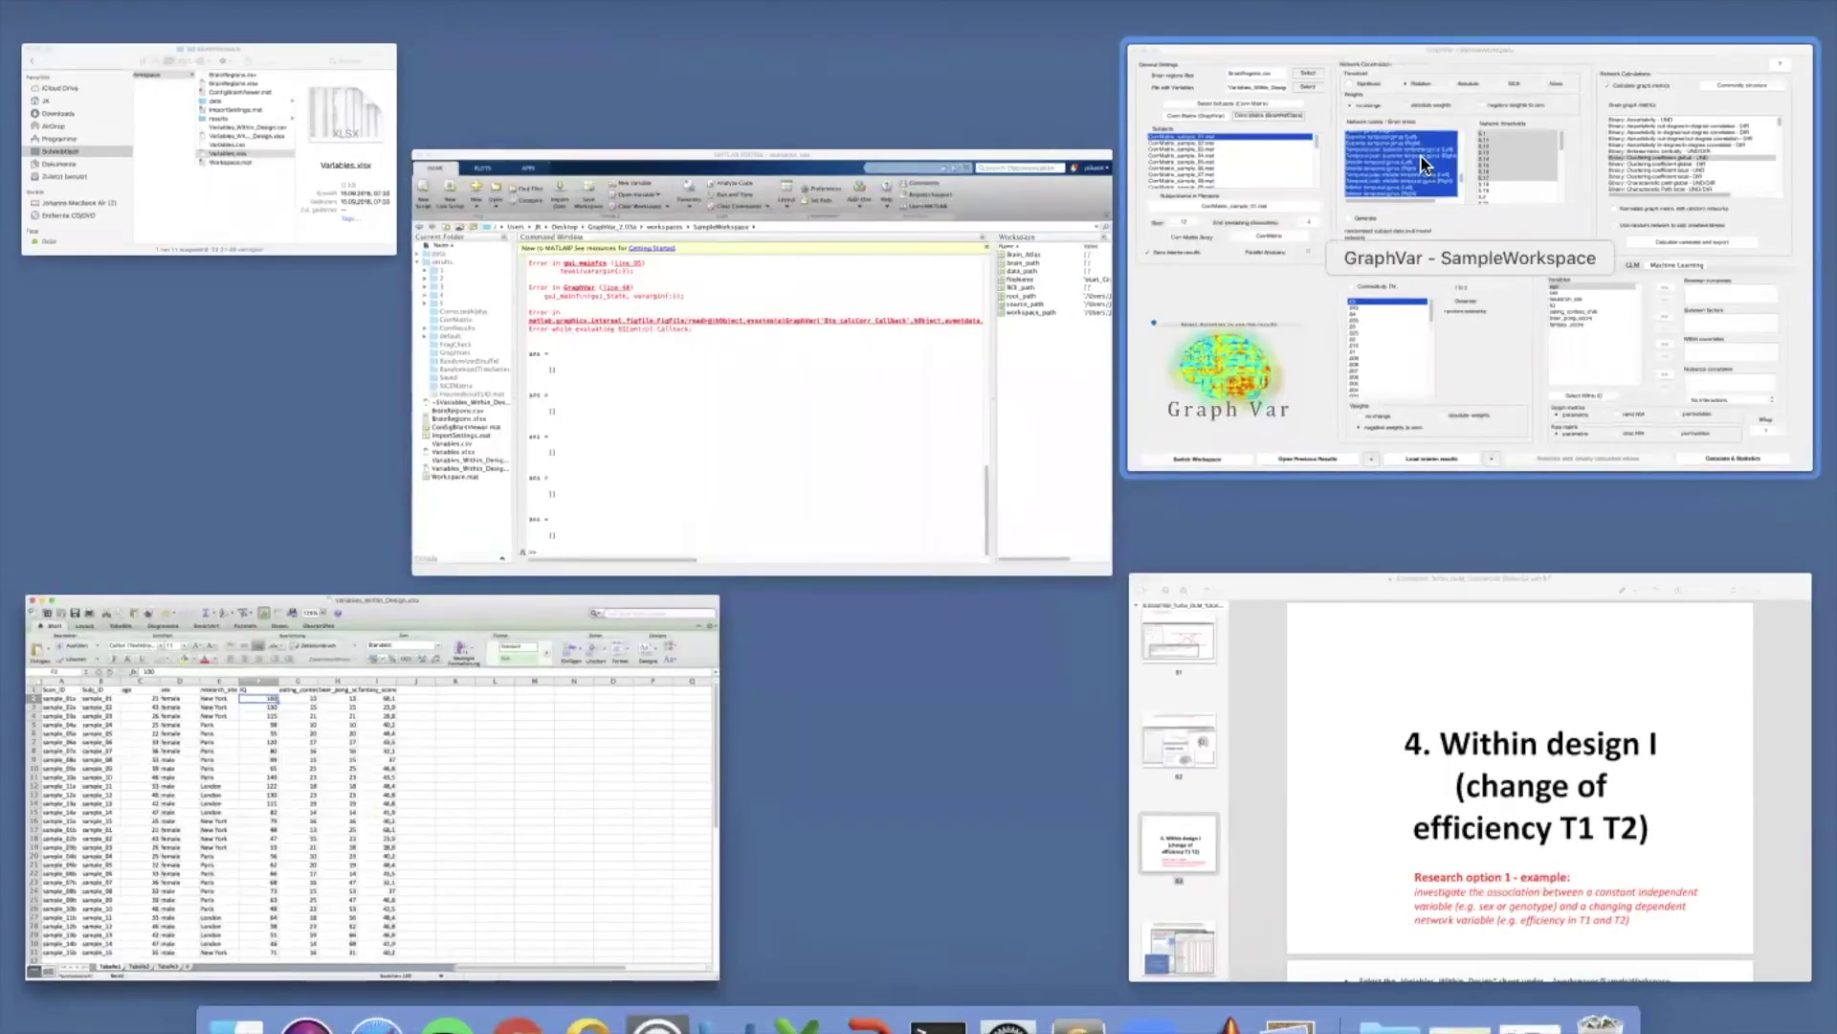
{"action": "left_click", "coordinate": [1426, 165]}
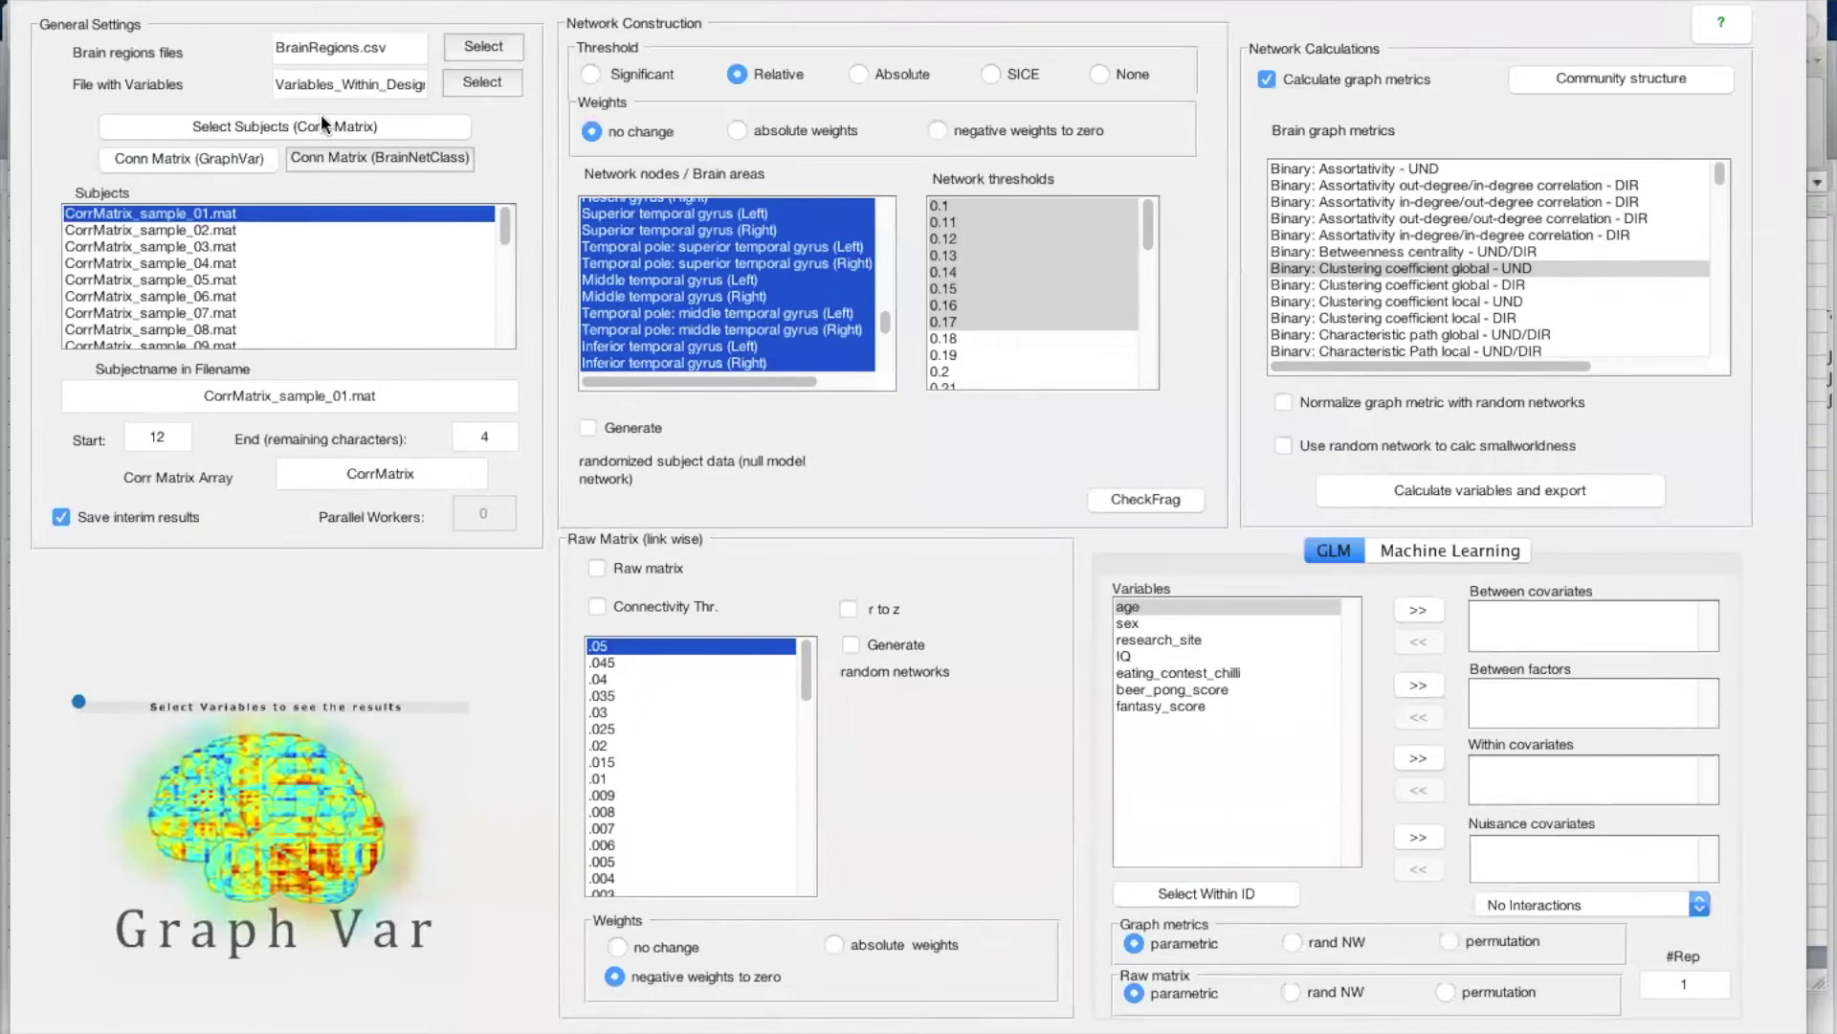
{"action": "left_click", "coordinate": [203, 126]}
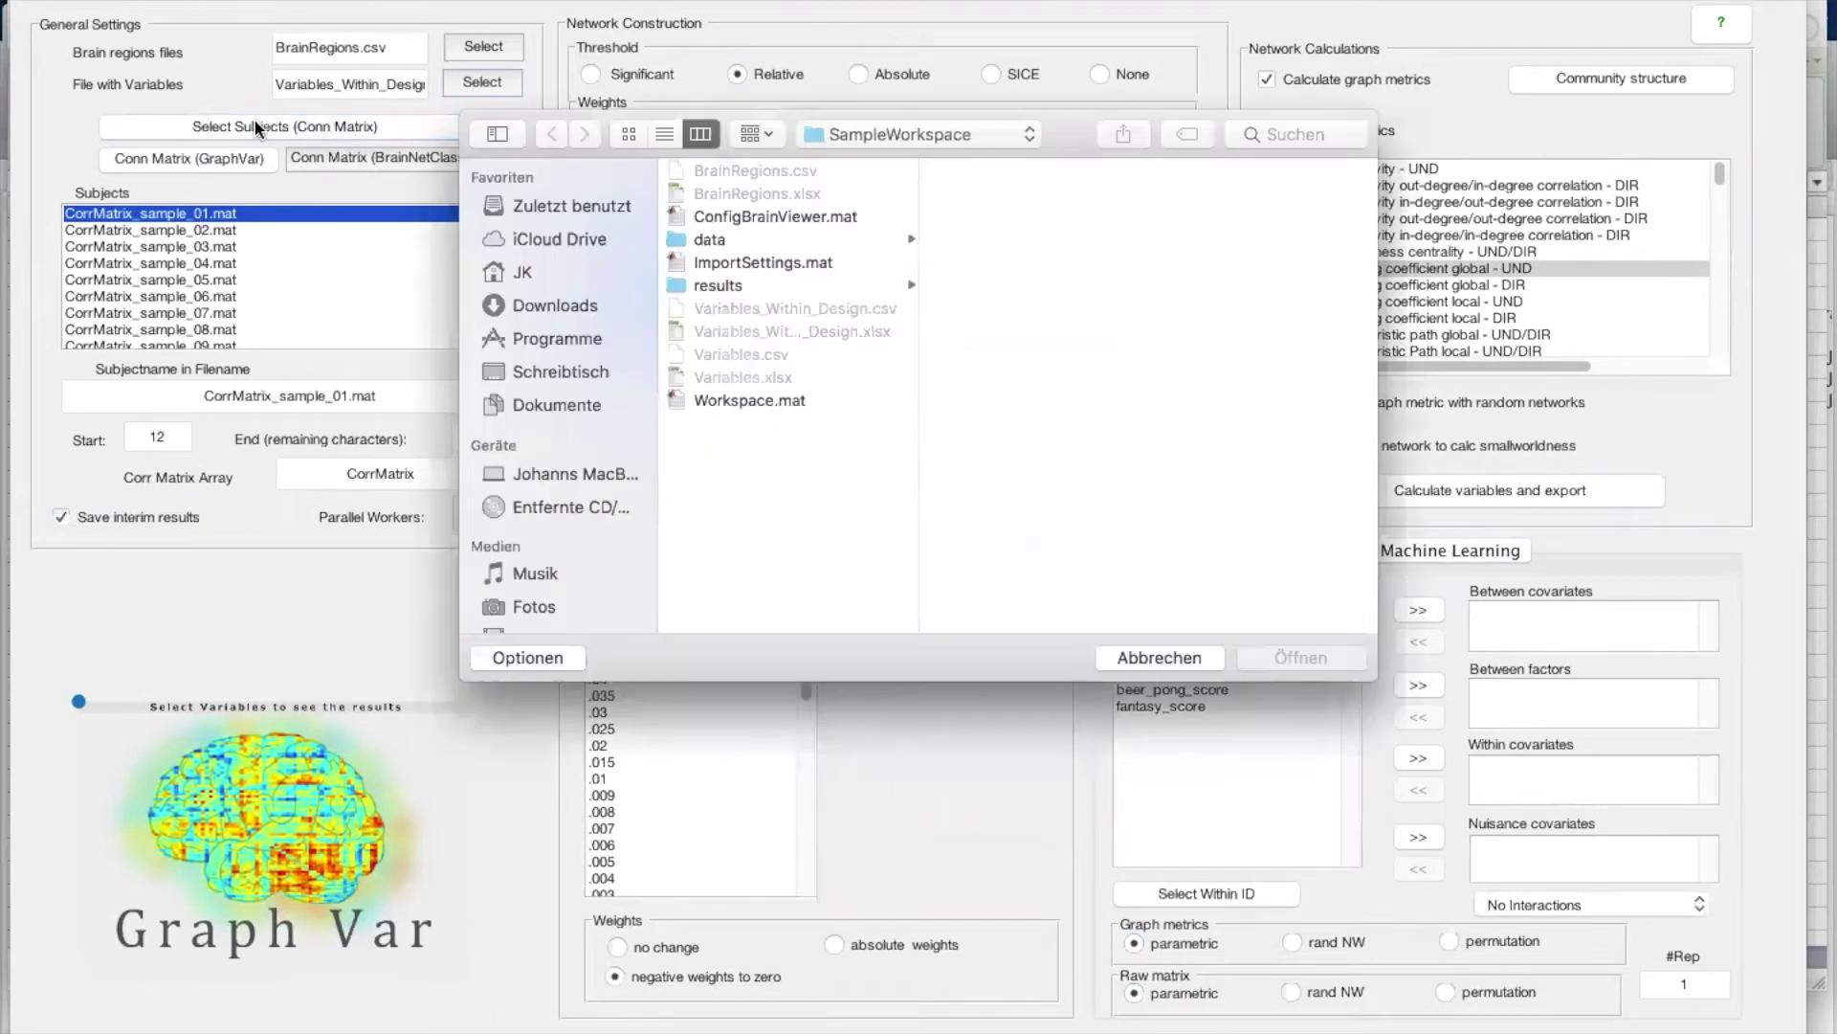
{"action": "left_click", "coordinate": [750, 241]}
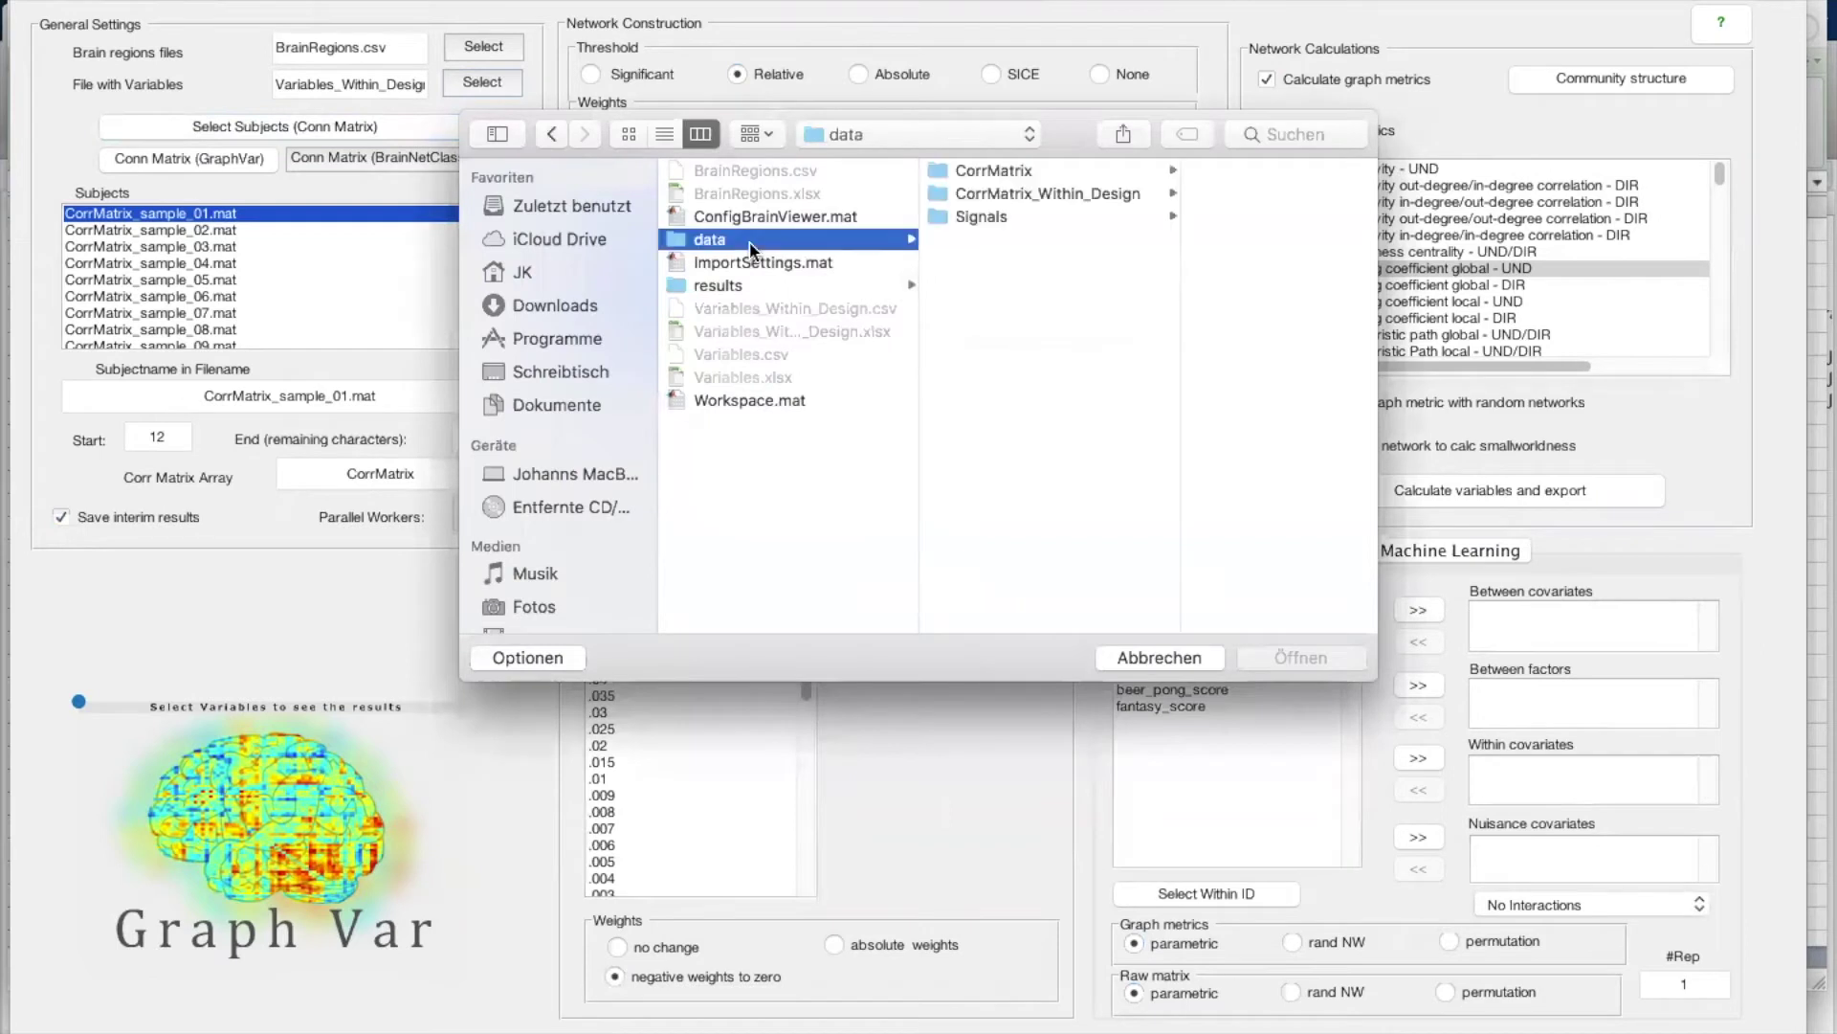
{"action": "left_click", "coordinate": [979, 192]}
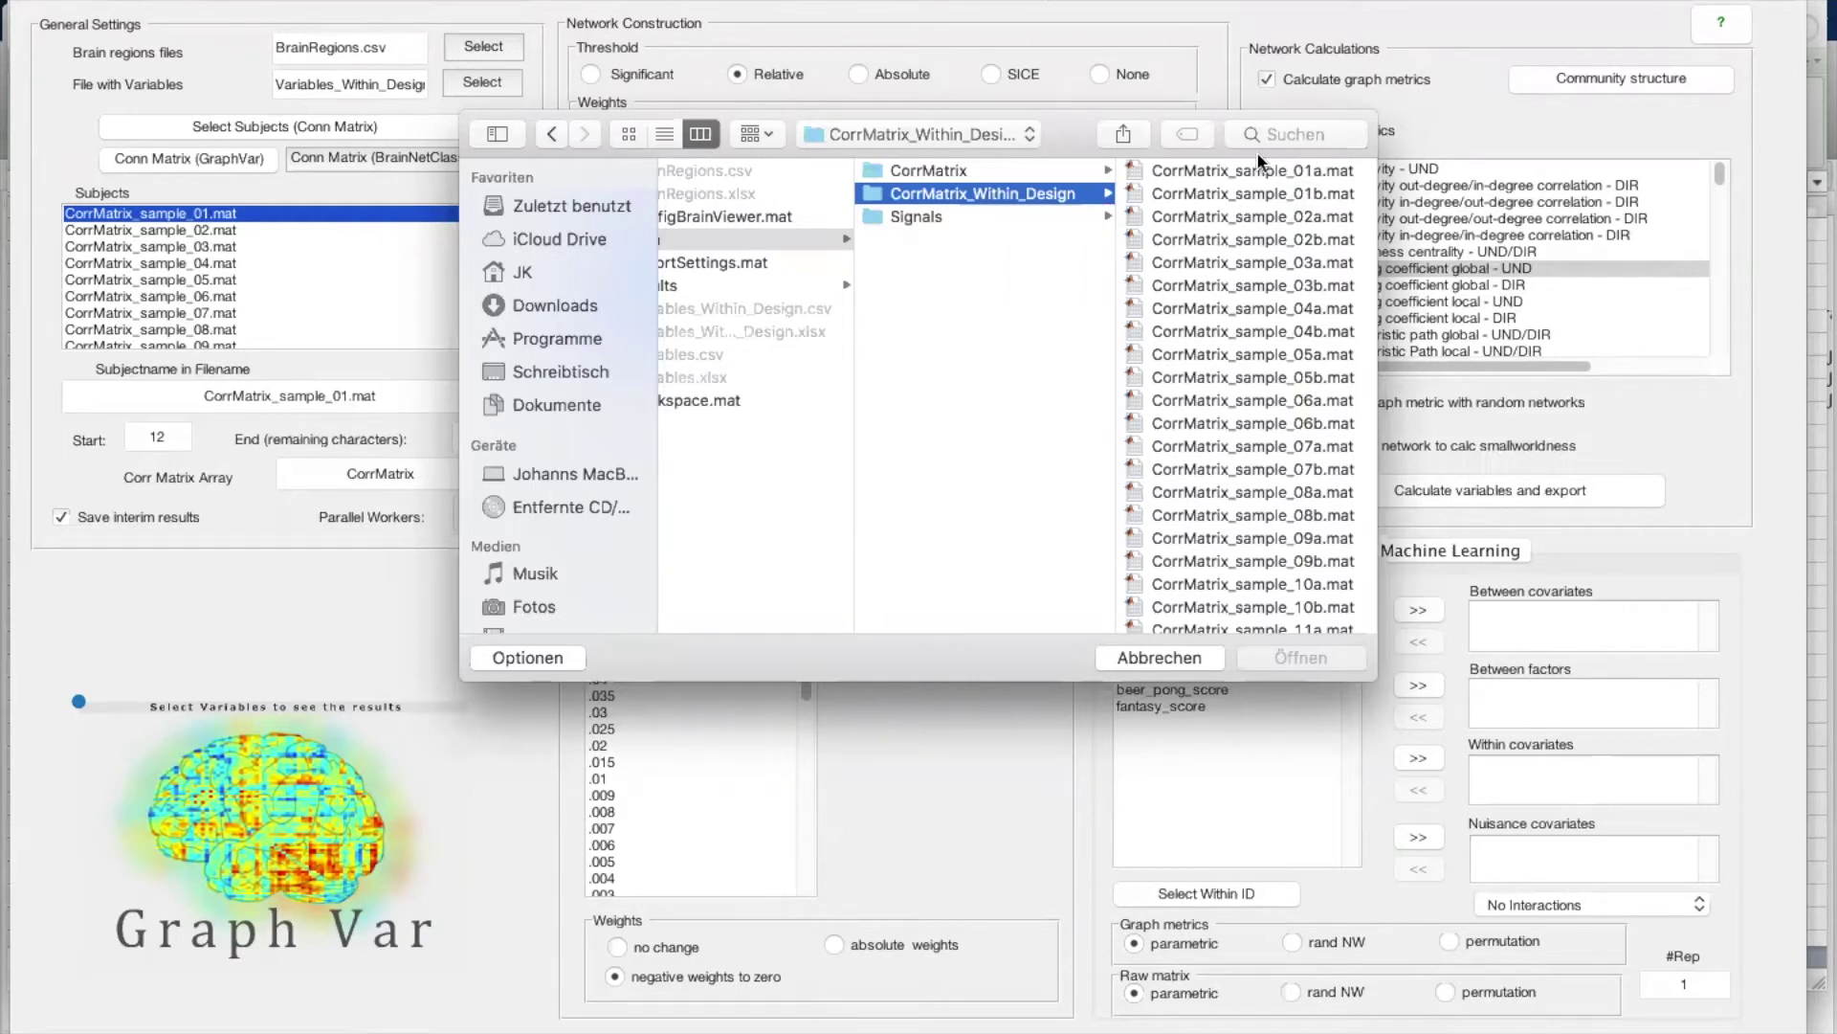
{"action": "left_click", "coordinate": [1238, 170]}
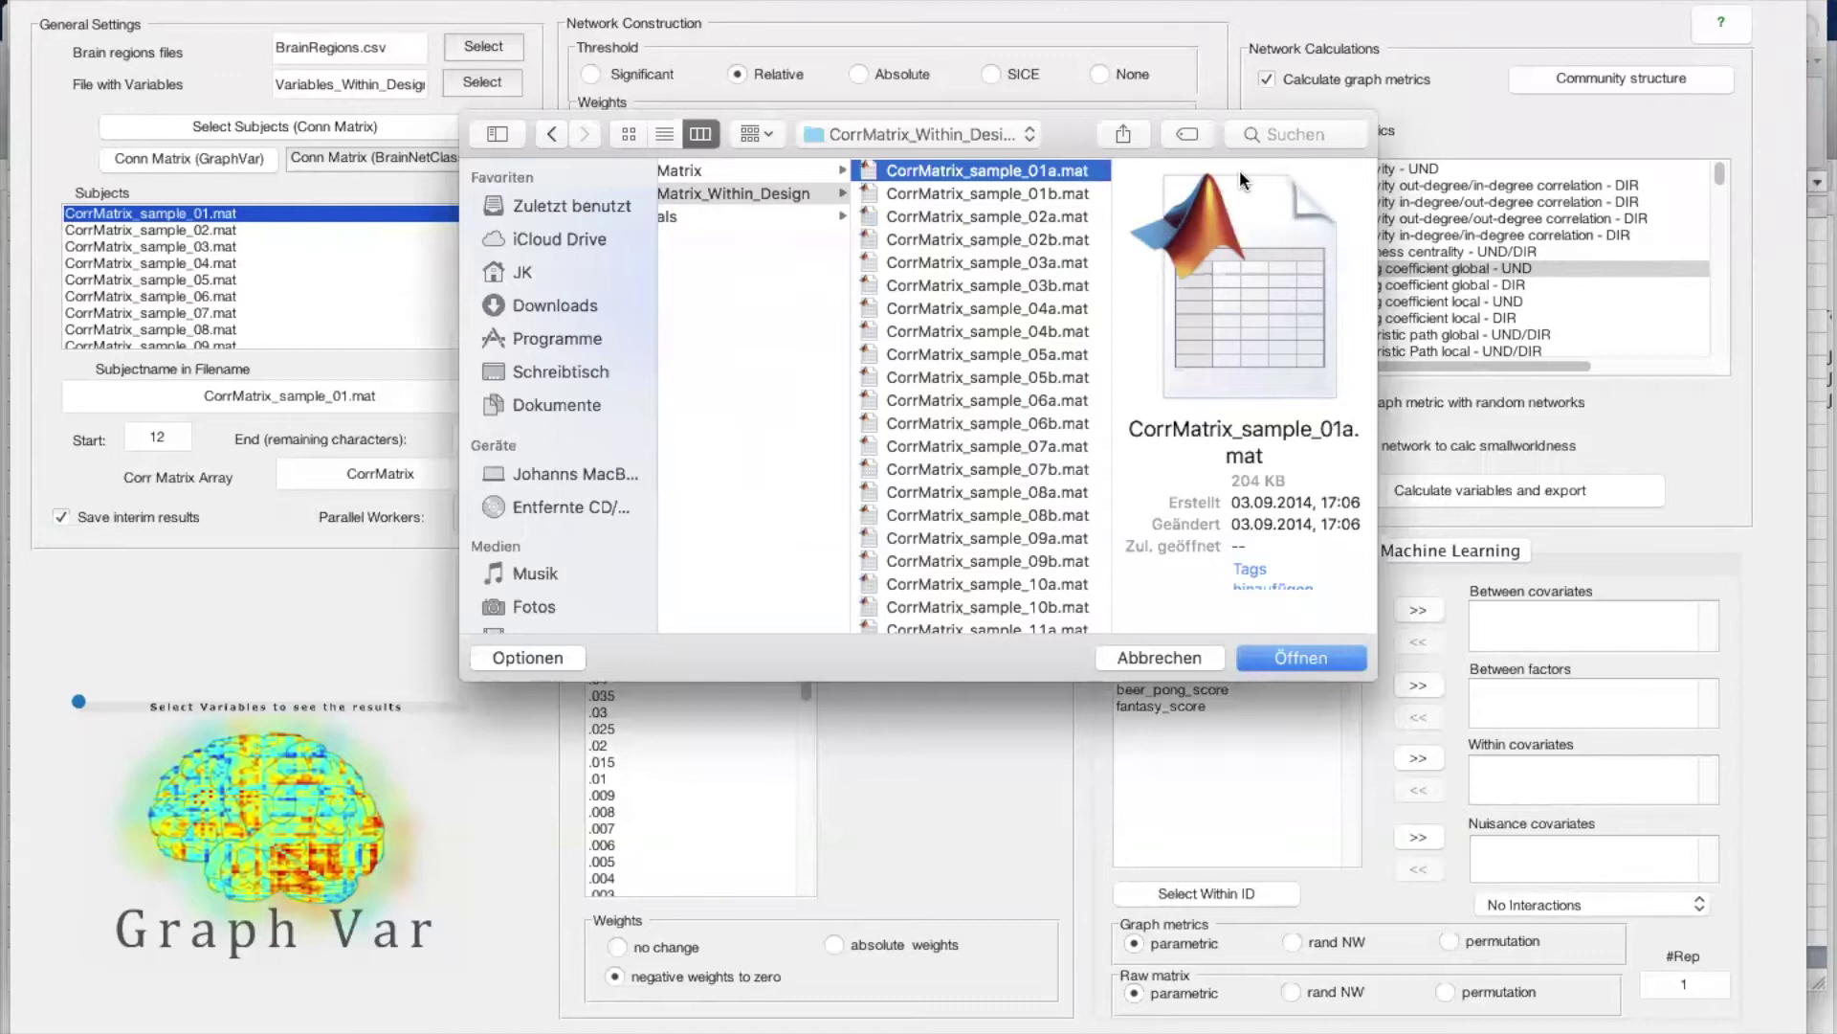
{"action": "key", "text": "super+a"}
{"action": "left_click", "coordinate": [1296, 657]}
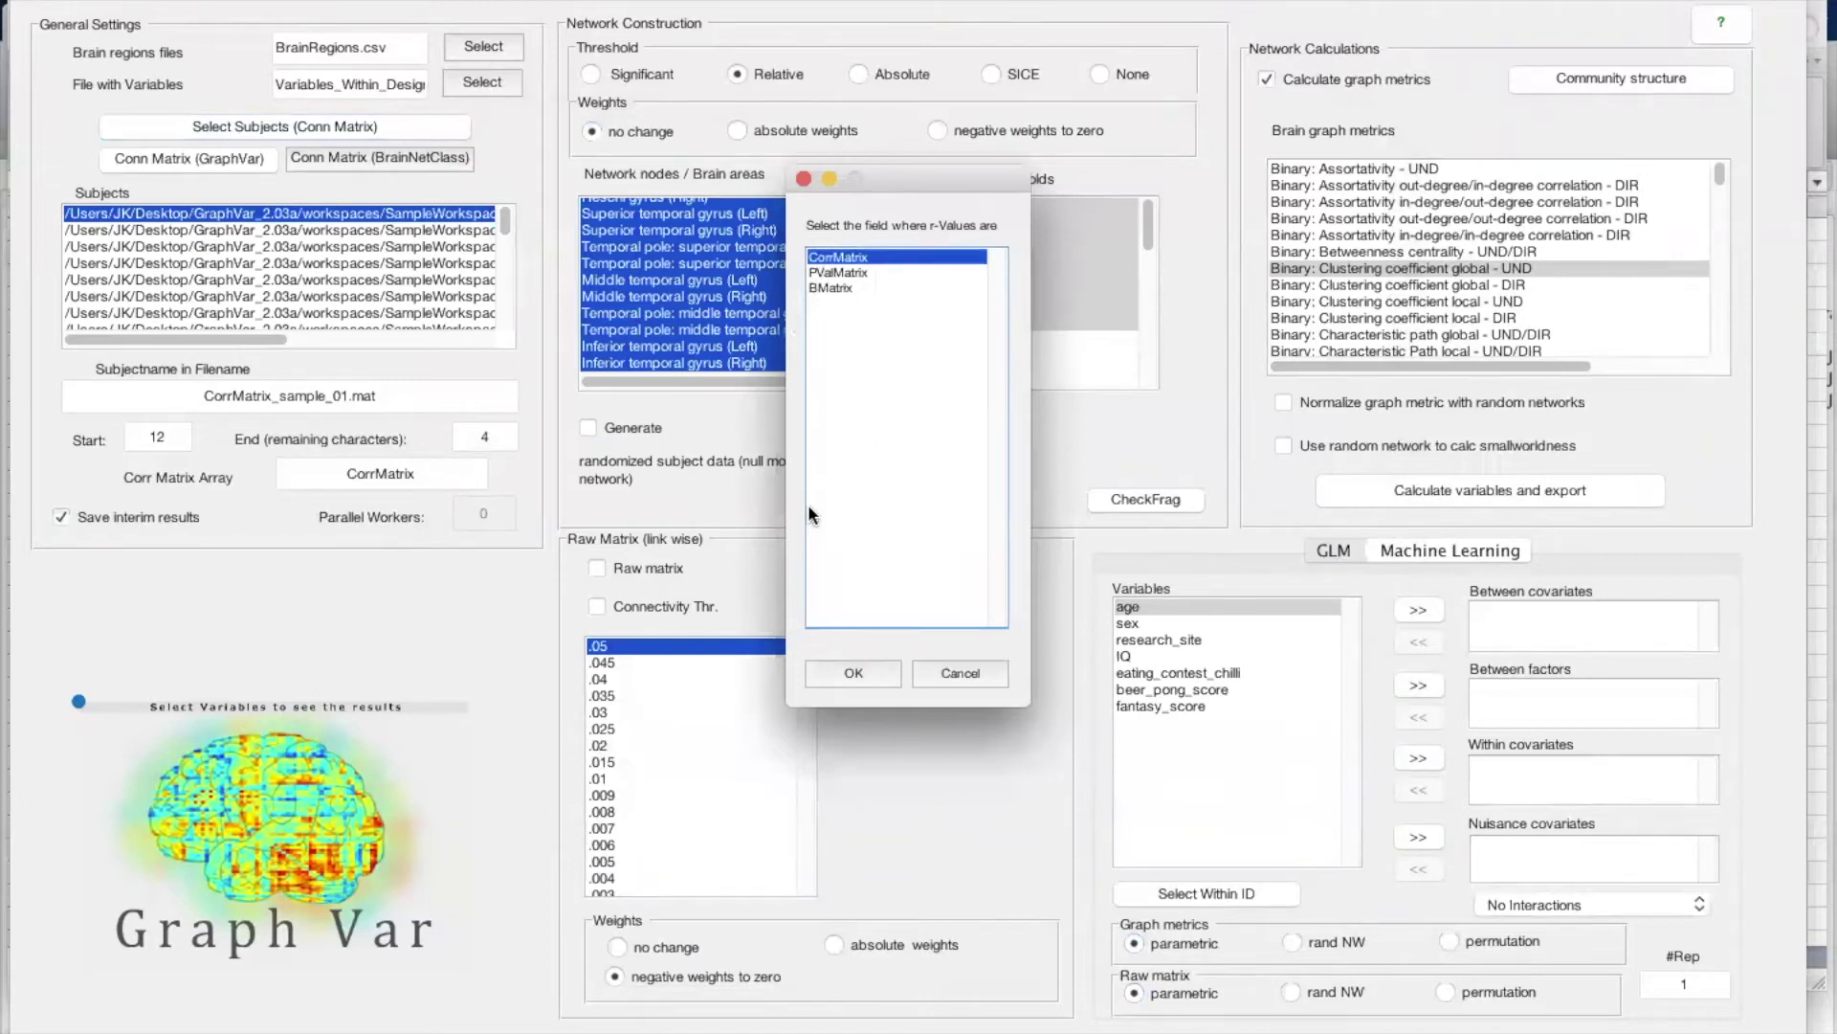
{"action": "left_click", "coordinate": [830, 672]}
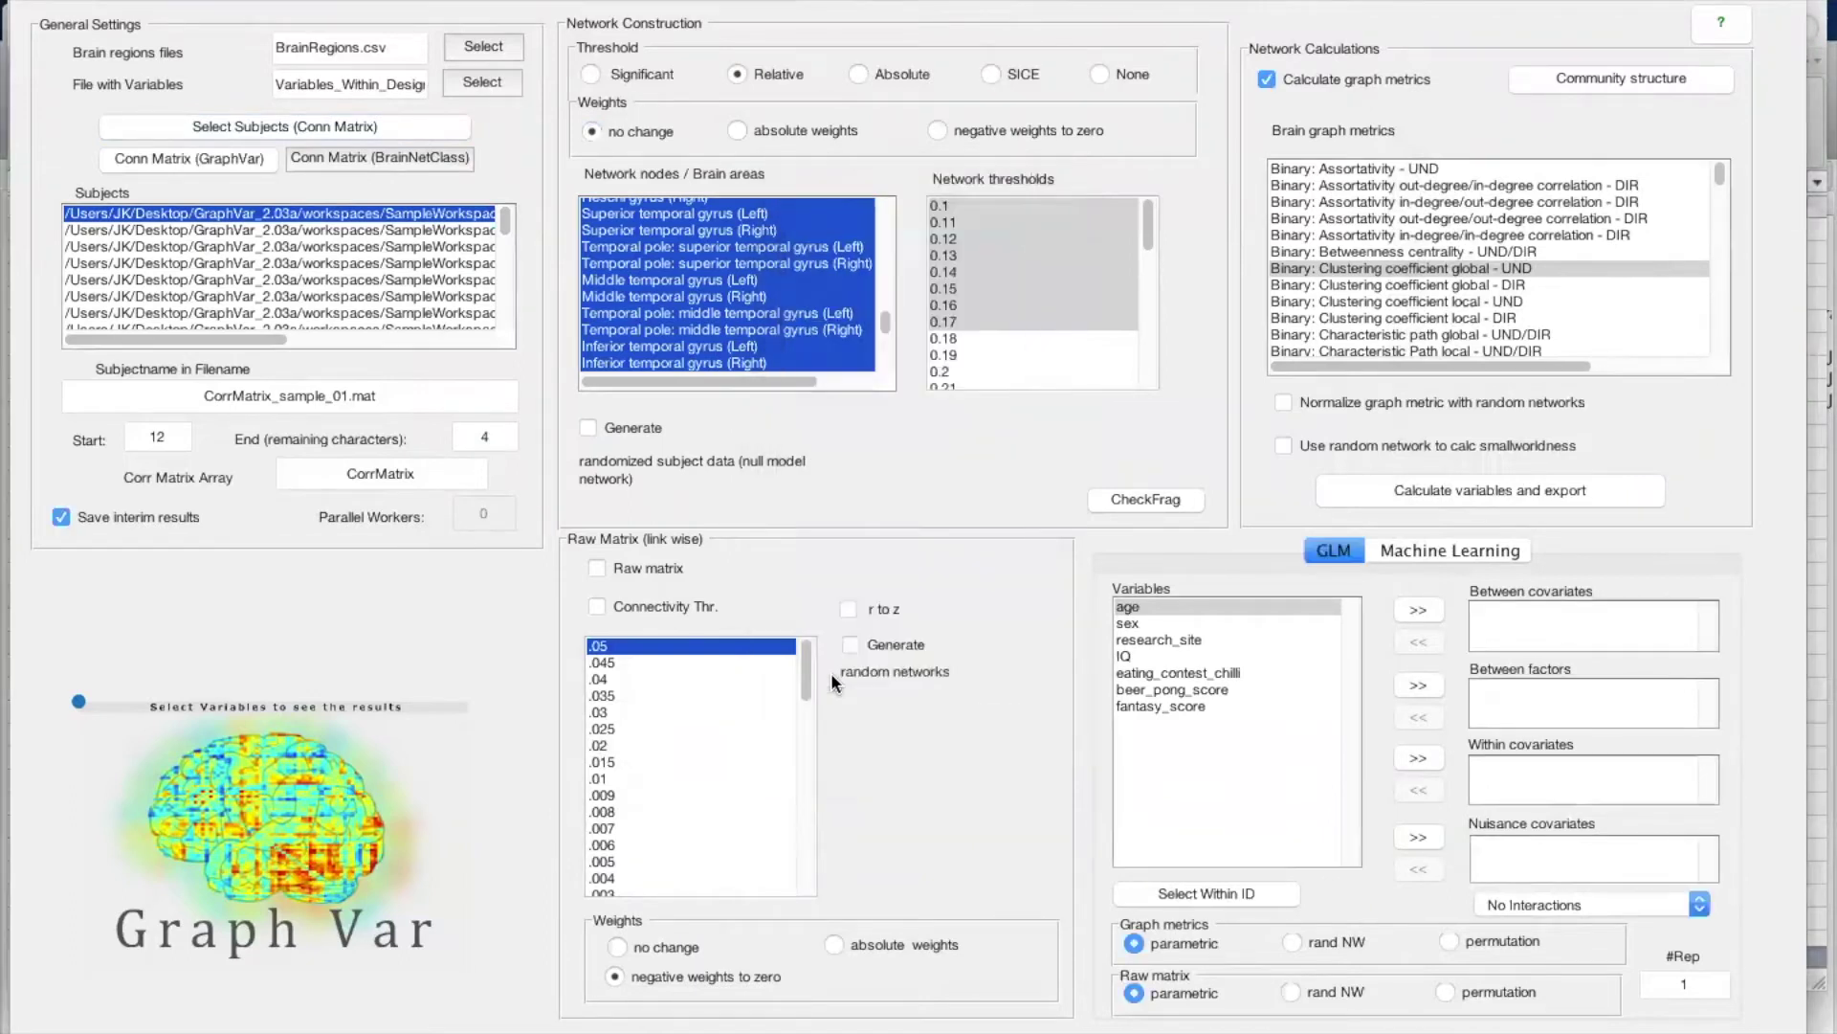
Mark sample_01a as the subject name within the filename, checking it against the Scan_ID column in the Excel sheet
{"action": "left_click", "coordinate": [275, 394]}
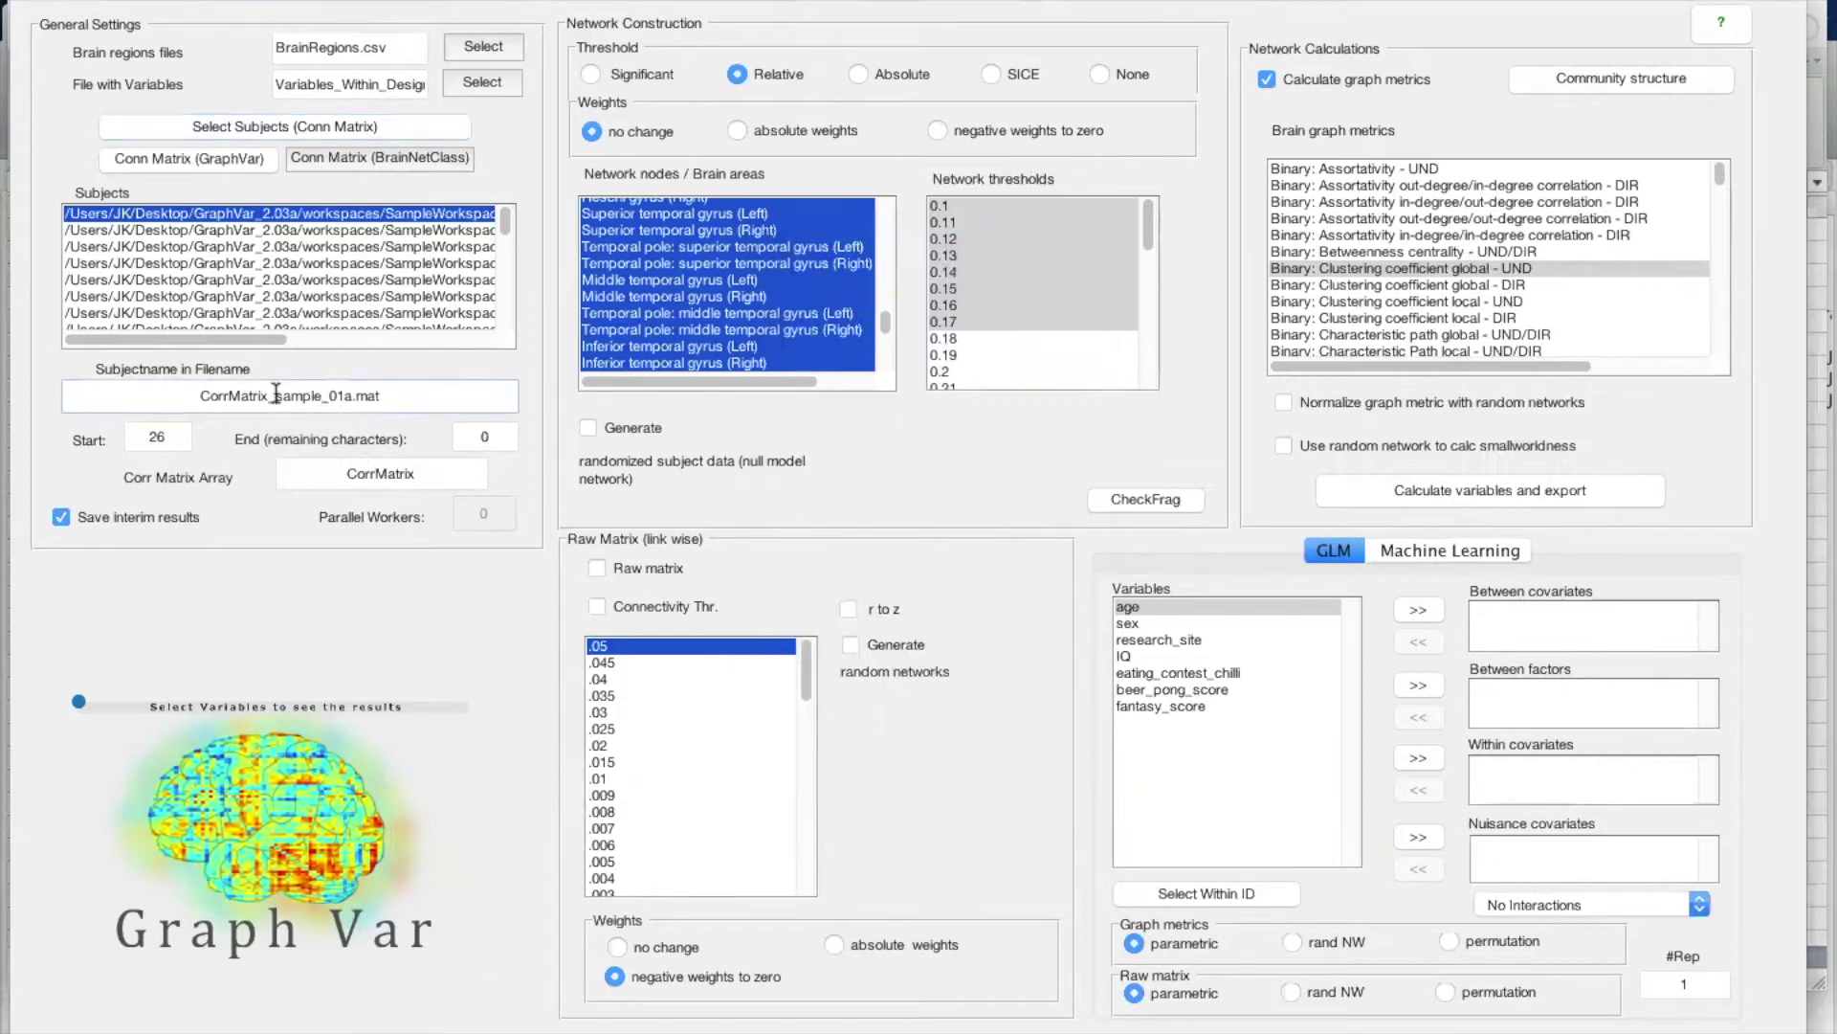
{"action": "left_click_drag", "start_coordinate": [276, 393], "coordinate": [350, 398]}
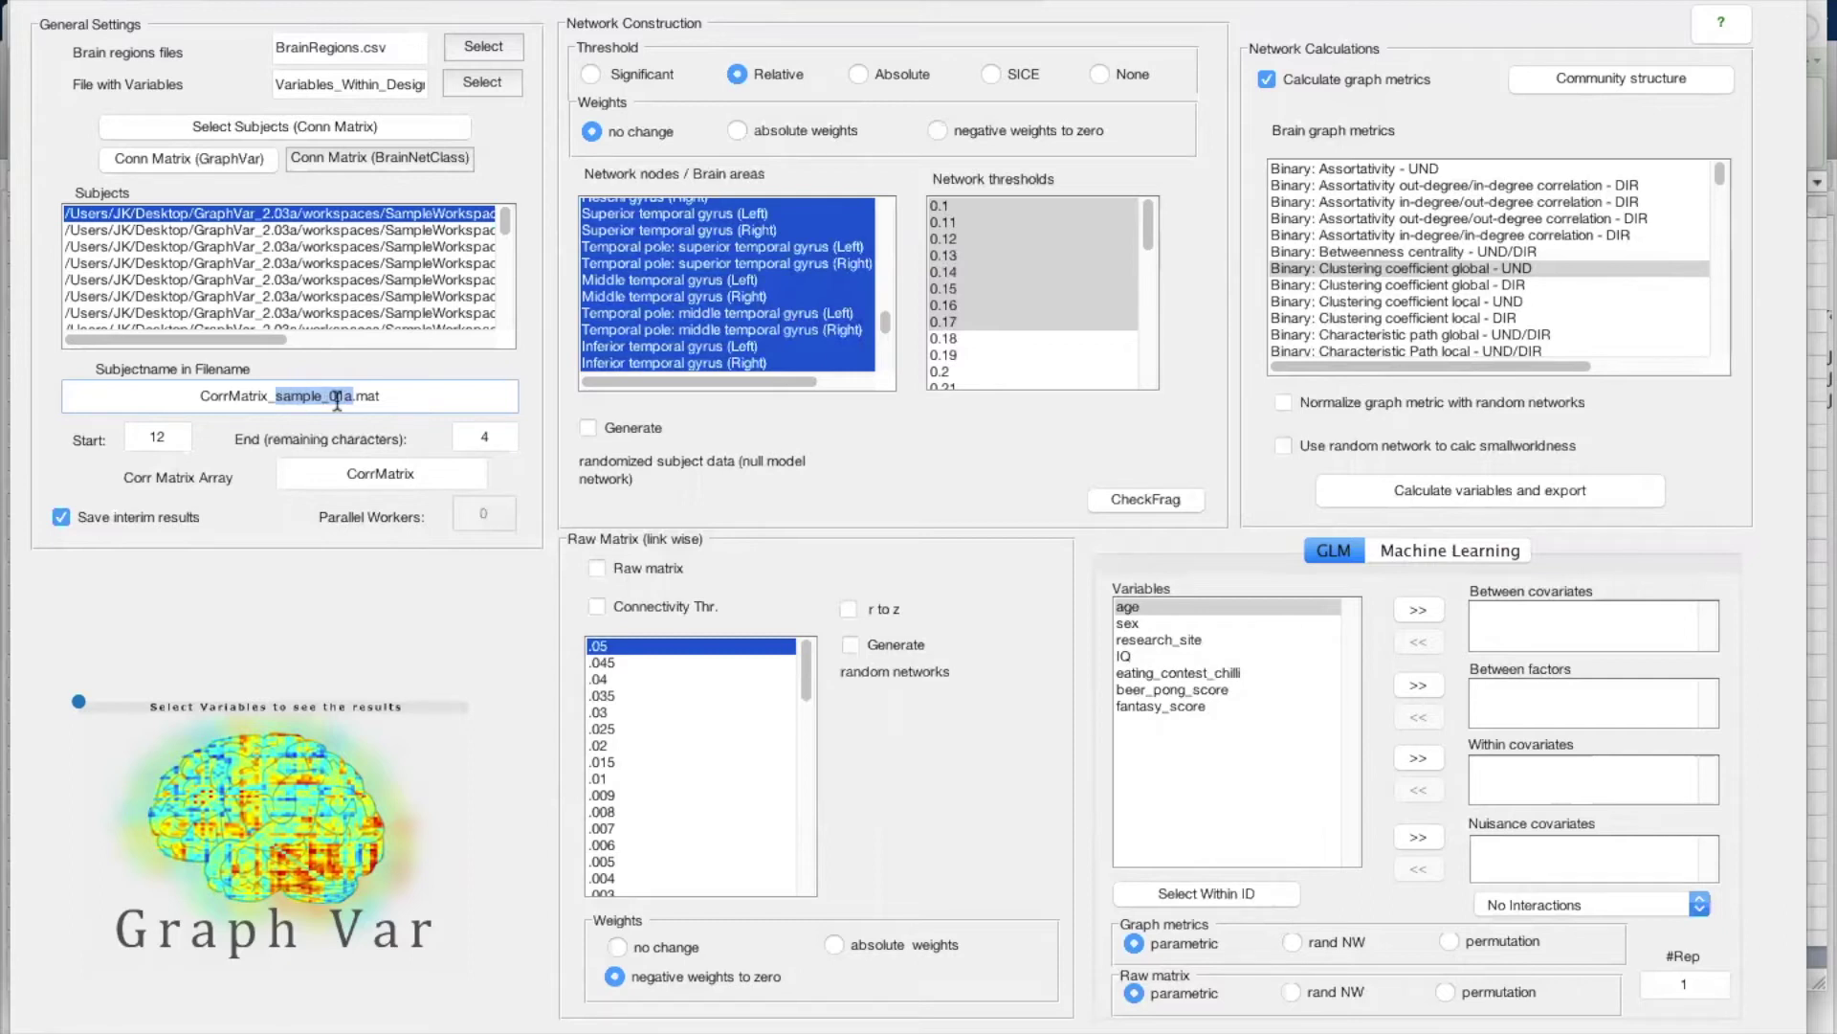
{"action": "key", "text": "ctrl+Up"}
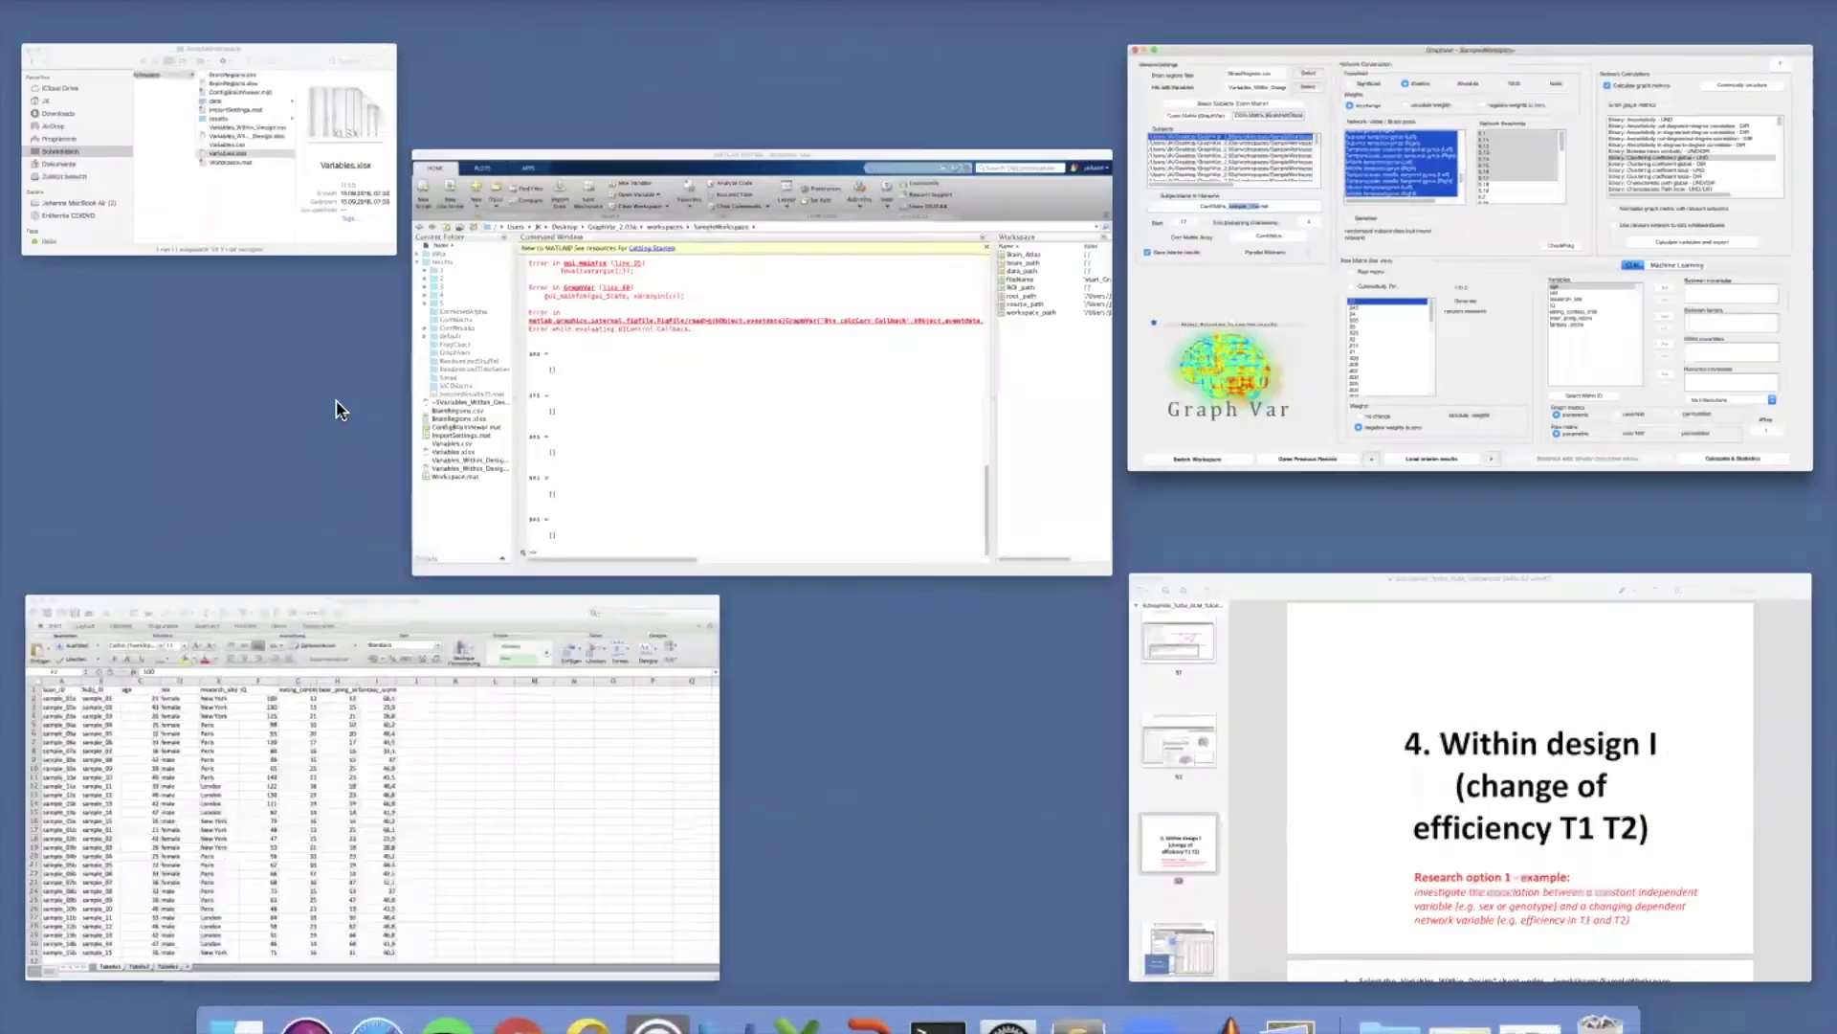
{"action": "left_click", "coordinate": [233, 802]}
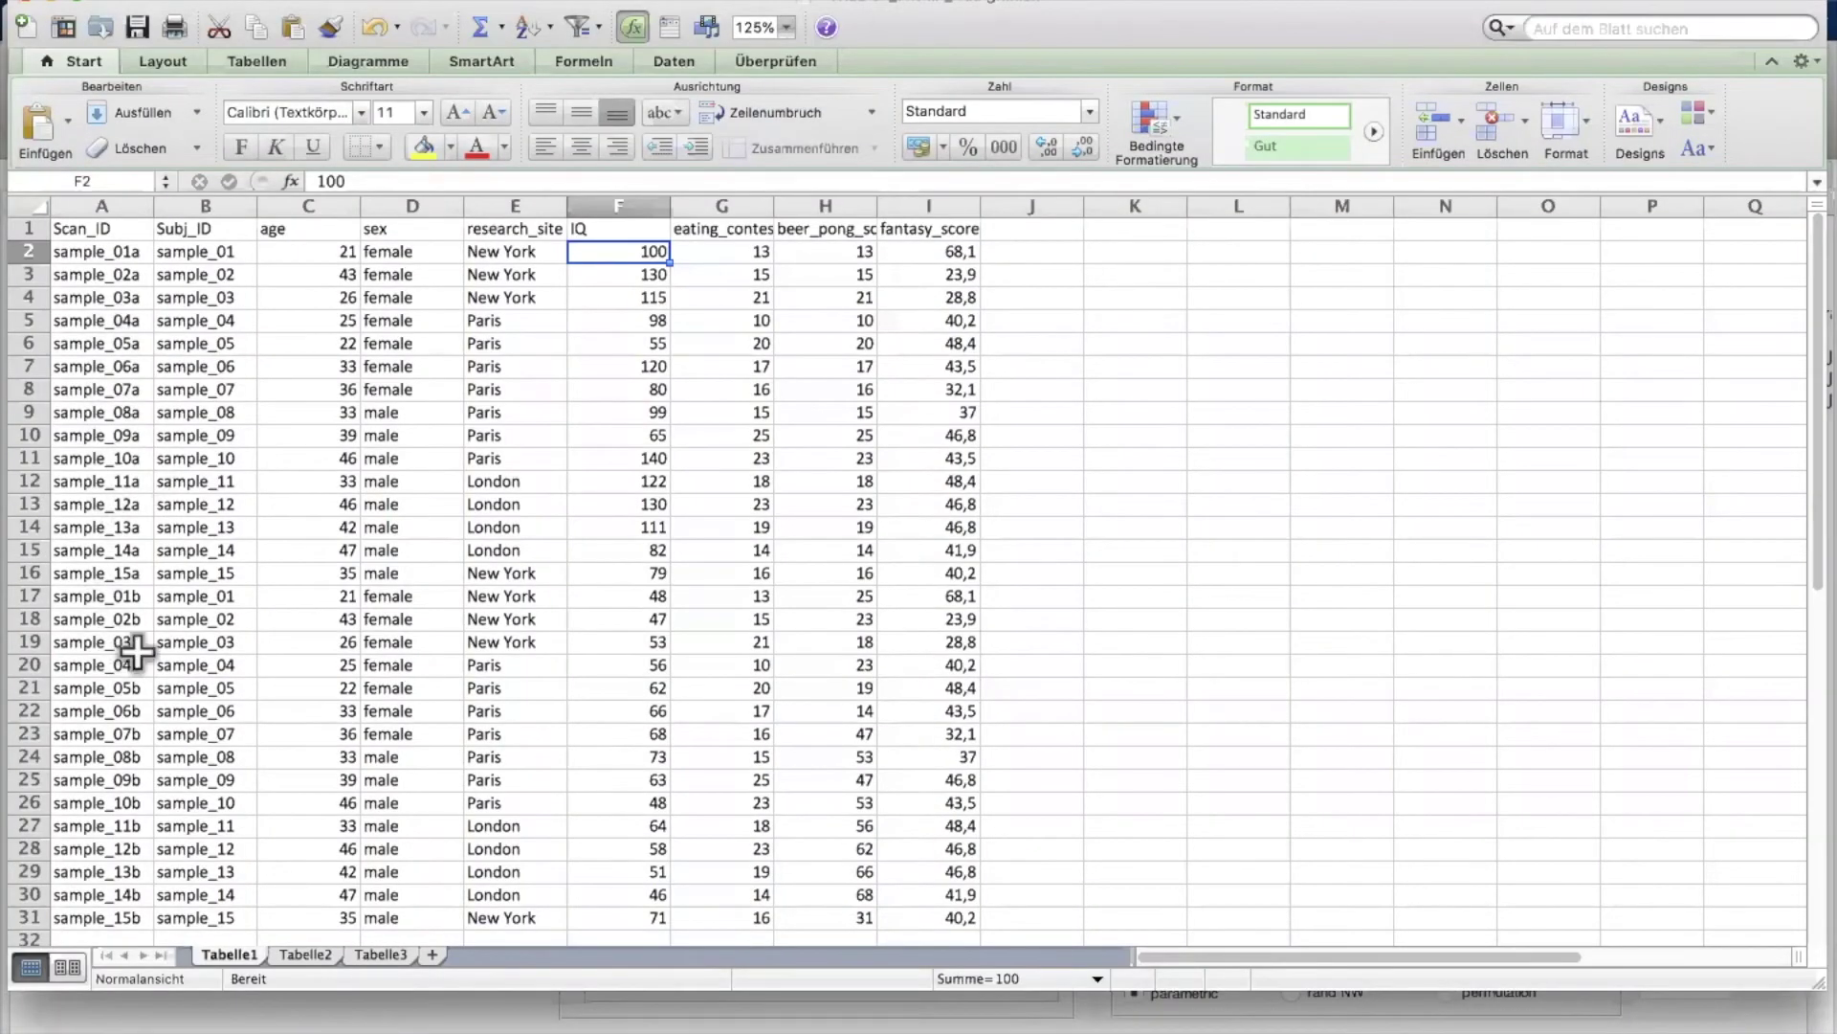
{"action": "key", "text": "ctrl+Up"}
{"action": "left_click", "coordinate": [1274, 356]}
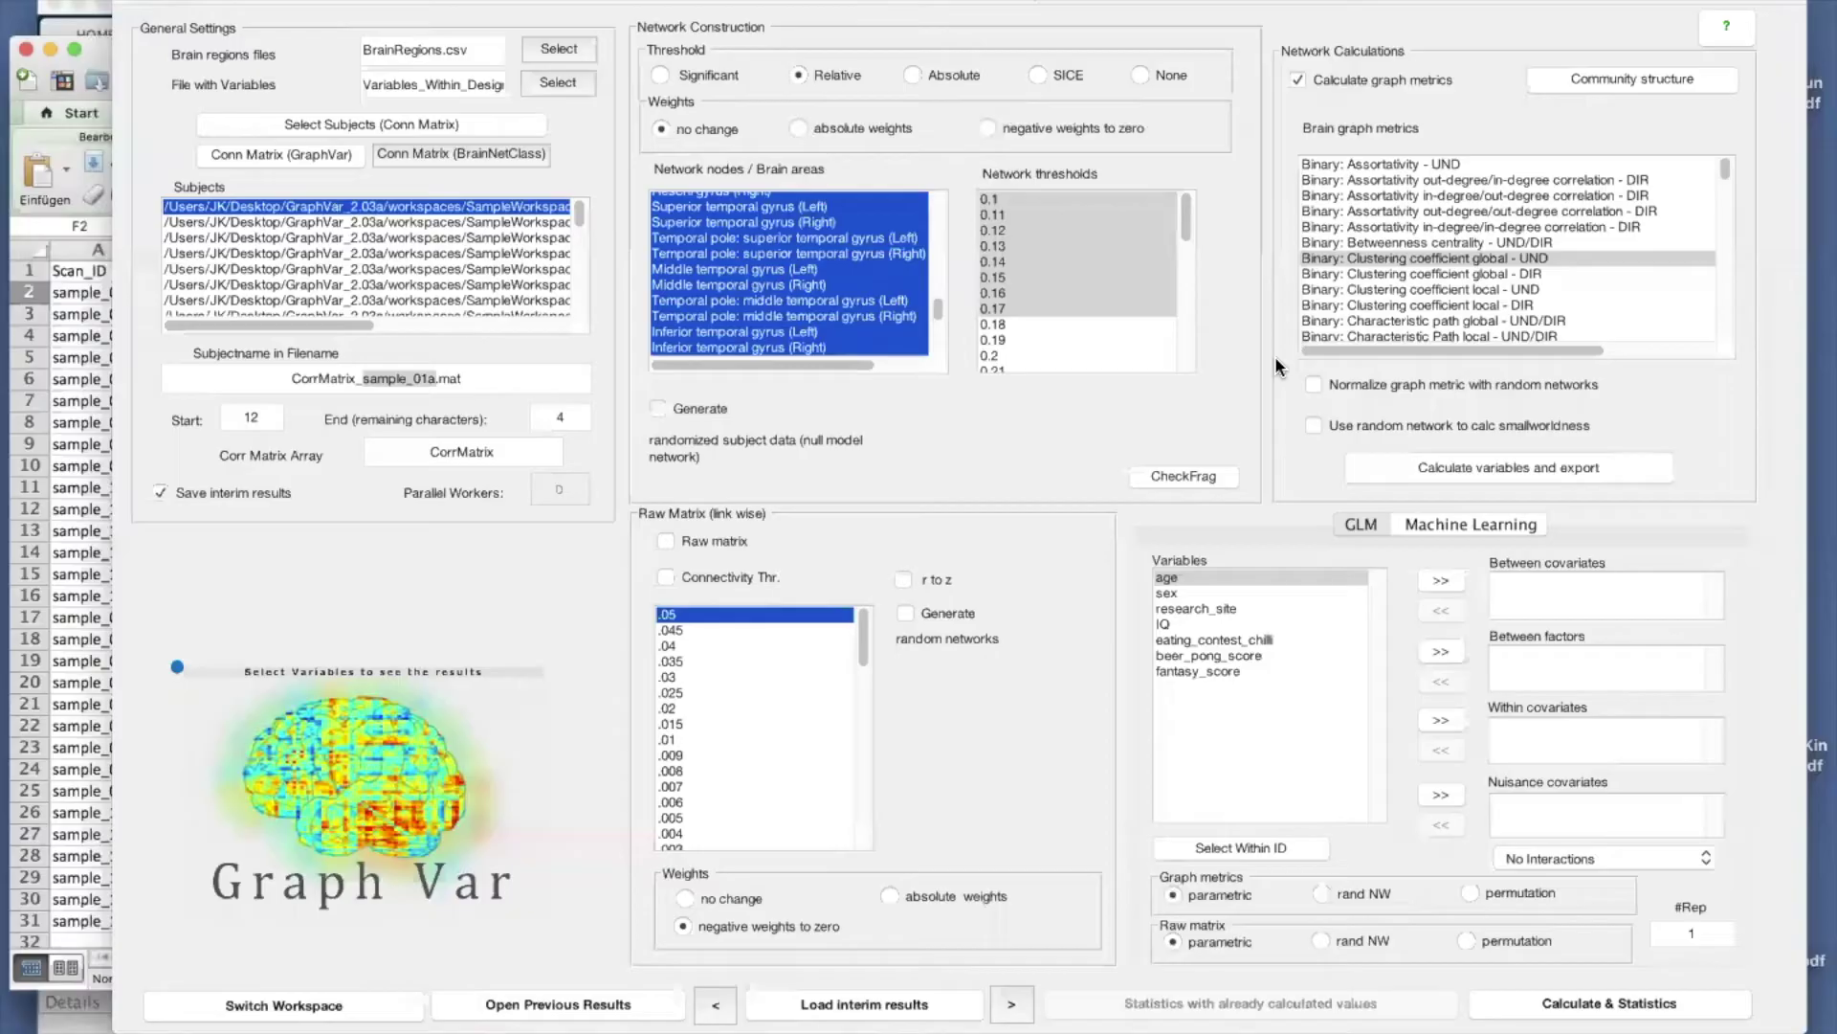
{"action": "left_click_drag", "start_coordinate": [275, 395], "coordinate": [354, 395]}
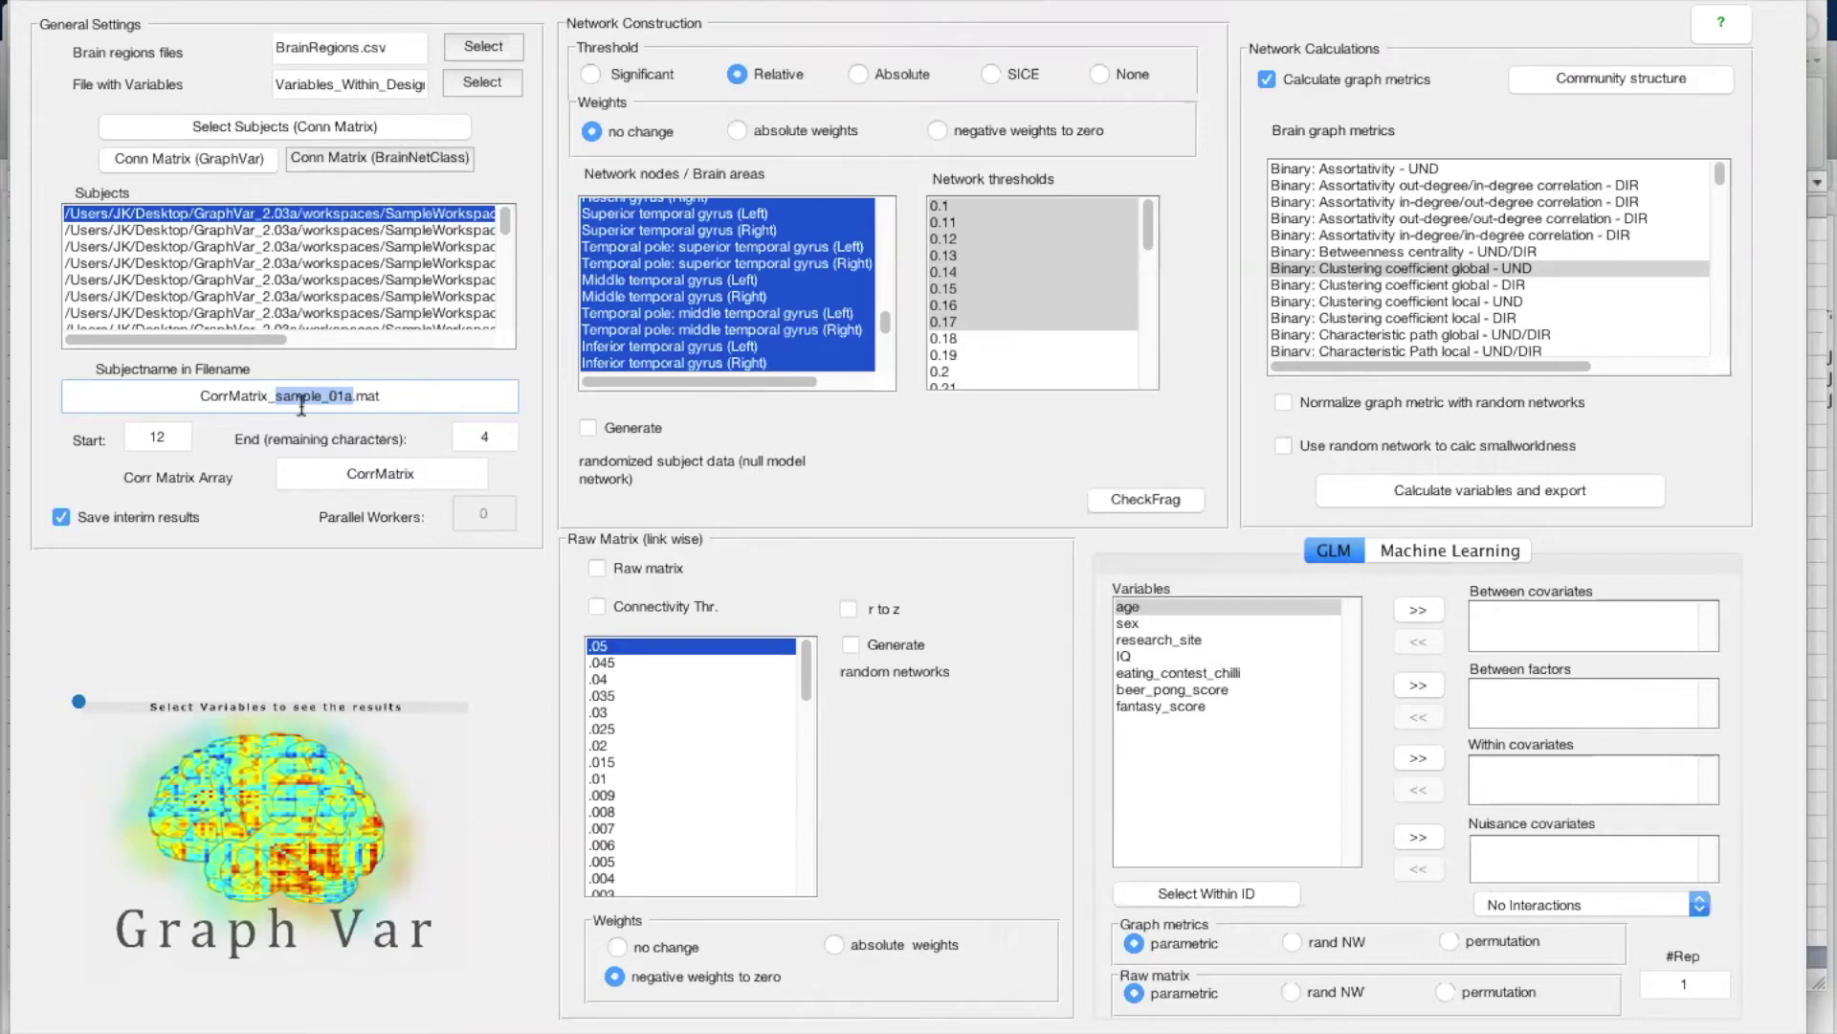
Configure the analysis with network thresholds 0.1 to 0.2, the Binary: Clustering coefficient global - UND metric and Raw matrix enabled
{"action": "left_click", "coordinate": [1027, 197]}
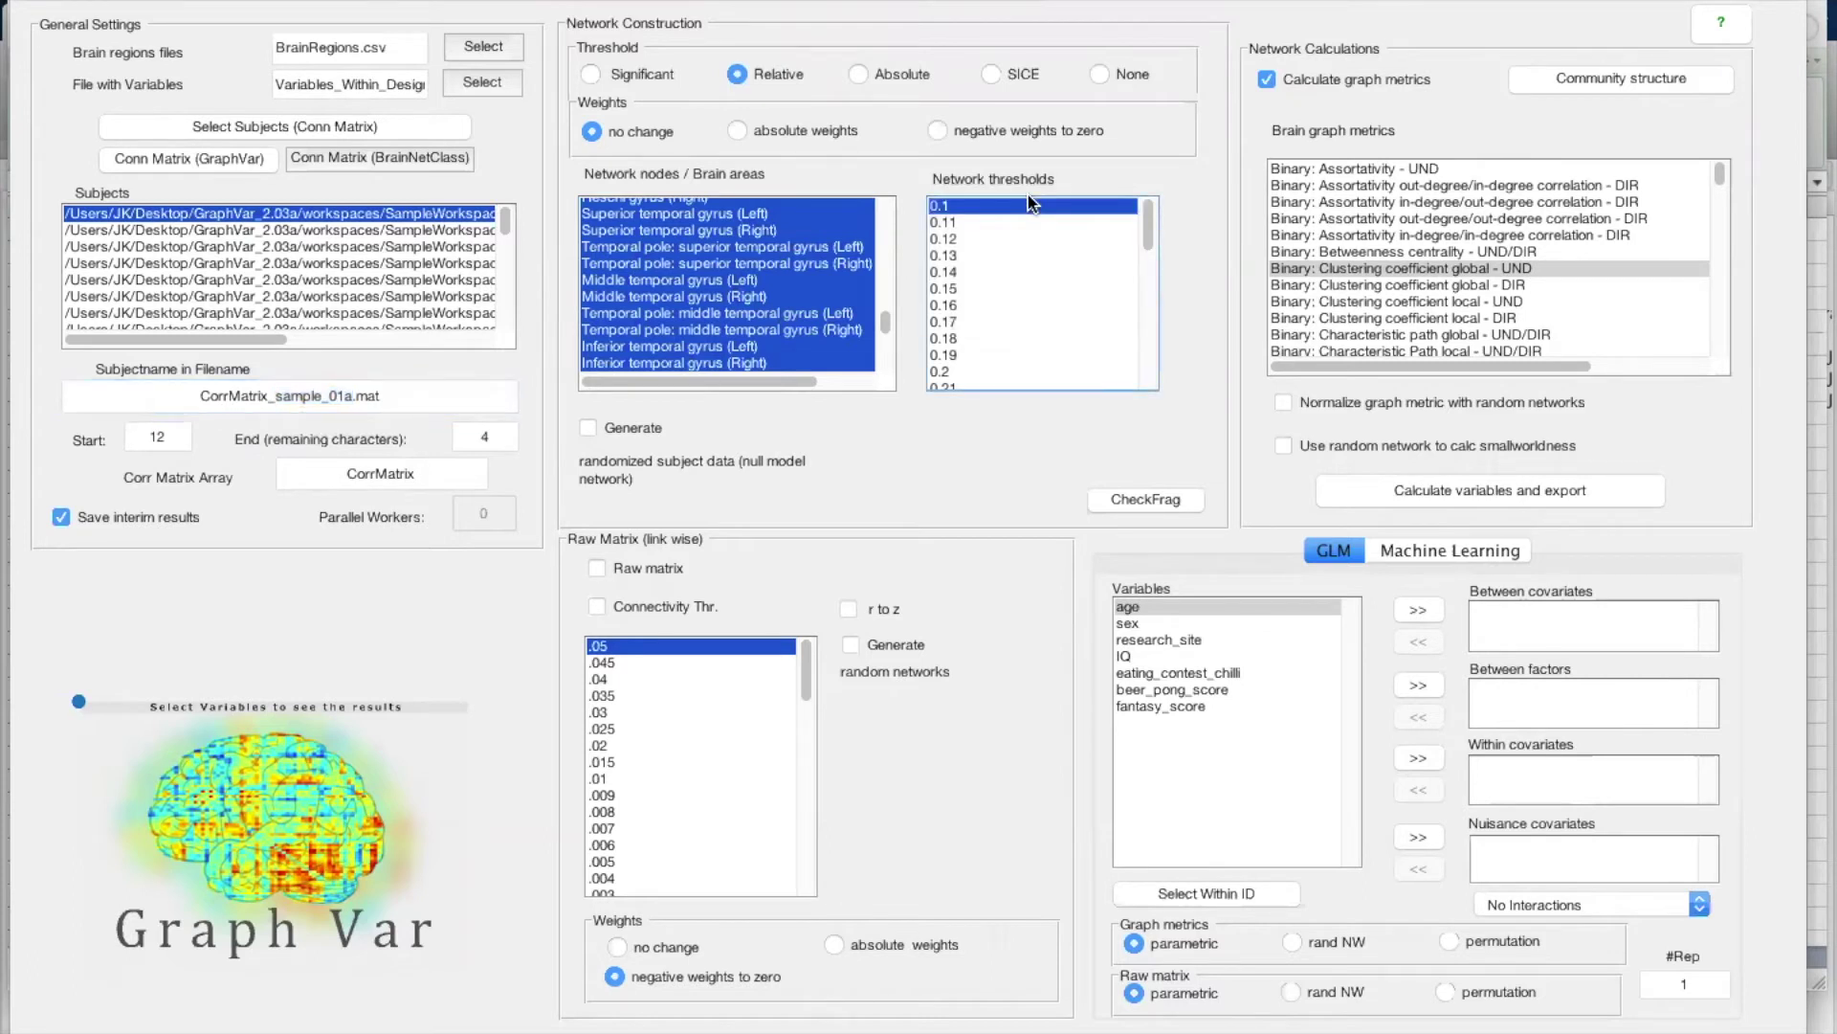
{"action": "left_click_drag", "start_coordinate": [1008, 205], "coordinate": [992, 364]}
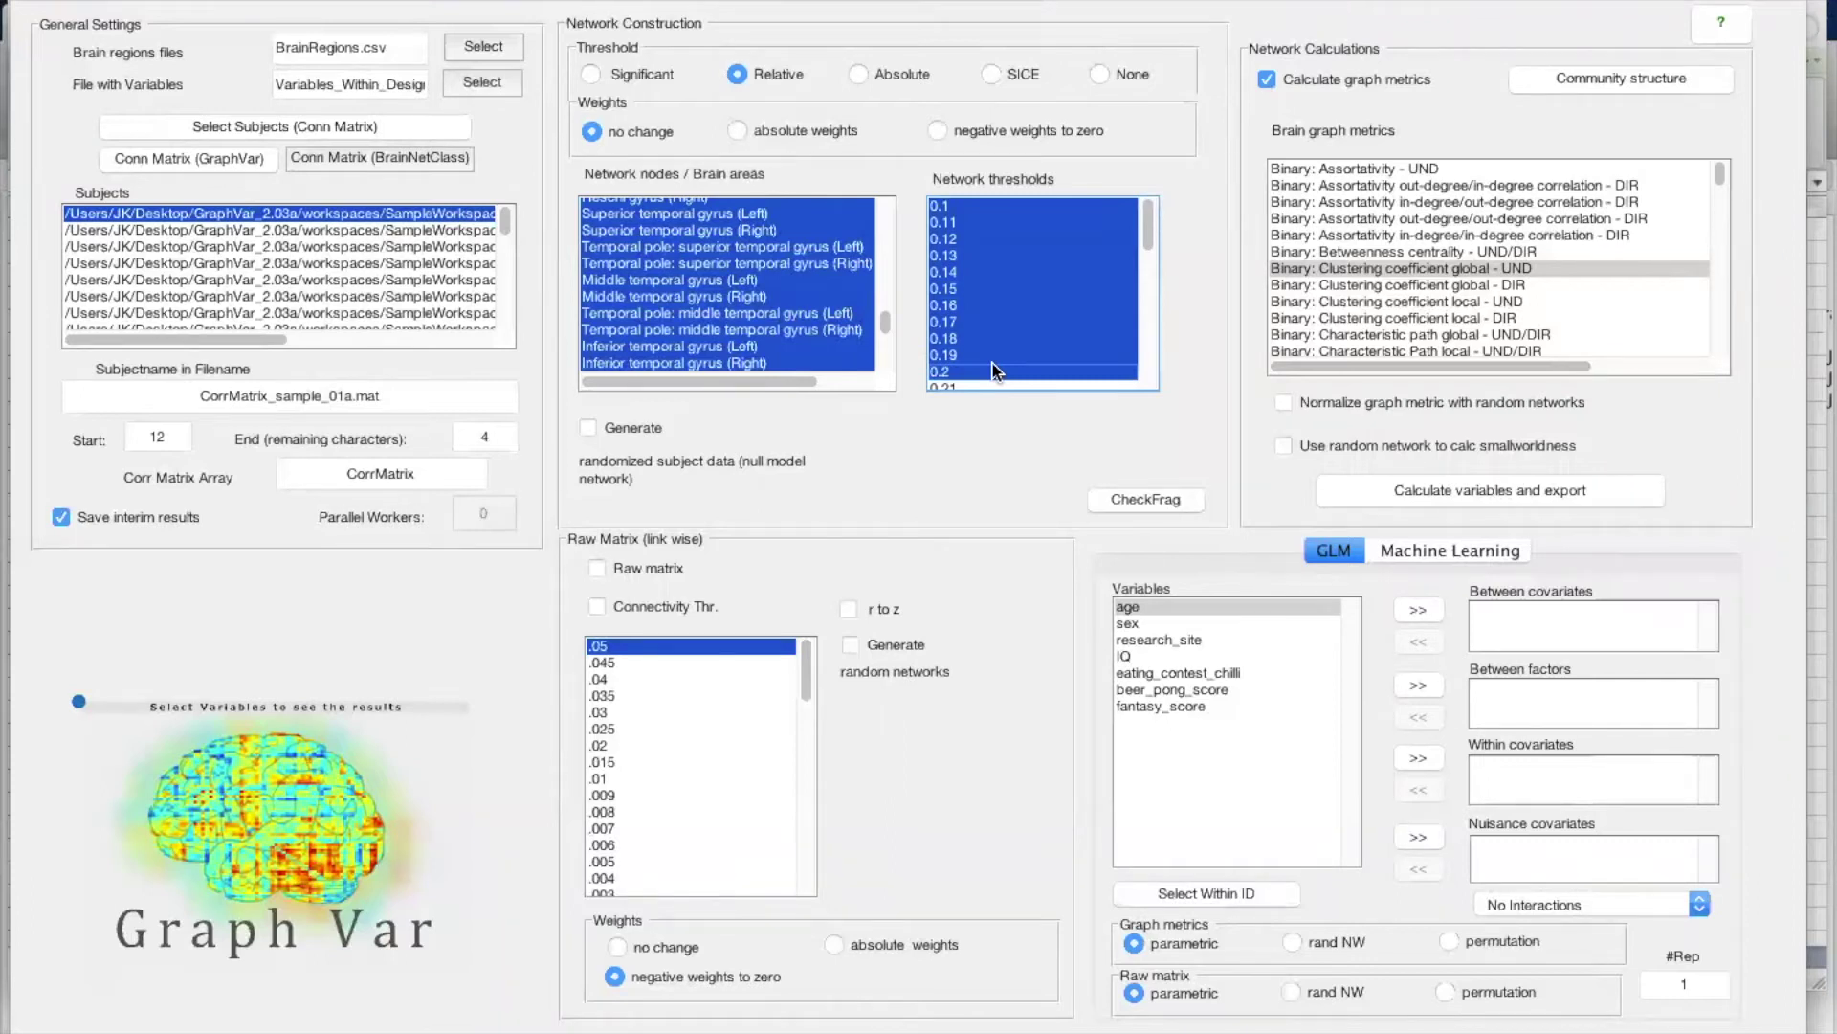
{"action": "left_click", "coordinate": [1344, 268]}
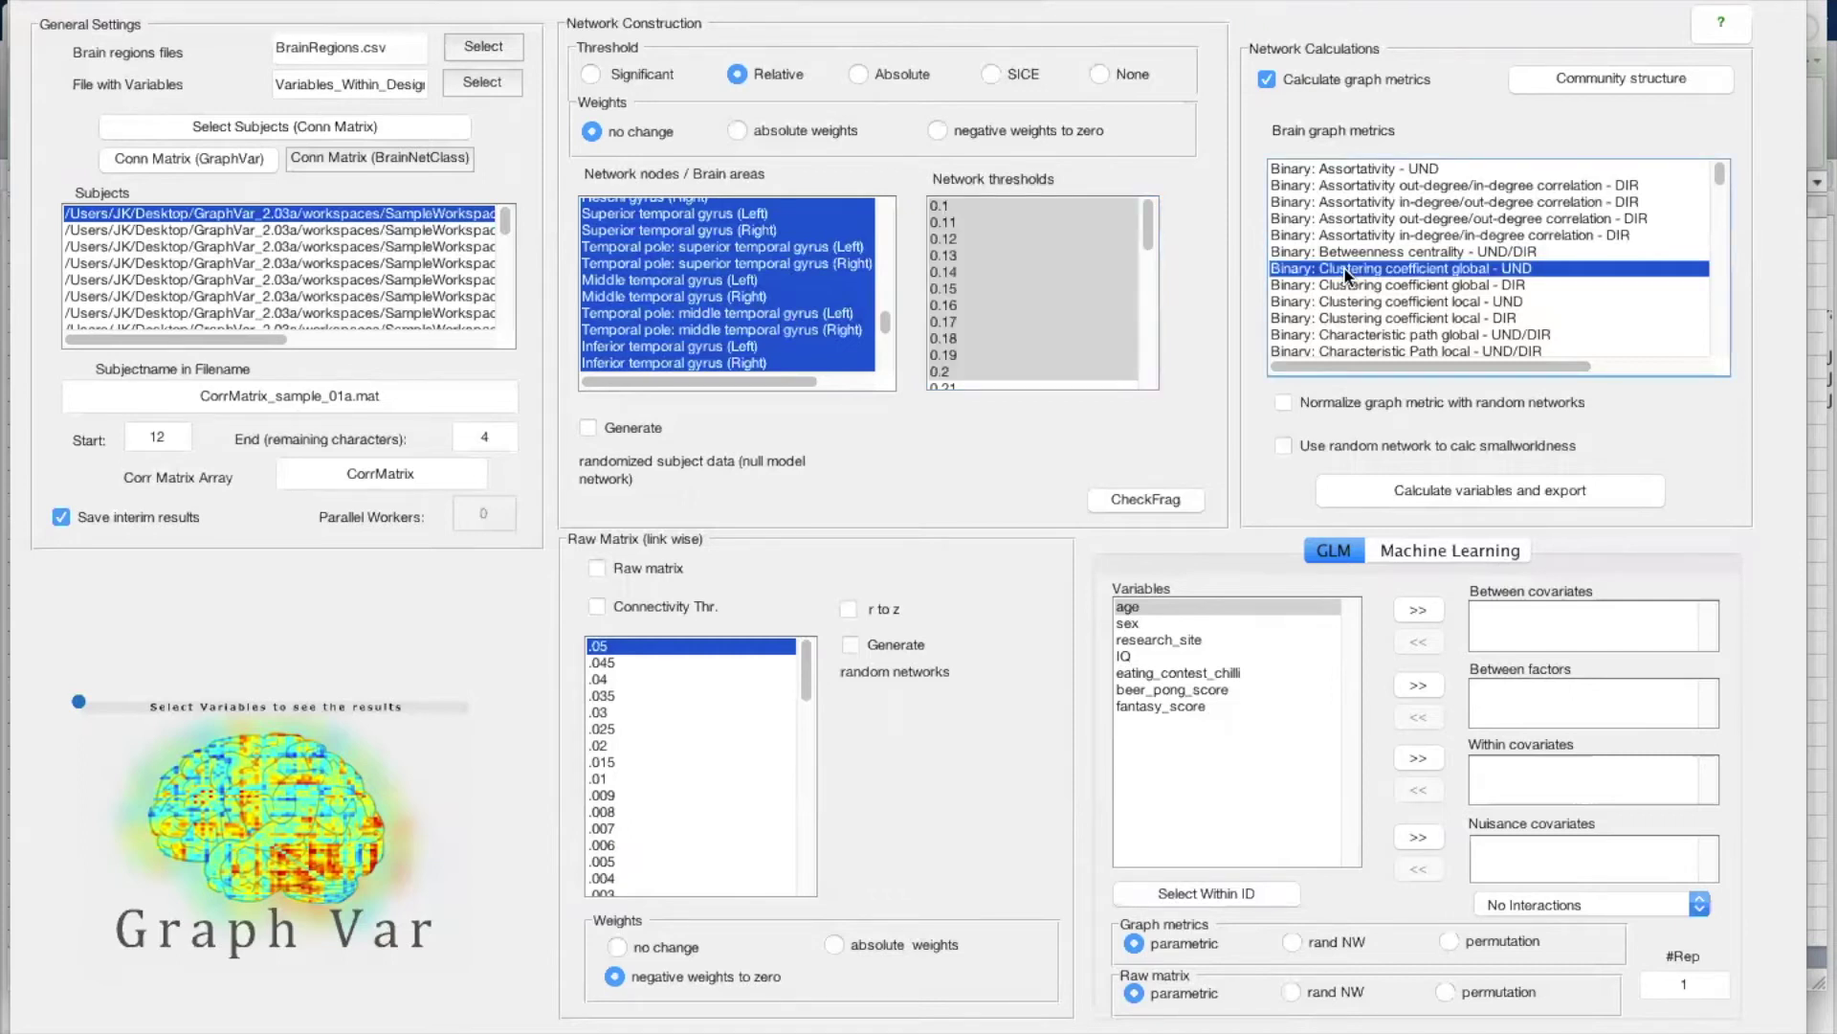
{"action": "left_click", "coordinate": [620, 568]}
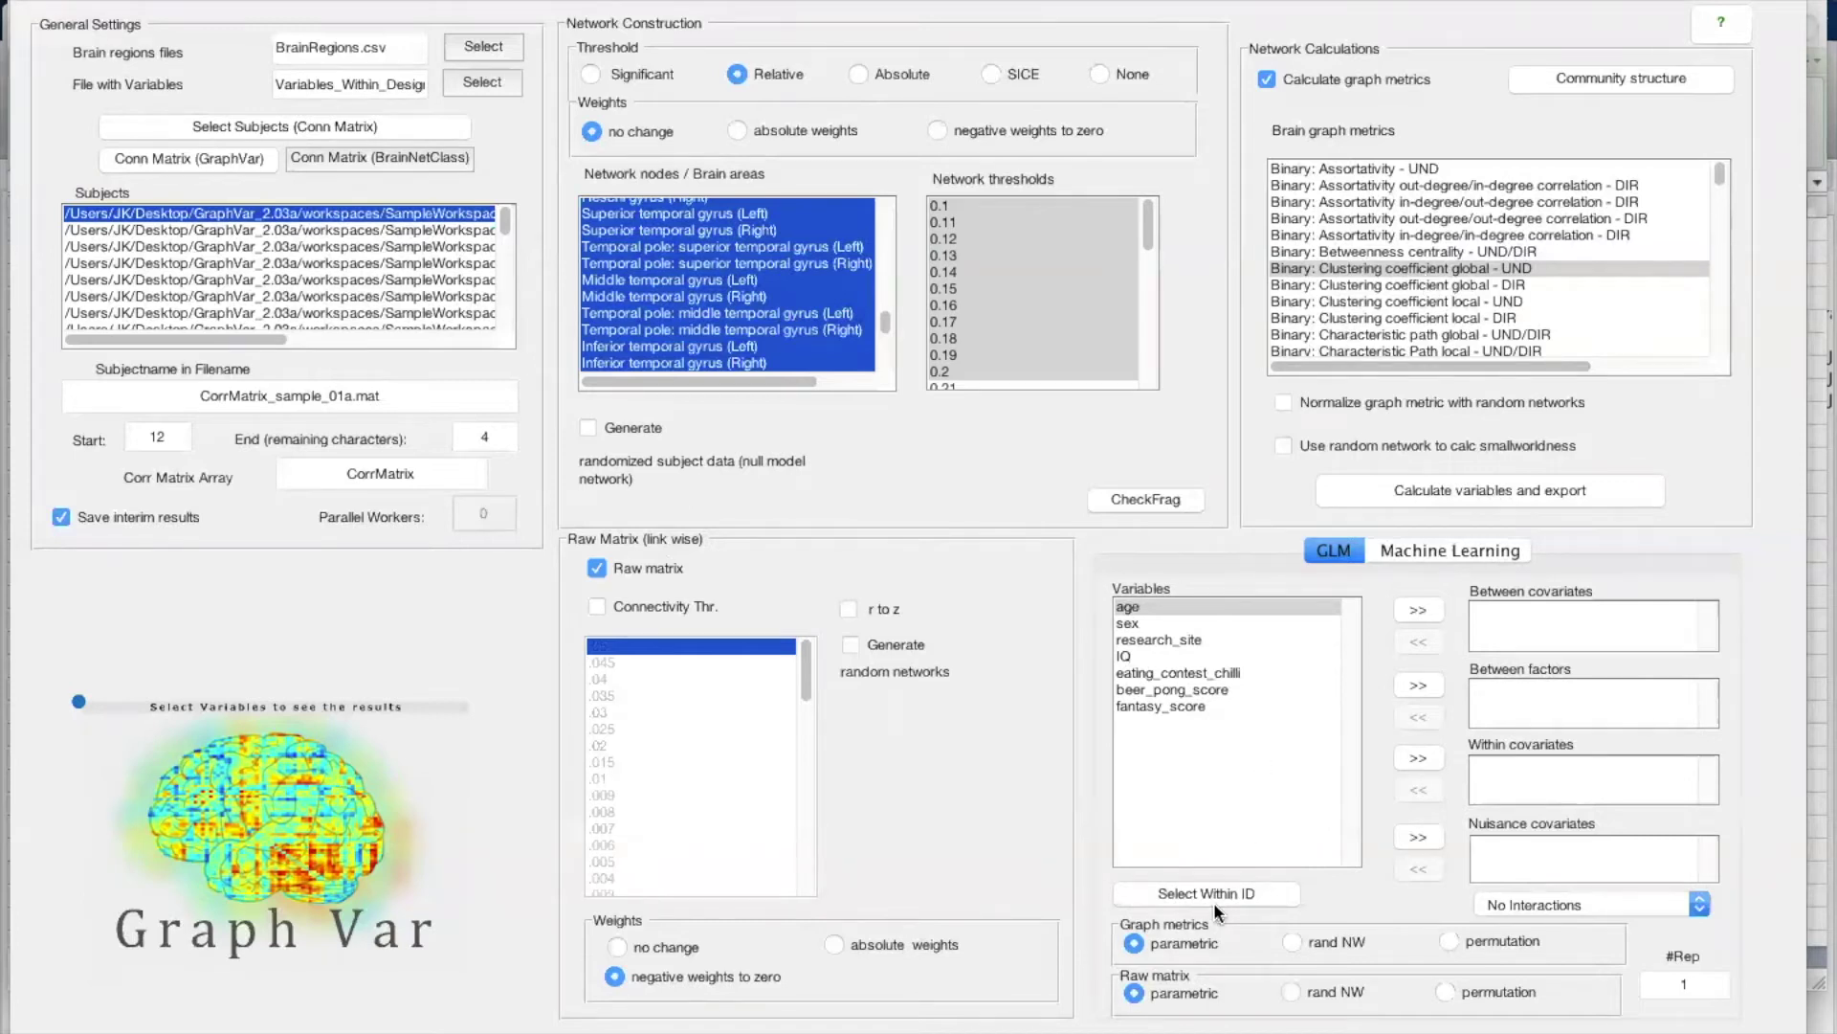
Reload Variables_Within_Design.xlsx with Subj_ID, sex and research_site included among the variables, and set Subj_ID as the within ID
{"action": "left_click", "coordinate": [1233, 887]}
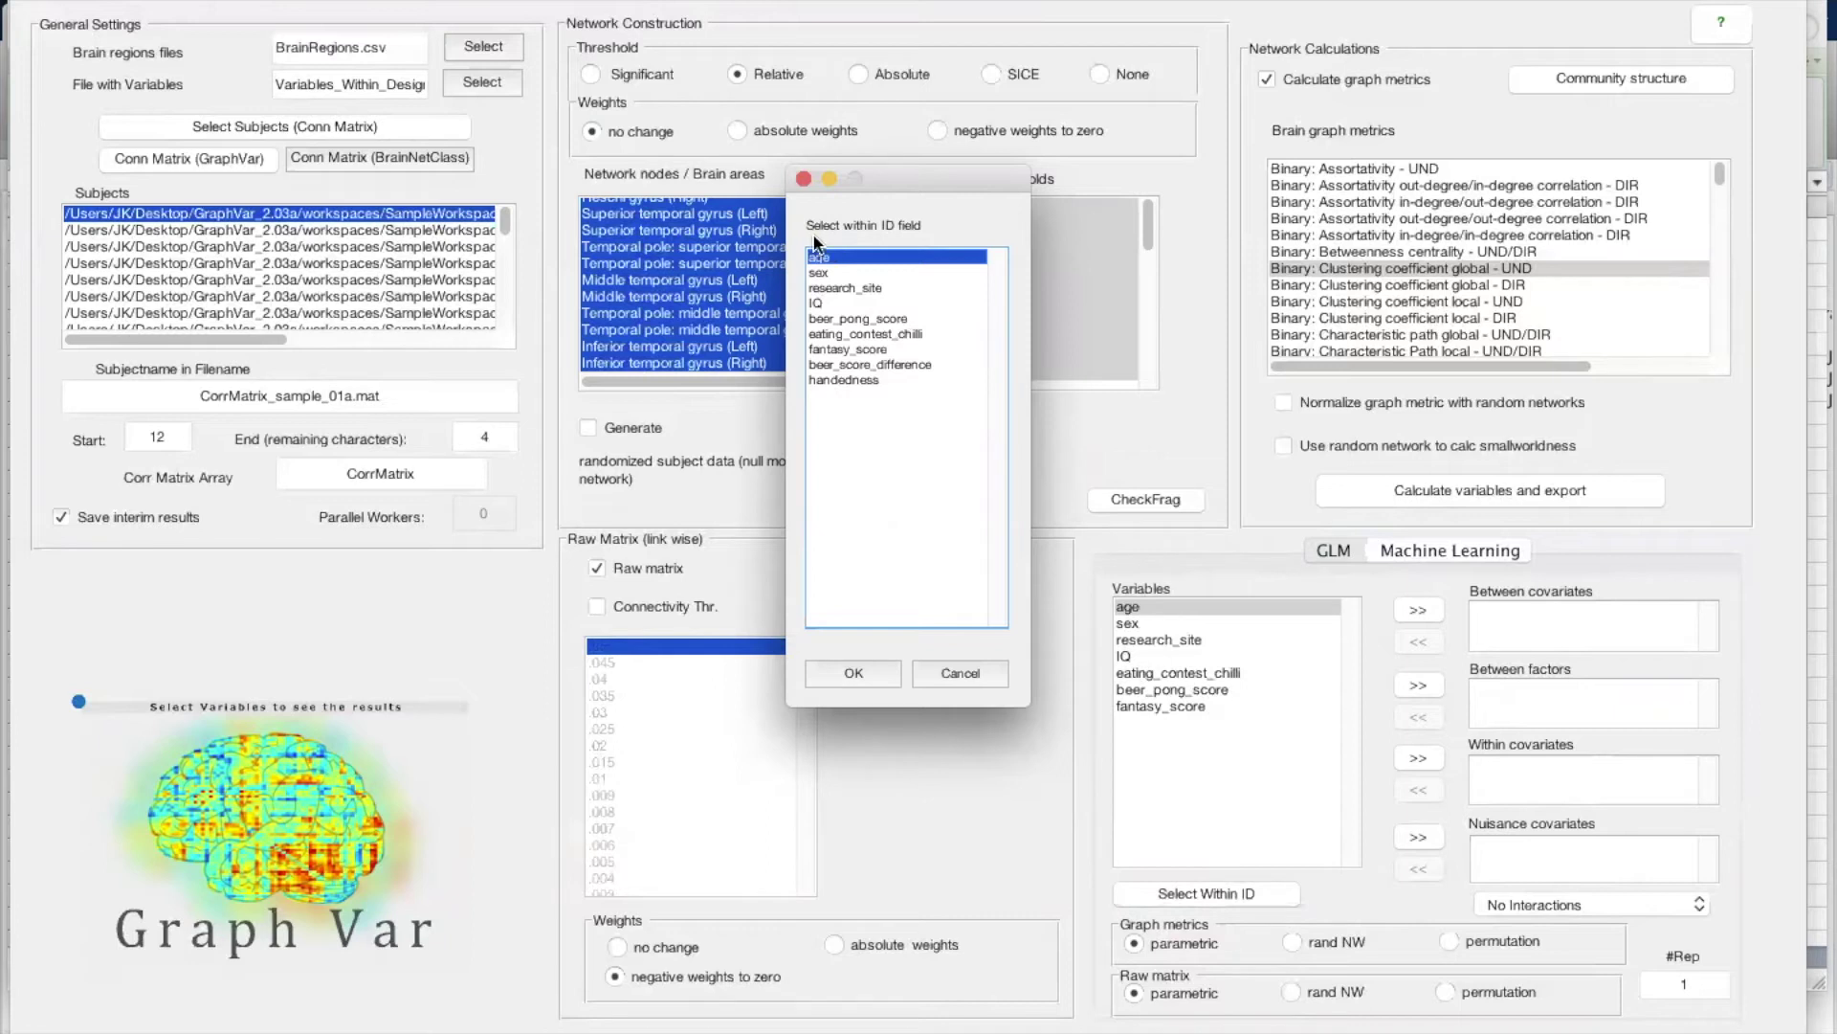
{"action": "left_click", "coordinate": [960, 673]}
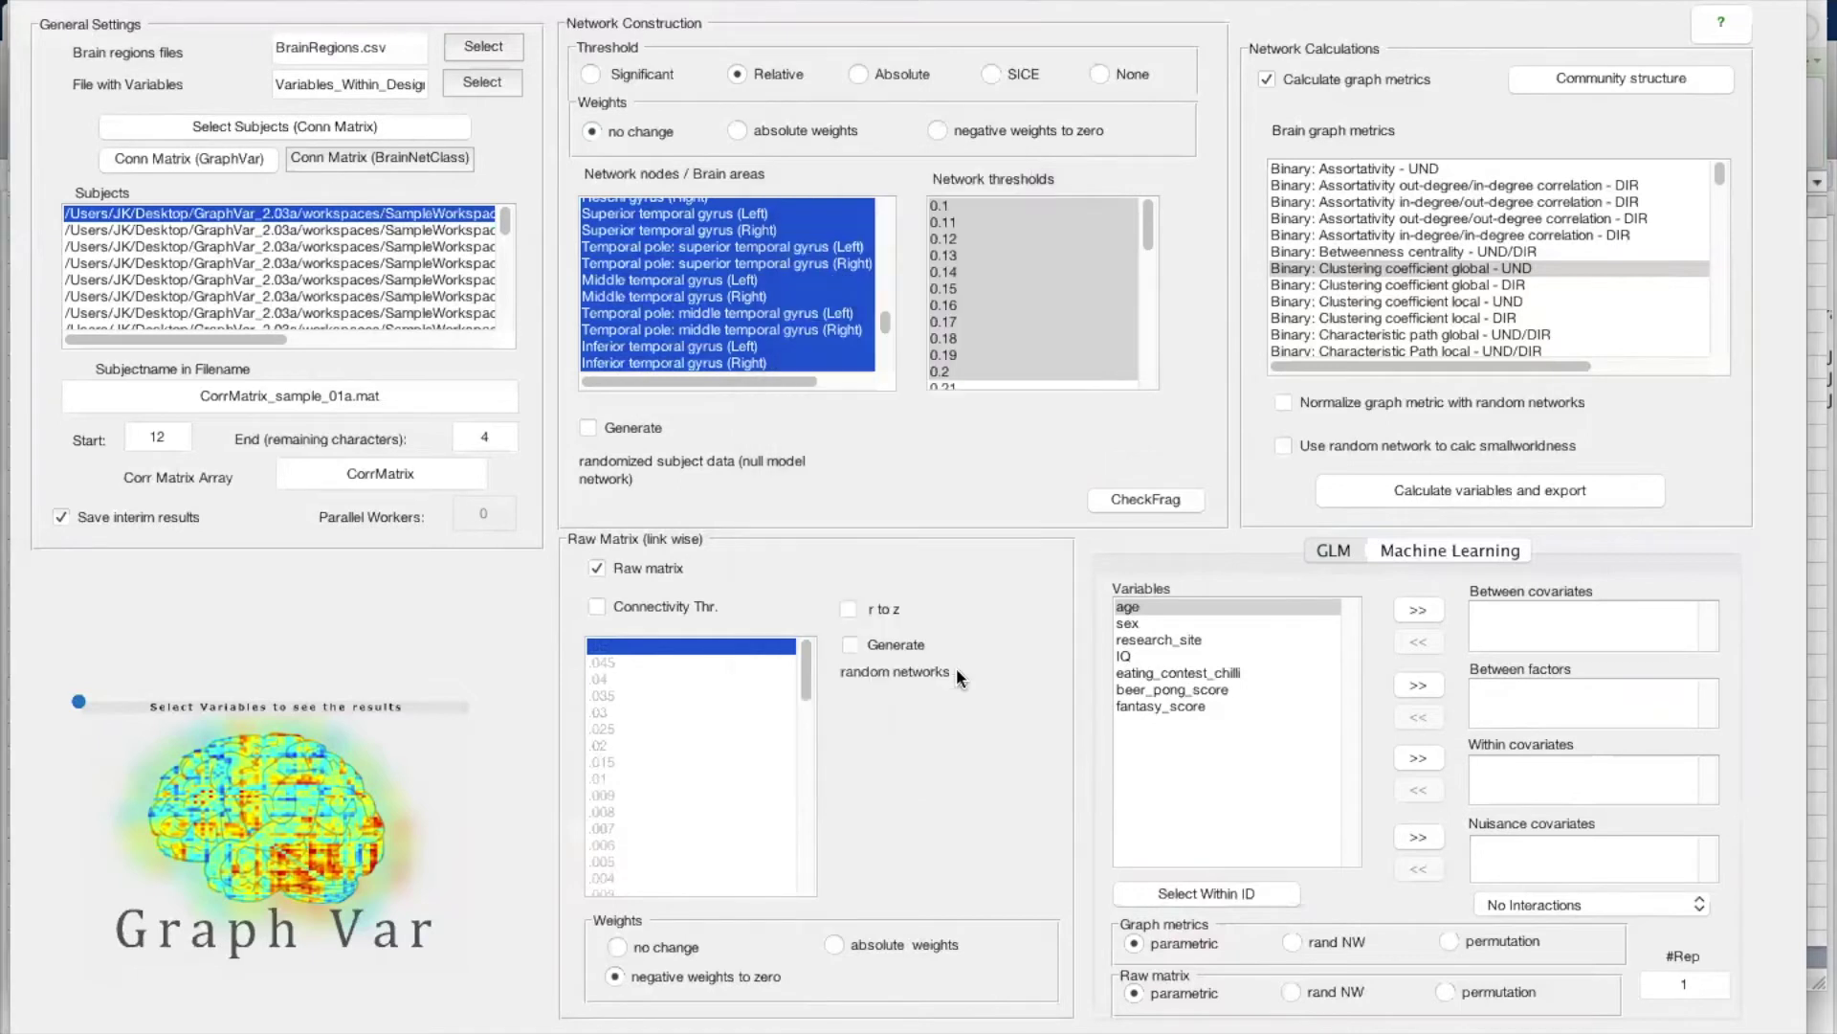
{"action": "left_click", "coordinate": [457, 84]}
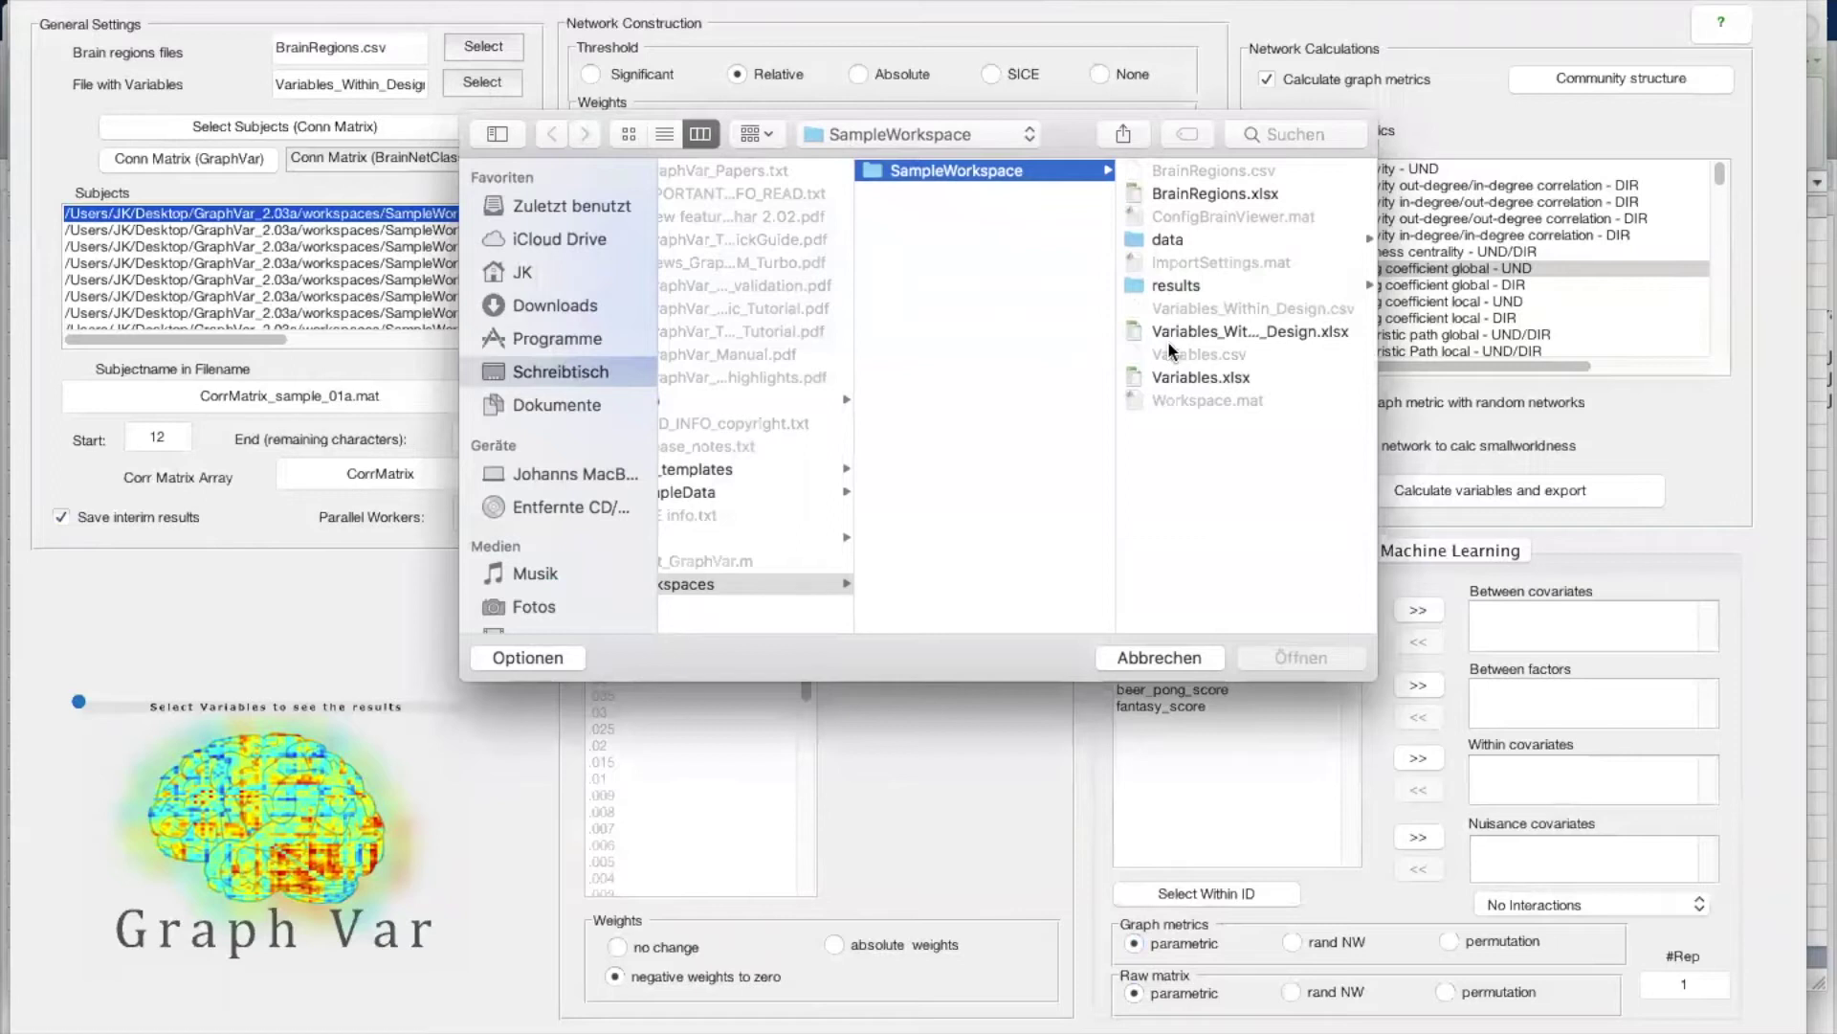
{"action": "left_click", "coordinate": [1191, 335]}
{"action": "left_click", "coordinate": [1290, 655]}
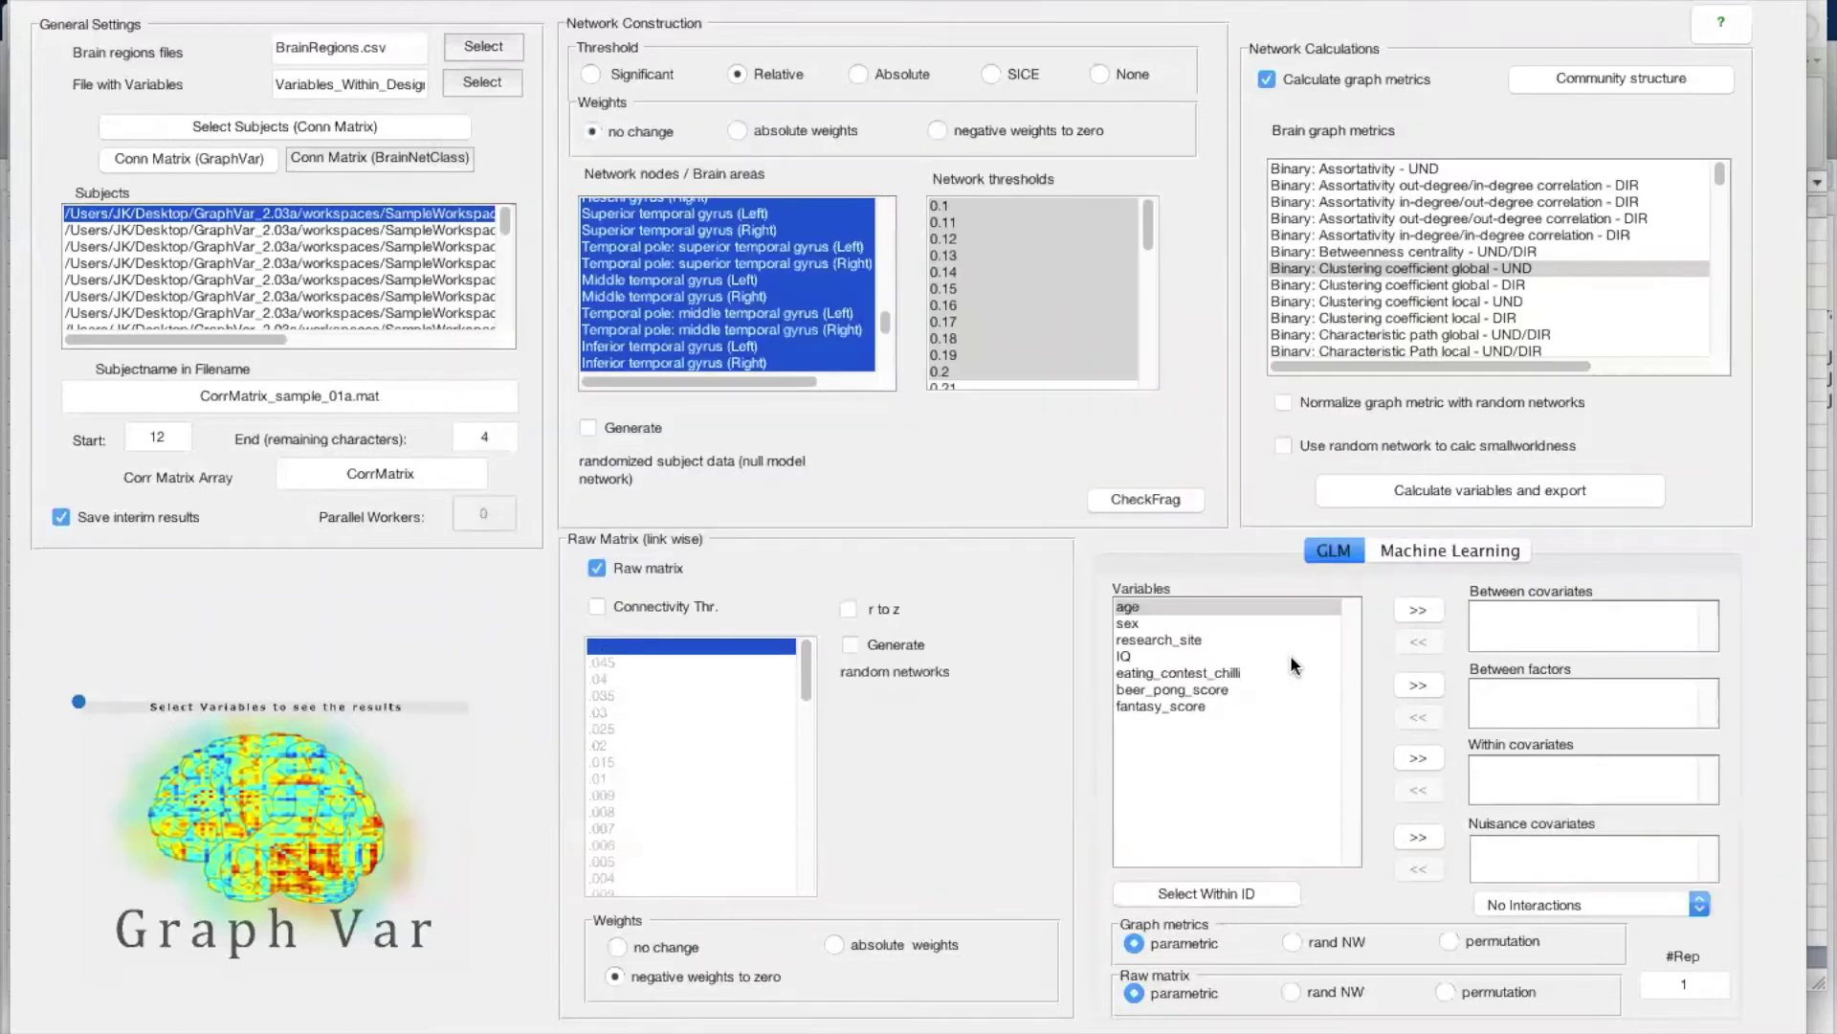
{"action": "left_click", "coordinate": [103, 253]}
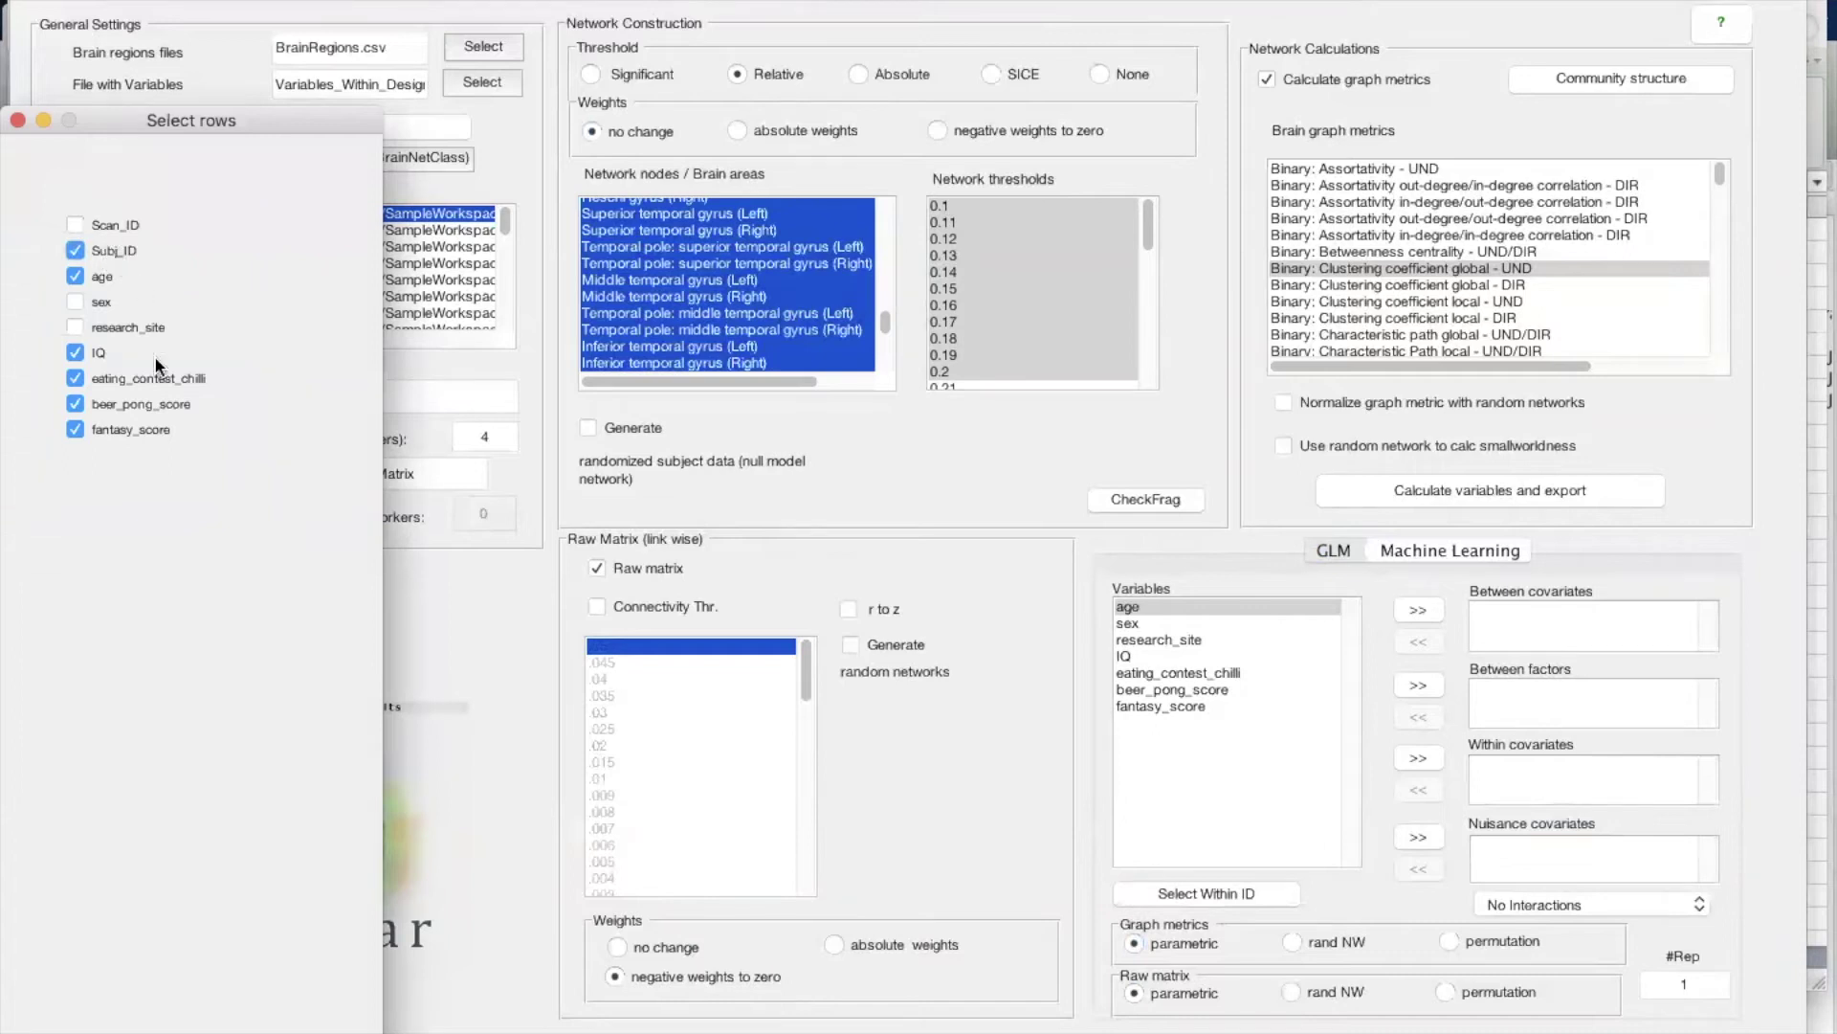
{"action": "left_click", "coordinate": [75, 302]}
{"action": "left_click", "coordinate": [76, 326]}
{"action": "key", "text": "Return"}
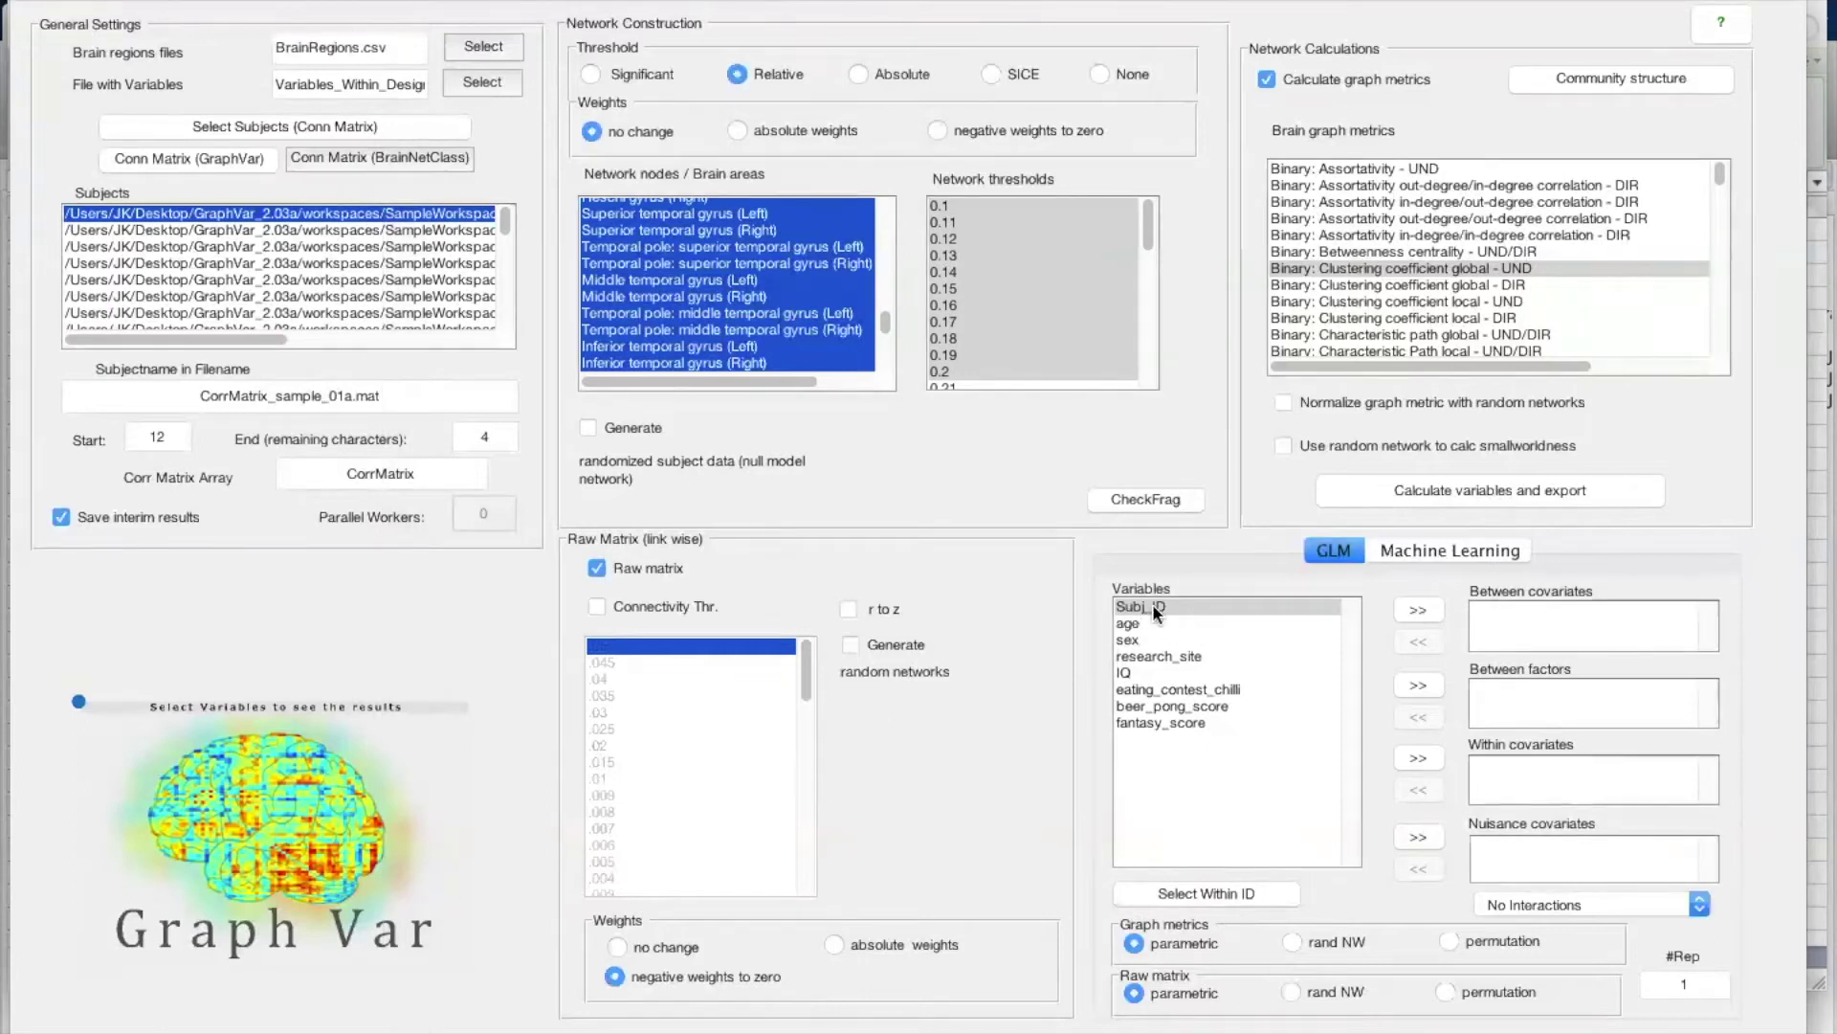
{"action": "left_click", "coordinate": [1204, 892]}
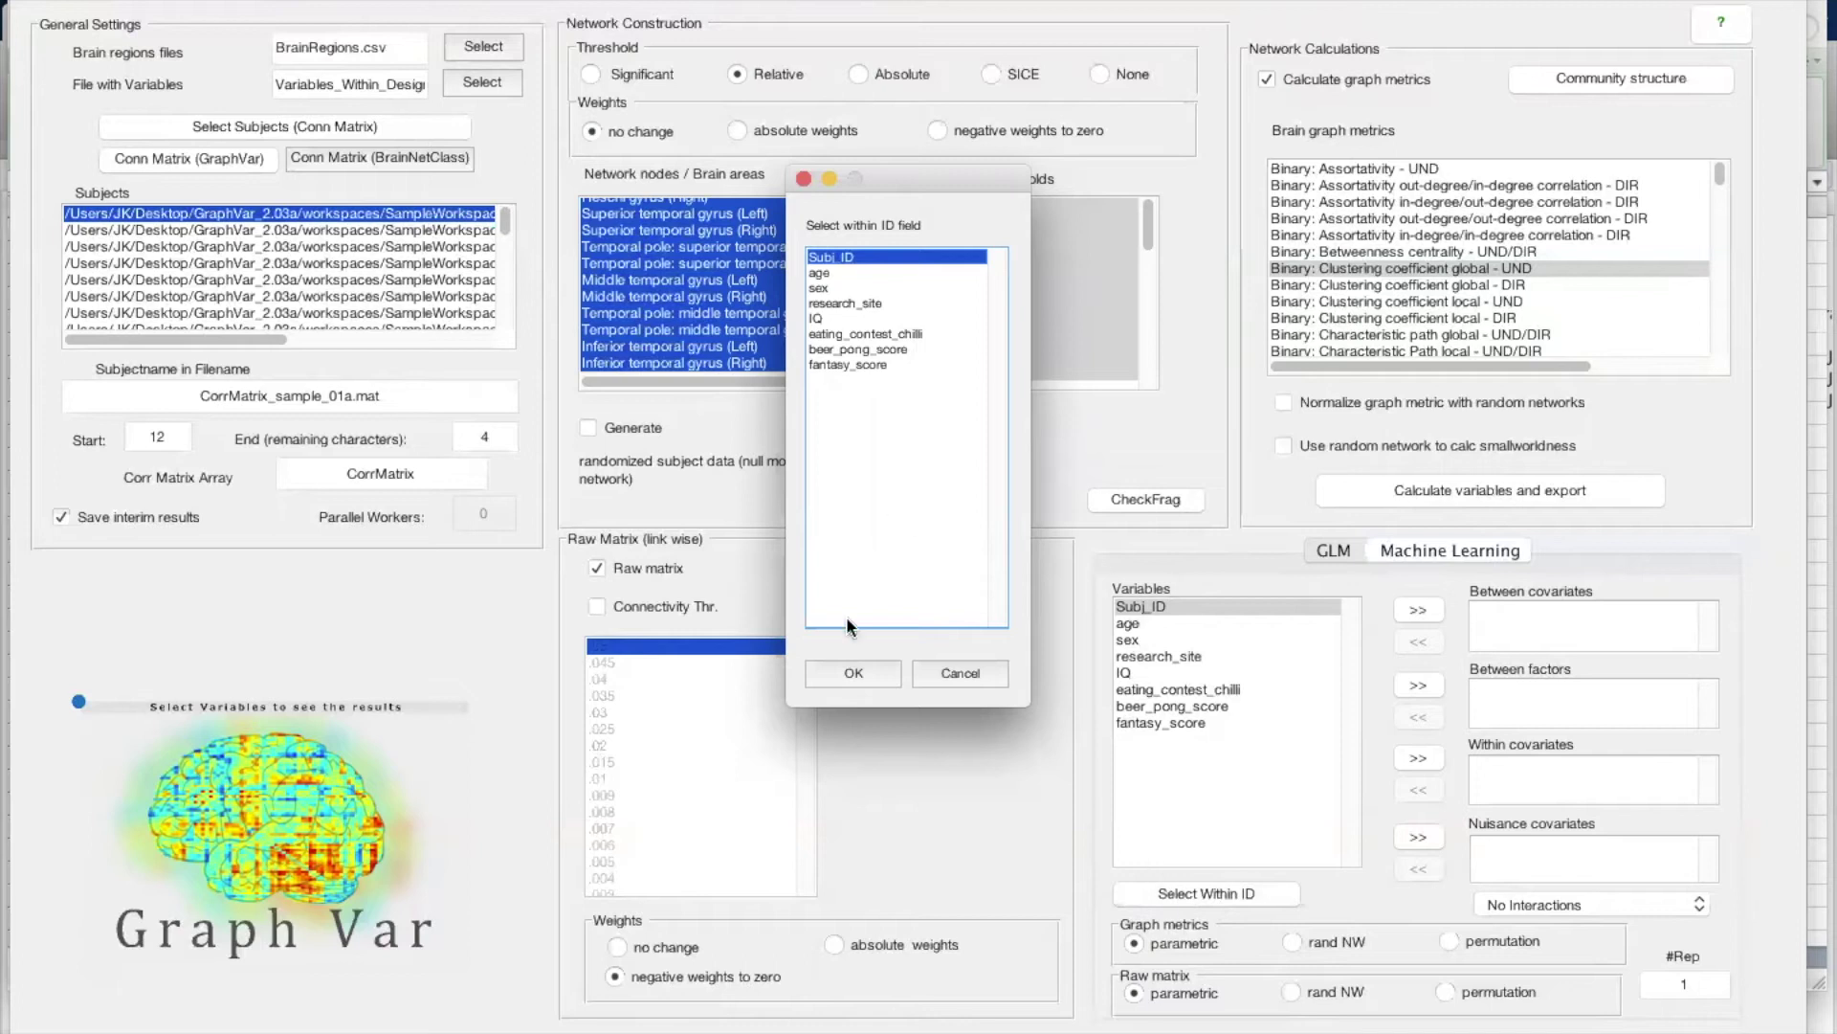
{"action": "left_click", "coordinate": [857, 675]}
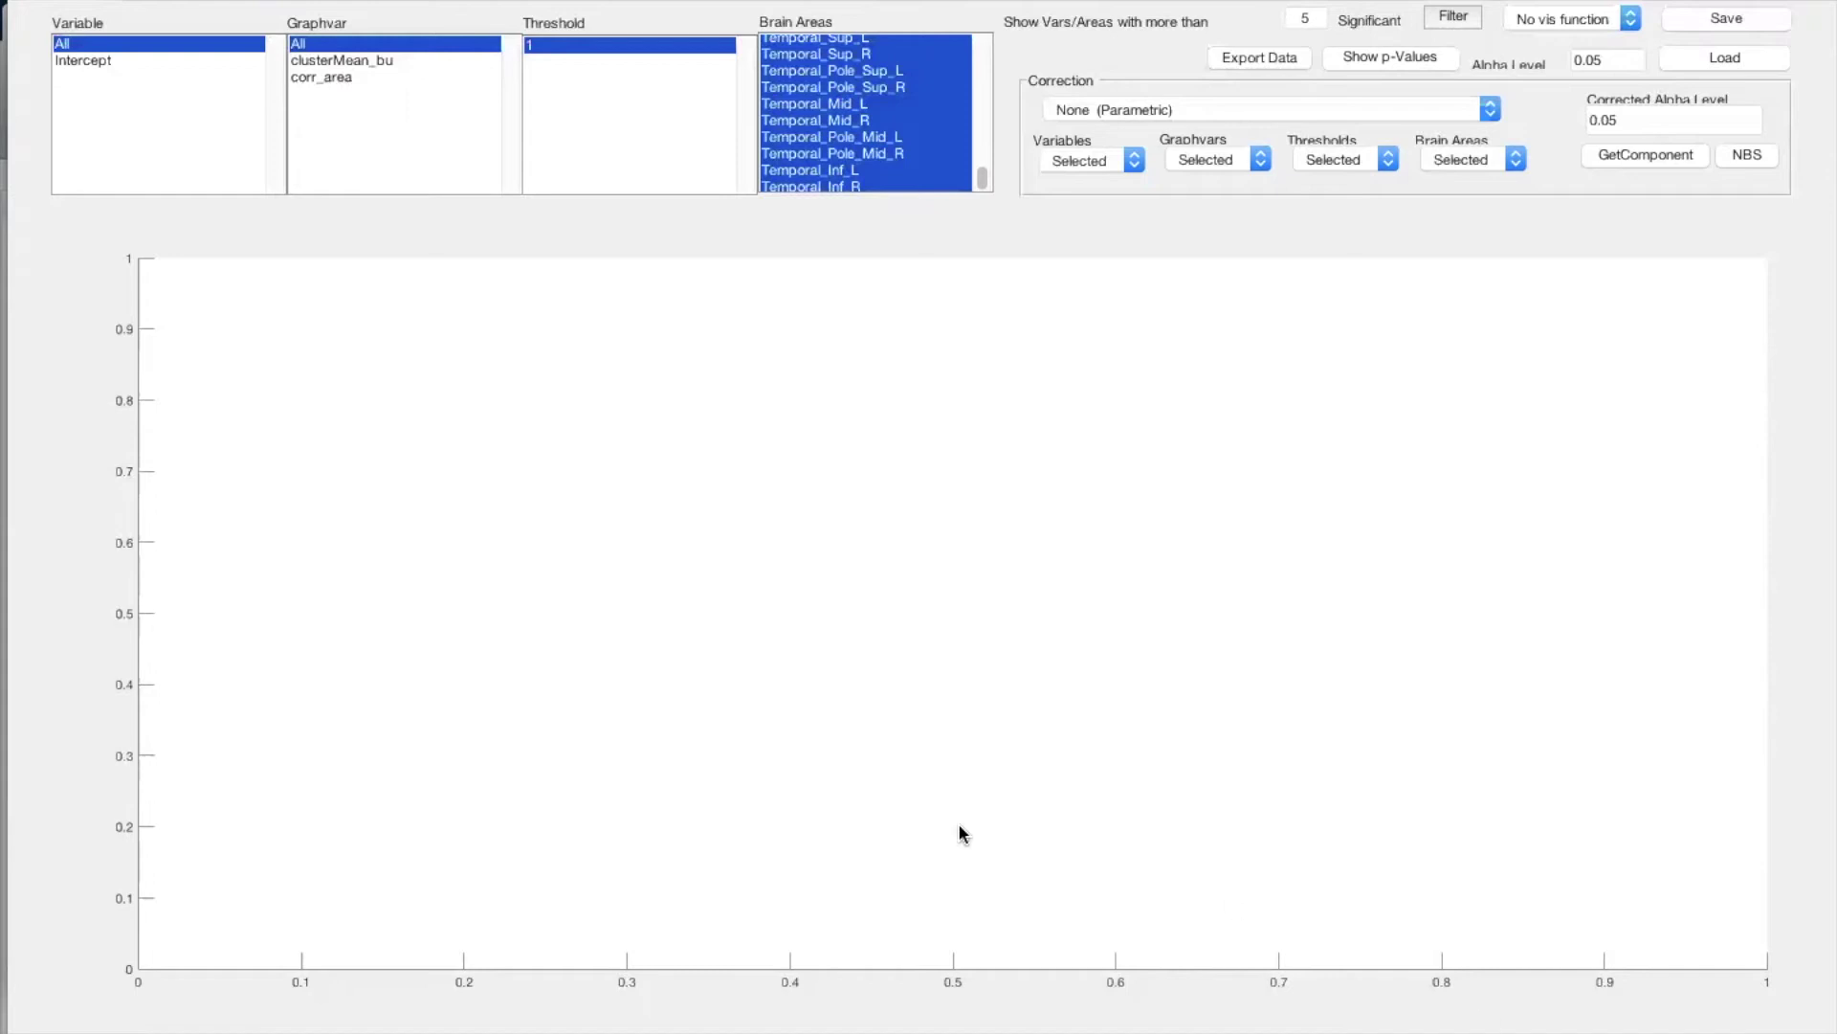
Plot the Intercept effect for clusterMean_bu across all thresholds from 0.1 to 0.2 and inspect the point at threshold 0.13
{"action": "left_click", "coordinate": [108, 61]}
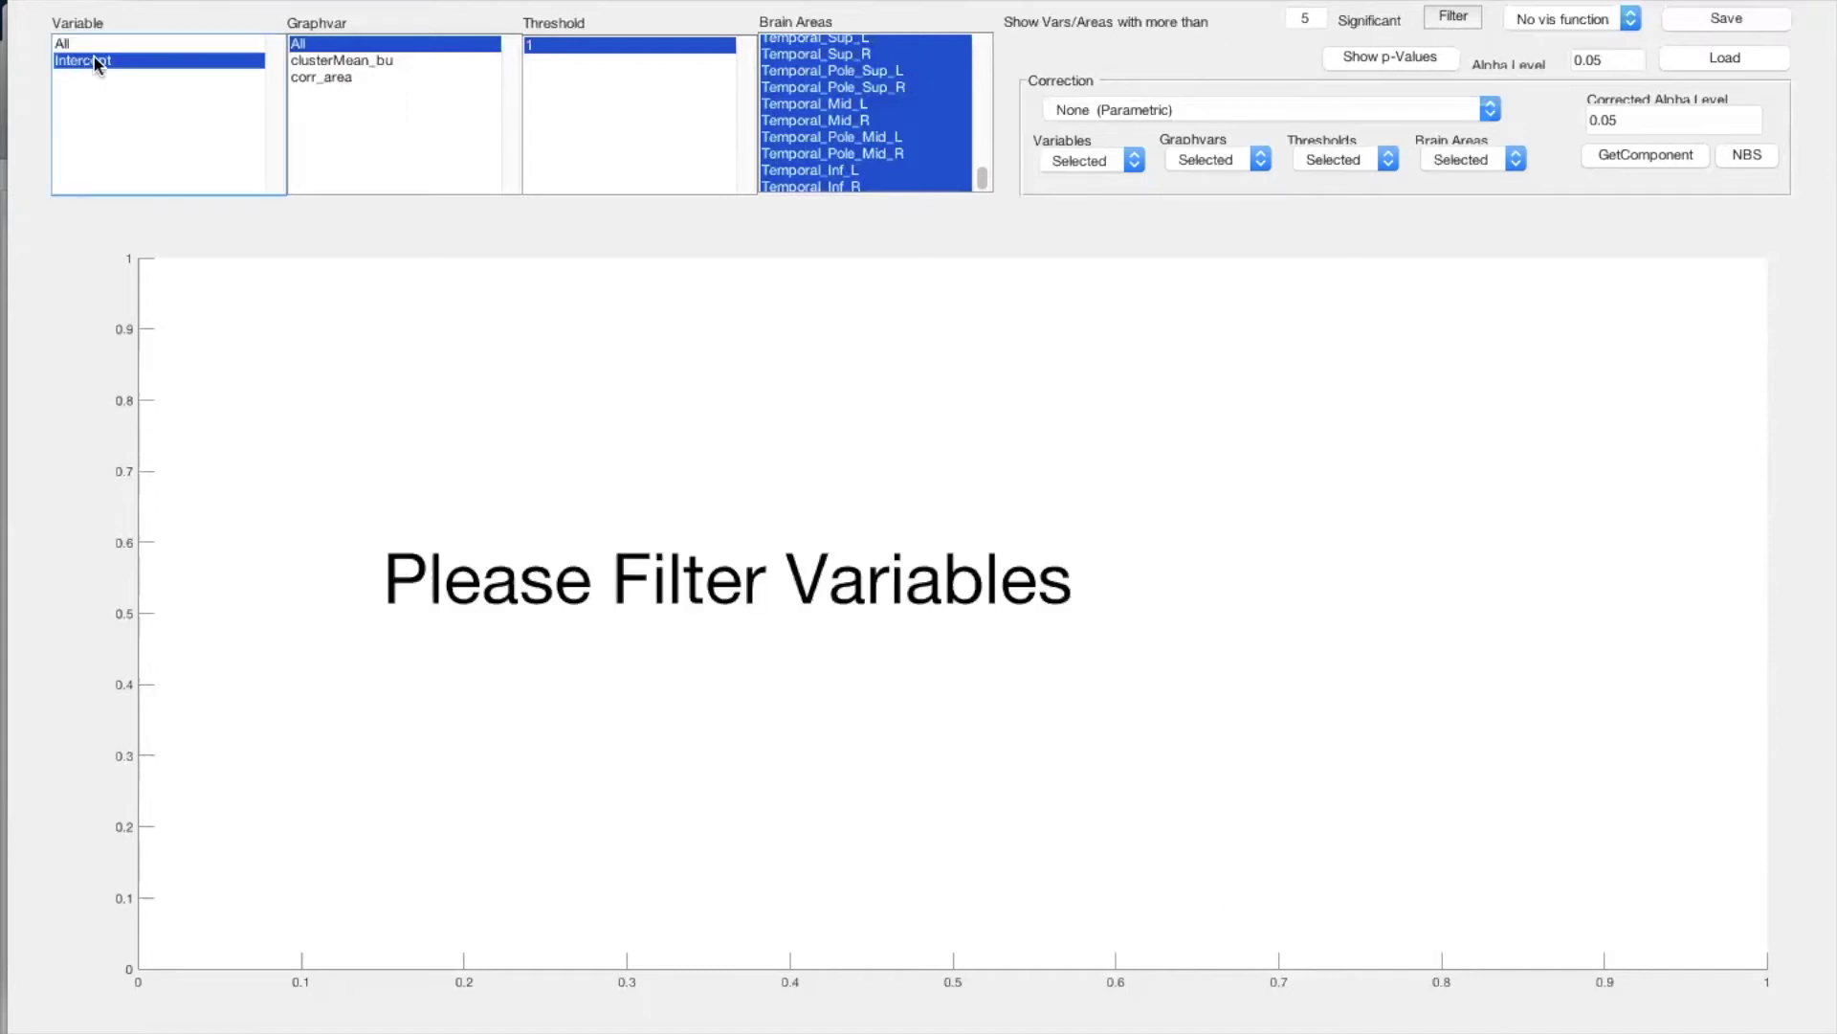
{"action": "left_click", "coordinate": [333, 63]}
{"action": "left_click", "coordinate": [561, 44]}
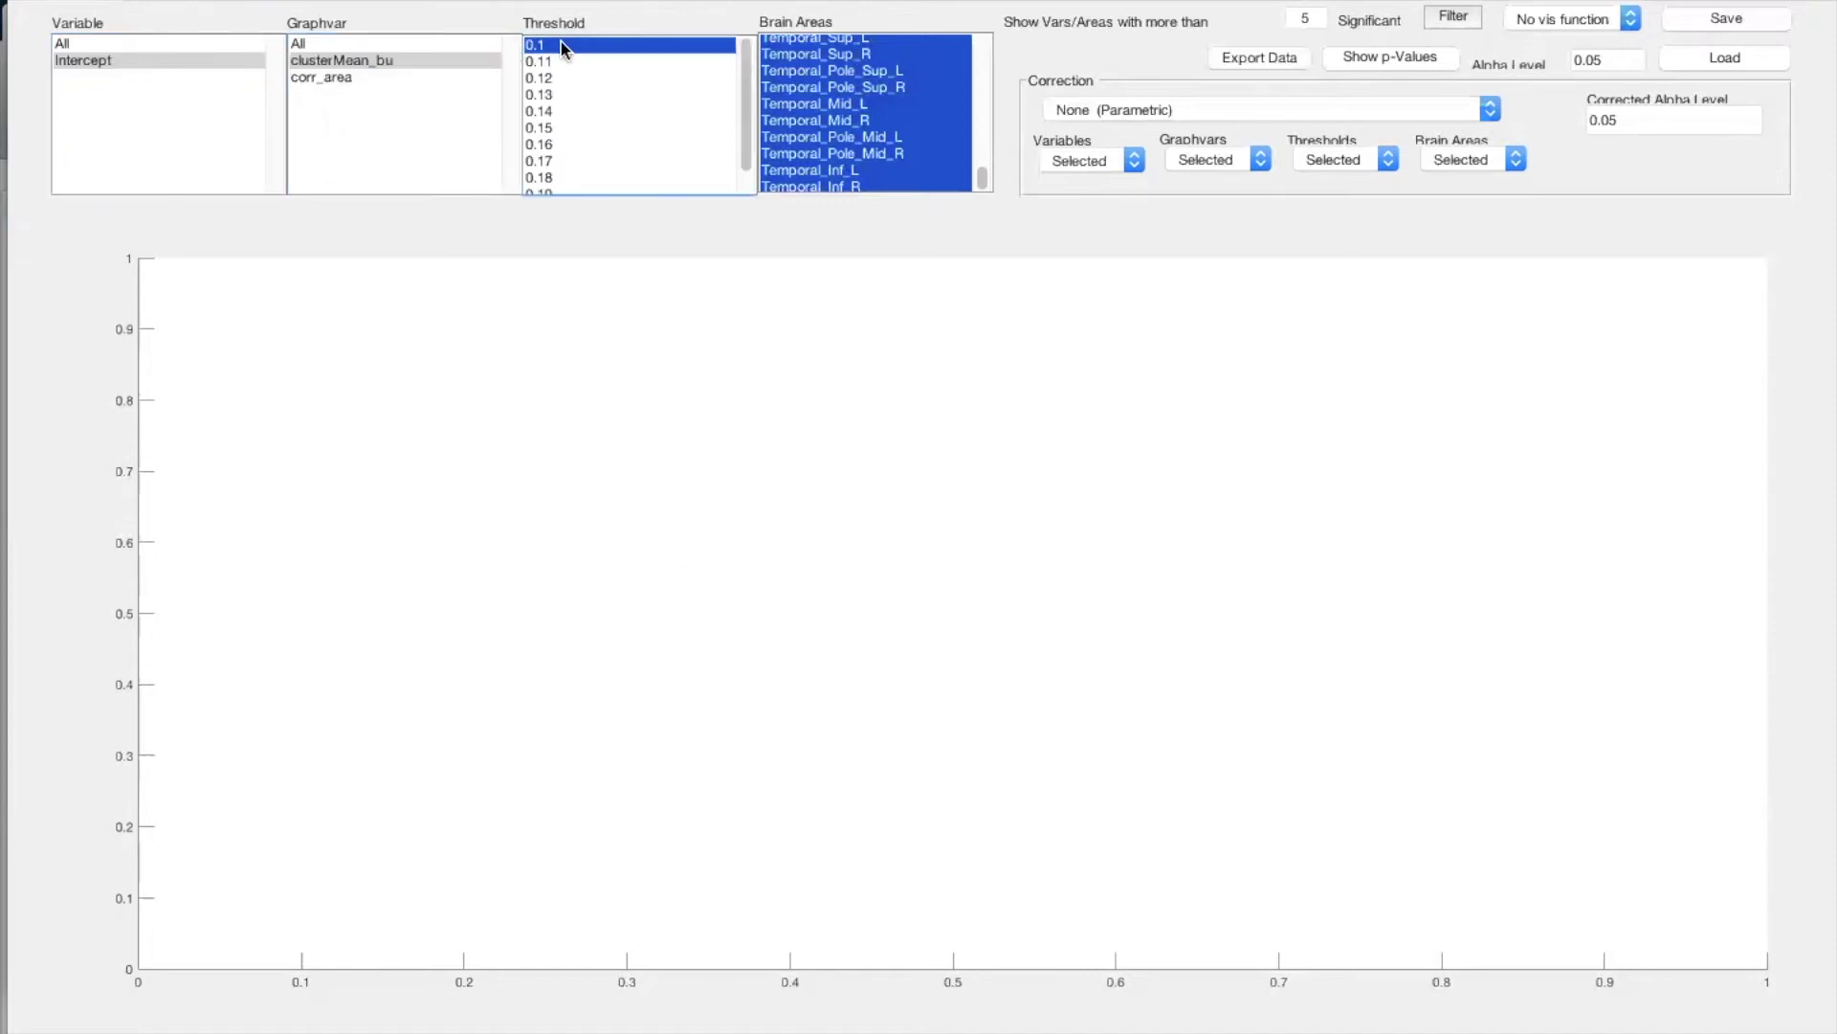
{"action": "key", "text": "shift+End"}
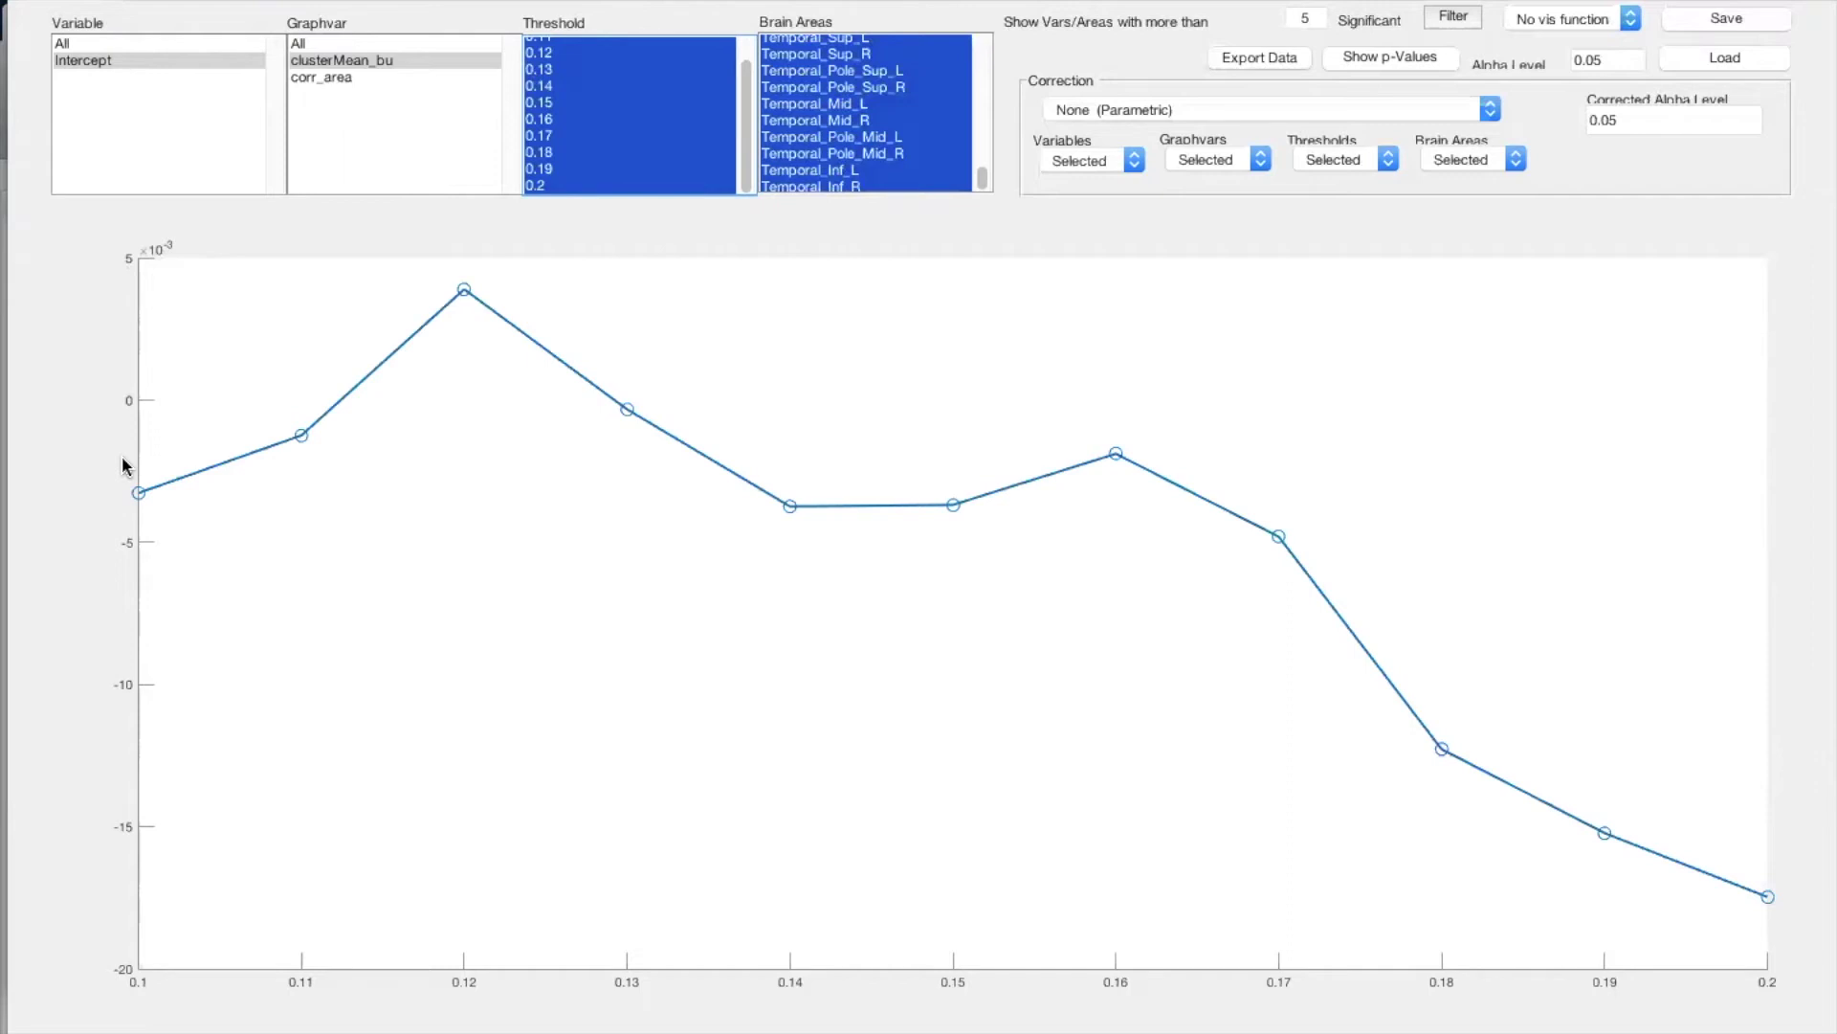
{"action": "mouse_move", "coordinate": [307, 435]}
{"action": "mouse_move", "coordinate": [617, 420]}
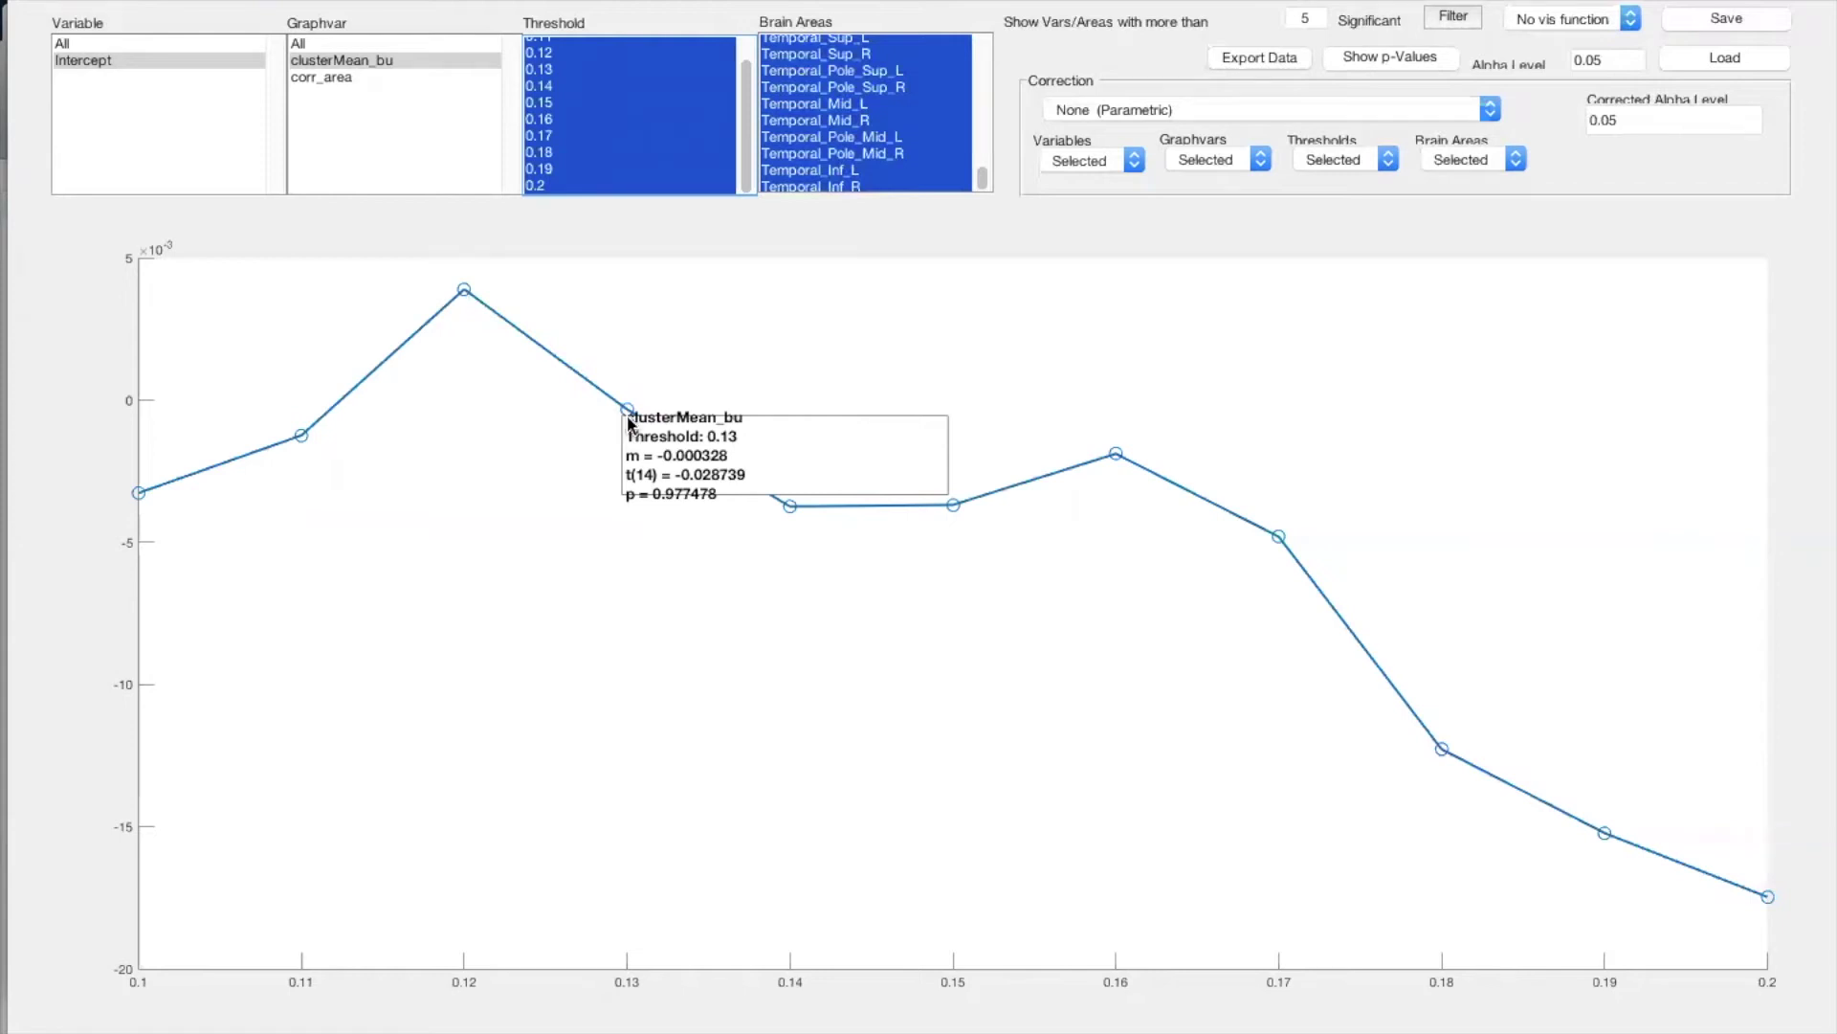
{"action": "left_click", "coordinate": [621, 417]}
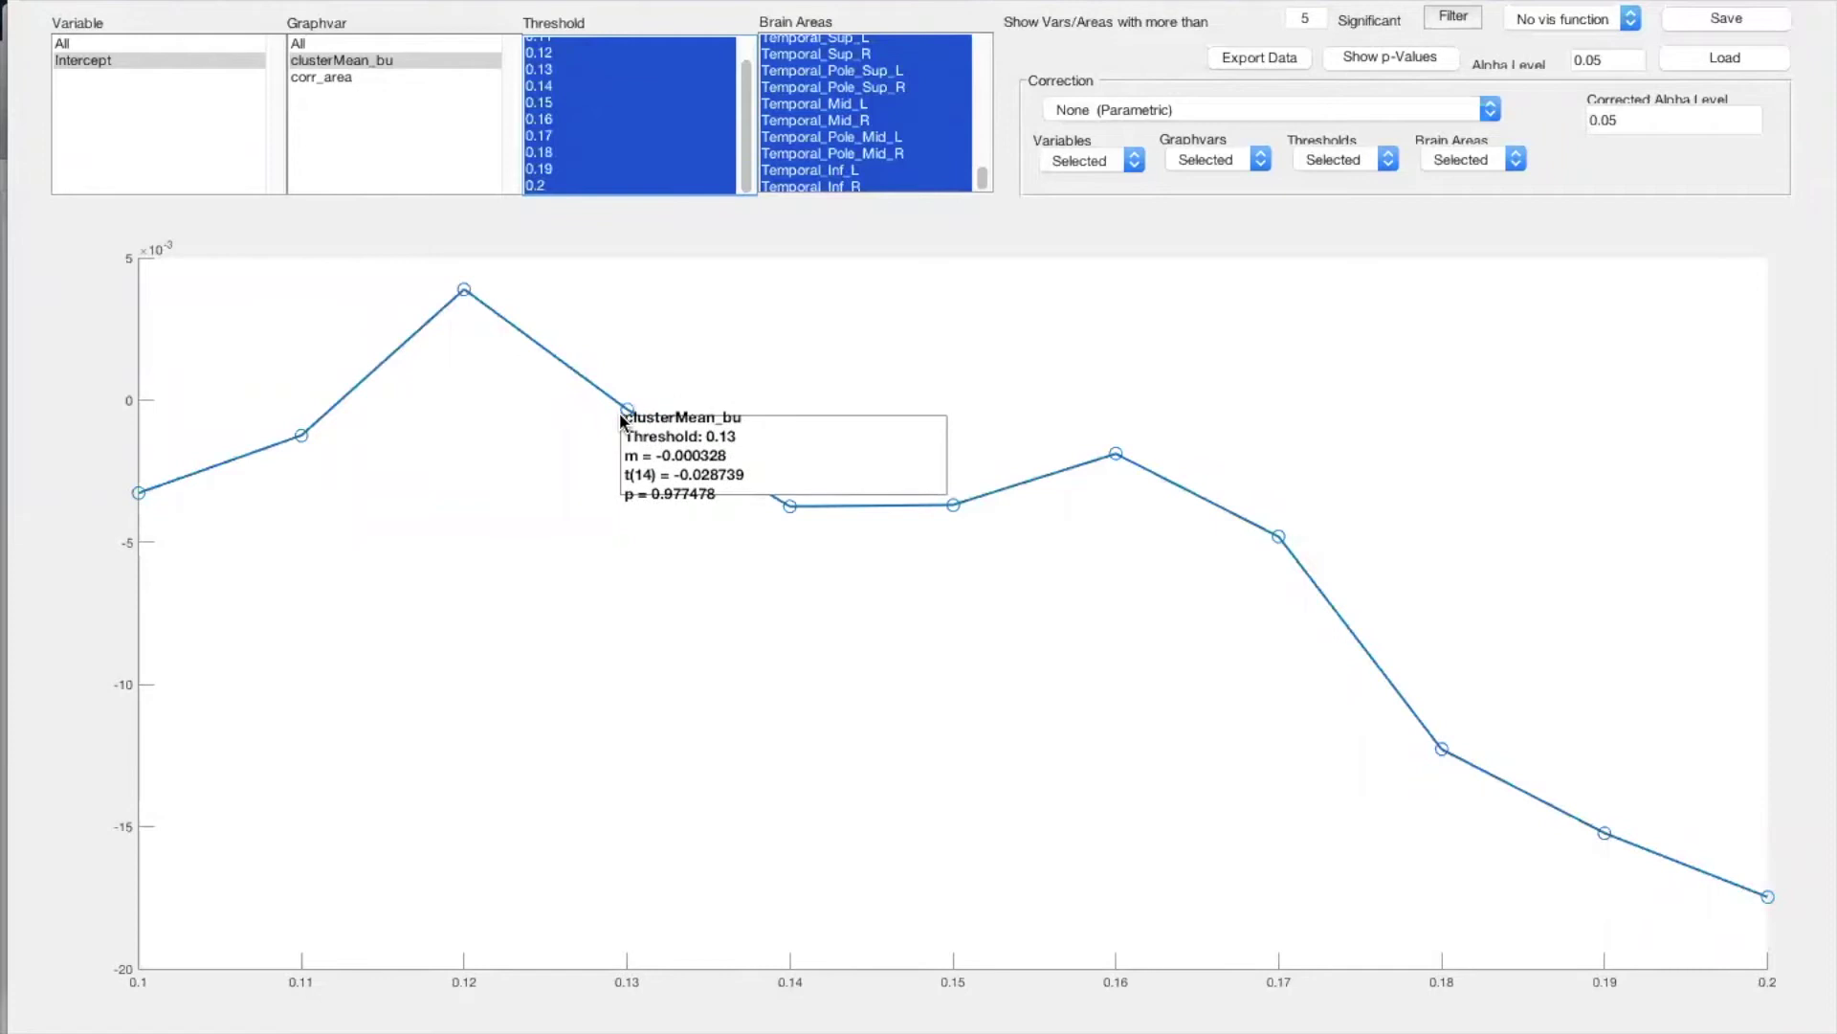
Display the Intercept's corr_area matrix with non-significant links hidden, inspect the Occipital_Sup_L to Frontal_Sup_Orb_L link, and close the results
{"action": "left_click", "coordinate": [342, 78]}
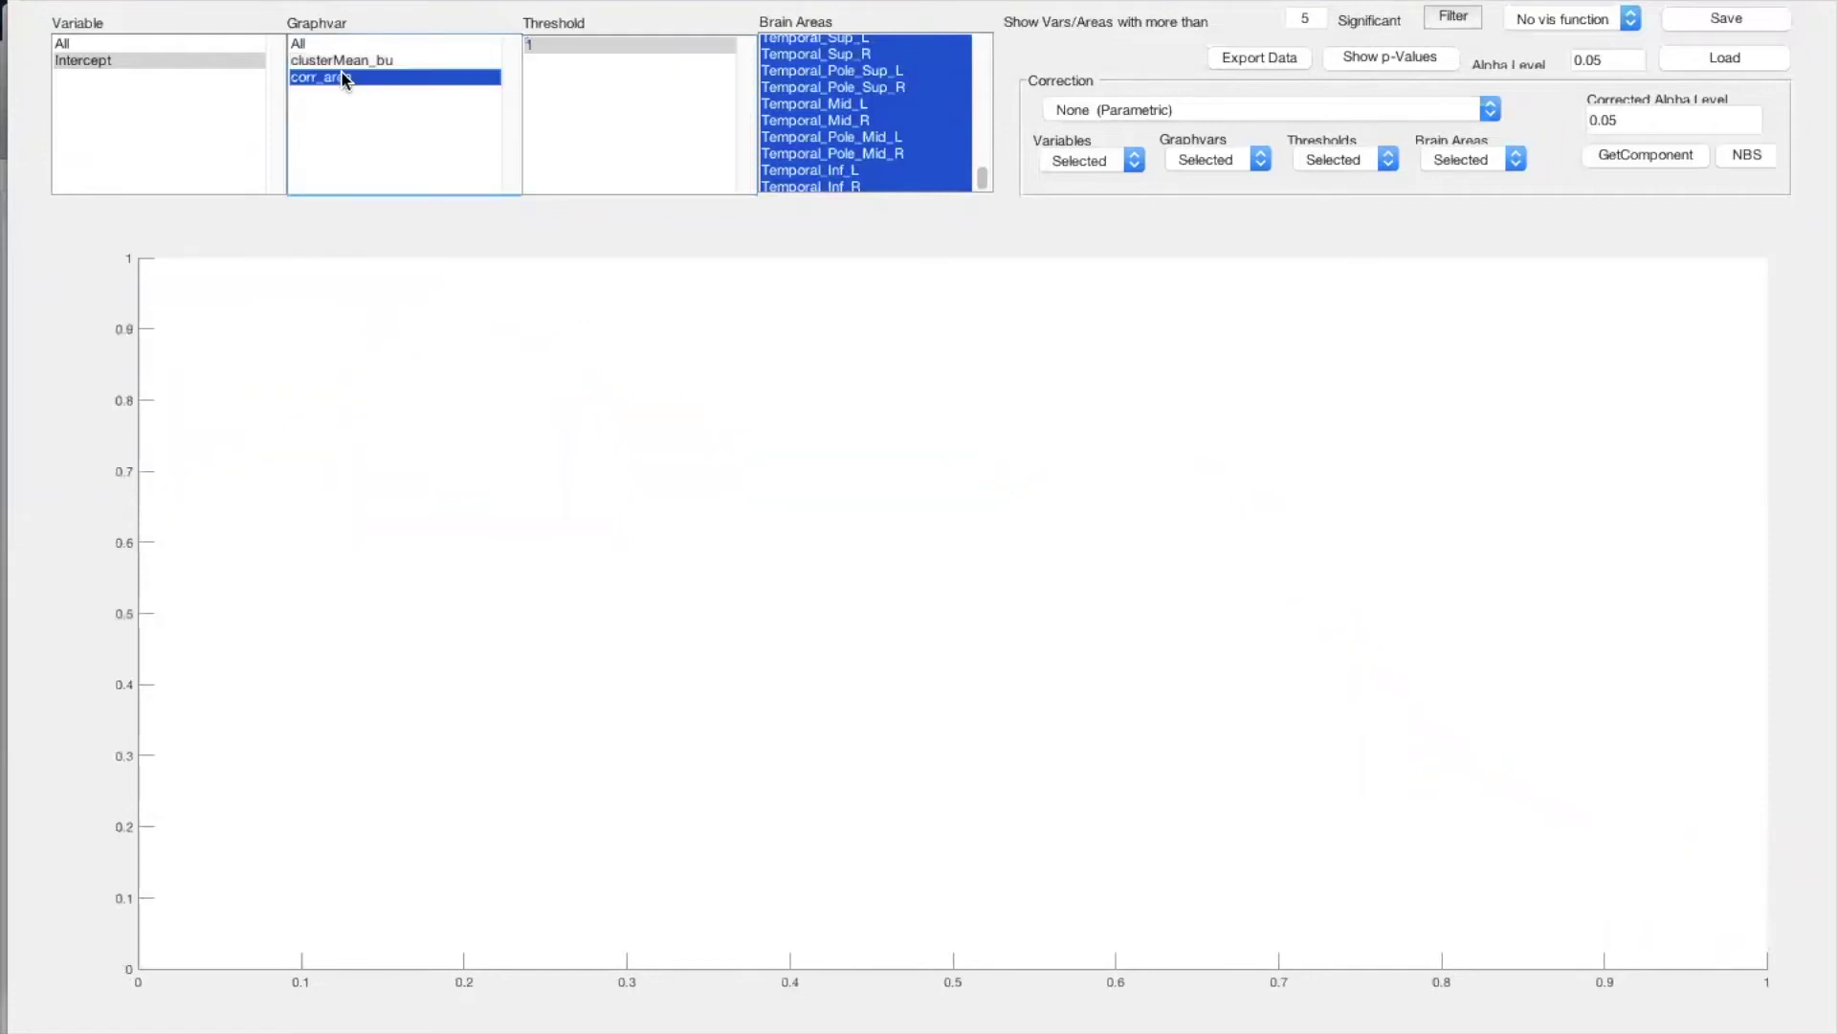
{"action": "left_click", "coordinate": [548, 44]}
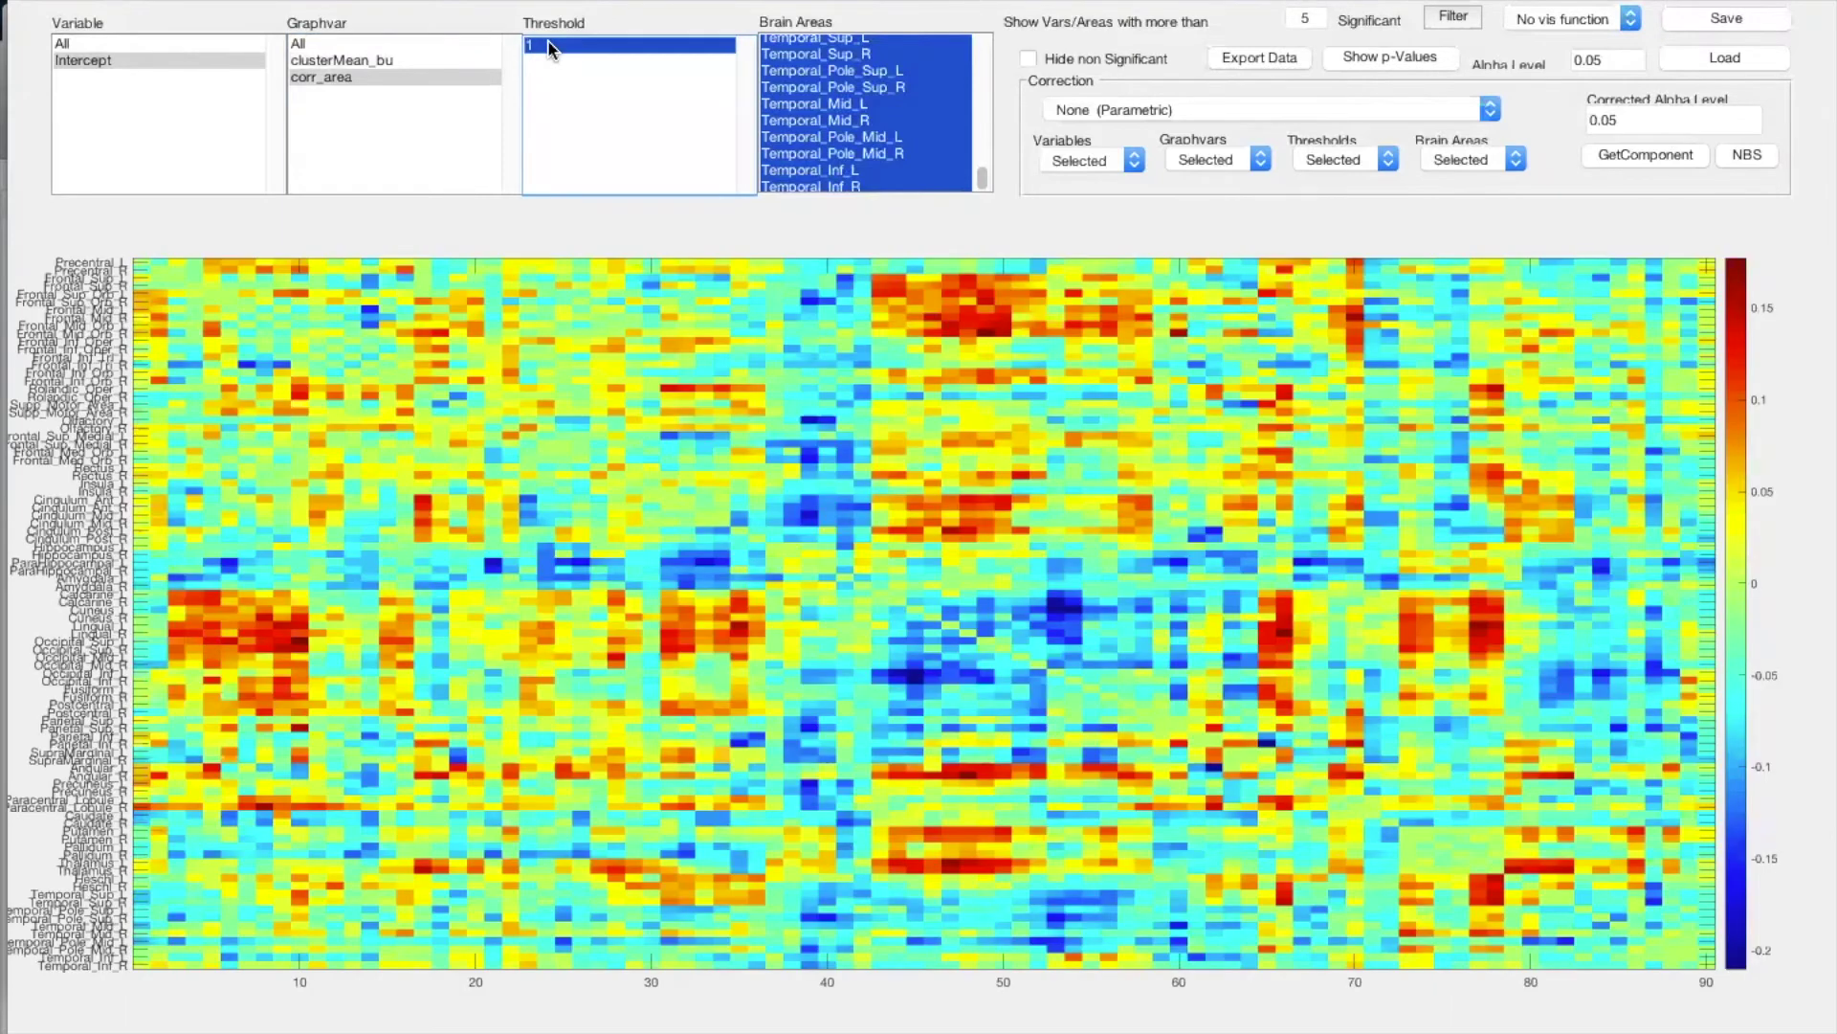
{"action": "left_click", "coordinate": [1029, 61]}
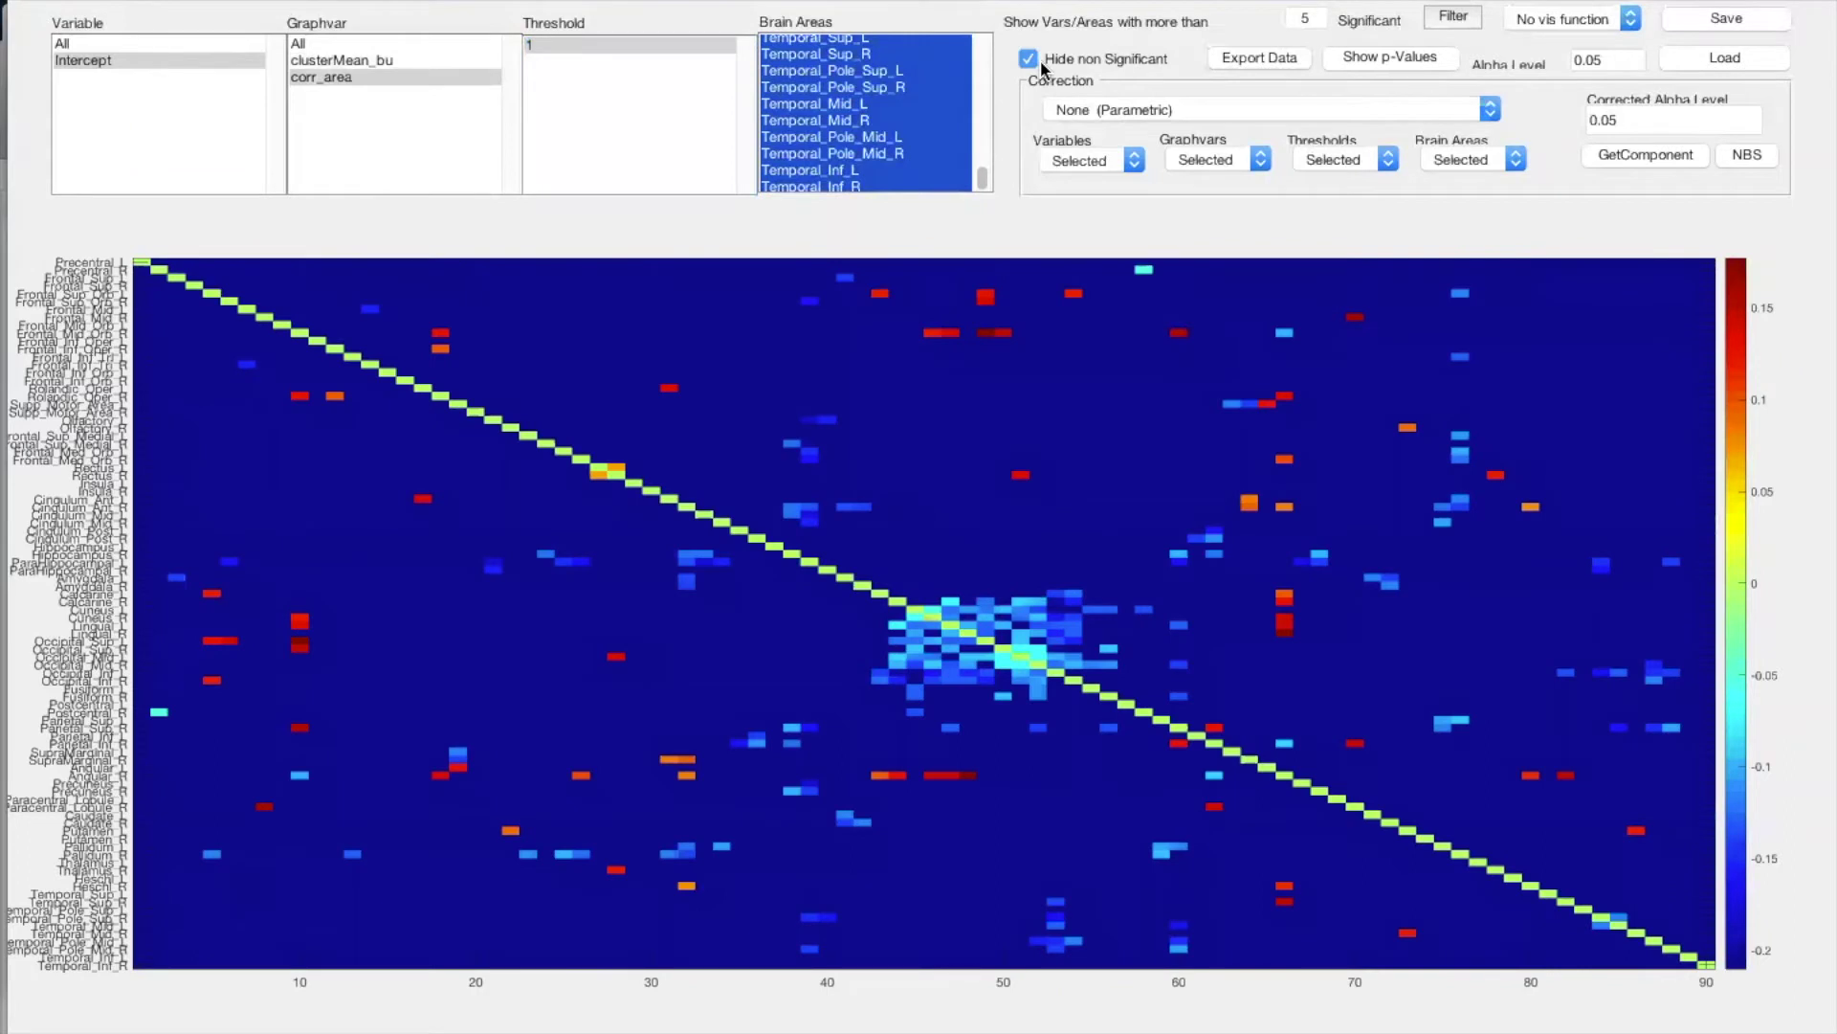
{"action": "left_click_drag", "start_coordinate": [969, 367], "coordinate": [942, 333]}
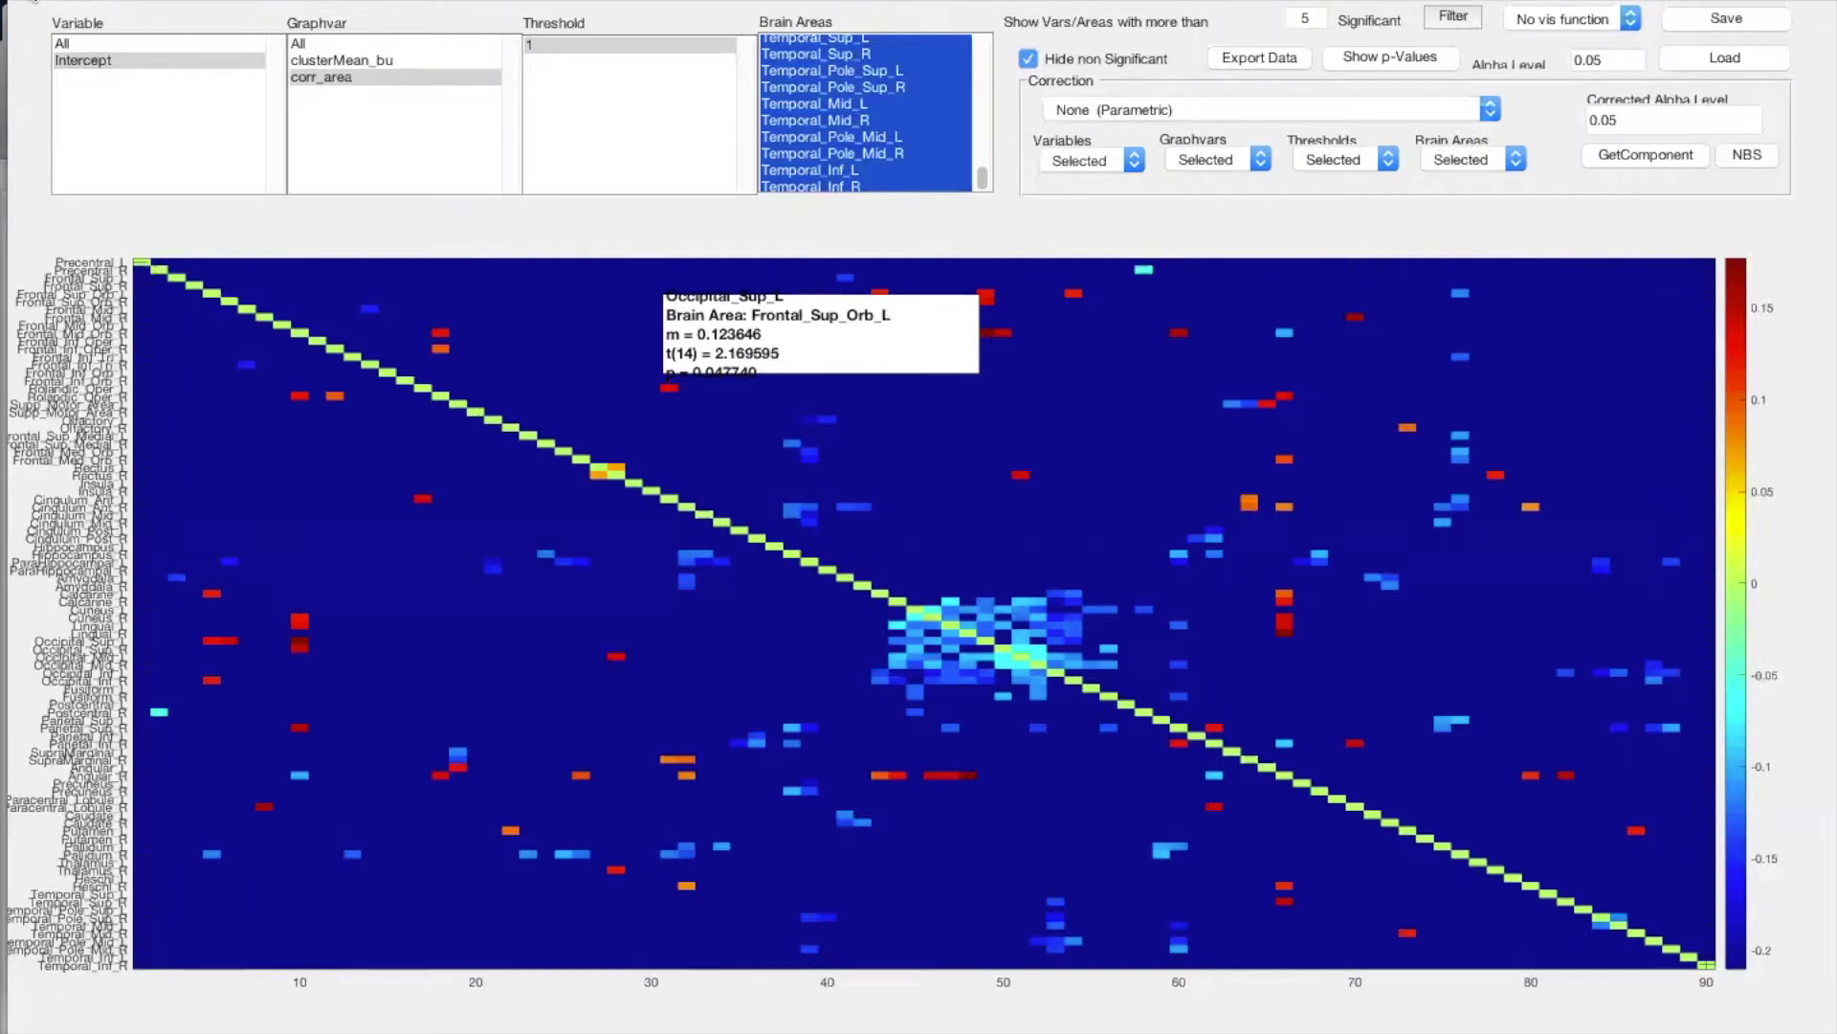
{"action": "left_click", "coordinate": [34, 1]}
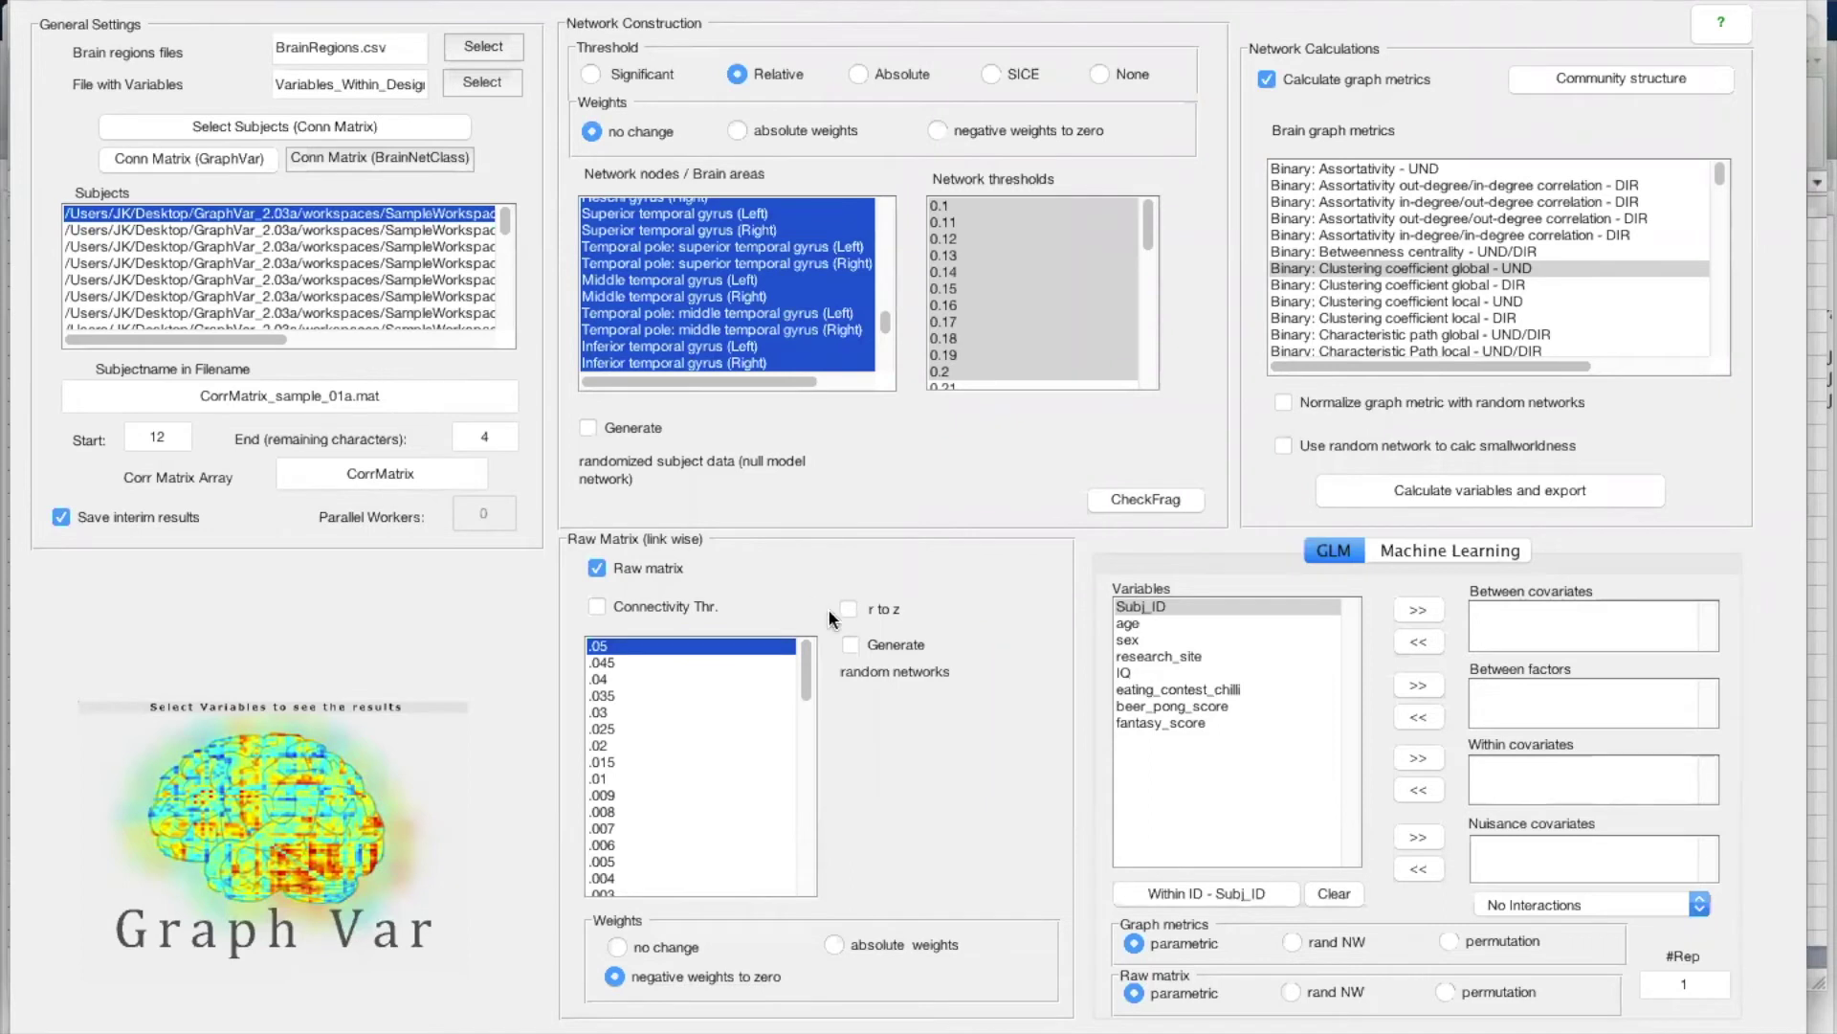
{"action": "key", "text": "ctrl+Up"}
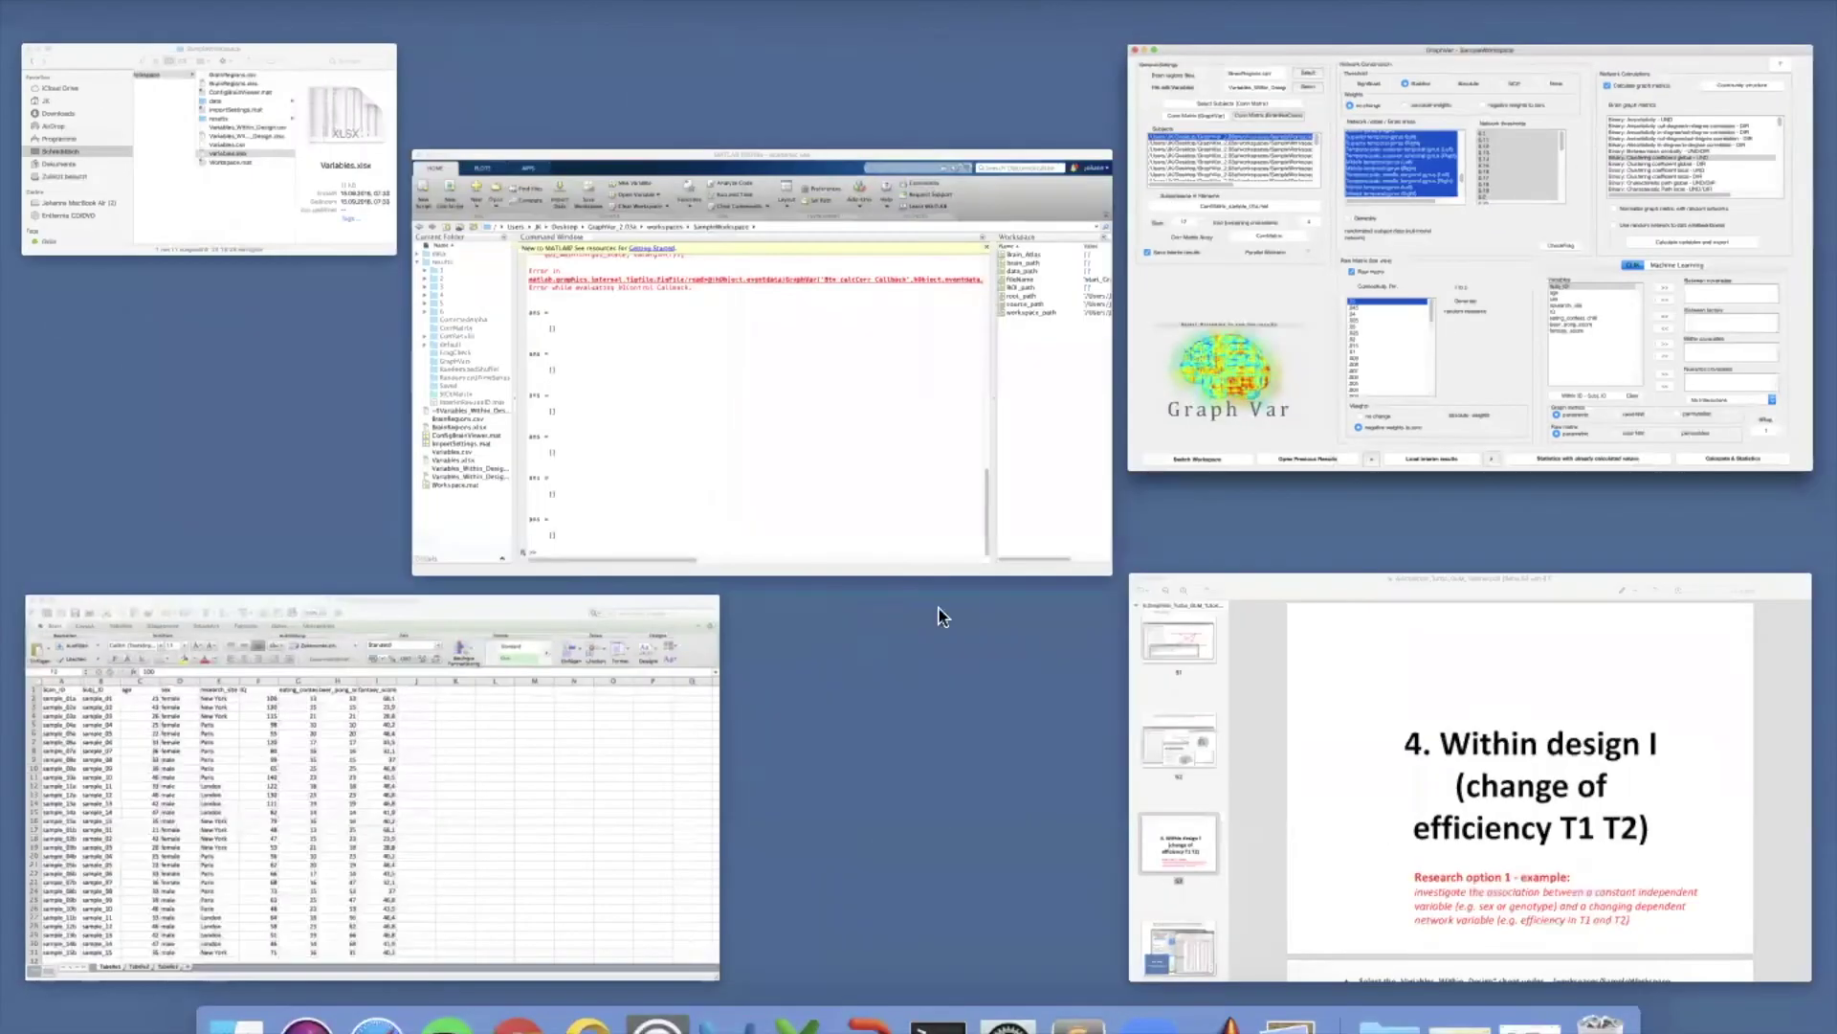
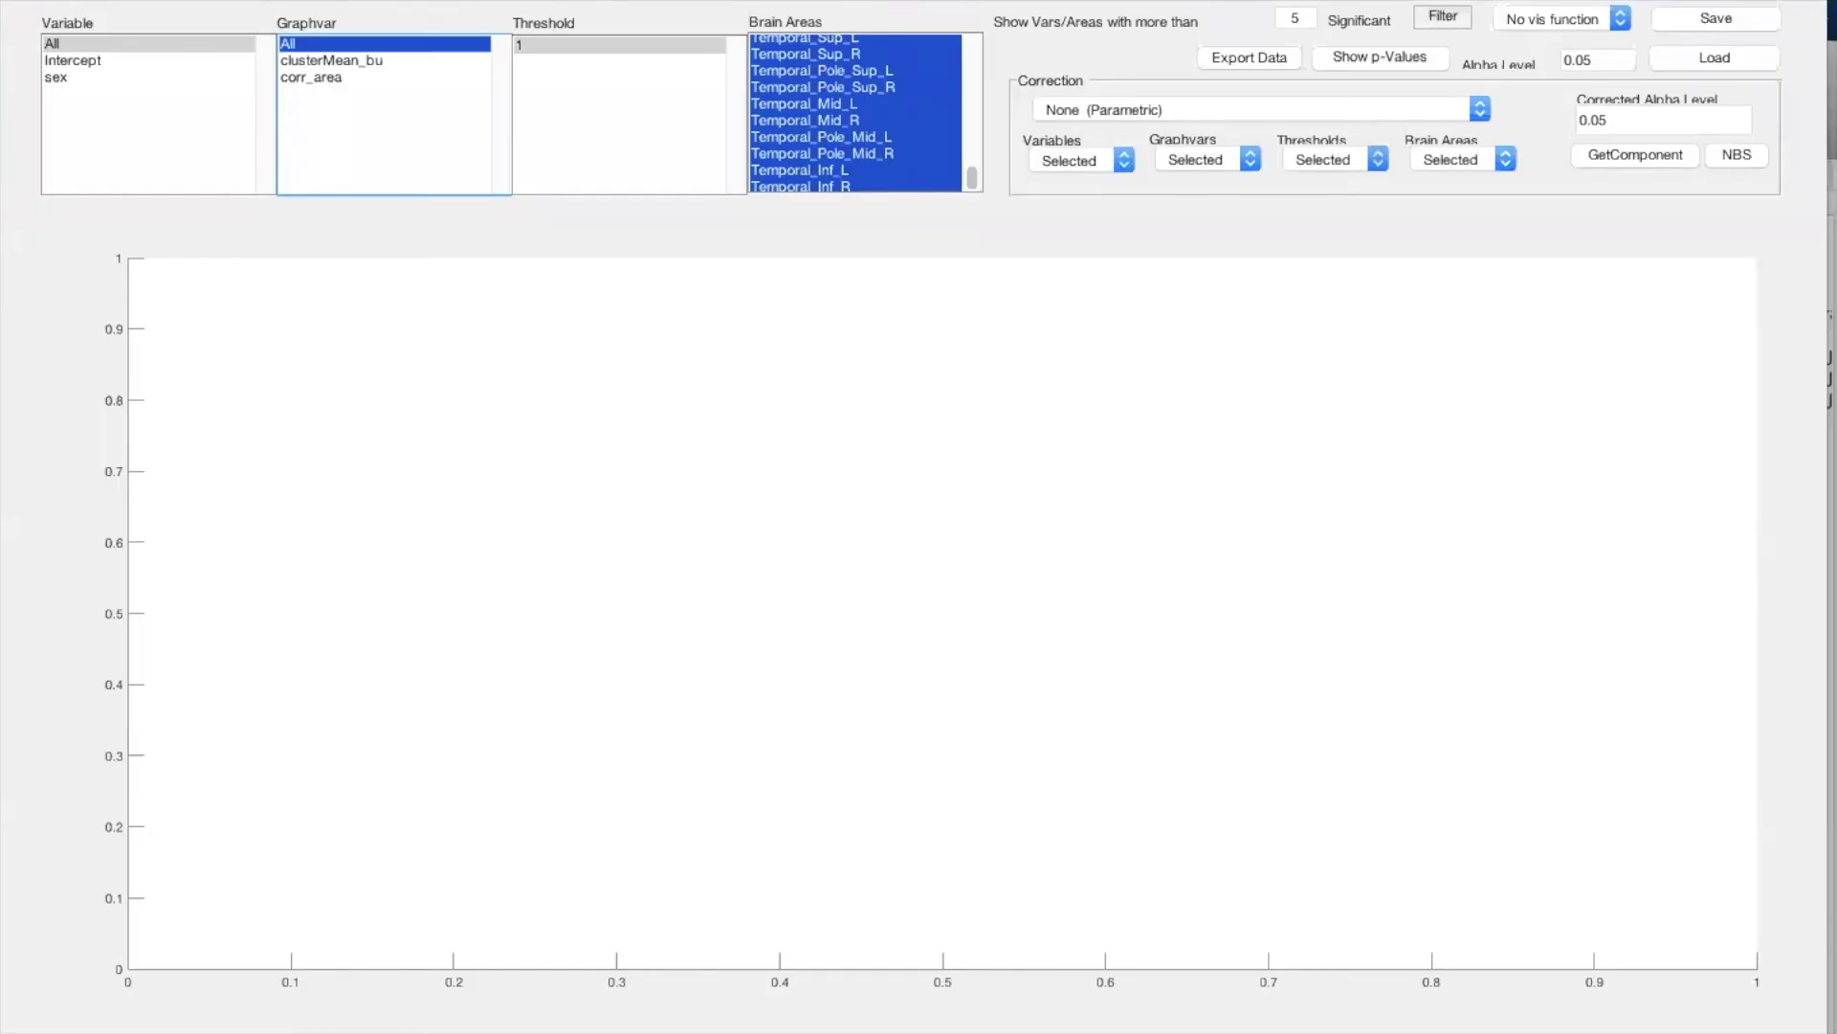
Plot the sex effect for clusterMean_bu across all thresholds from 0.1 to 0.2
{"action": "left_click", "coordinate": [72, 78]}
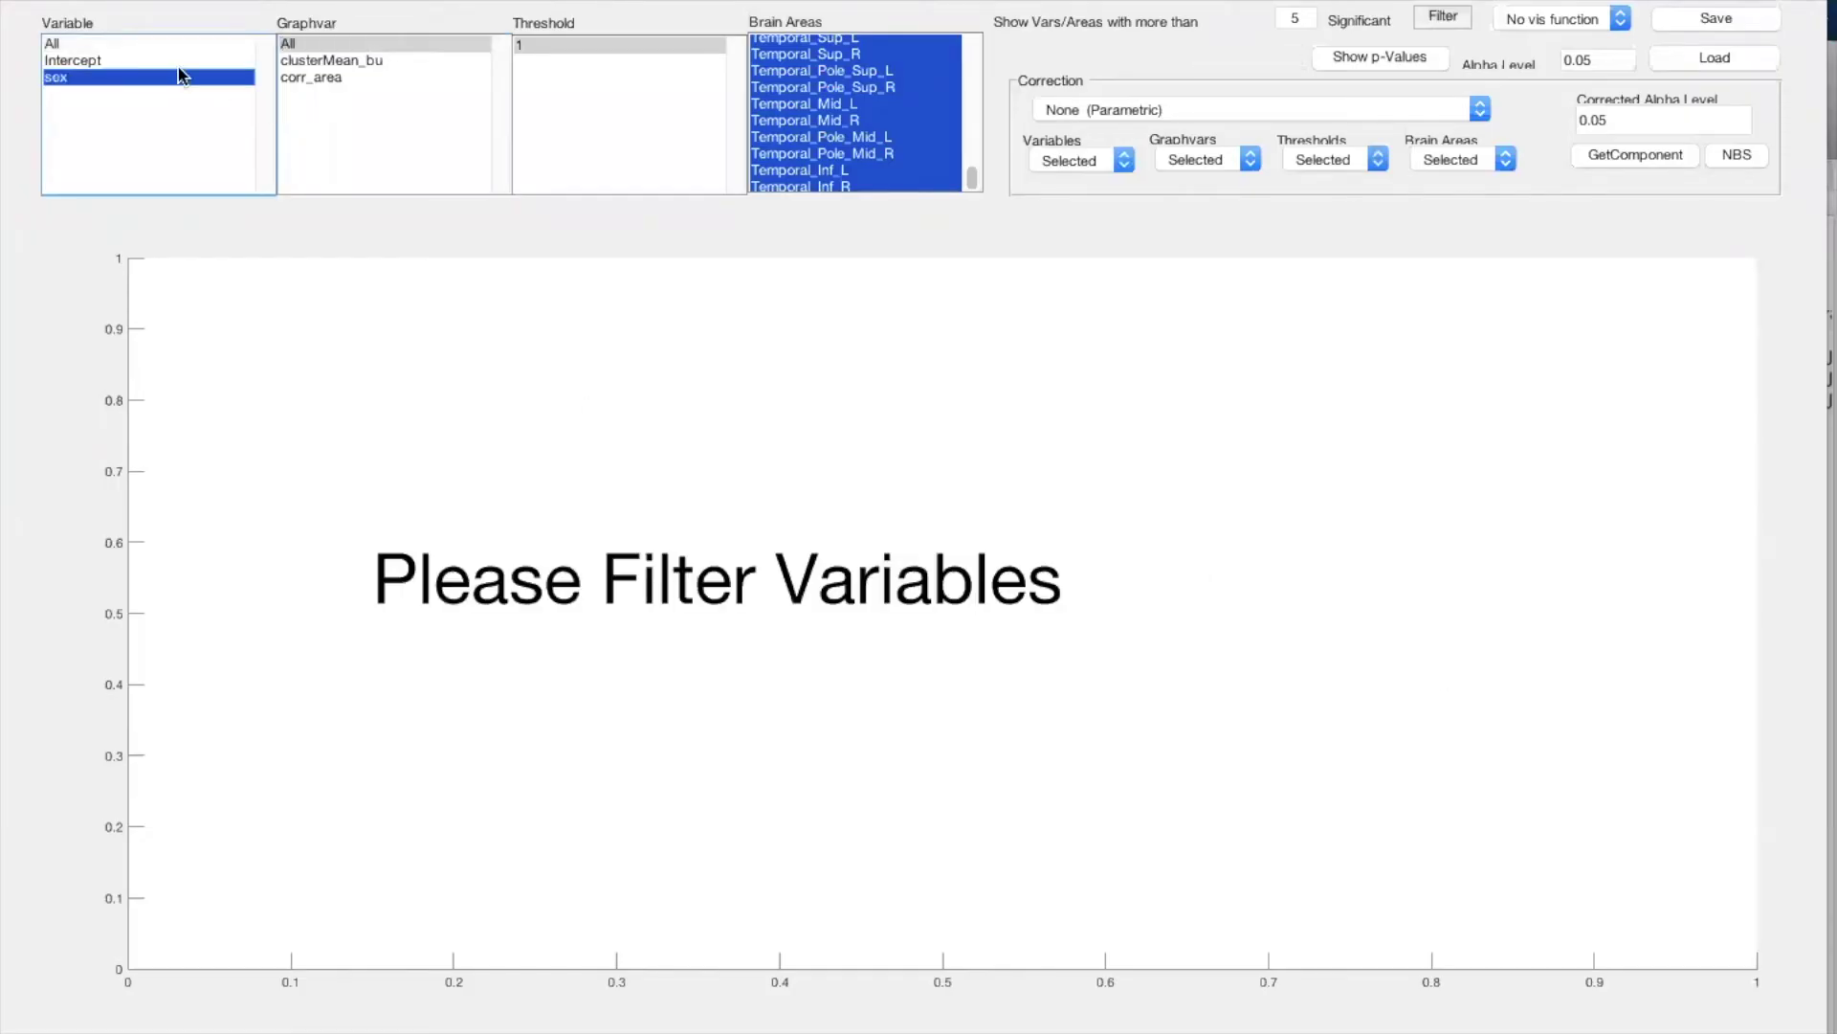
{"action": "left_click", "coordinate": [341, 59]}
{"action": "left_click", "coordinate": [538, 44]}
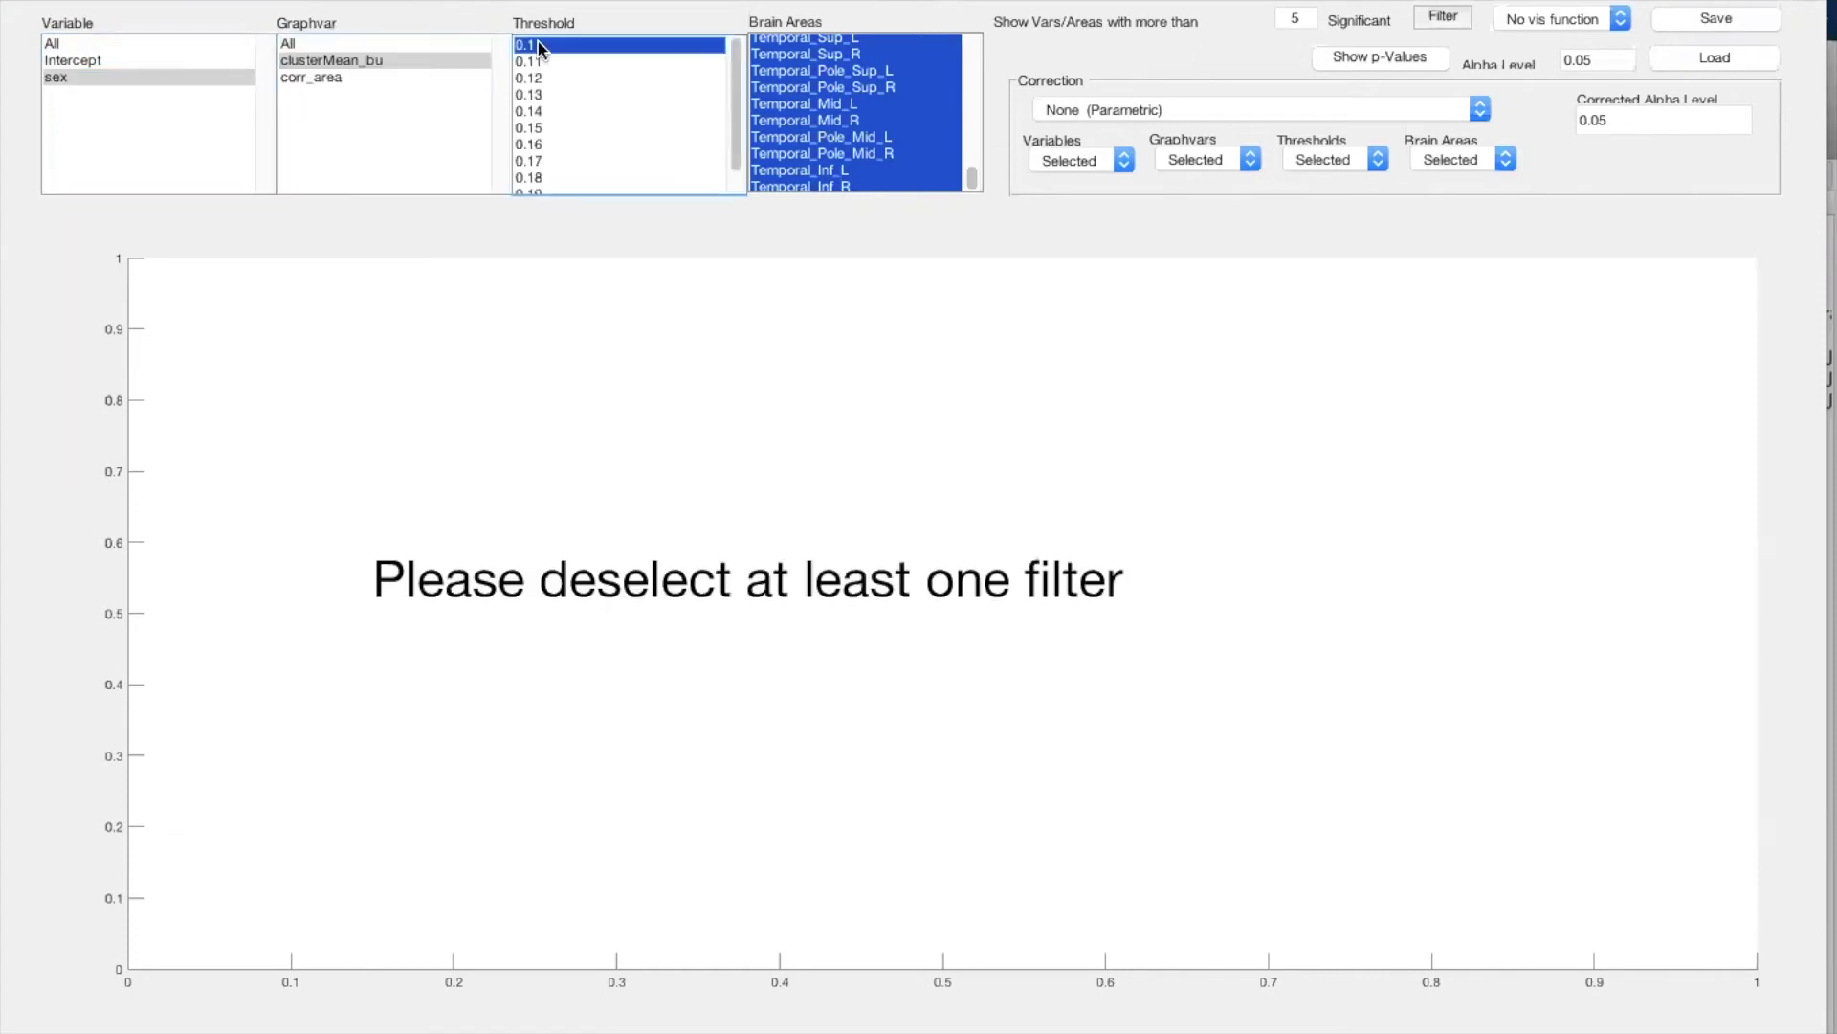
{"action": "key", "text": "super+a"}
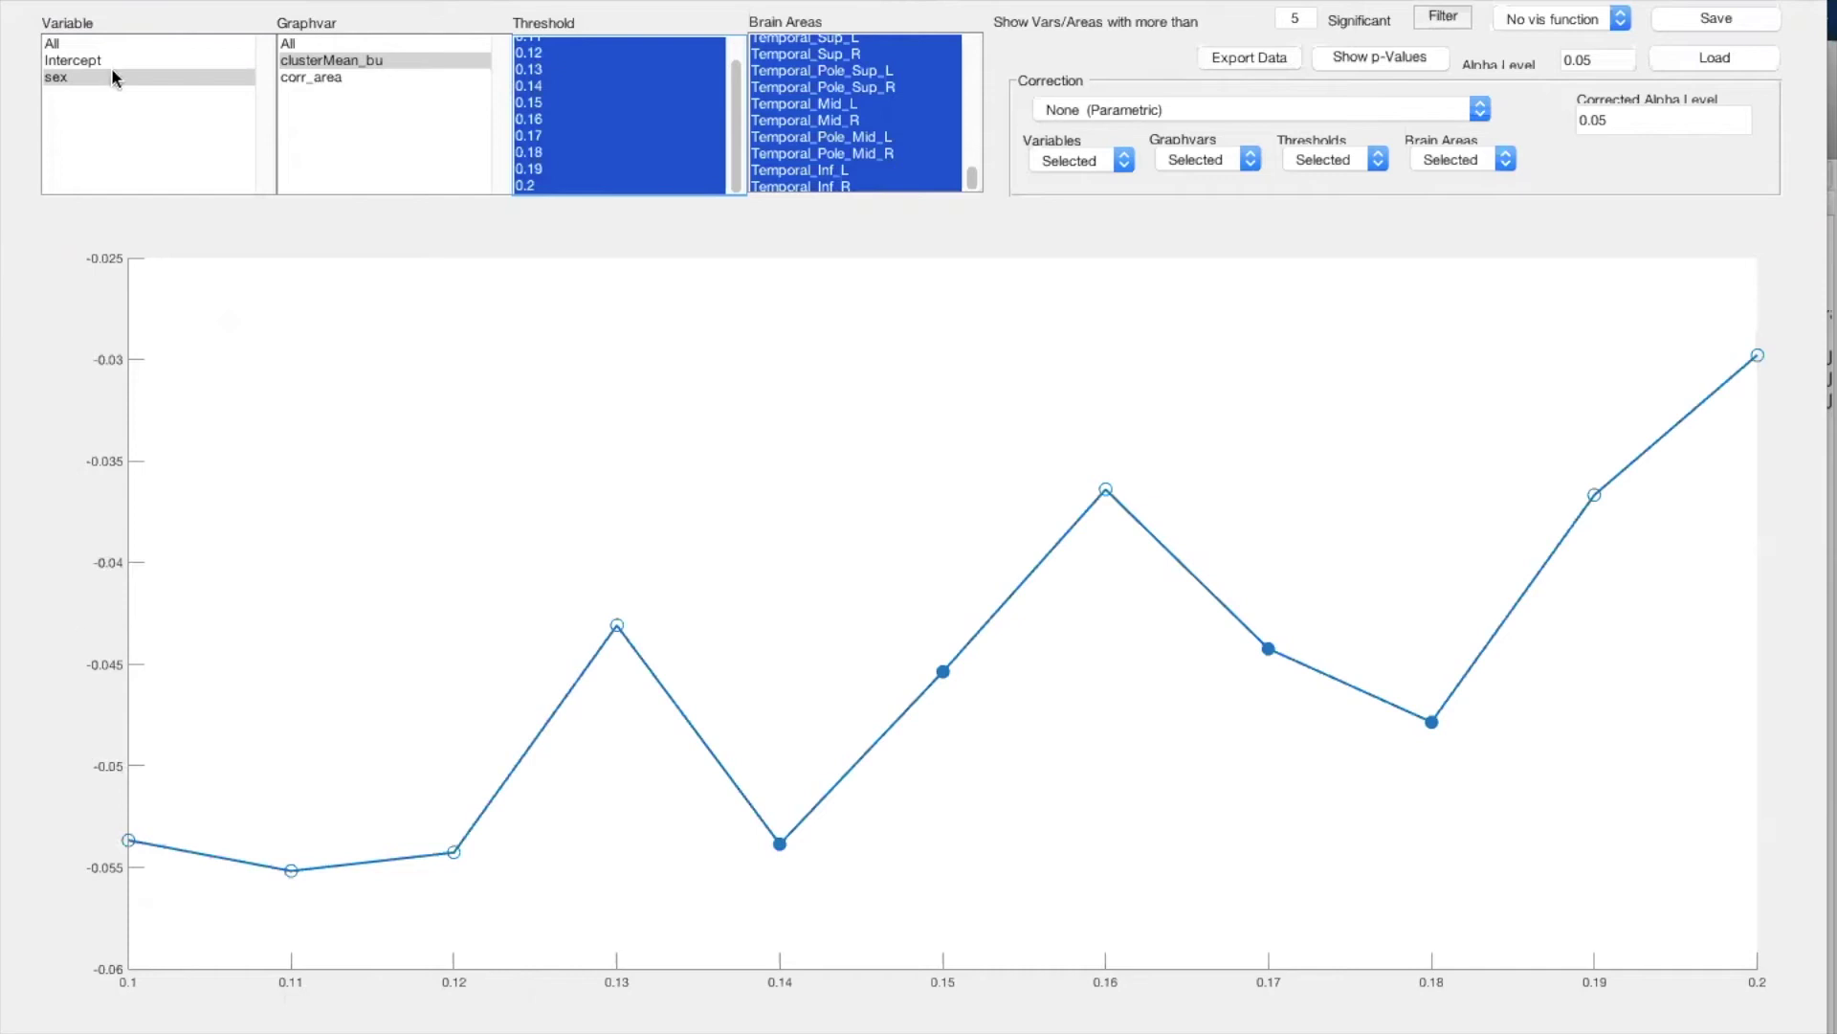
Review the available sex contrasts, keep sex_female-sex_male=0, and inspect the statistics of the plotted points at thresholds 0.12 to 0.15
{"action": "mouse_move", "coordinate": [73, 11]}
{"action": "left_mouse_down"}
{"action": "mouse_move", "coordinate": [211, 158]}
{"action": "mouse_move", "coordinate": [138, 0]}
{"action": "mouse_move", "coordinate": [79, 0]}
{"action": "left_mouse_up"}
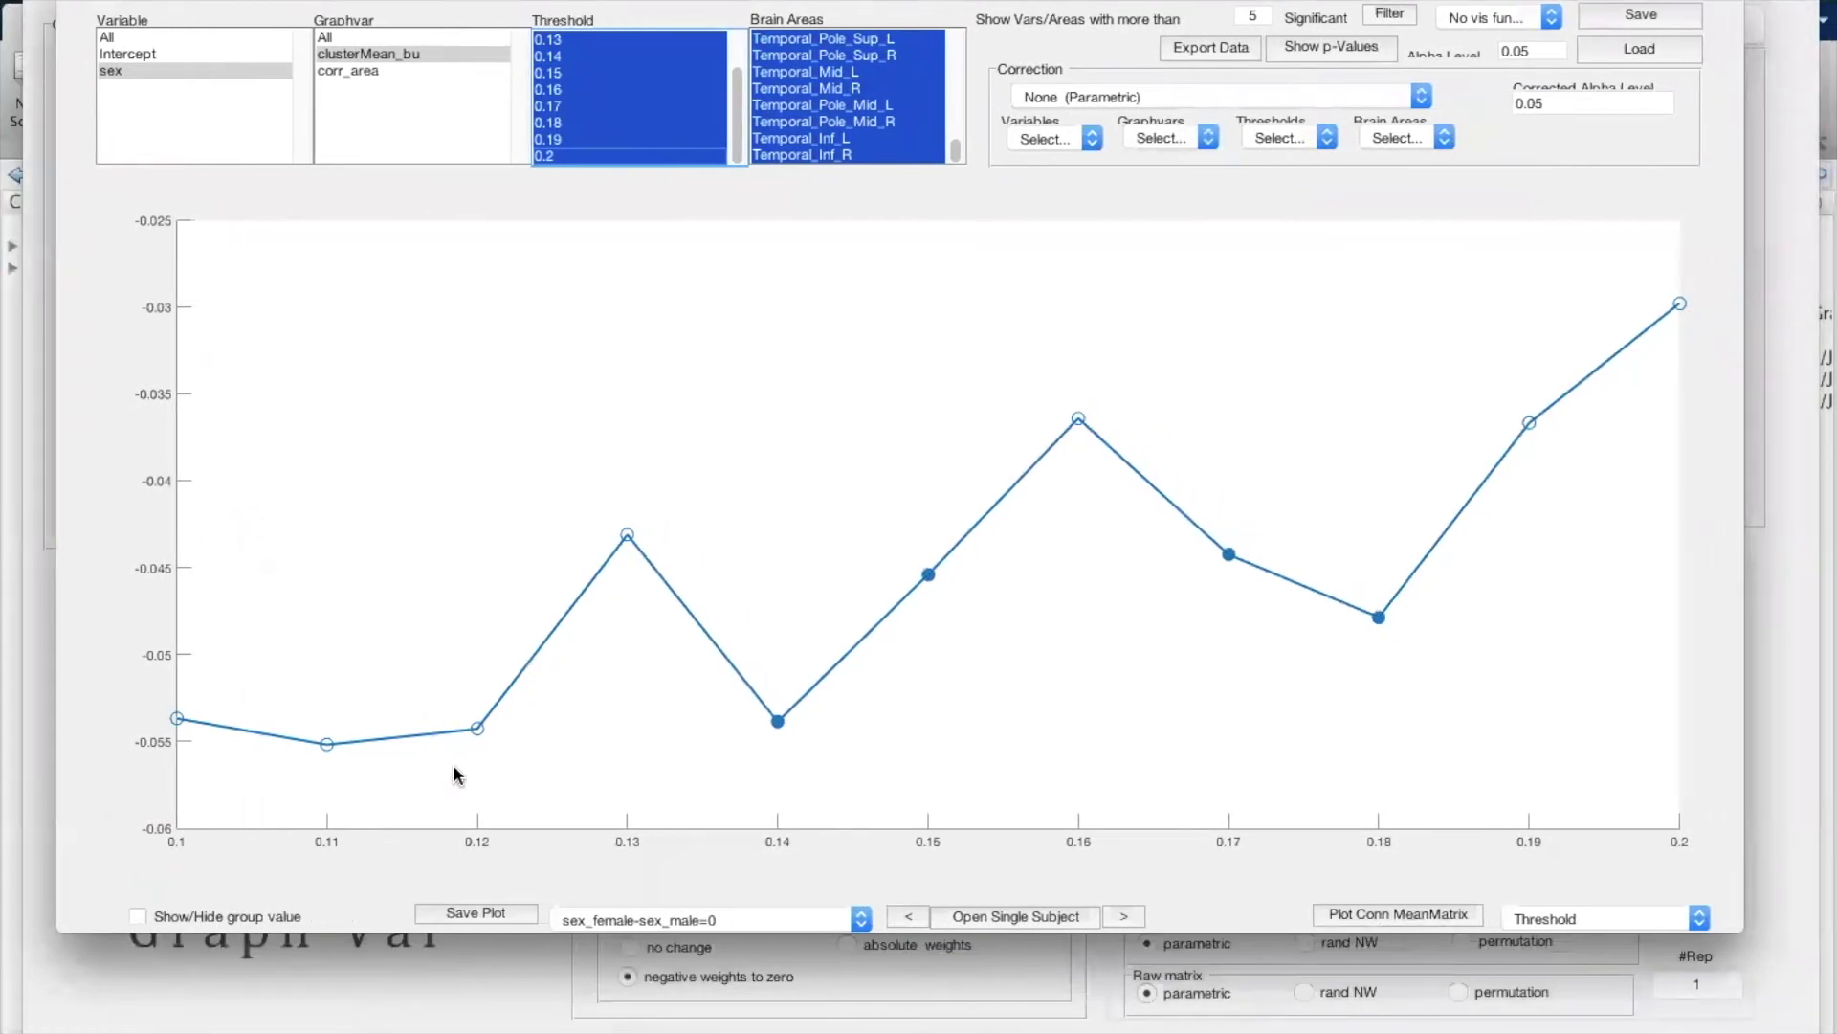
{"action": "left_click", "coordinate": [649, 920]}
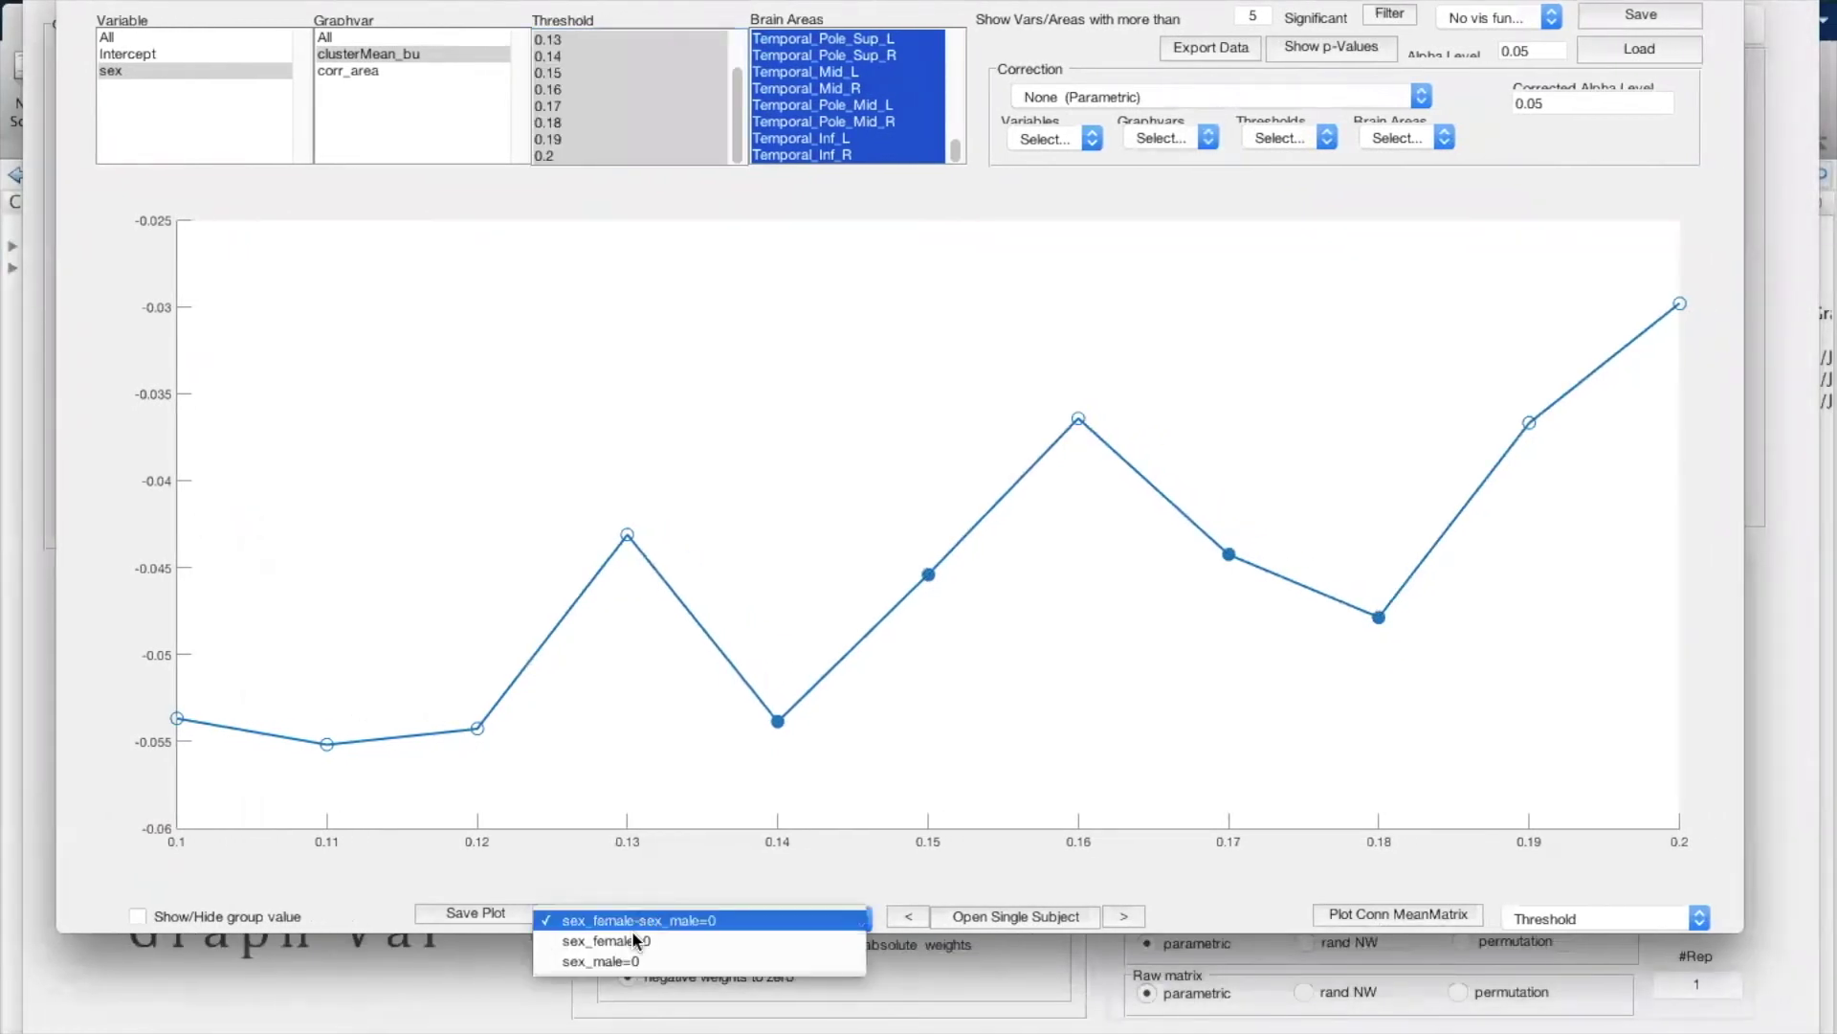
{"action": "left_click", "coordinate": [607, 890]}
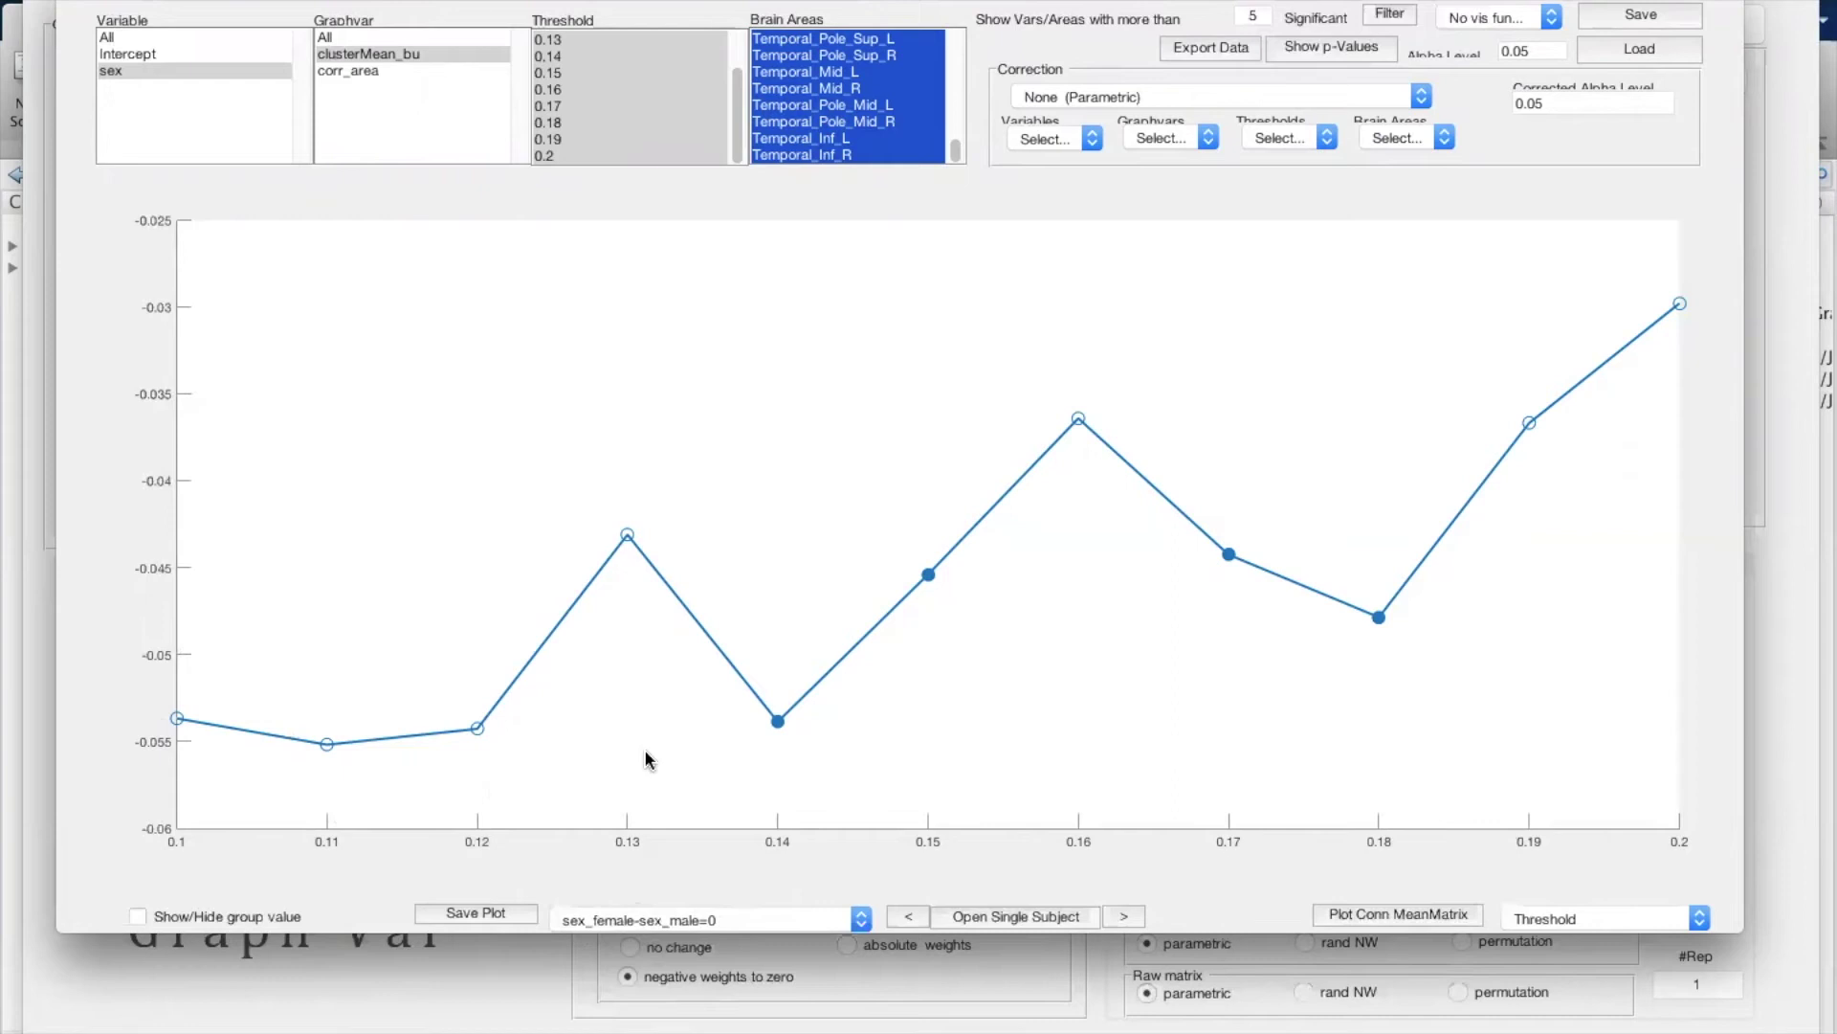
{"action": "left_click", "coordinate": [483, 731]}
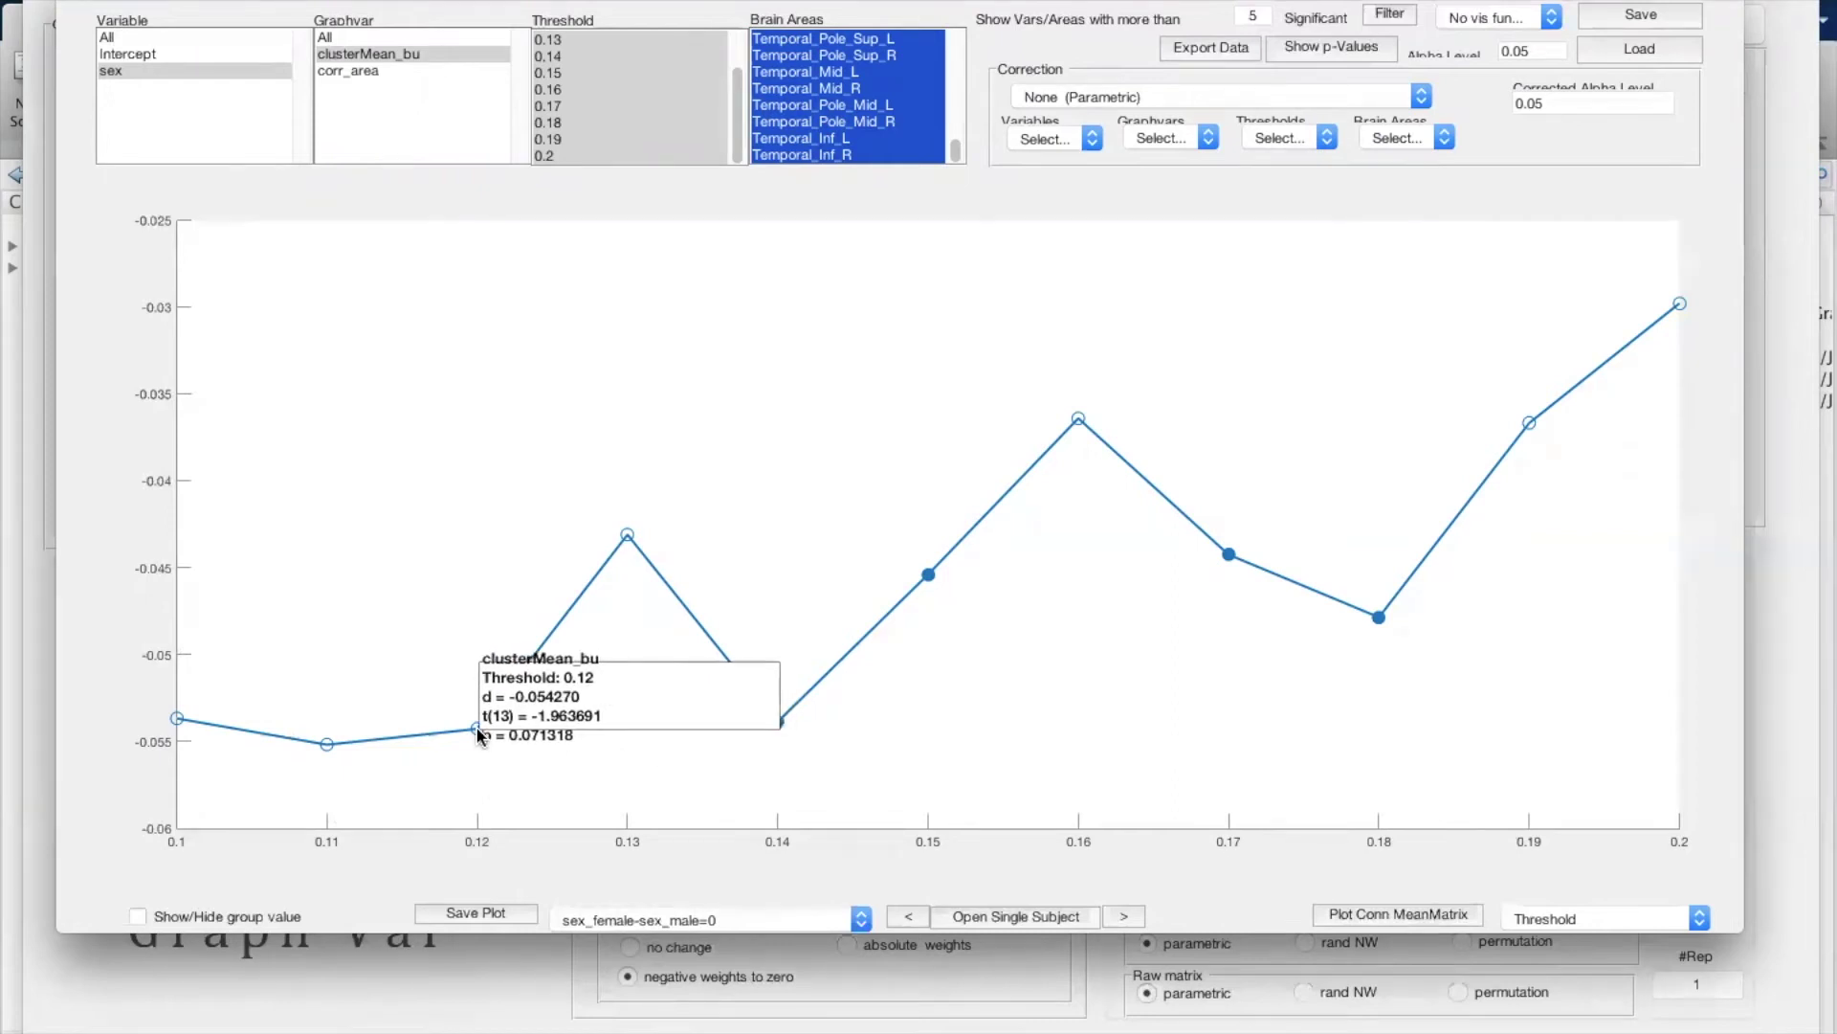
{"action": "left_click", "coordinate": [627, 537]}
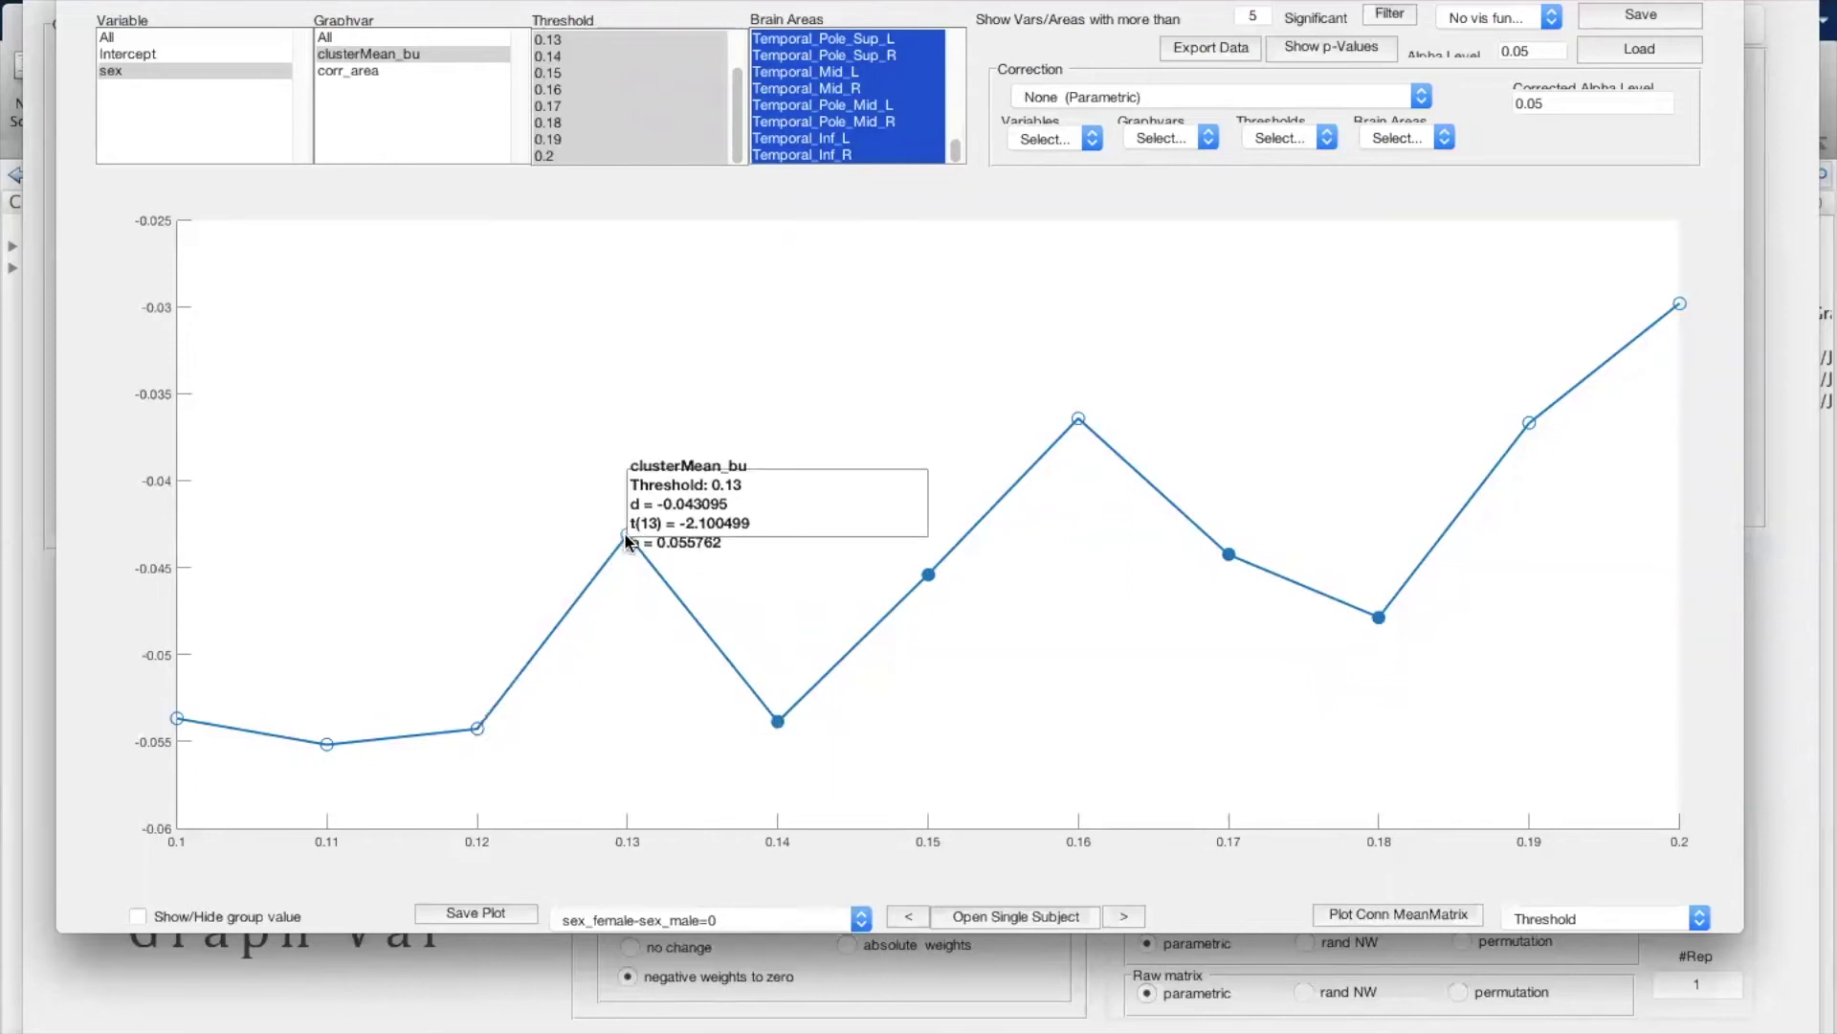
{"action": "left_click", "coordinate": [775, 722]}
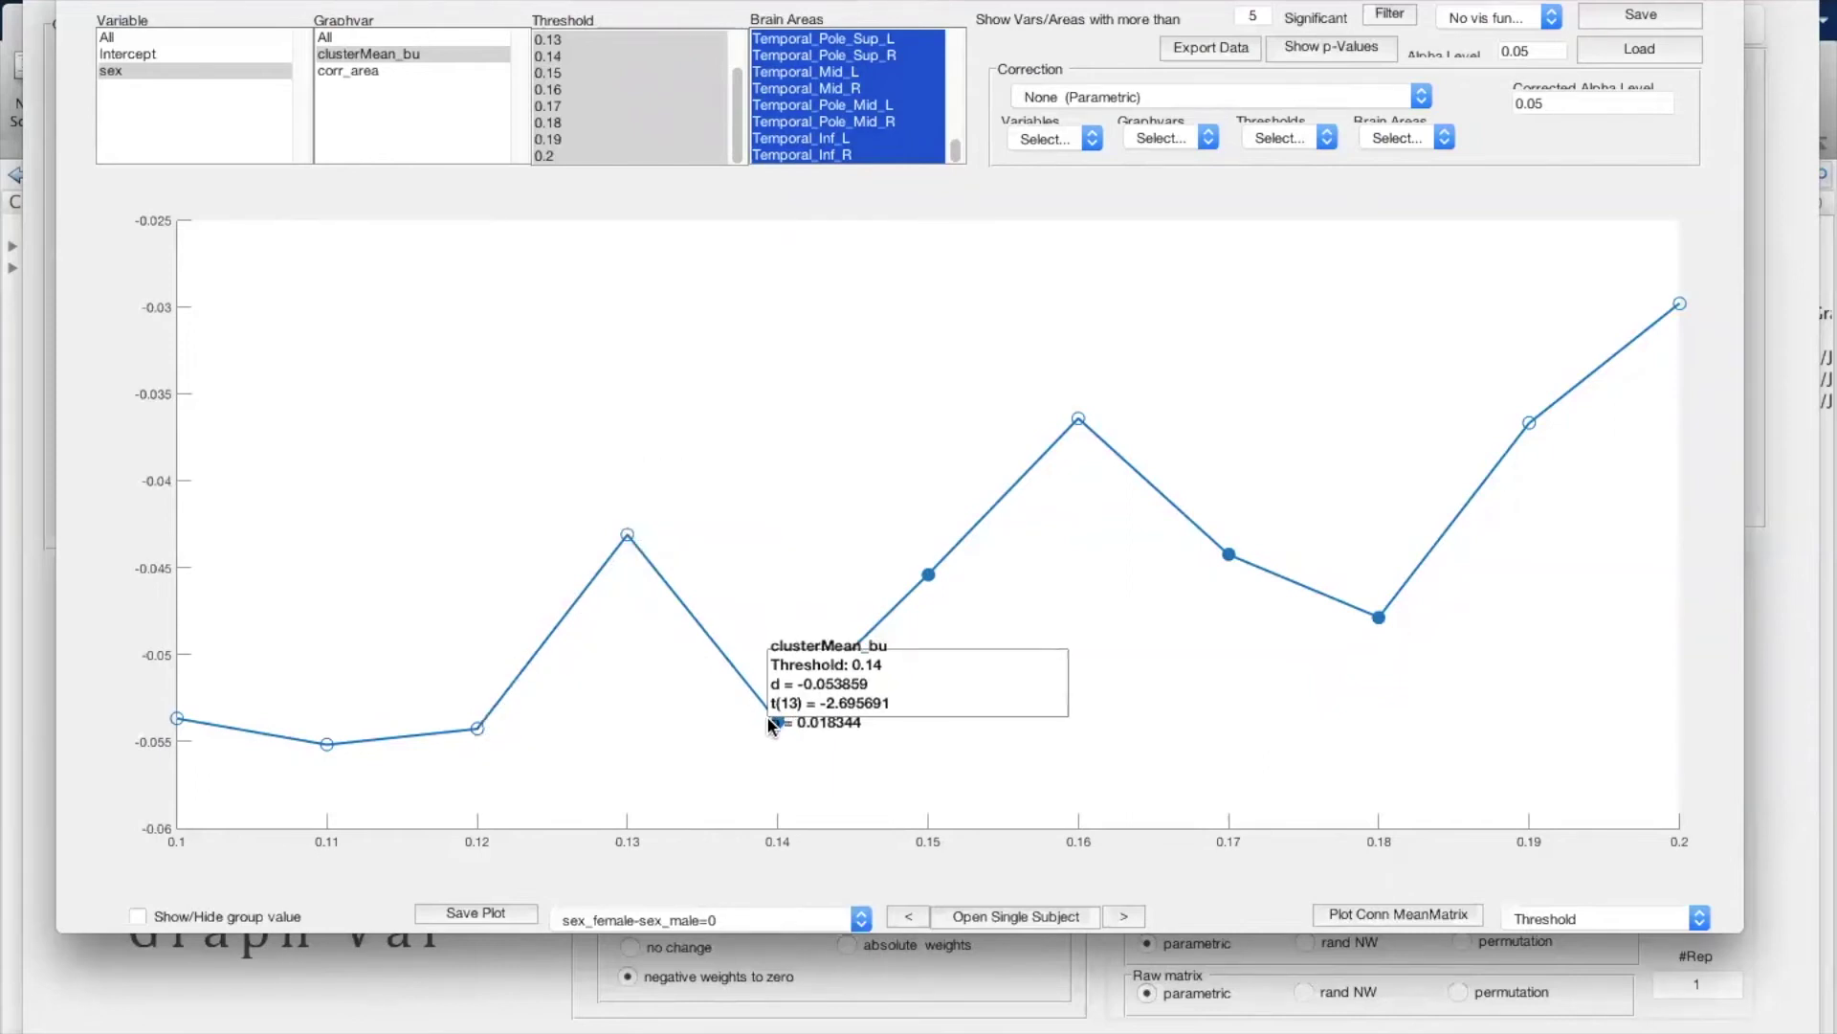
{"action": "left_click", "coordinate": [930, 577]}
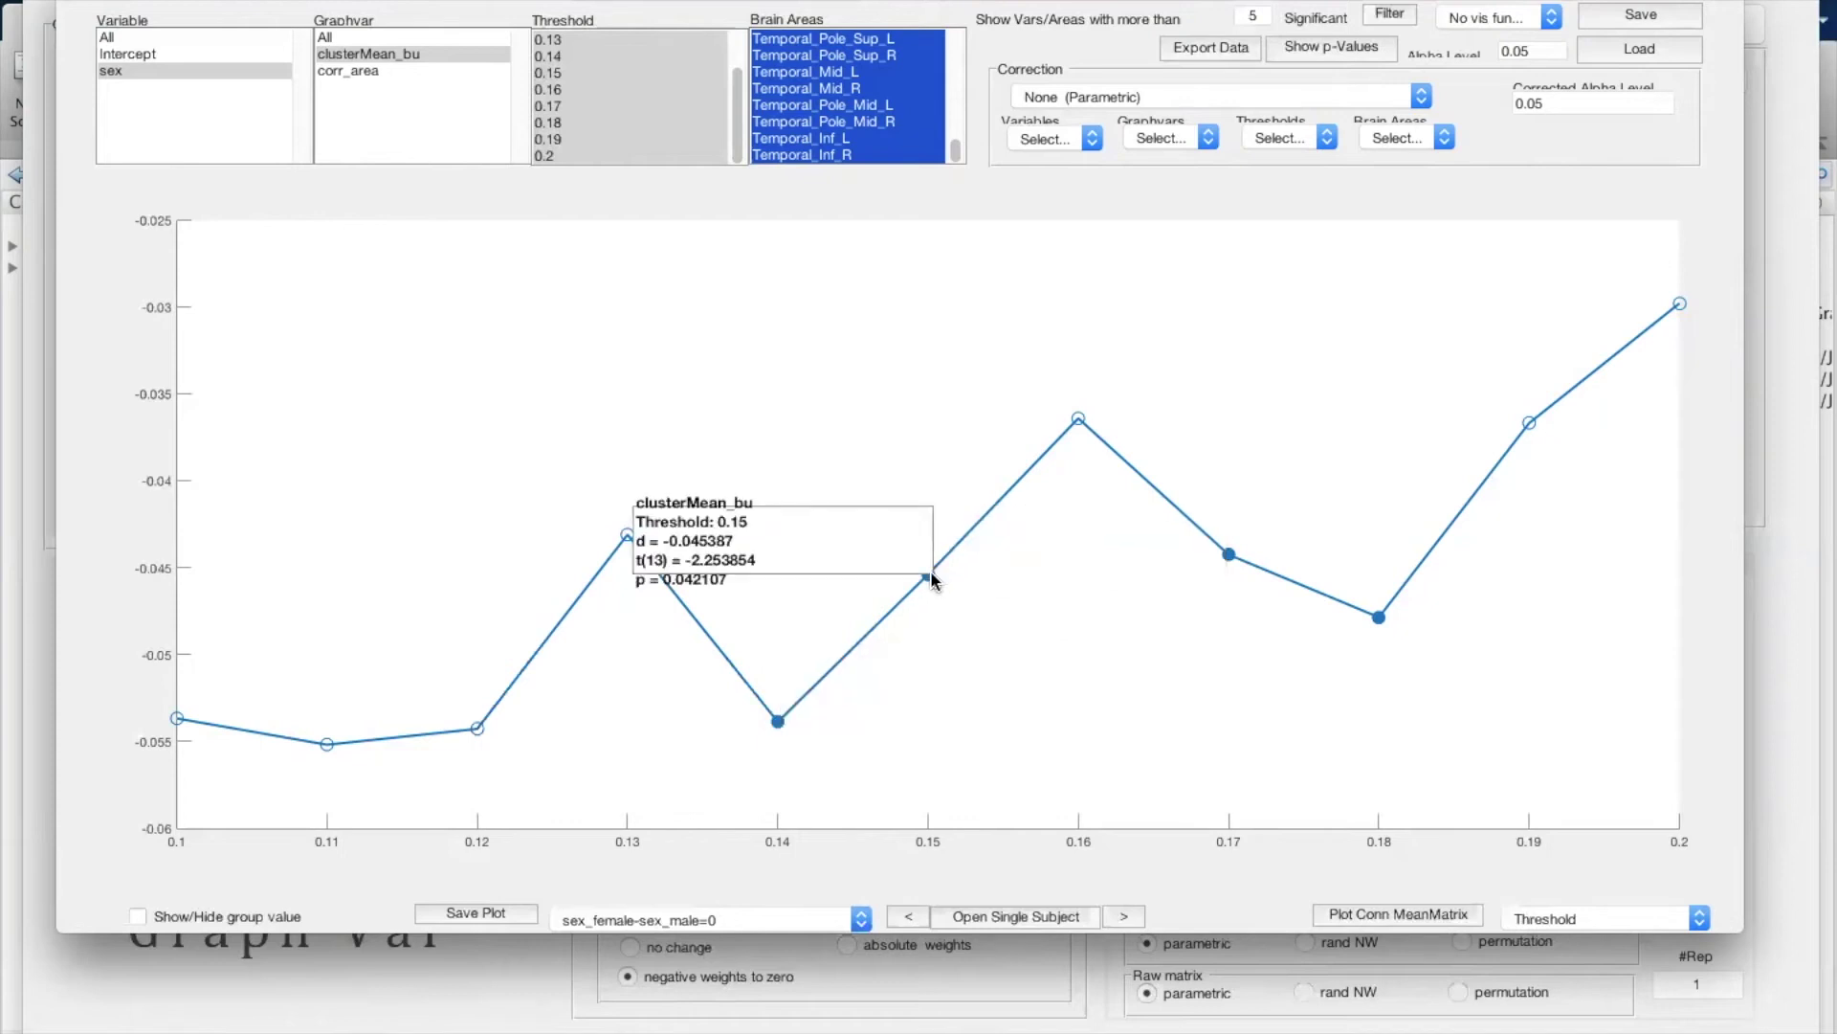
{"action": "left_click", "coordinate": [778, 721]}
{"action": "left_click", "coordinate": [931, 575]}
{"action": "left_click", "coordinate": [931, 575]}
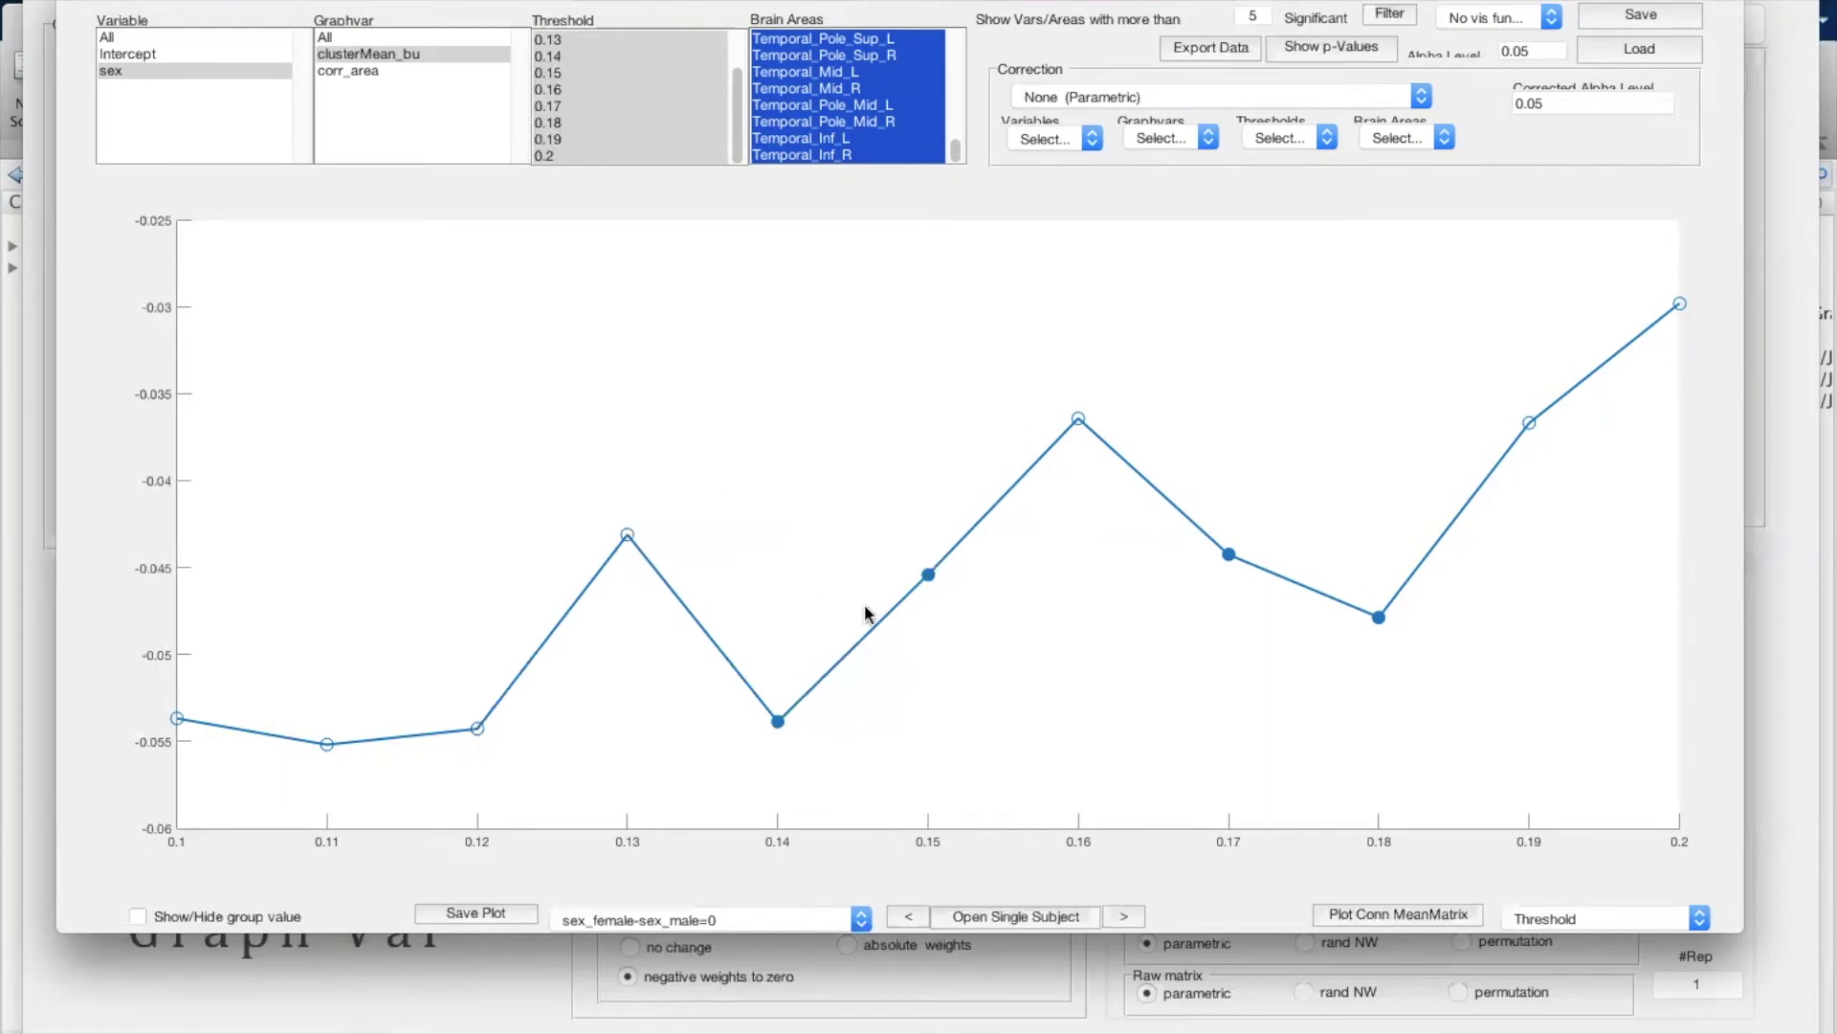
{"action": "mouse_move", "coordinate": [778, 725]}
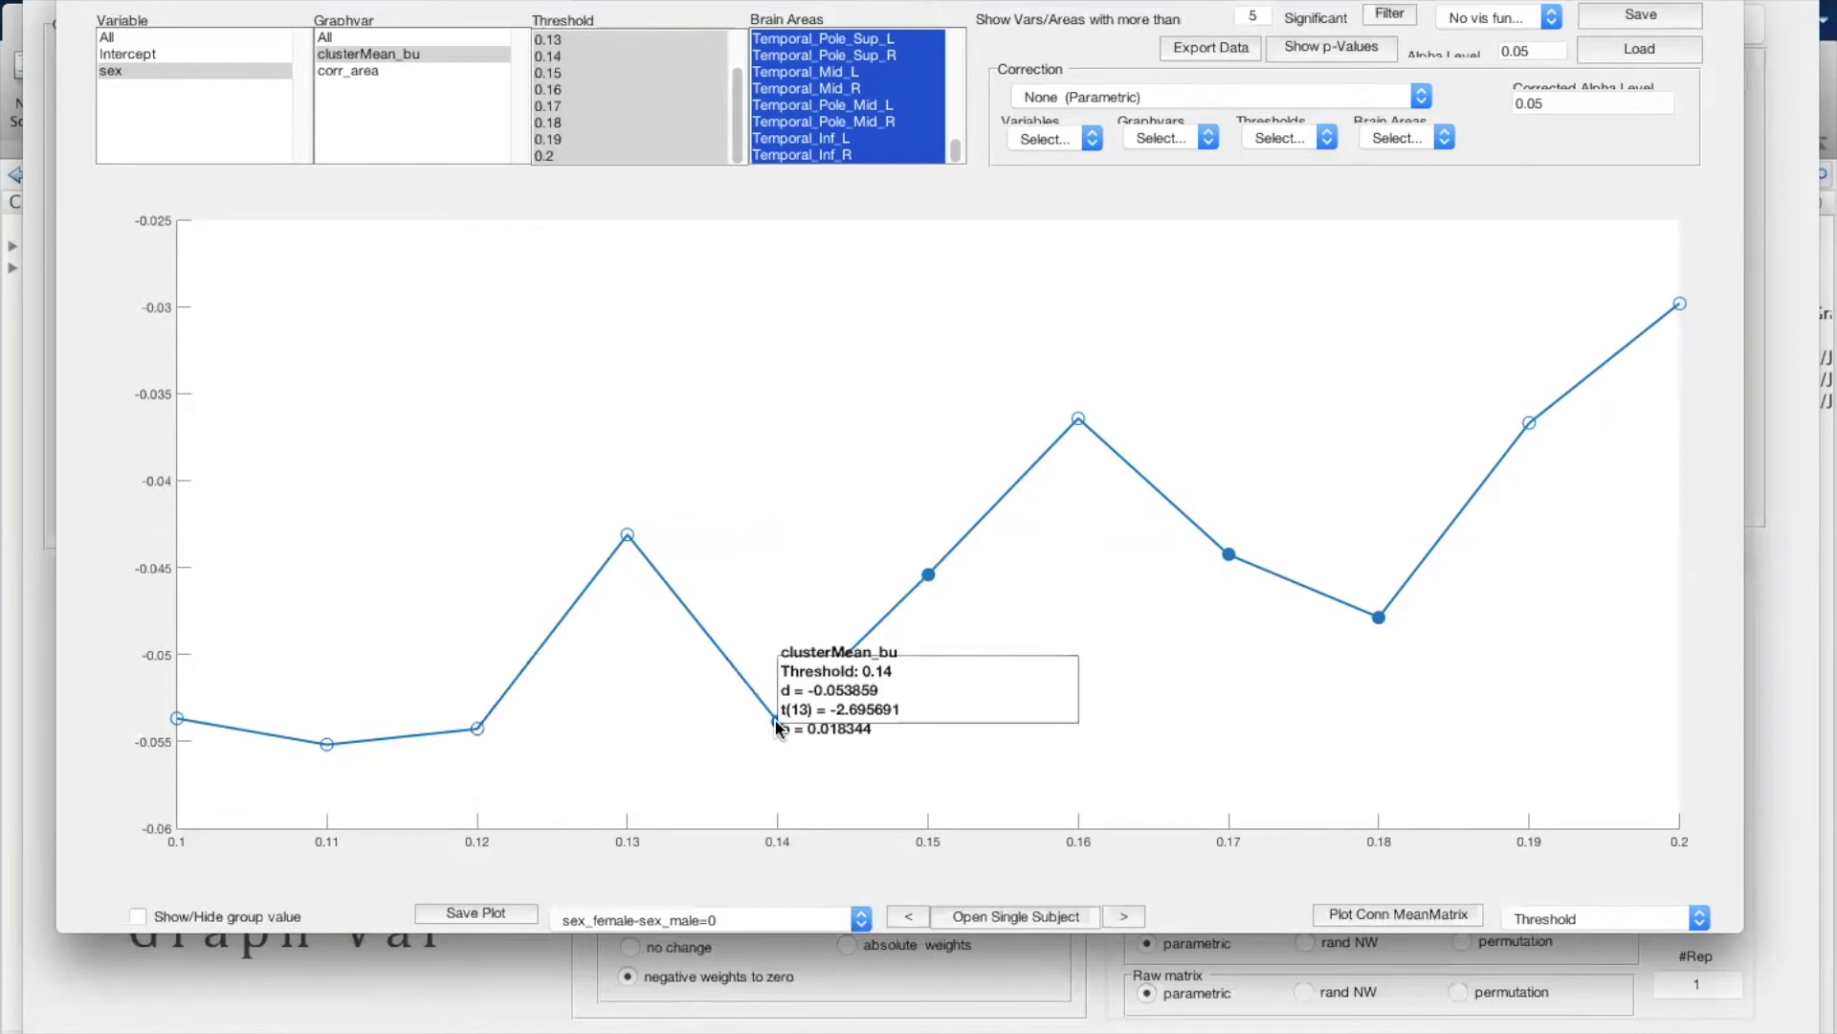
{"action": "mouse_move", "coordinate": [929, 574]}
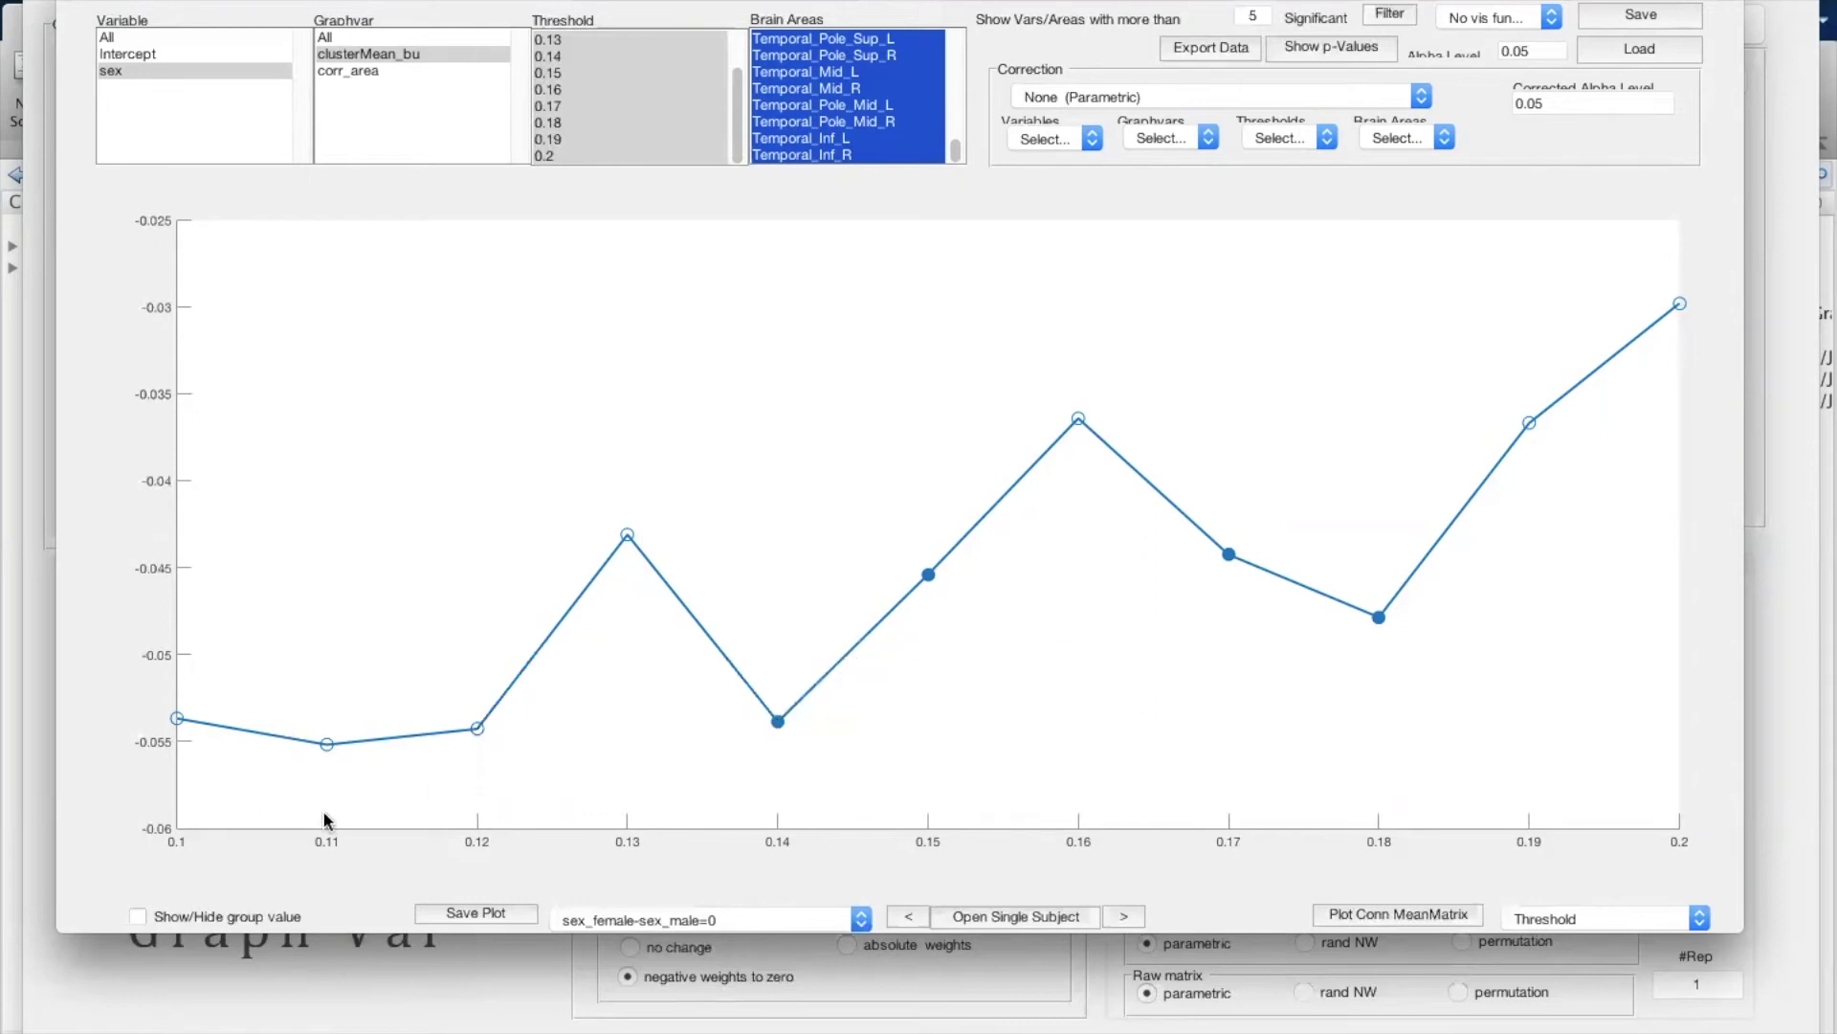
Show the group values in the sex plot and switch to the Shavelson Chapter 14 slide on interaction types in Chrome
{"action": "left_click", "coordinate": [160, 916]}
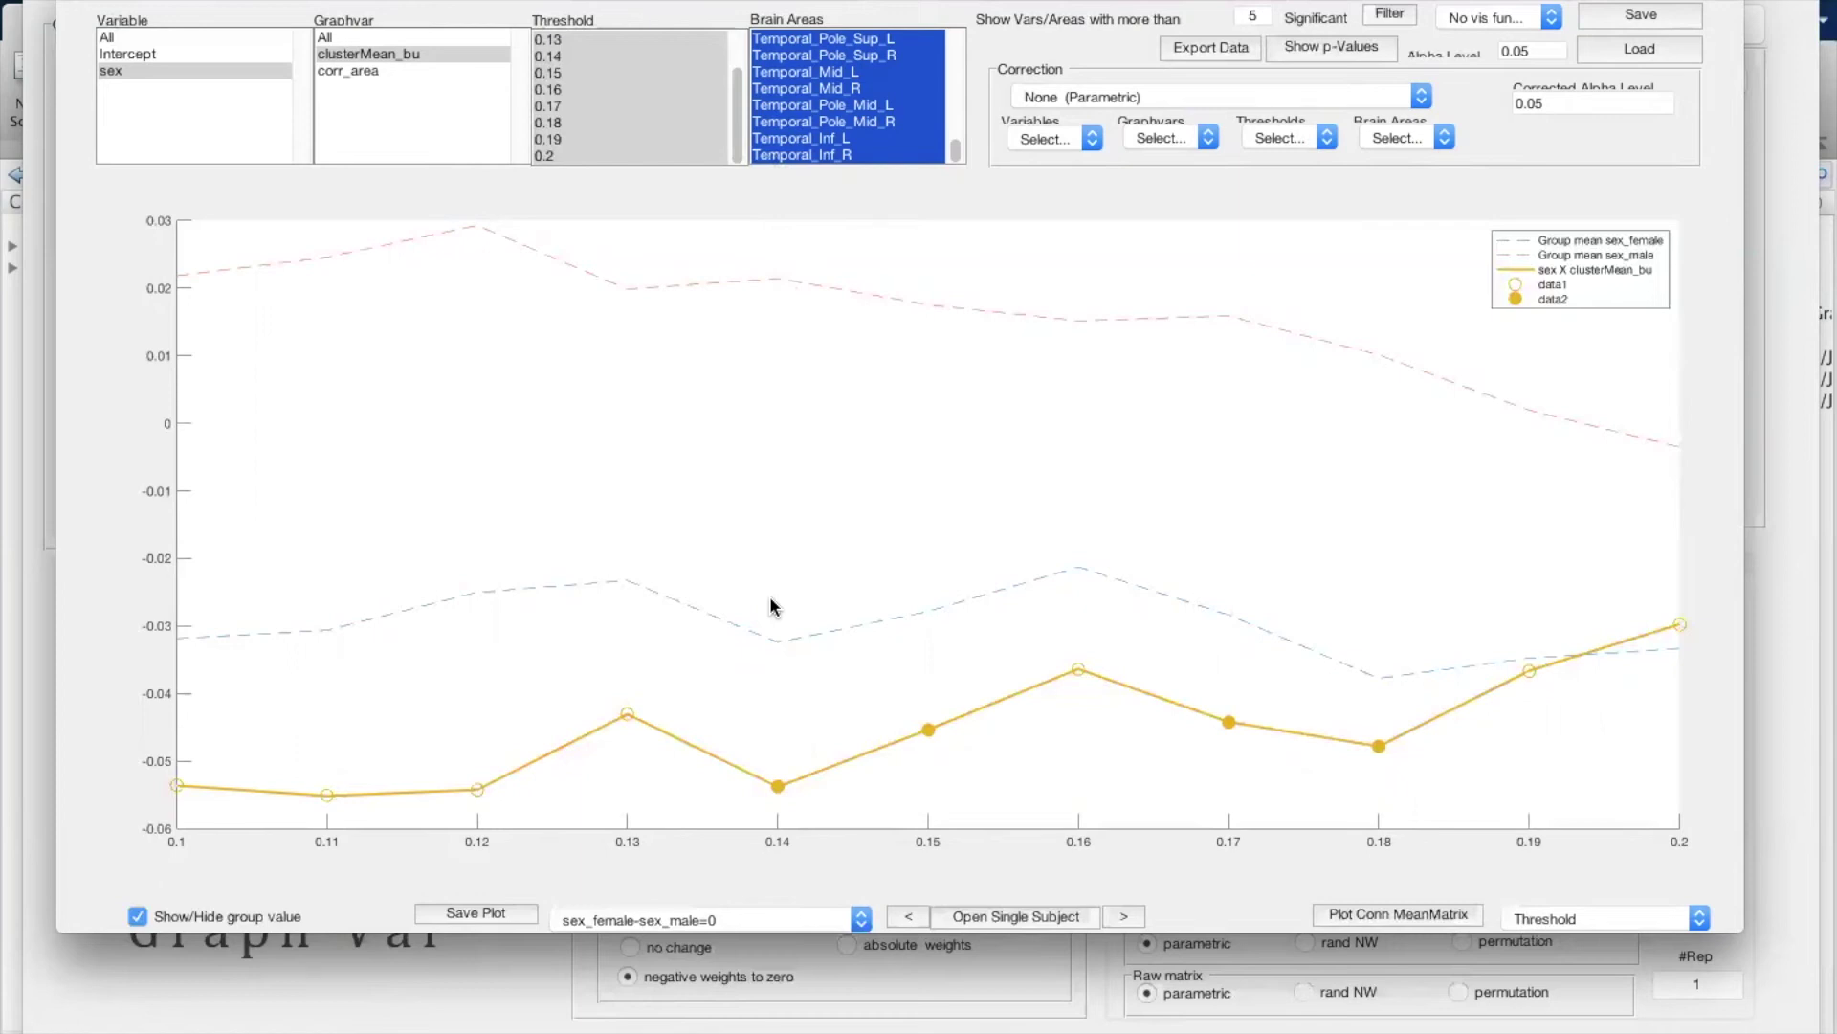
{"action": "key", "text": "ctrl+Up"}
{"action": "left_click", "coordinate": [968, 295]}
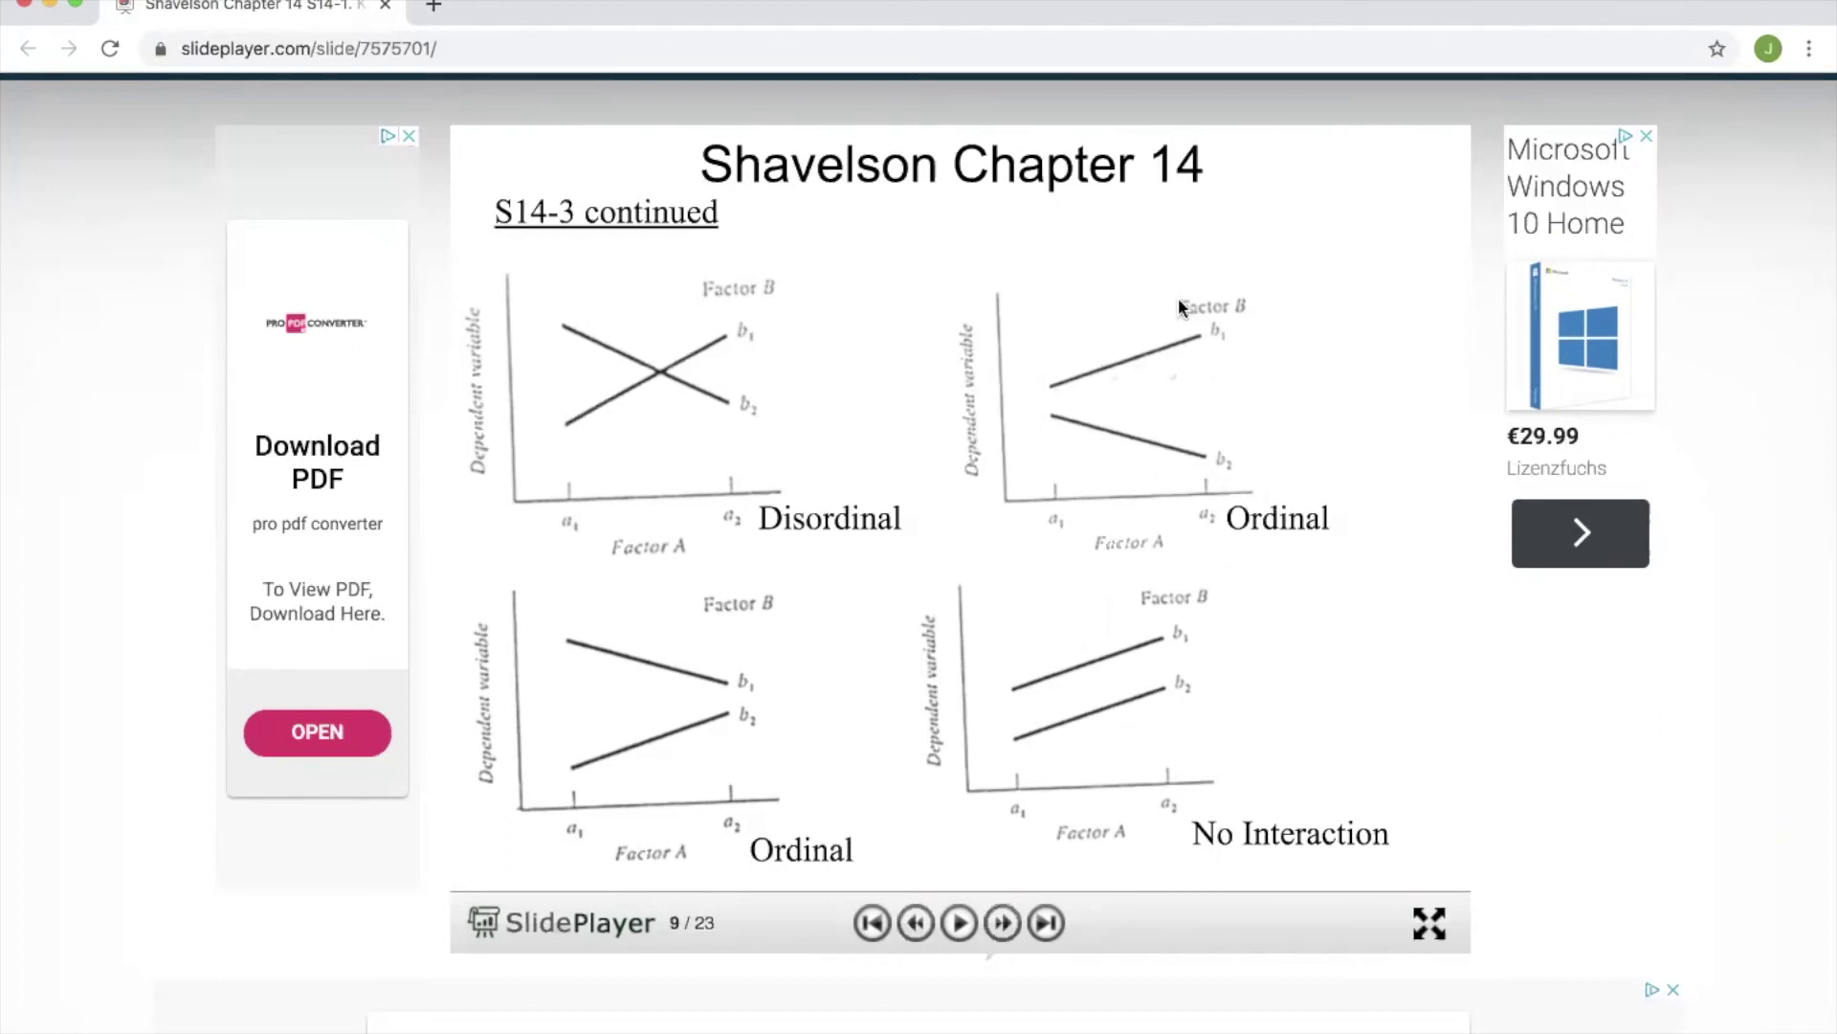
Switch back to GraphVar's sex plot and inspect the statistics of the points at thresholds 0.14 and 0.15
{"action": "key", "text": "ctrl+Up"}
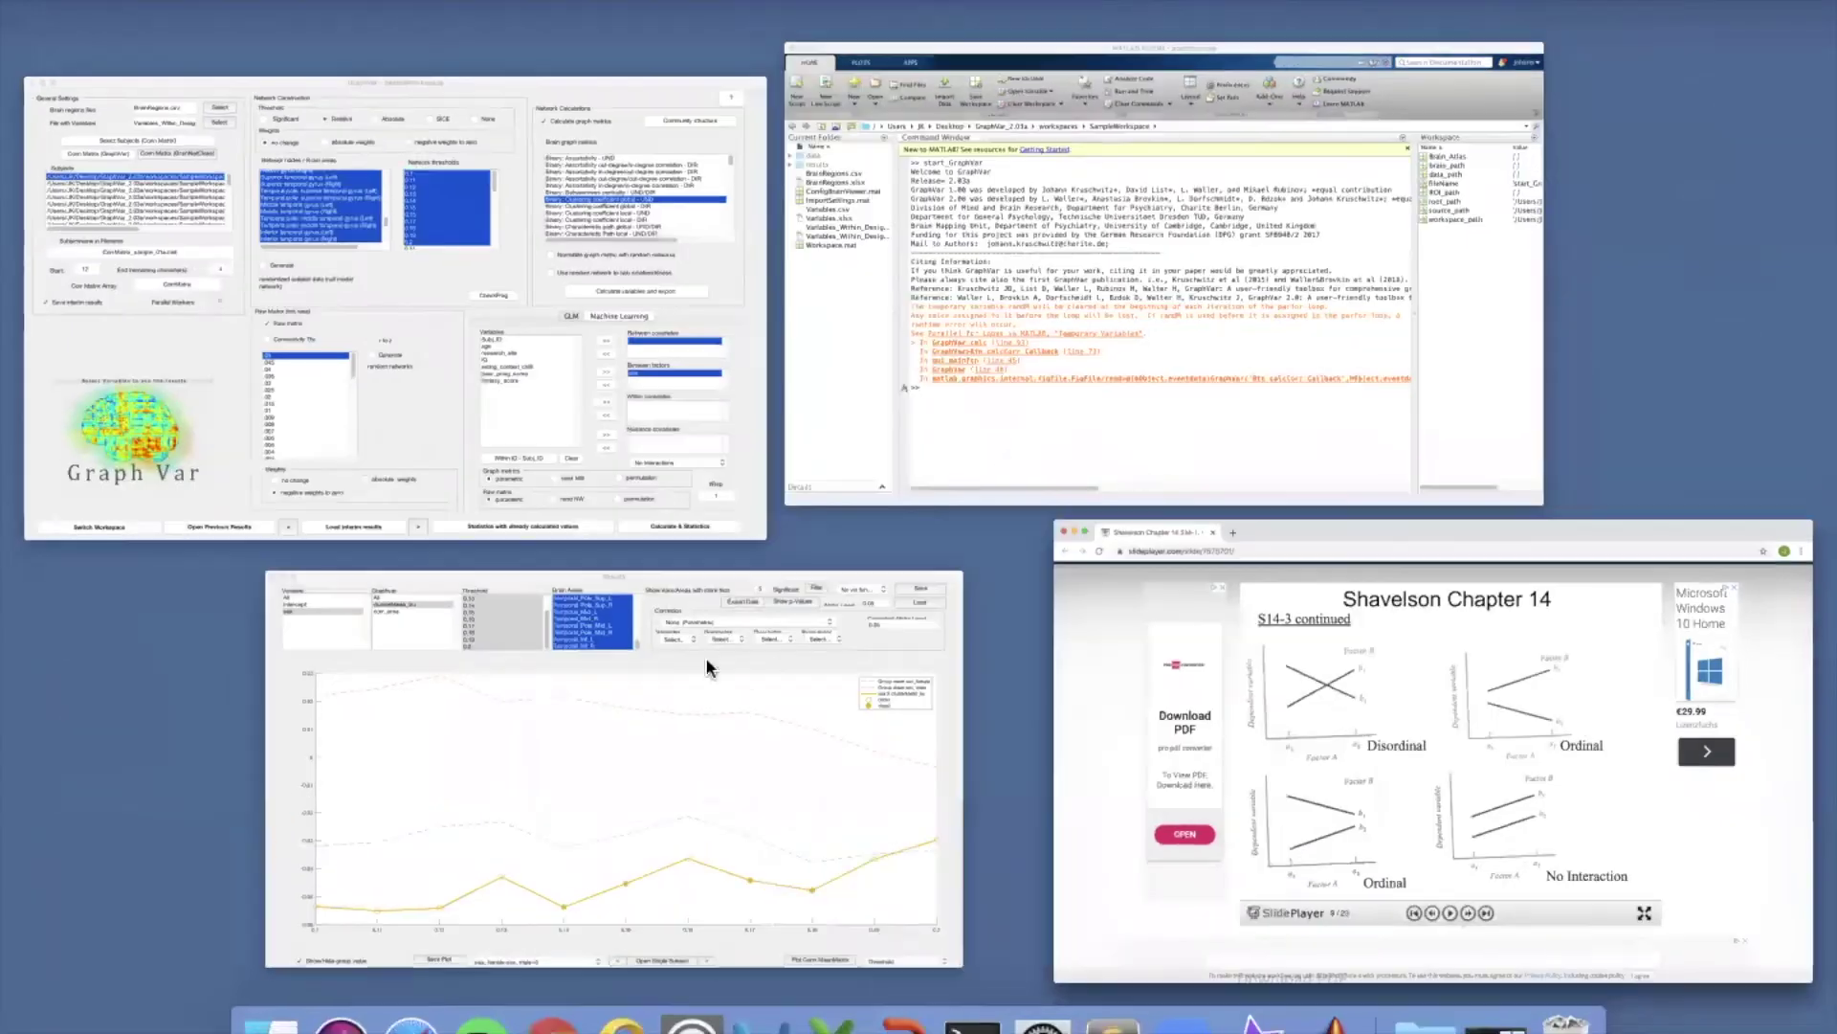
{"action": "left_click", "coordinate": [624, 738]}
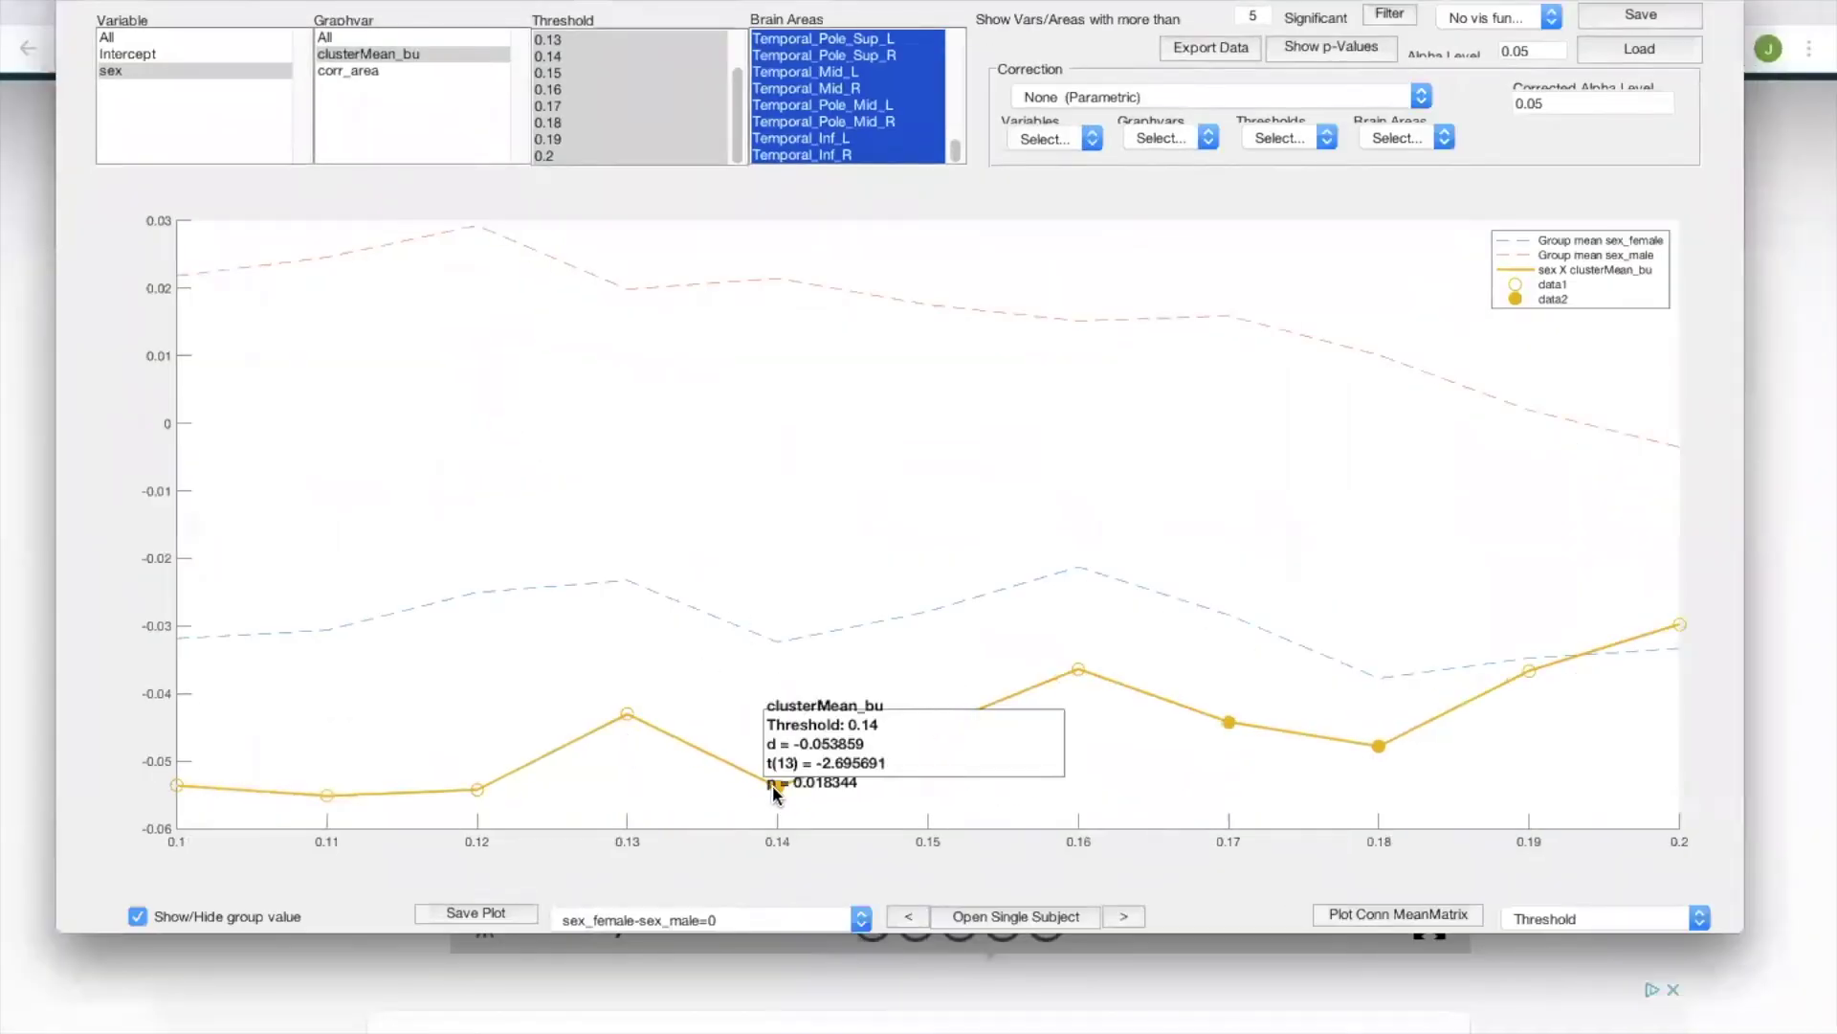
{"action": "mouse_move", "coordinate": [928, 730]}
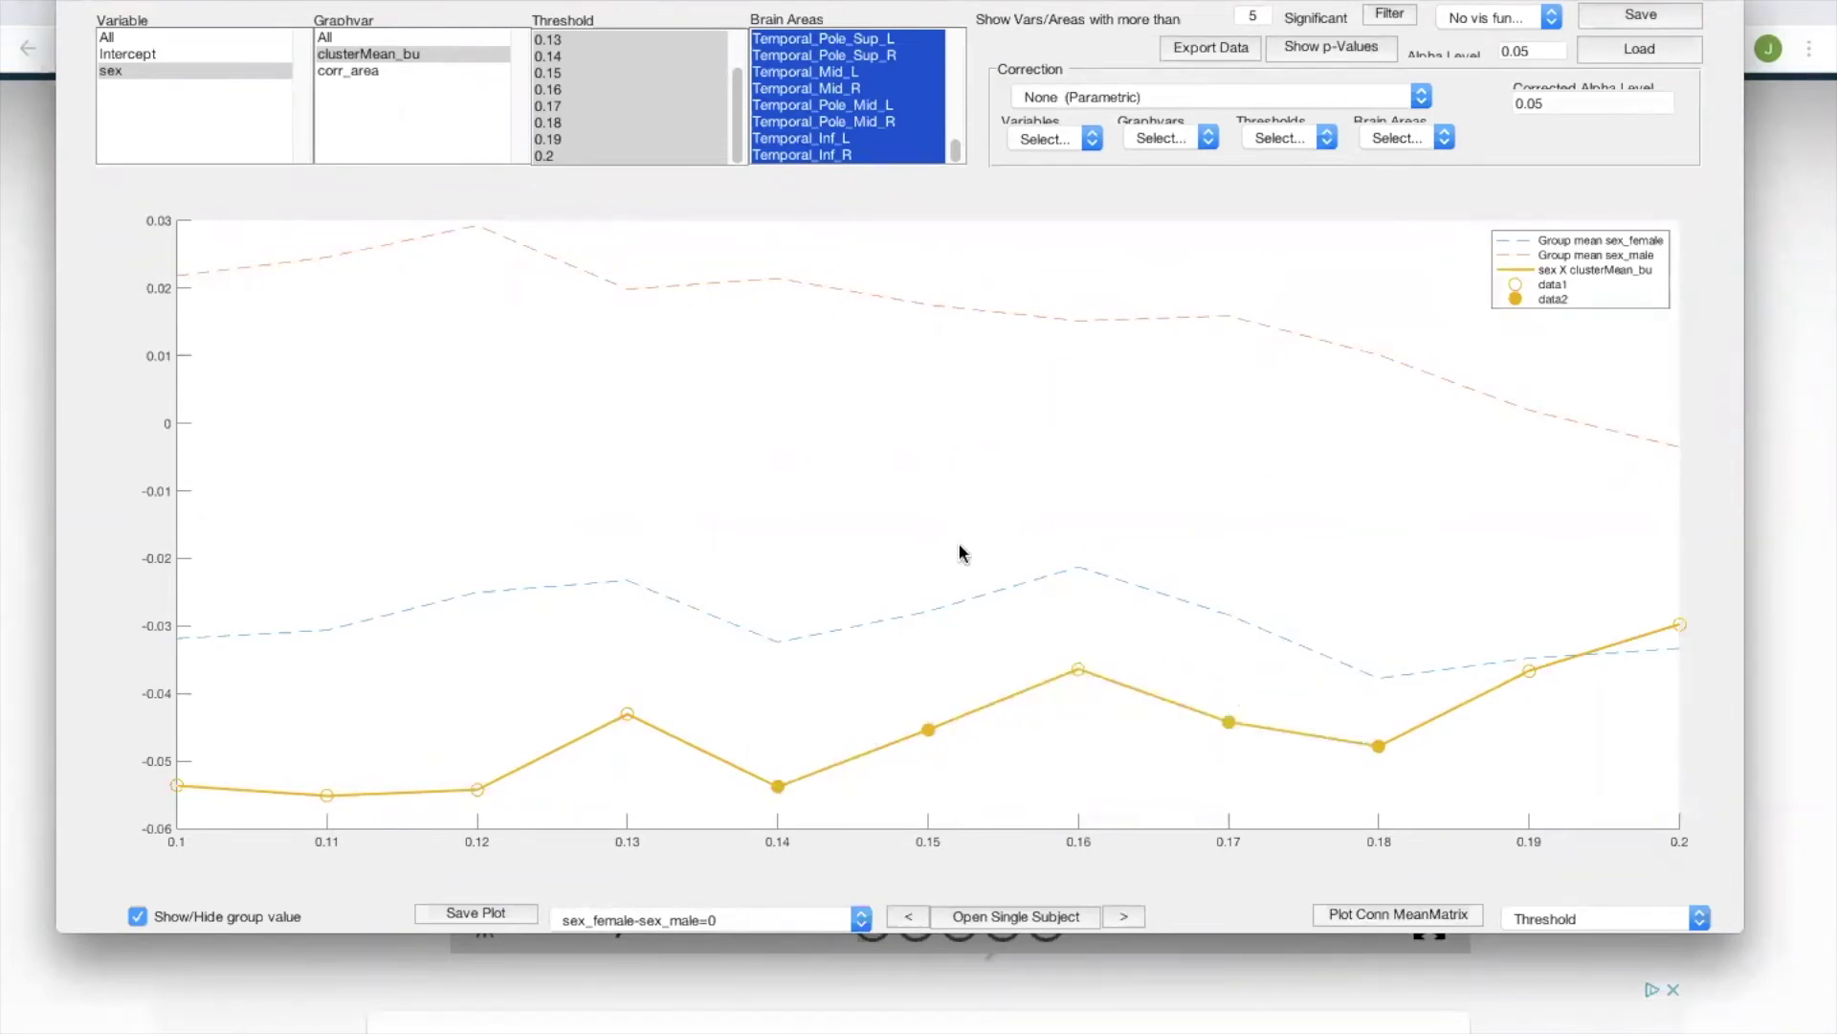
Compare the sex_female=0 and sex_male=0 contrasts for clusterMean_bu, and restore the sex_female-sex_male=0 contrast
{"action": "left_click", "coordinate": [715, 919]}
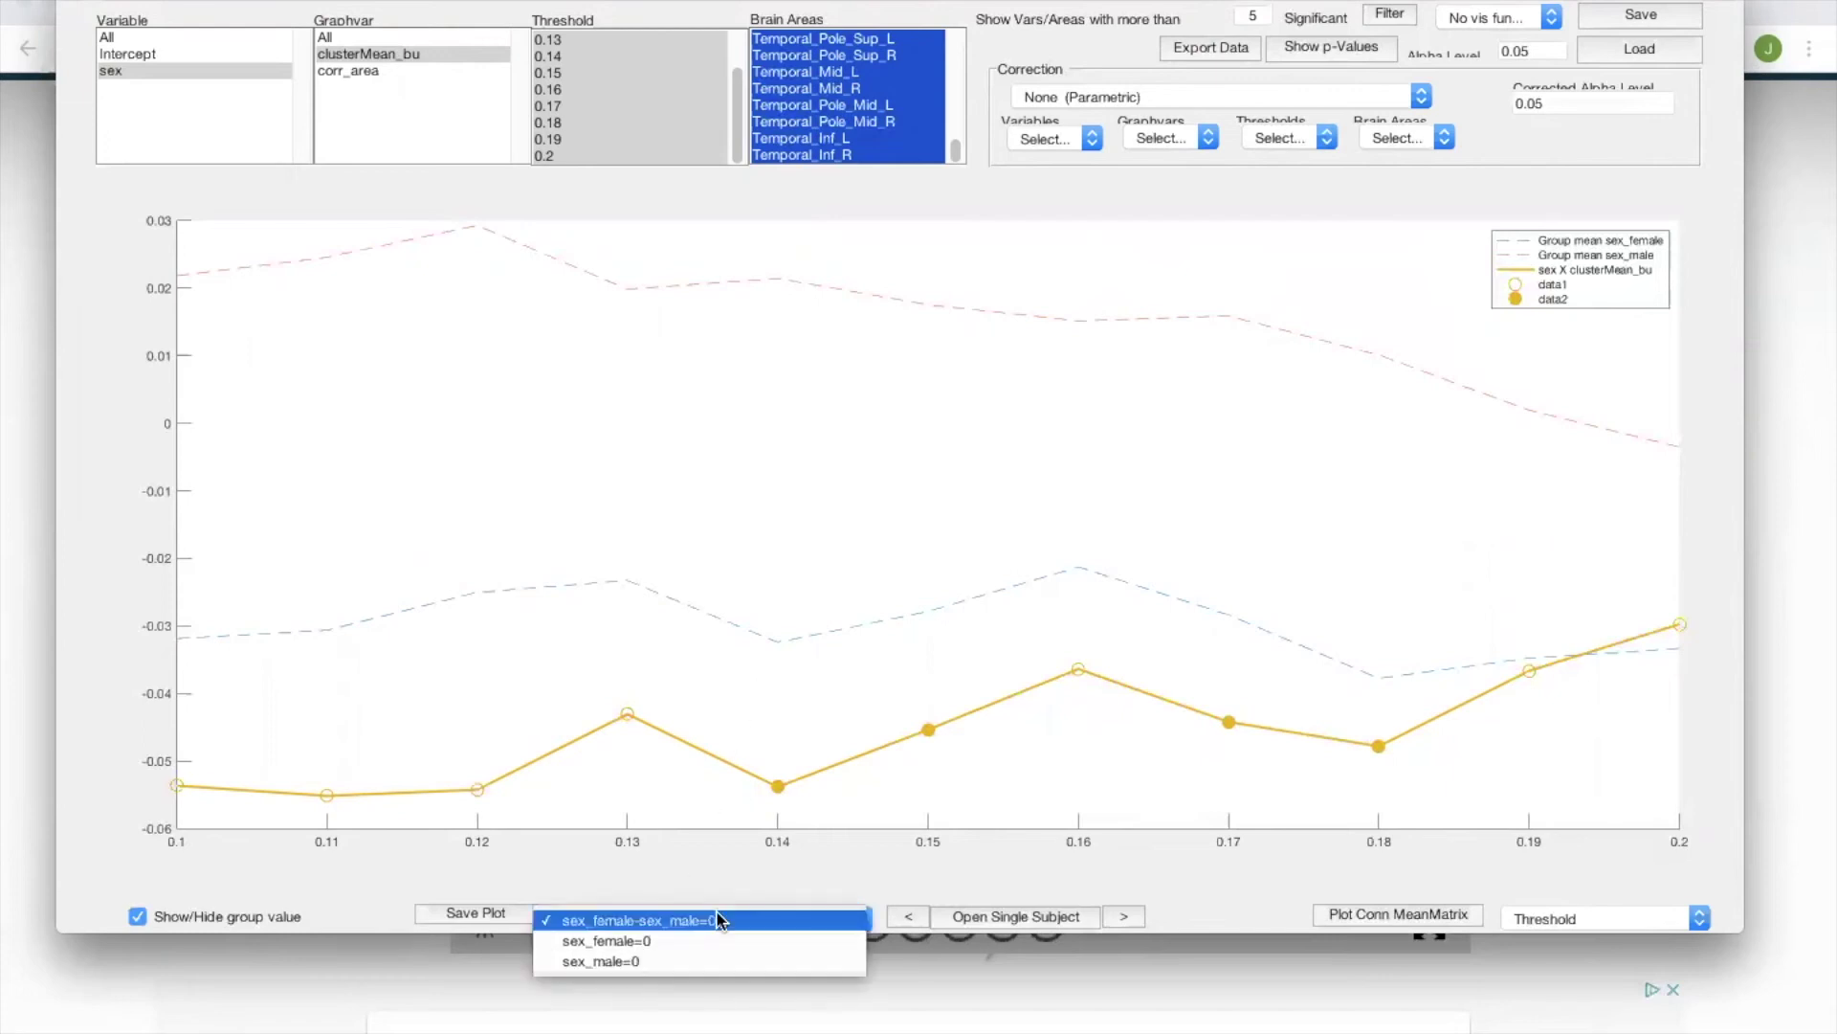
{"action": "left_click", "coordinate": [668, 932]}
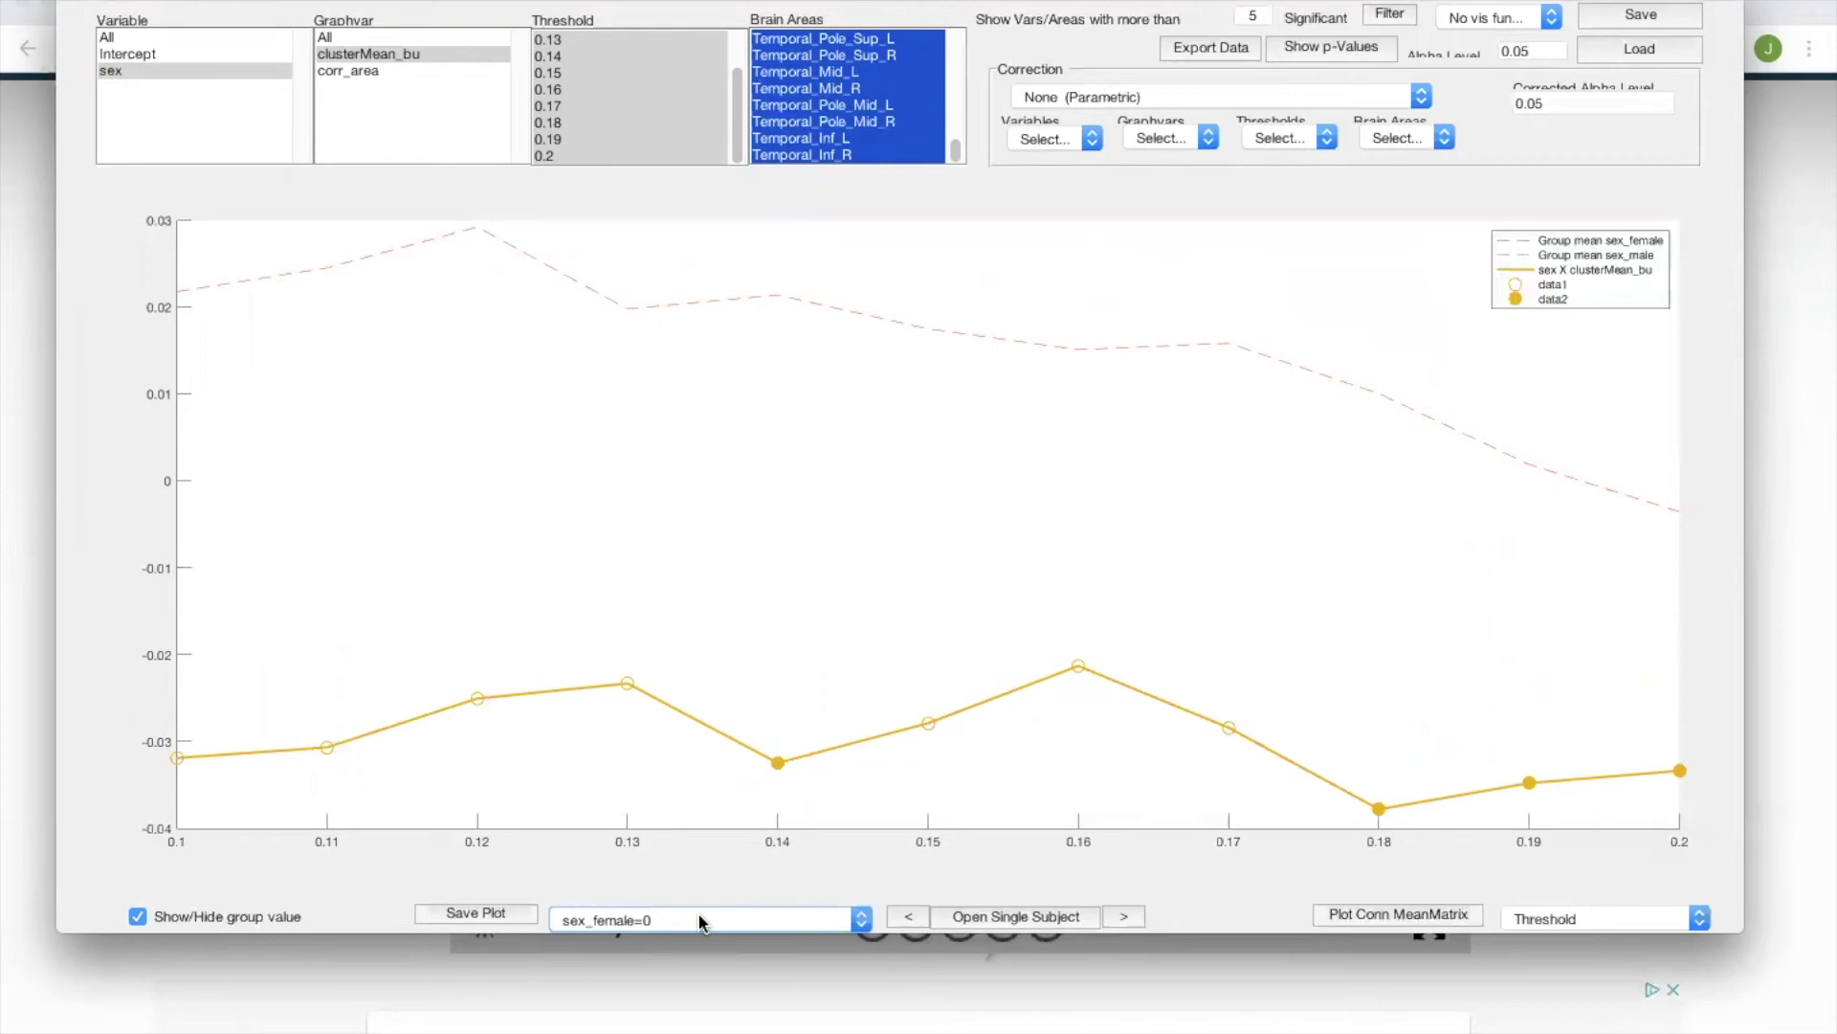
{"action": "left_click", "coordinate": [701, 921]}
{"action": "left_click", "coordinate": [670, 934]}
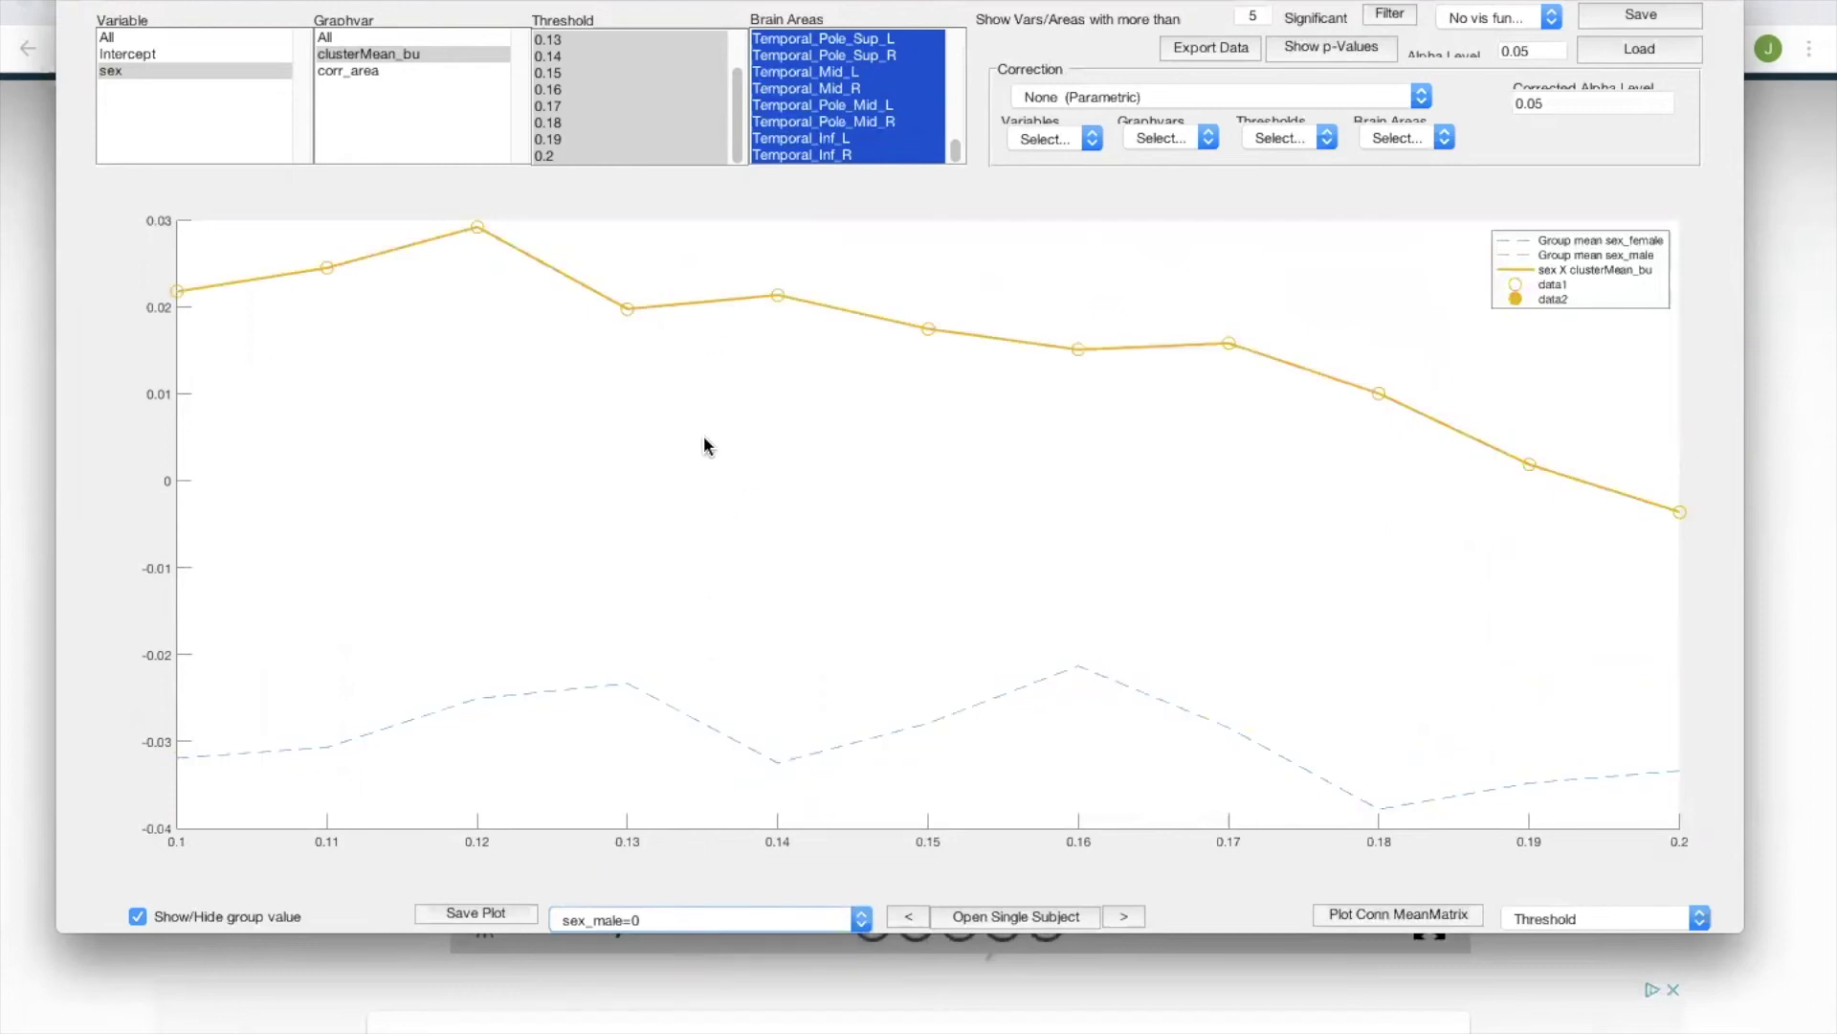
{"action": "left_click", "coordinate": [631, 924]}
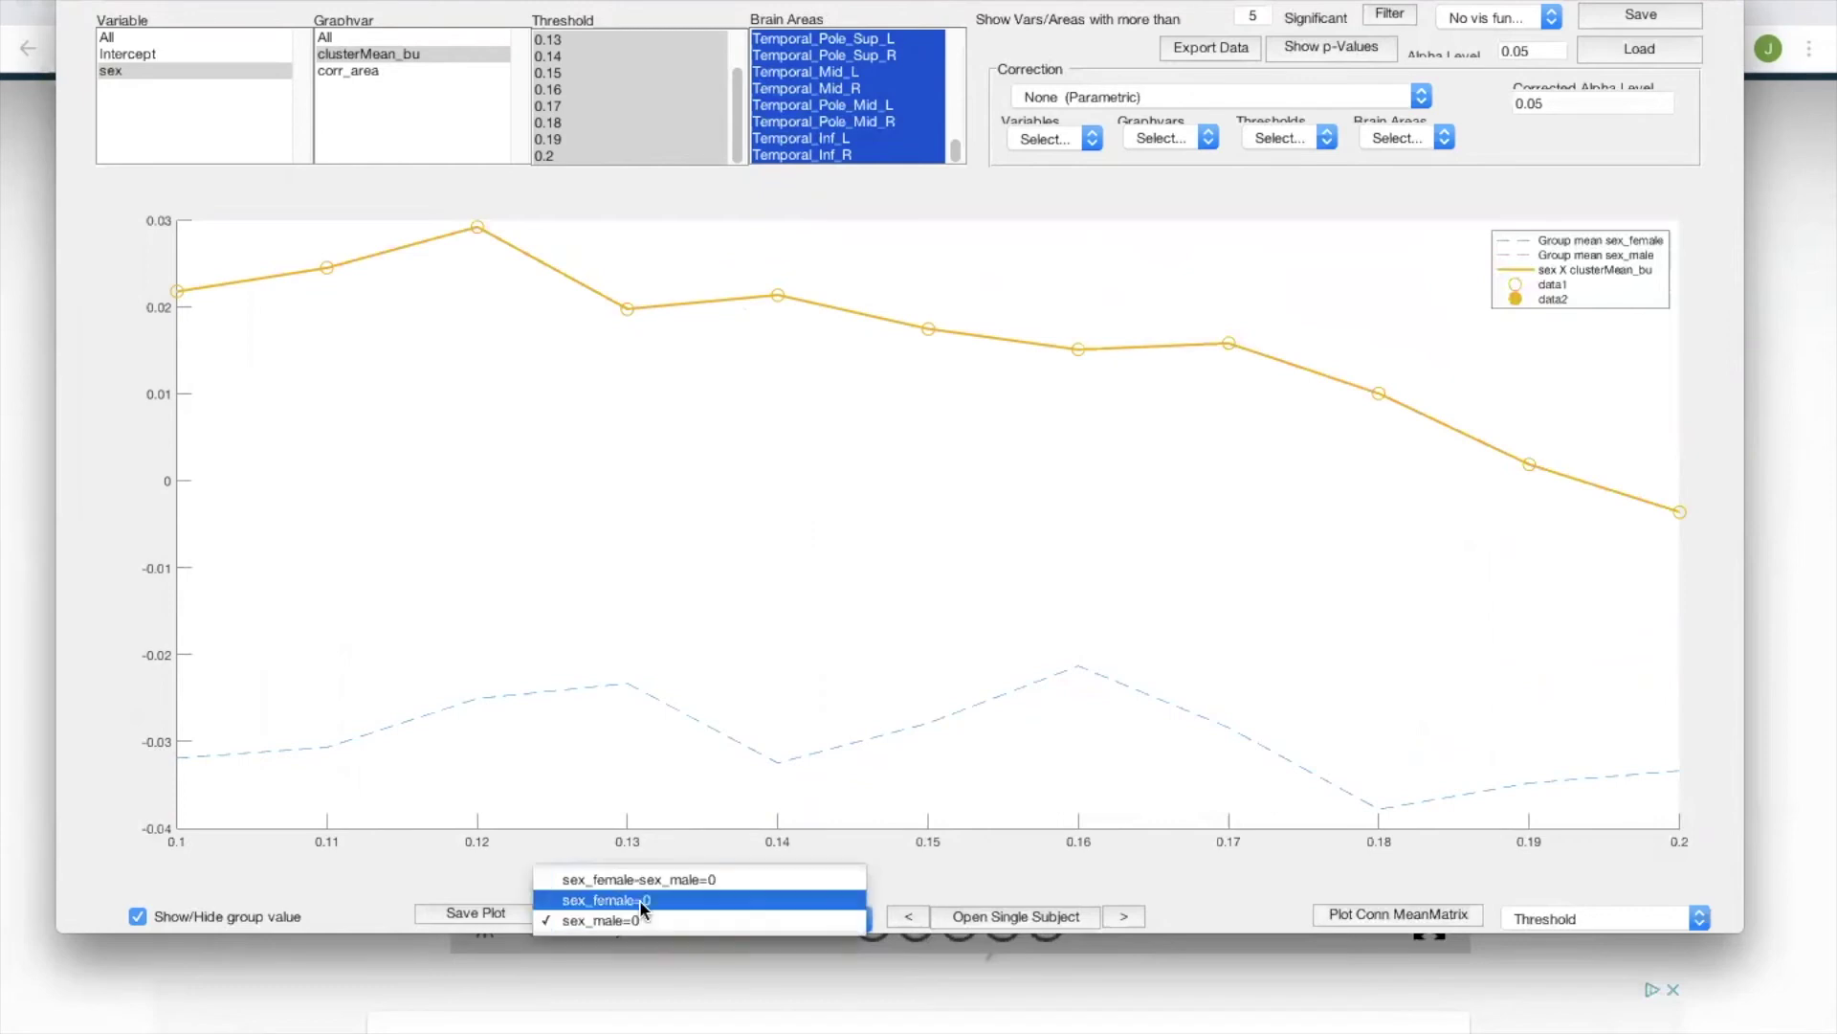
{"action": "left_click", "coordinate": [640, 899]}
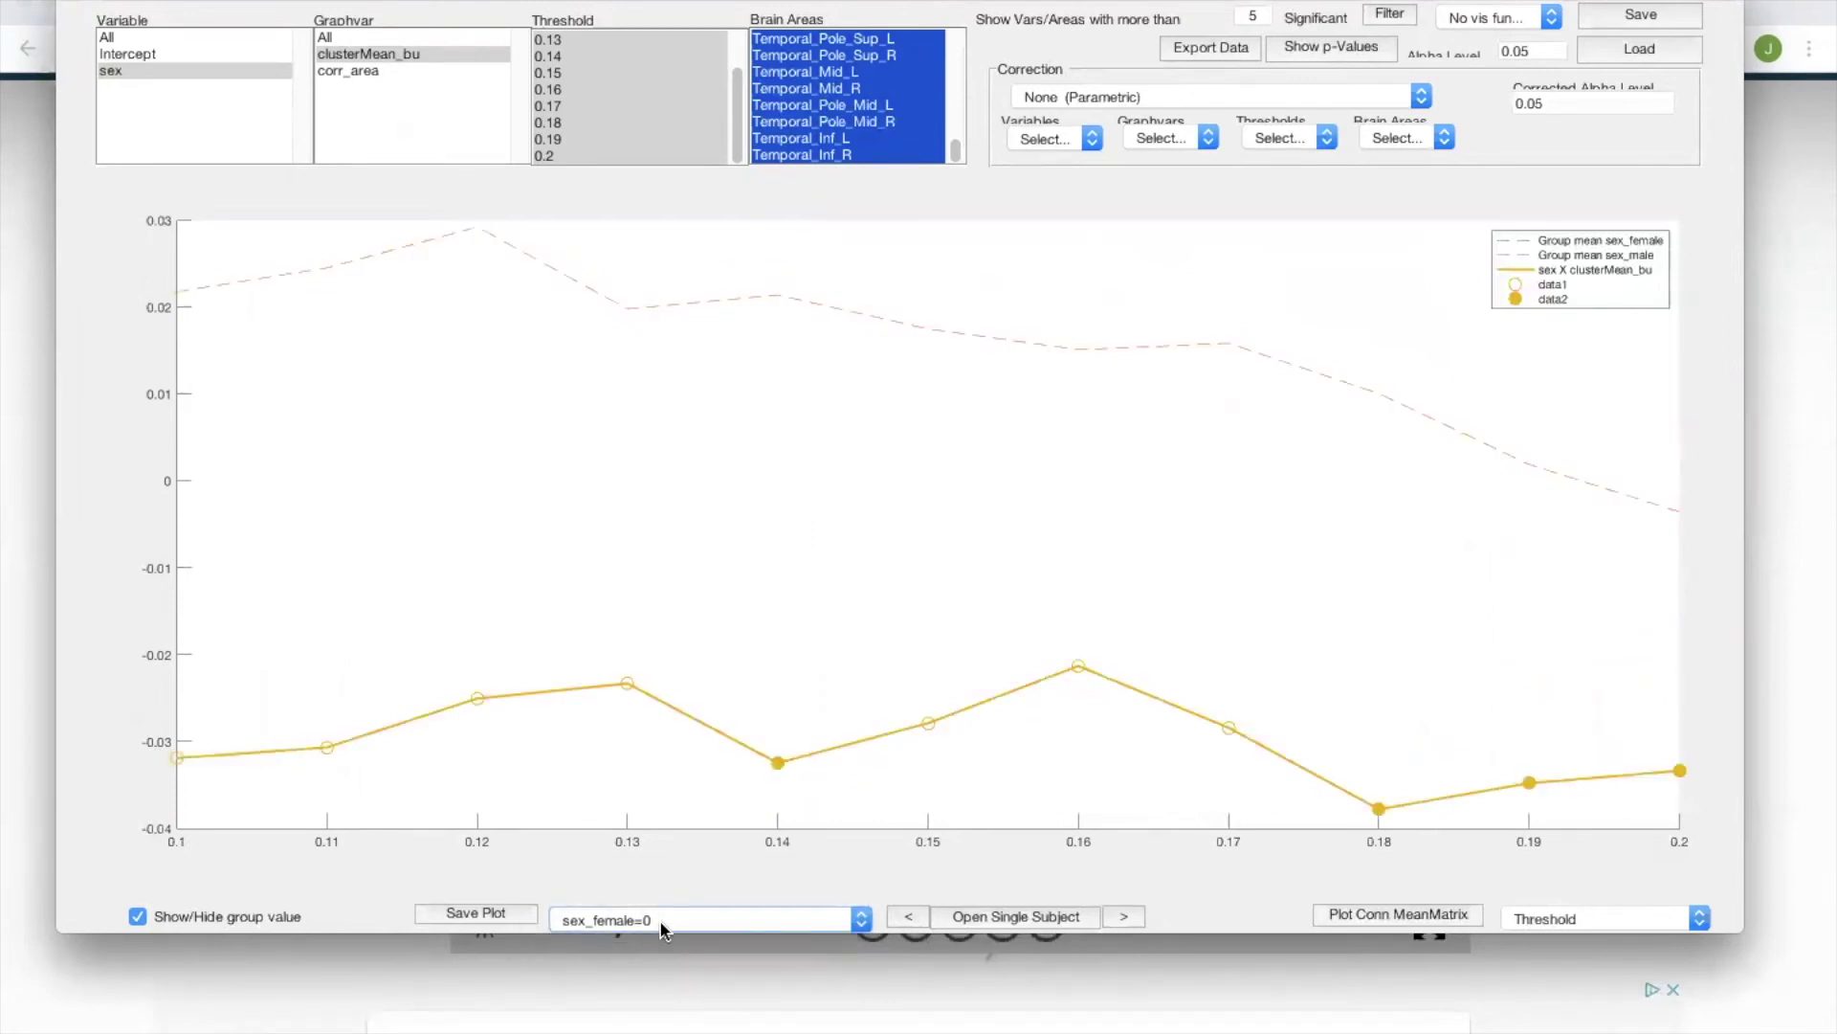
{"action": "left_click", "coordinate": [664, 924]}
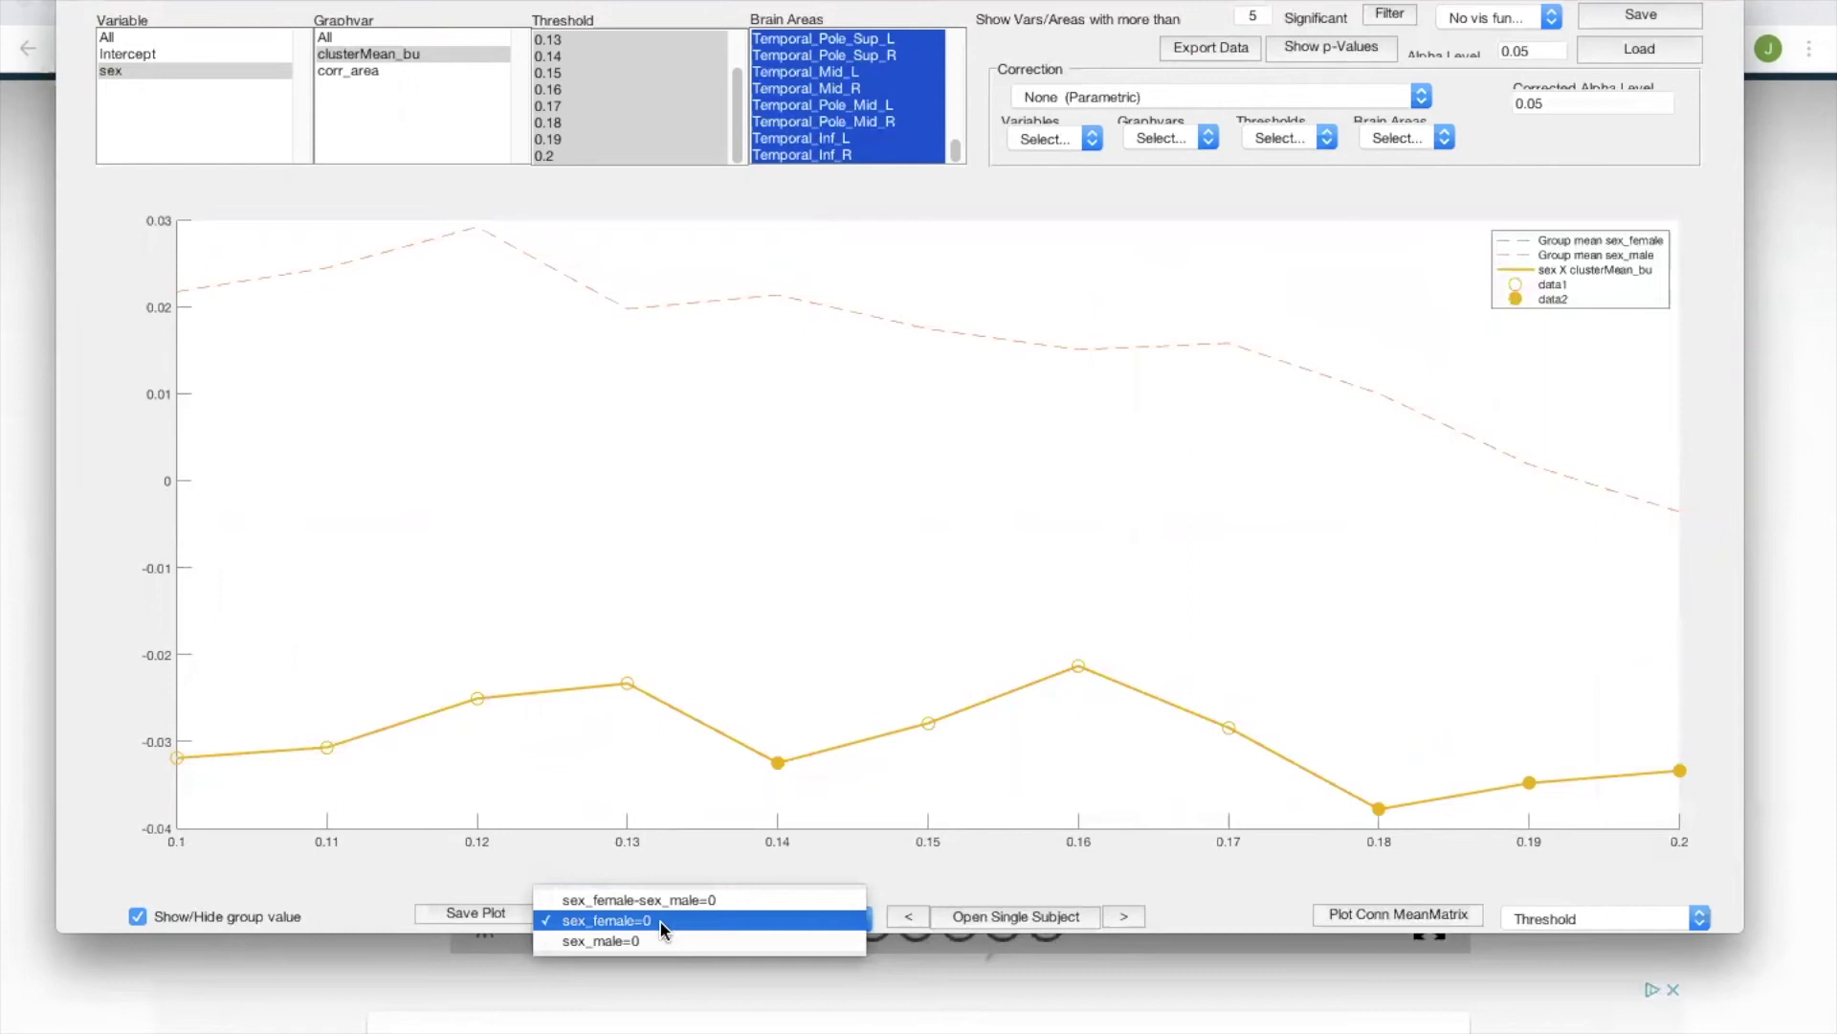
{"action": "left_click", "coordinate": [708, 898]}
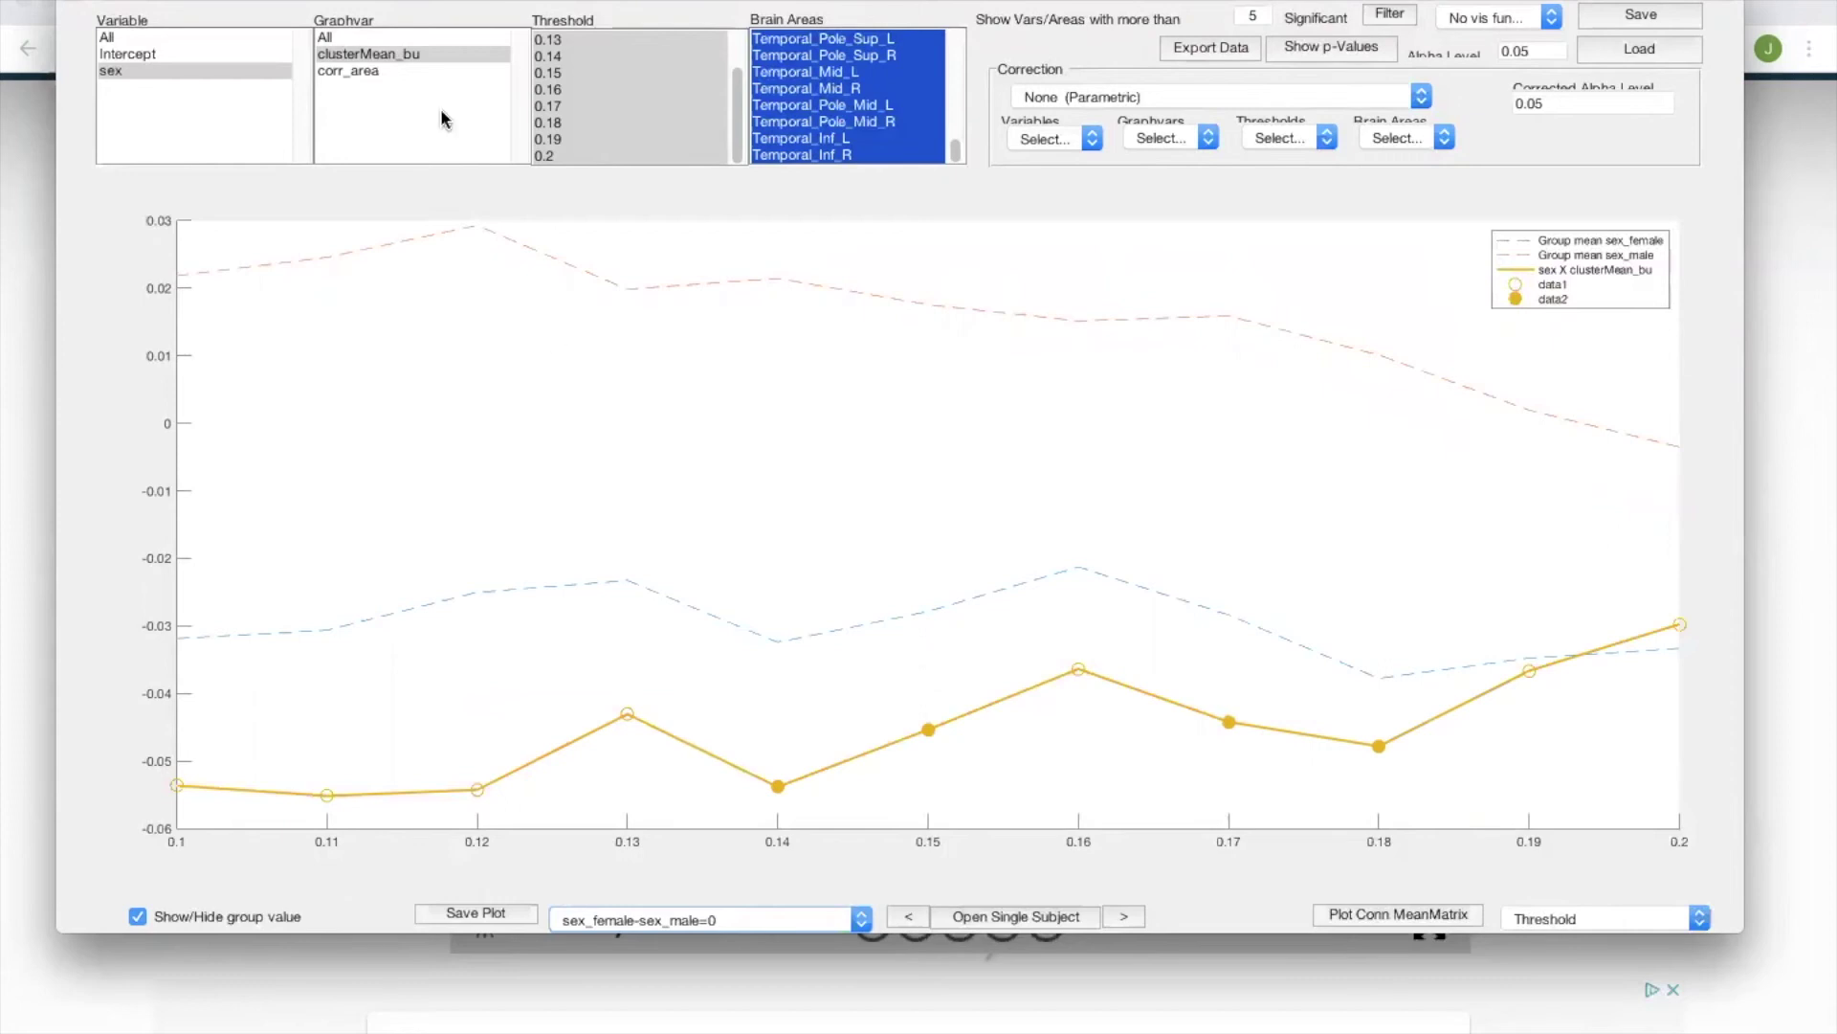
Plot the corr_area matrix of the sex effect at threshold 1 and inspect the statistics of individual links
{"action": "left_click", "coordinate": [346, 71]}
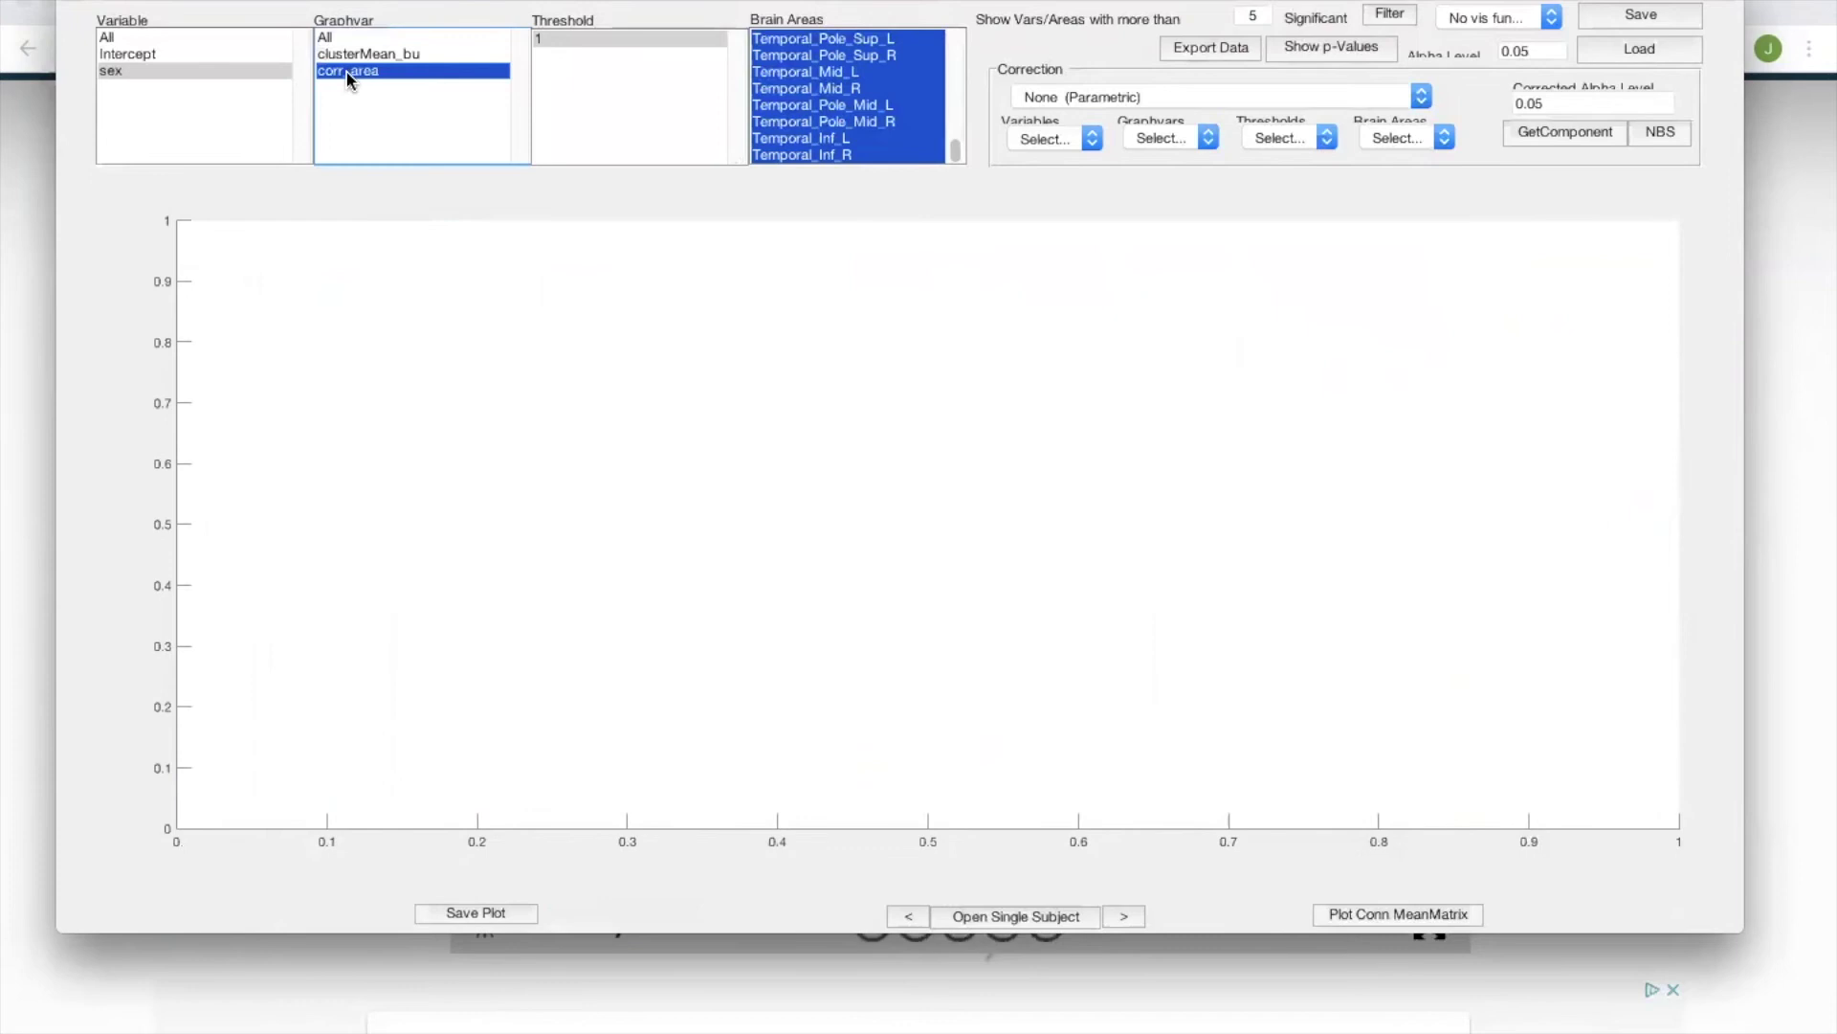
{"action": "left_click", "coordinate": [599, 39]}
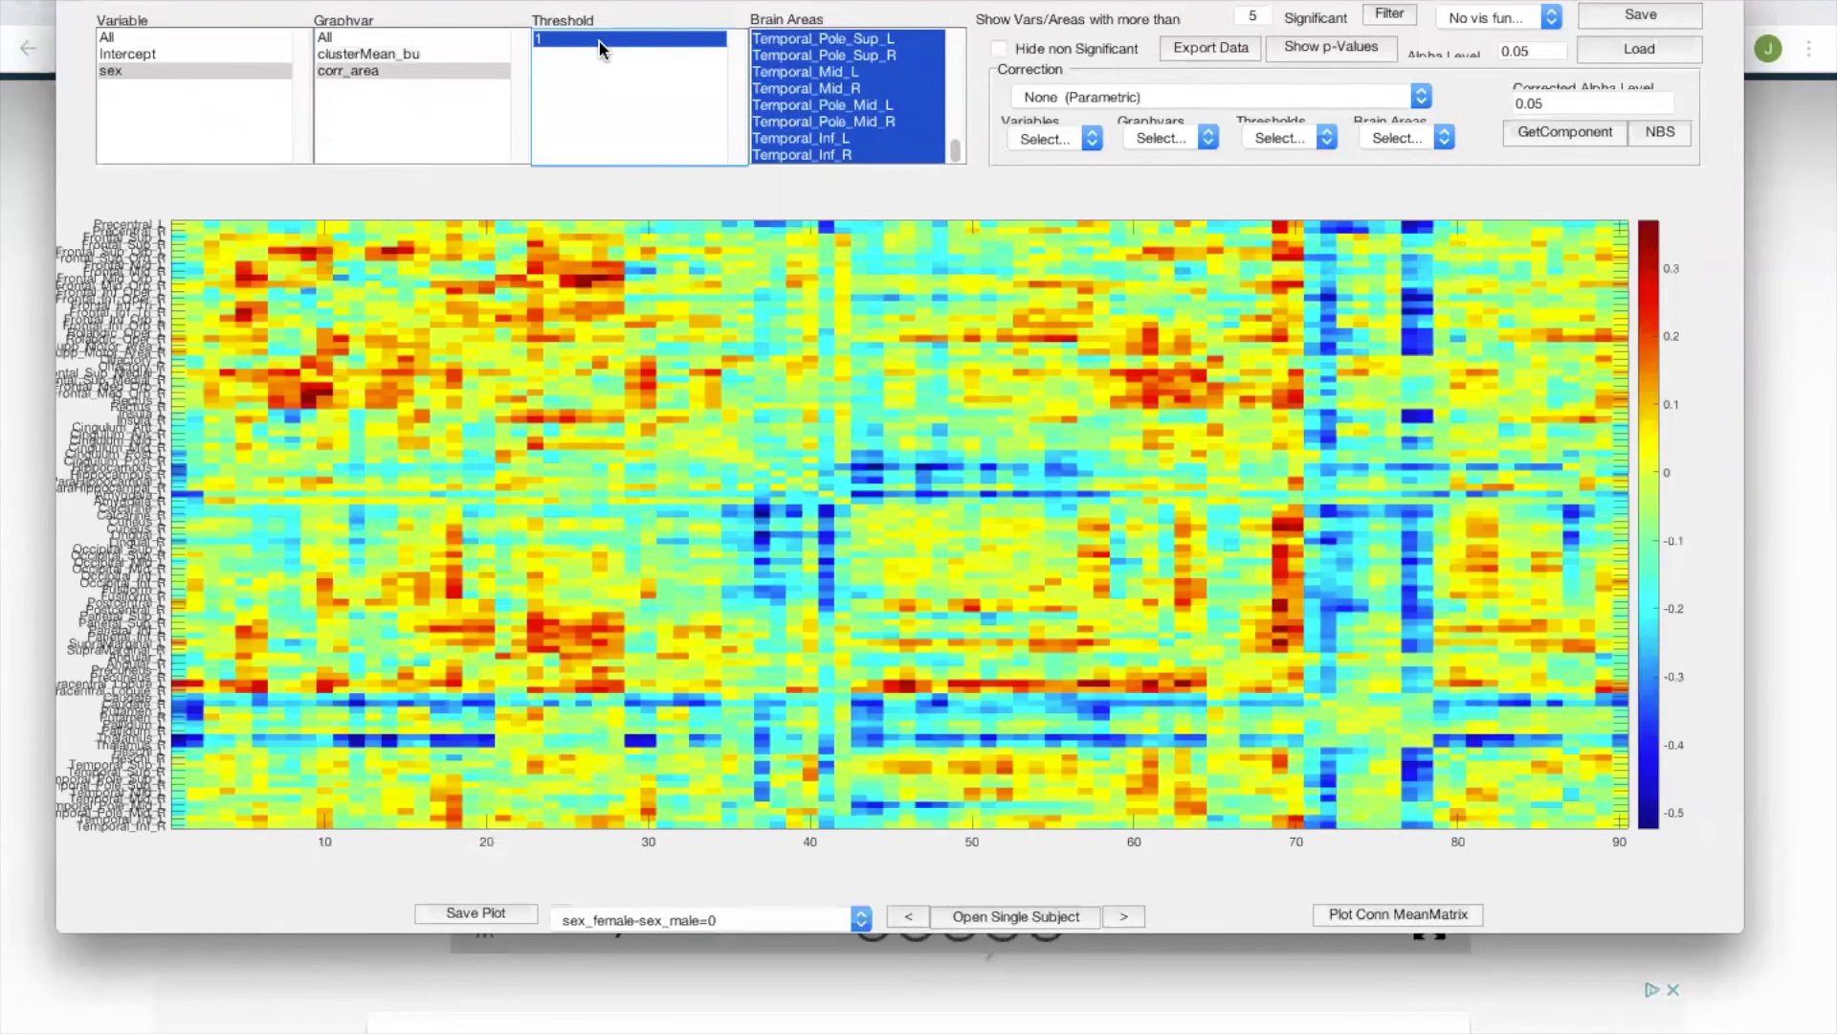
{"action": "left_click", "coordinate": [574, 459]}
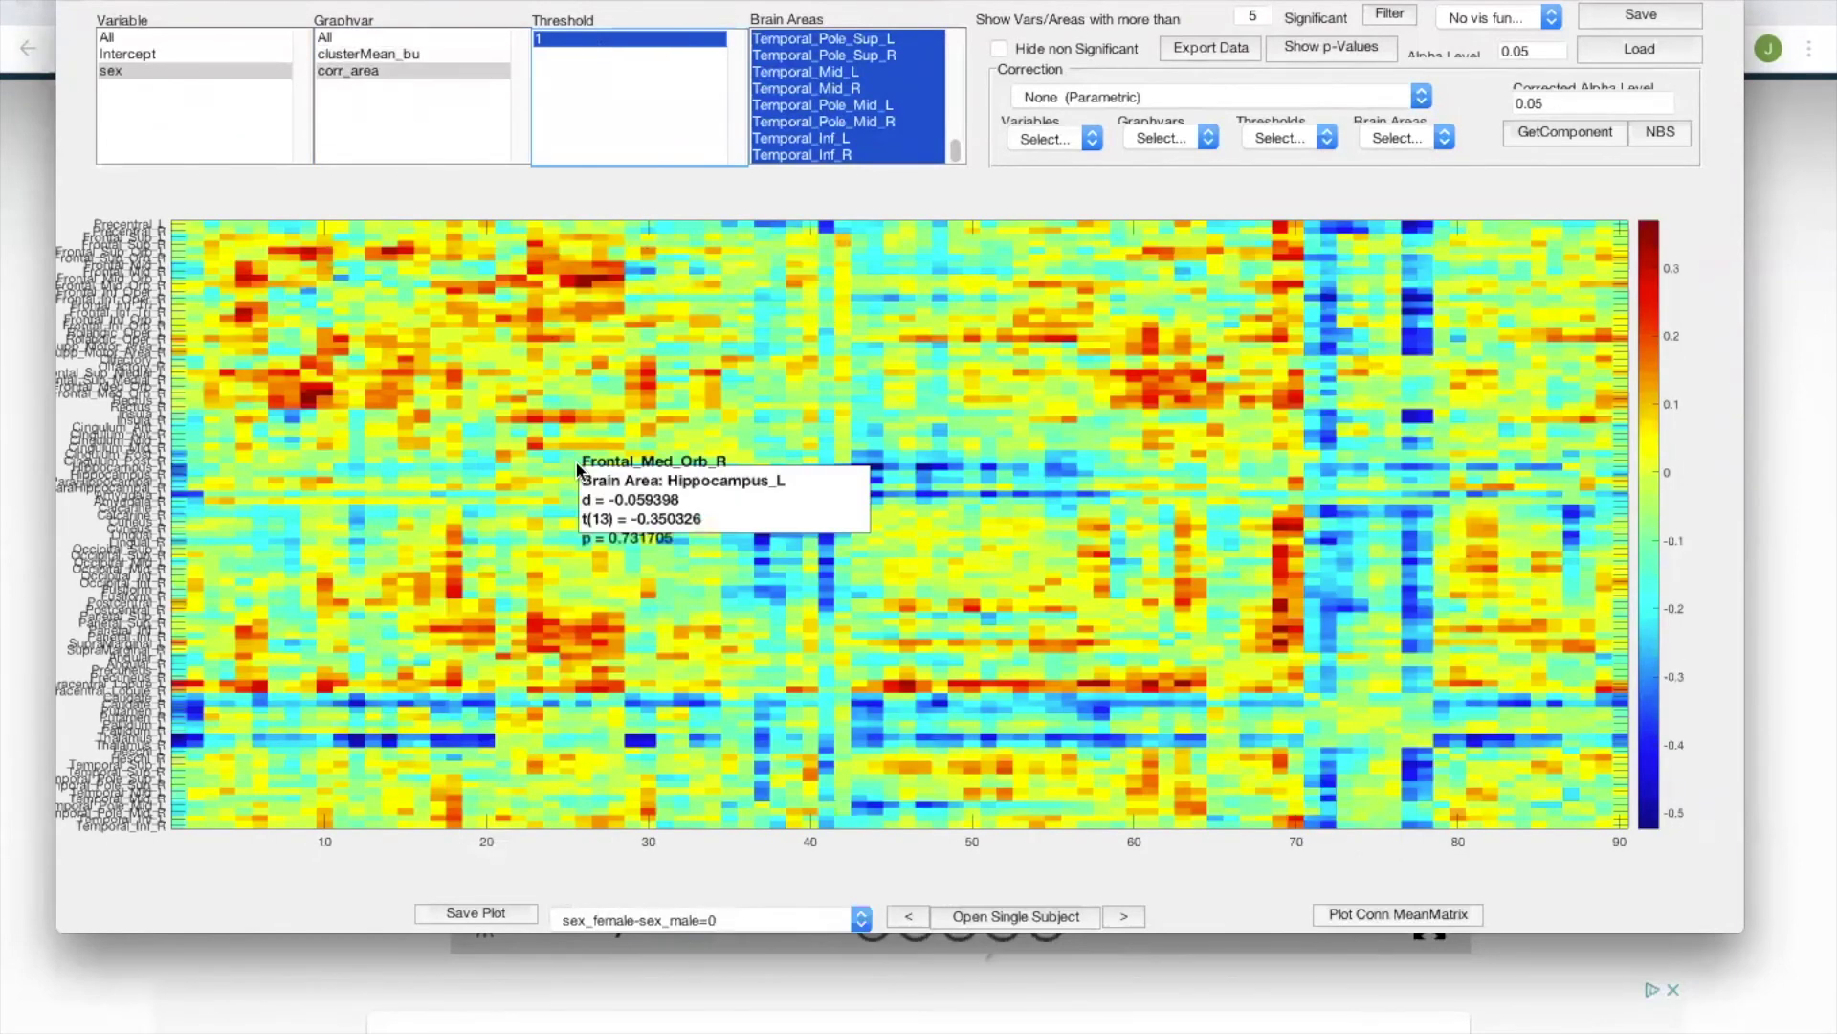
{"action": "left_click_drag", "start_coordinate": [581, 461], "coordinate": [897, 376]}
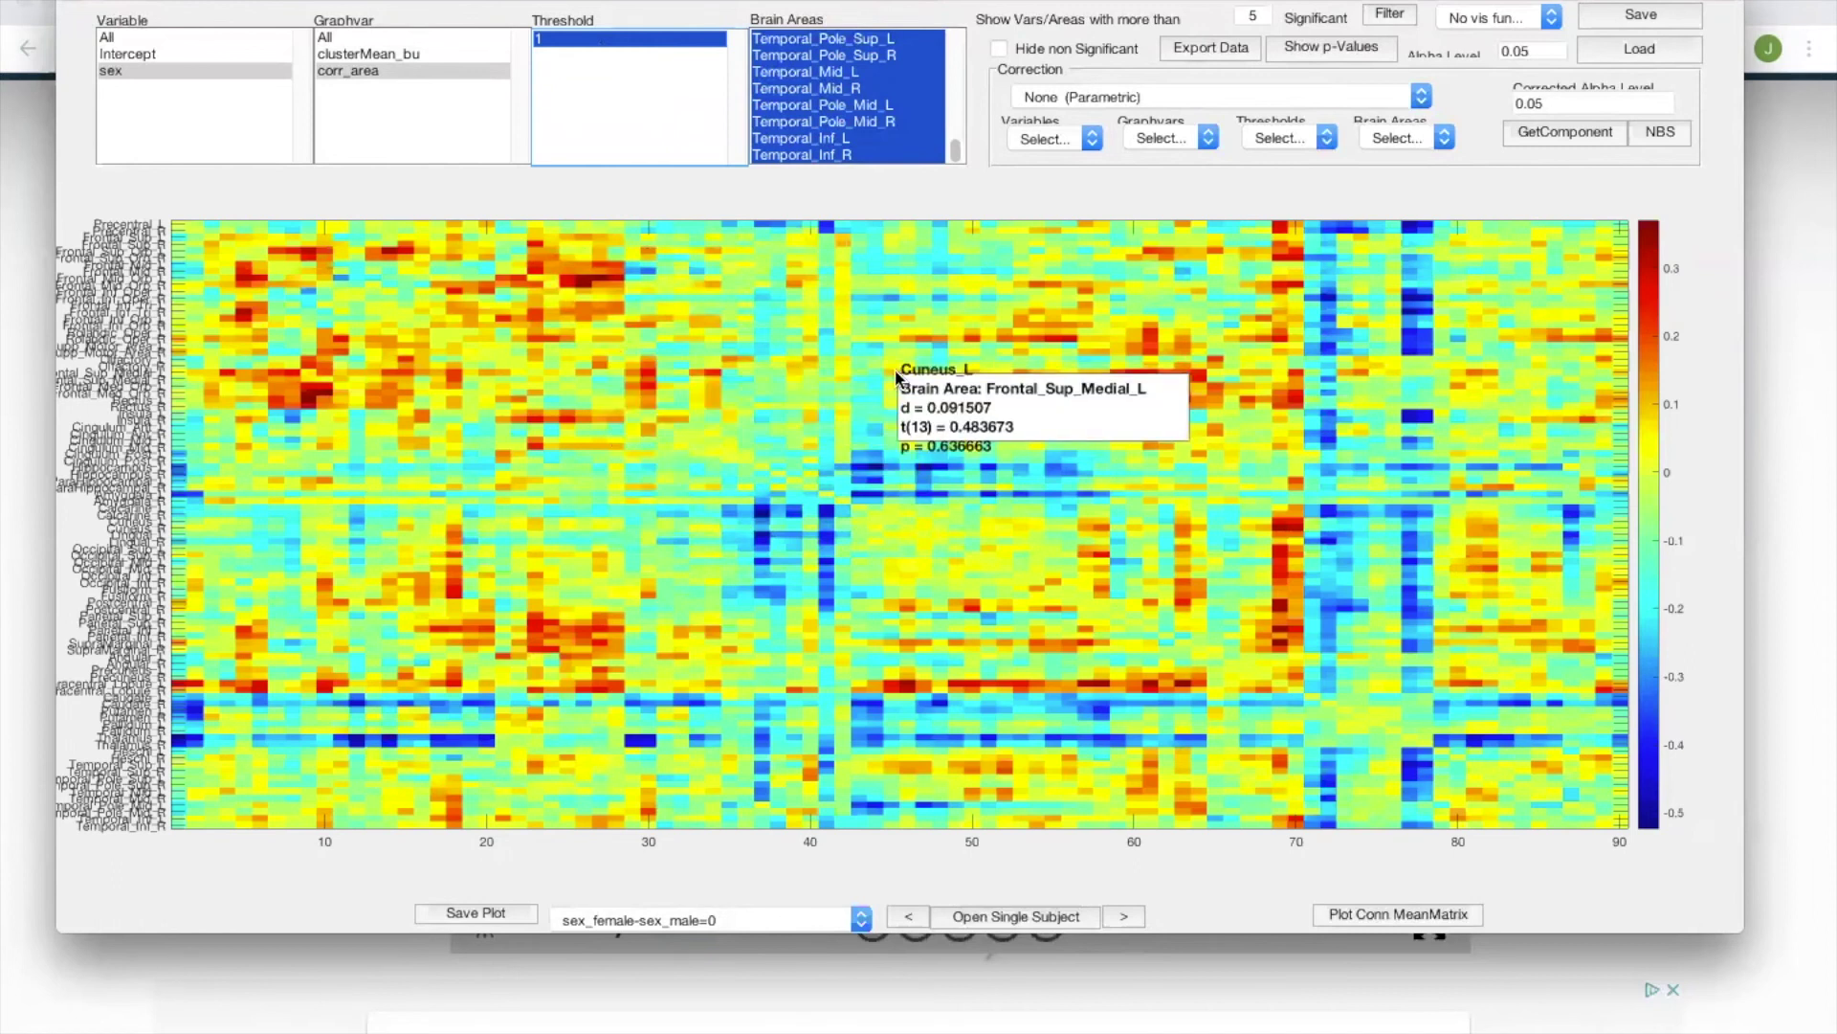
{"action": "left_click_drag", "start_coordinate": [897, 376], "coordinate": [967, 230]}
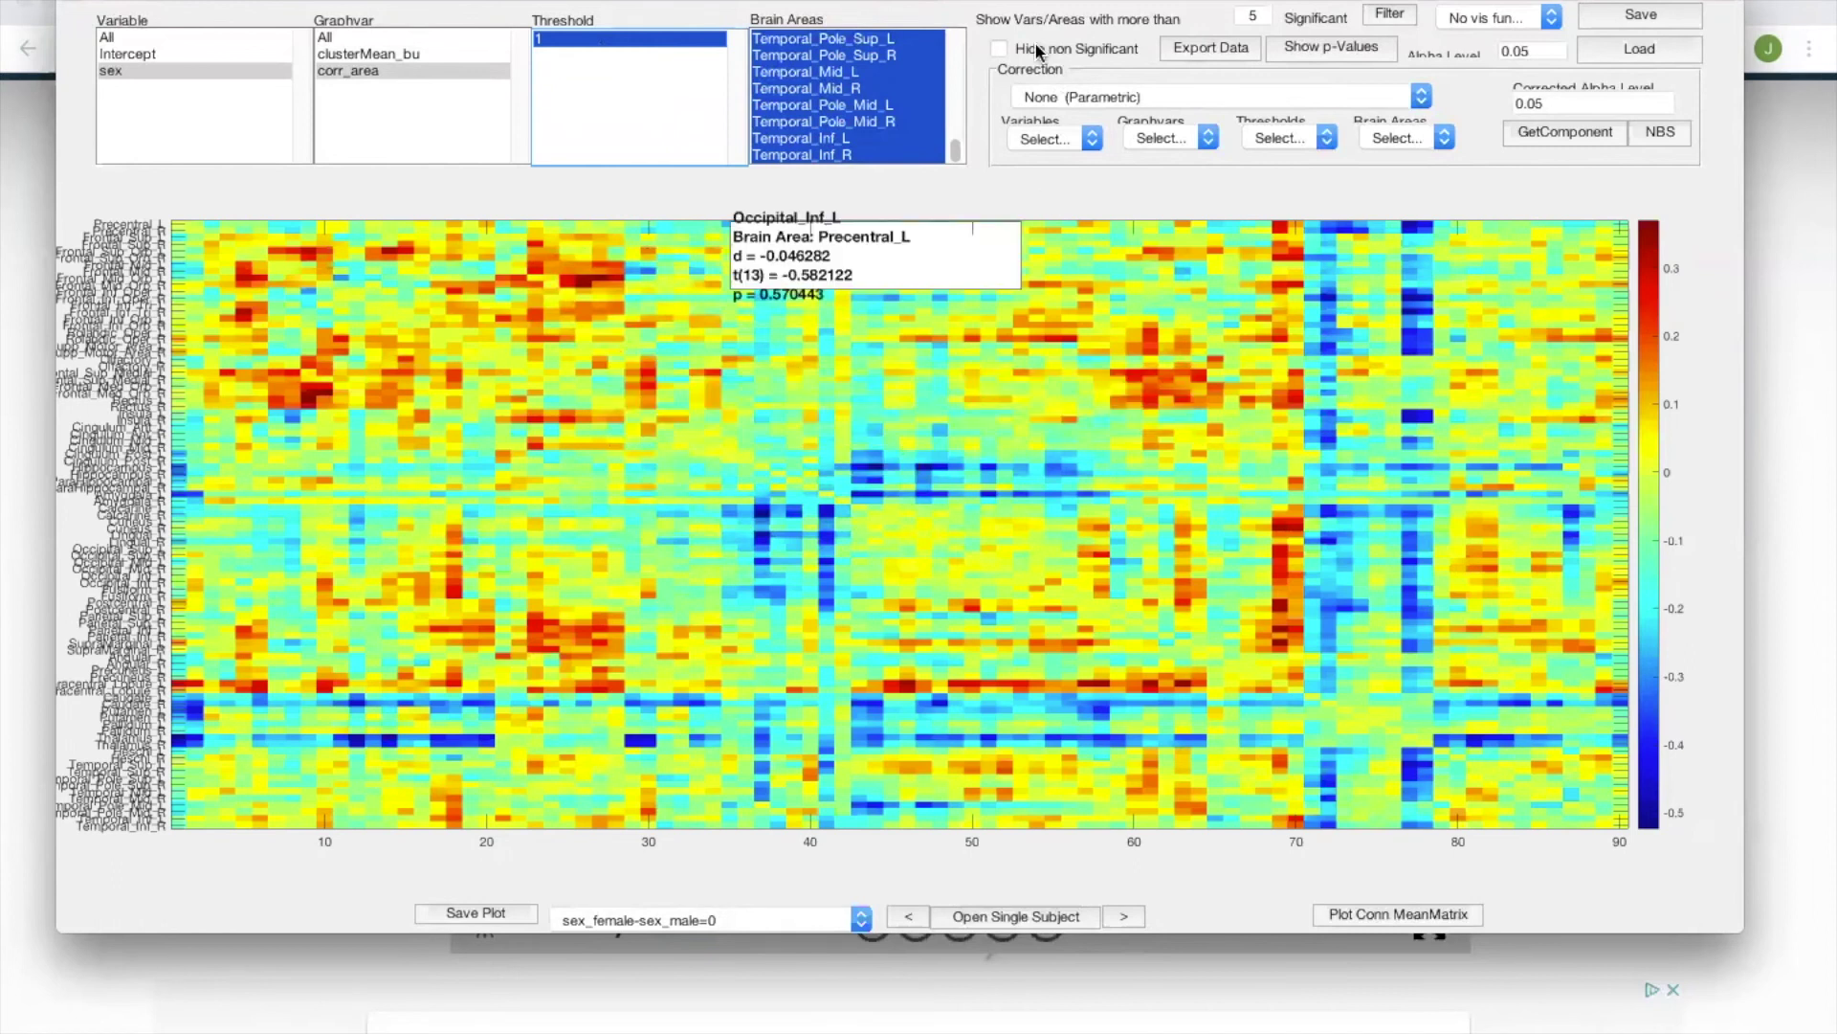
Hide the matrix's non-significant links and show the sex_female=0 contrast, inspecting individual links
{"action": "left_click", "coordinate": [1039, 50]}
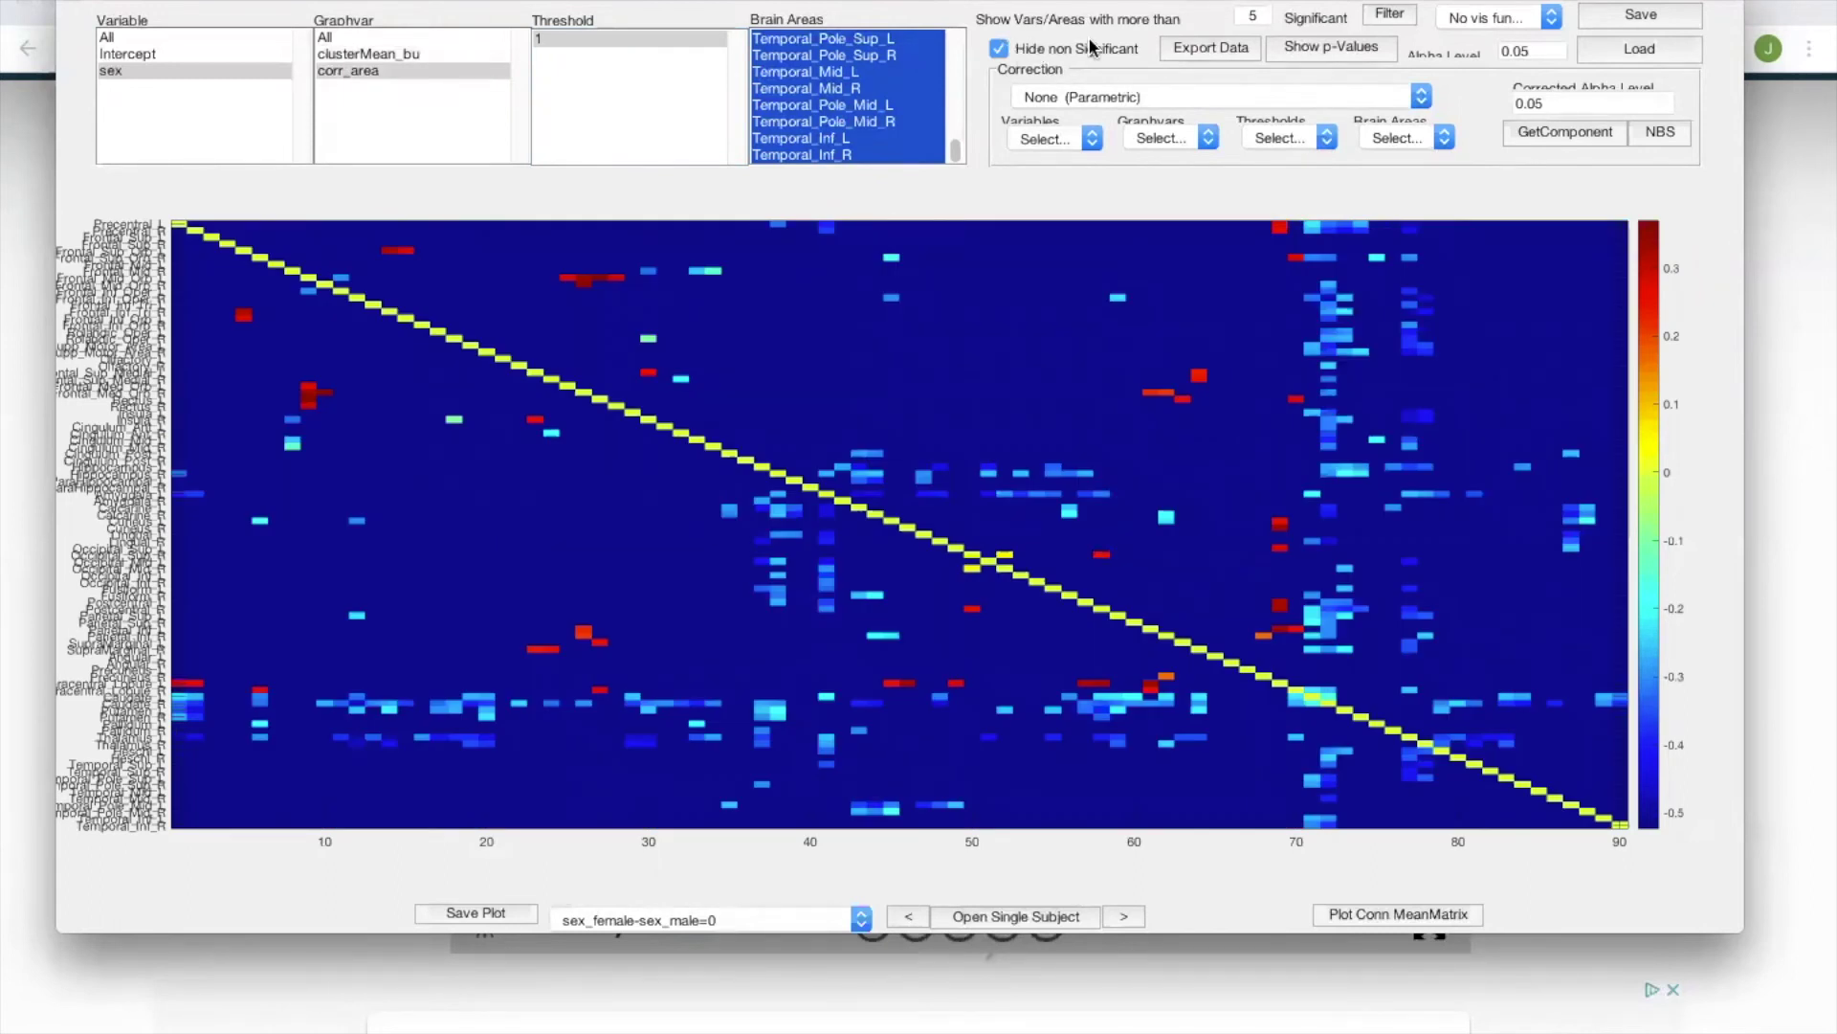
{"action": "left_click_drag", "start_coordinate": [1022, 296], "coordinate": [885, 525]}
{"action": "left_click", "coordinate": [626, 921]}
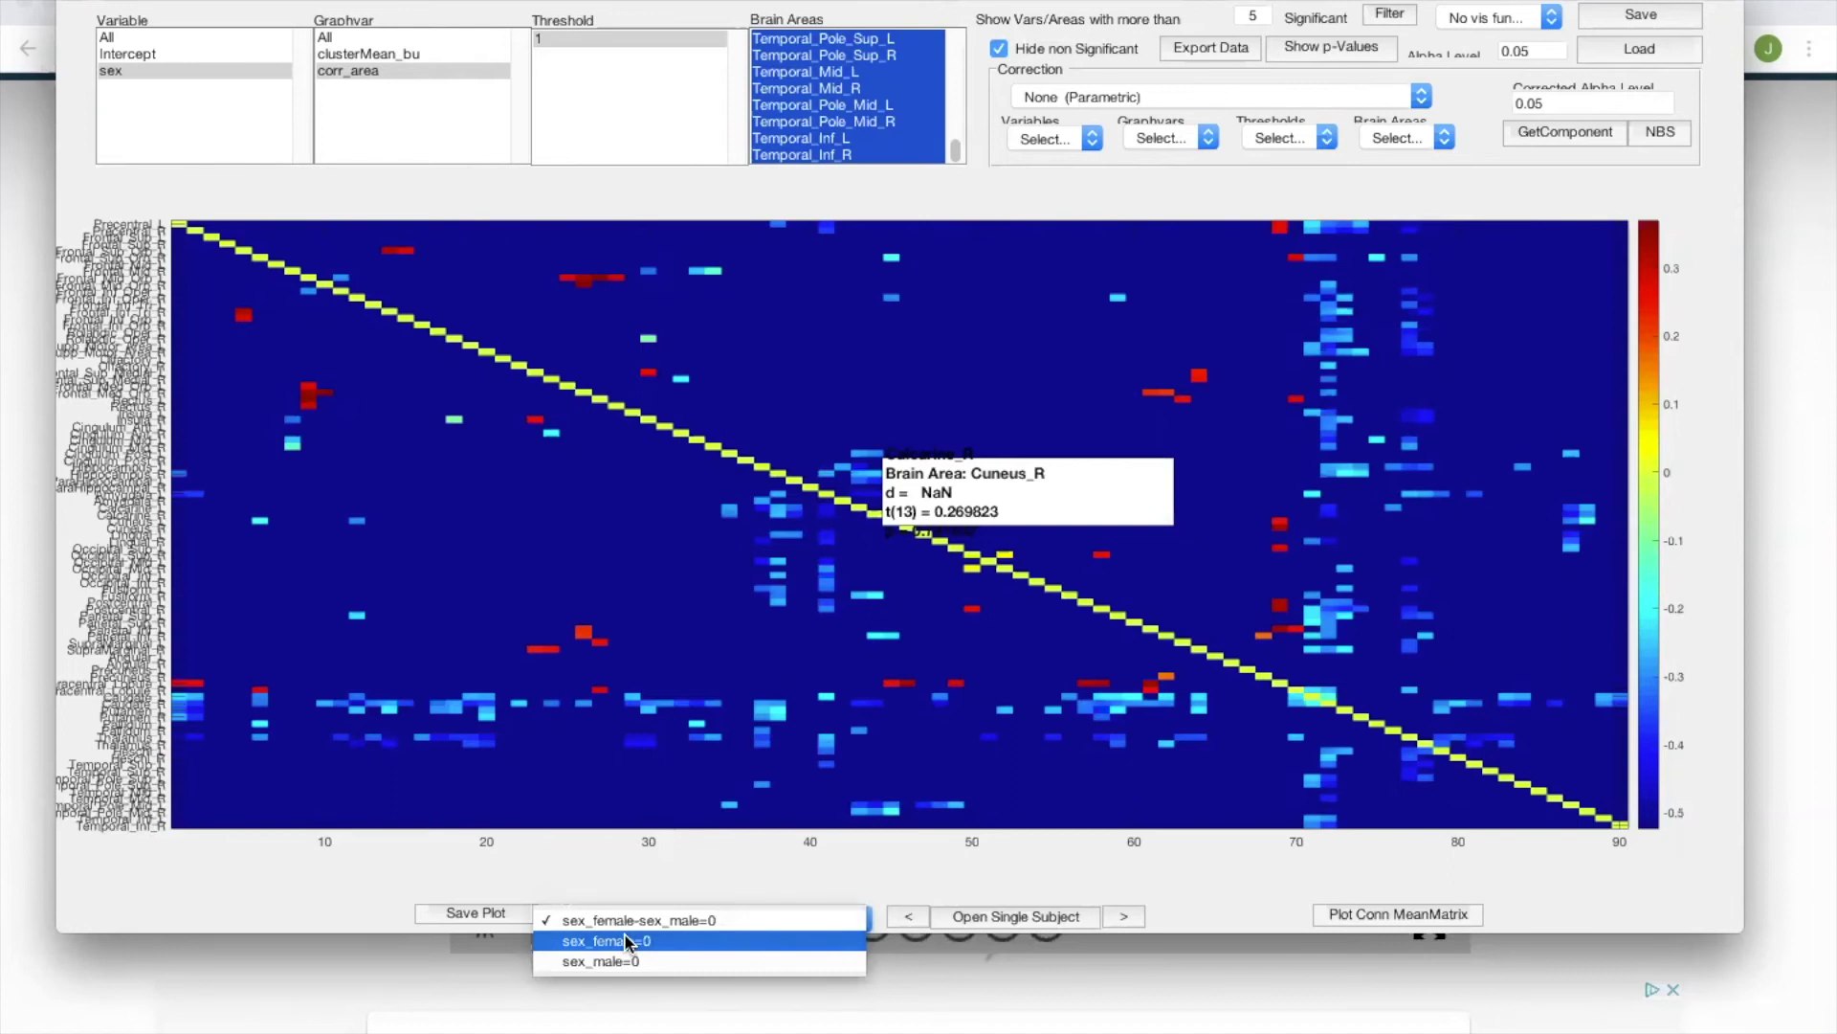
{"action": "left_click", "coordinate": [627, 941]}
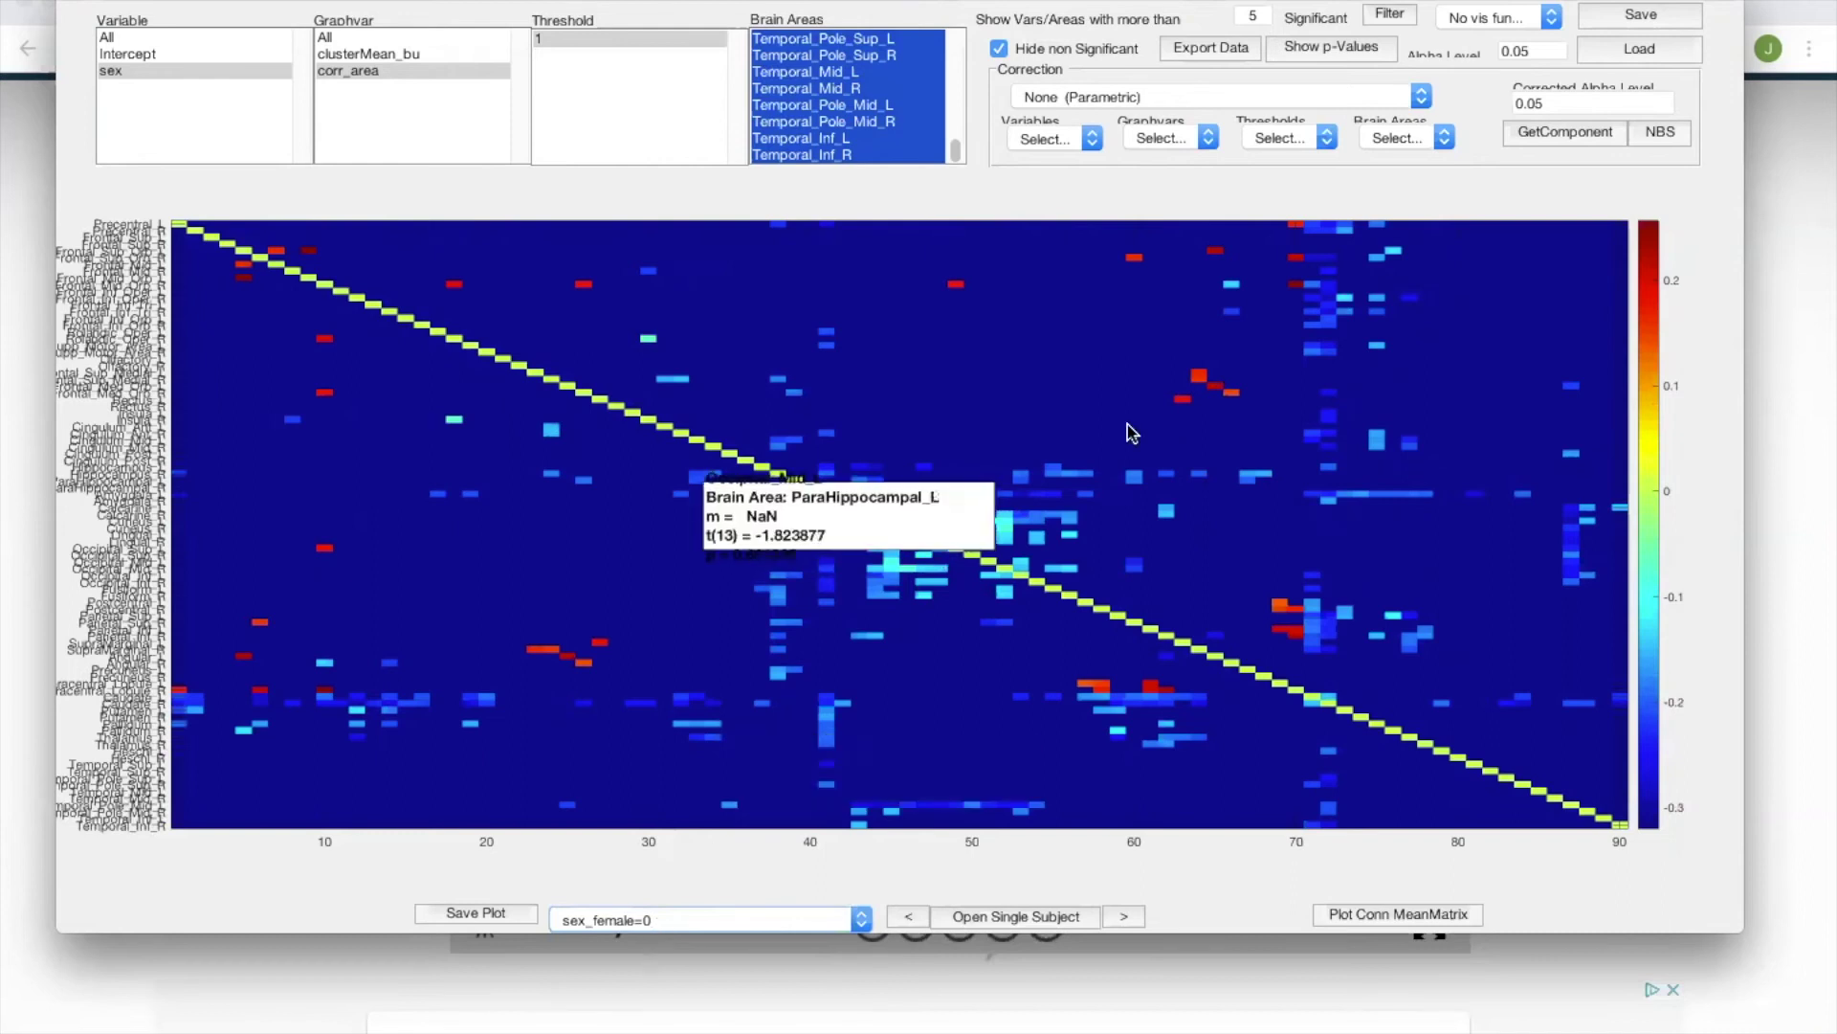
{"action": "mouse_move", "coordinate": [1198, 378]}
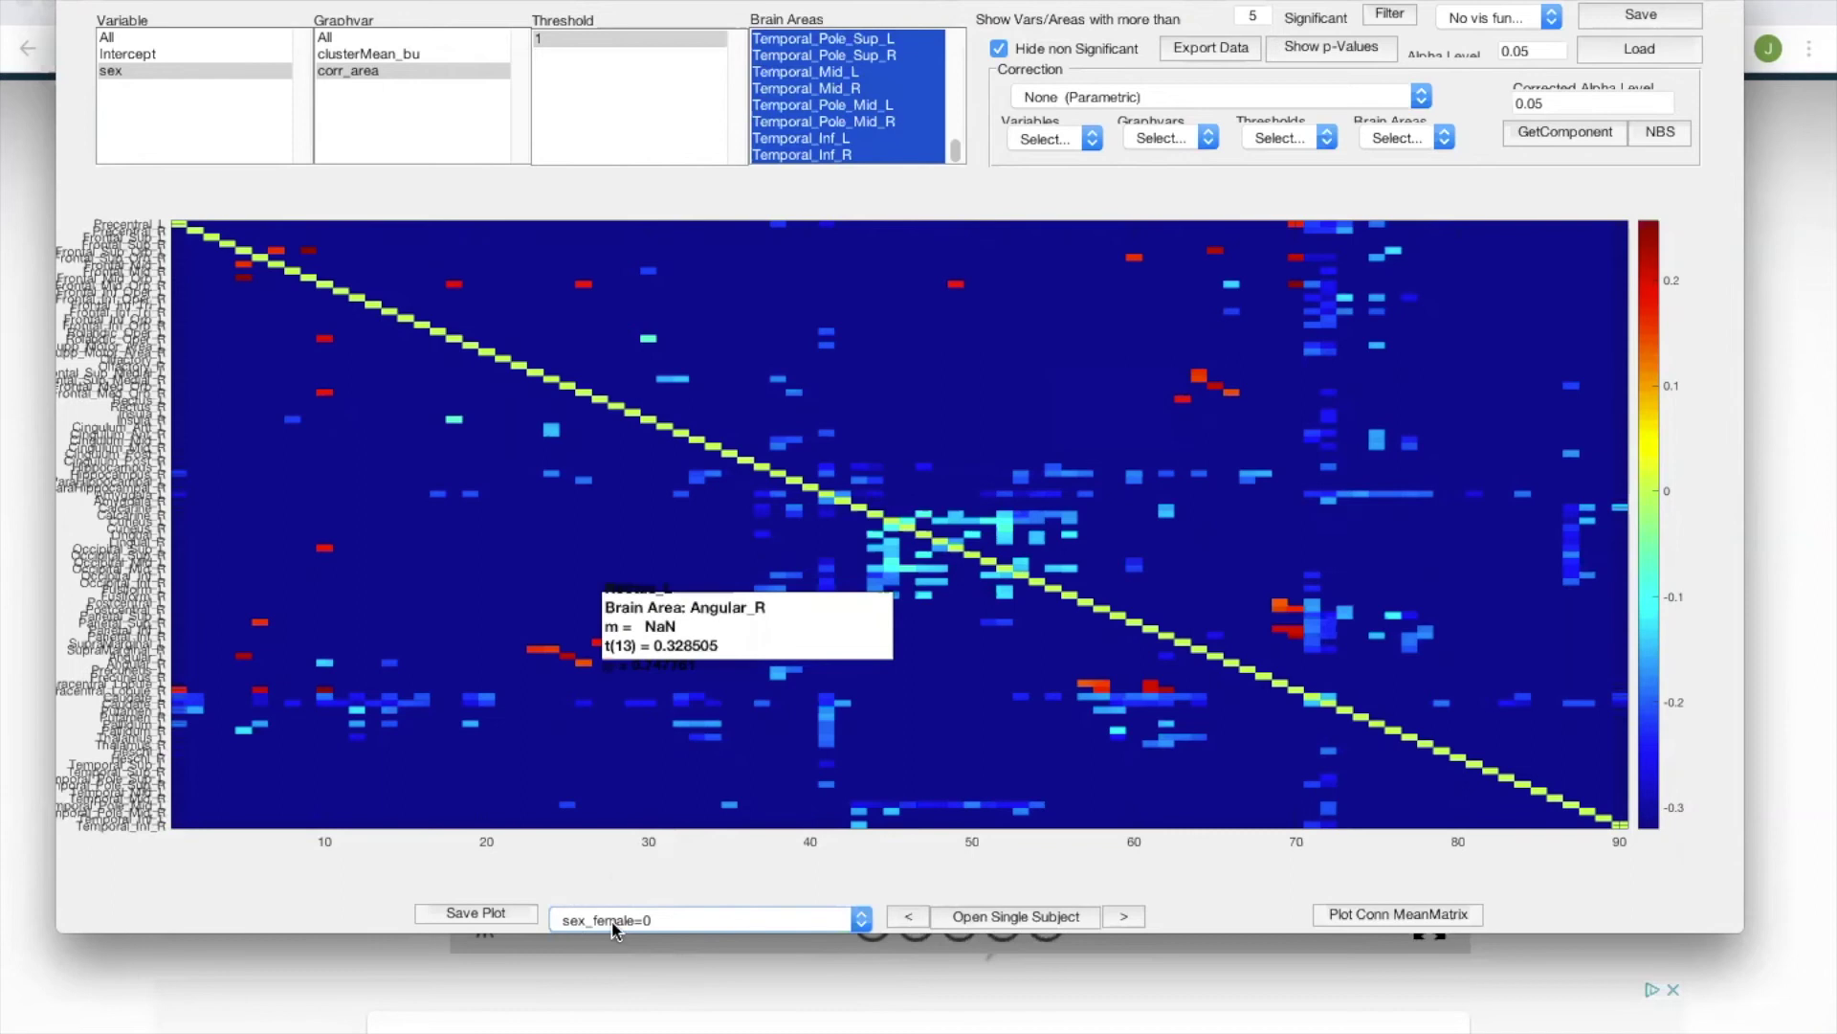
{"action": "mouse_move", "coordinate": [709, 742]}
Return to the main GraphVar window and remove sex from the between factors
{"action": "key", "text": "Down"}
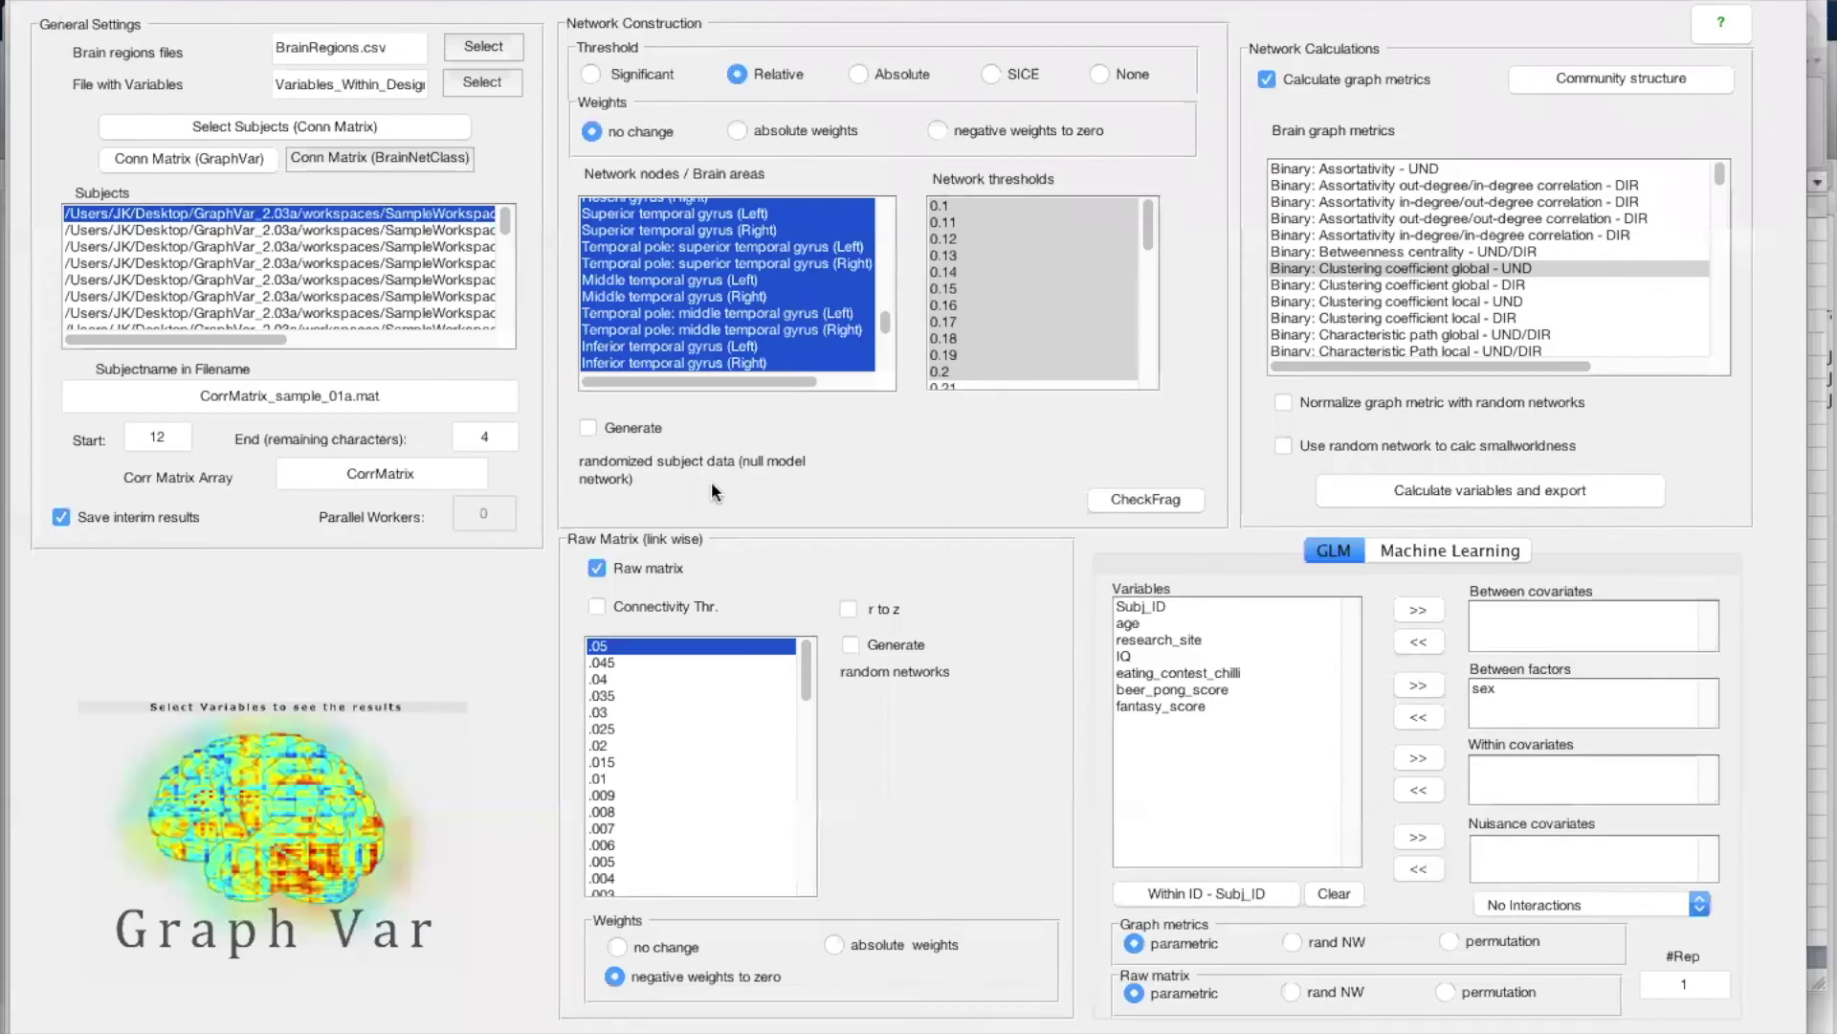
{"action": "left_click", "coordinate": [1489, 689]}
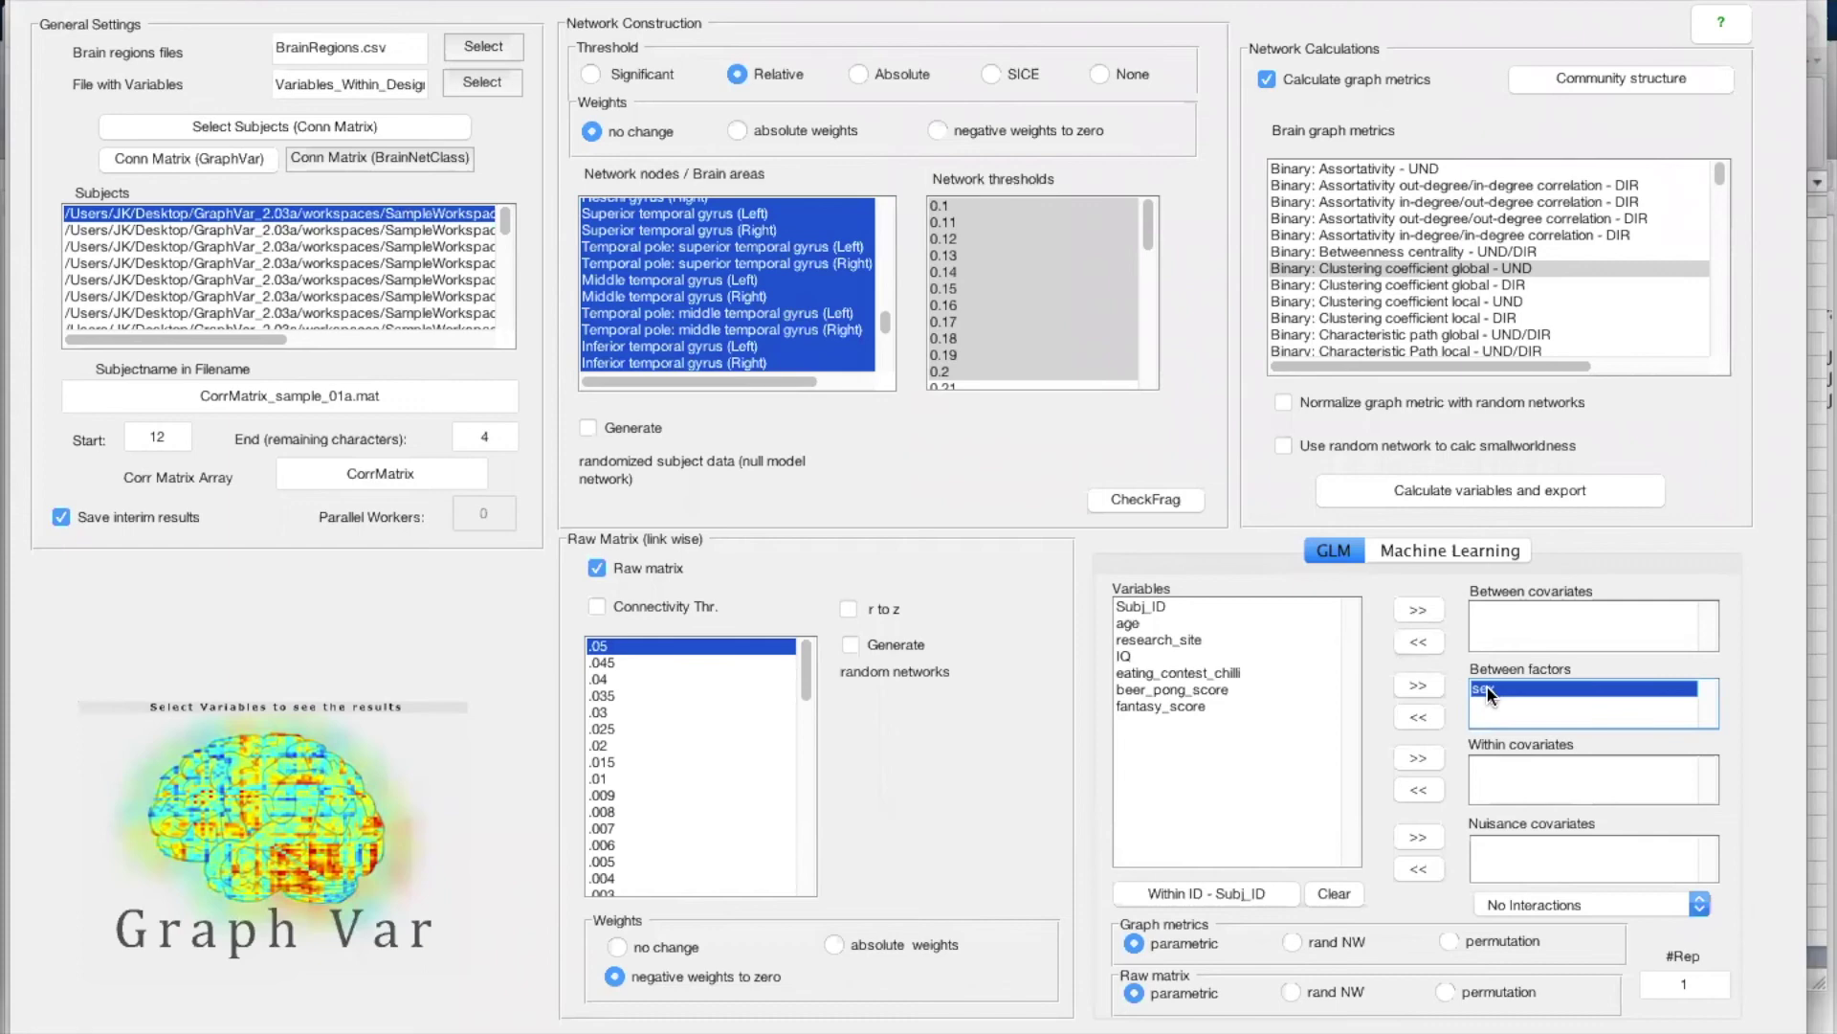
{"action": "left_click", "coordinate": [1417, 720]}
Switch to the GraphVar tutorial PDF in Preview and show page 61, Within design II (change of efficiency and behavior T1 T2)
{"action": "key", "text": "ctrl+Up"}
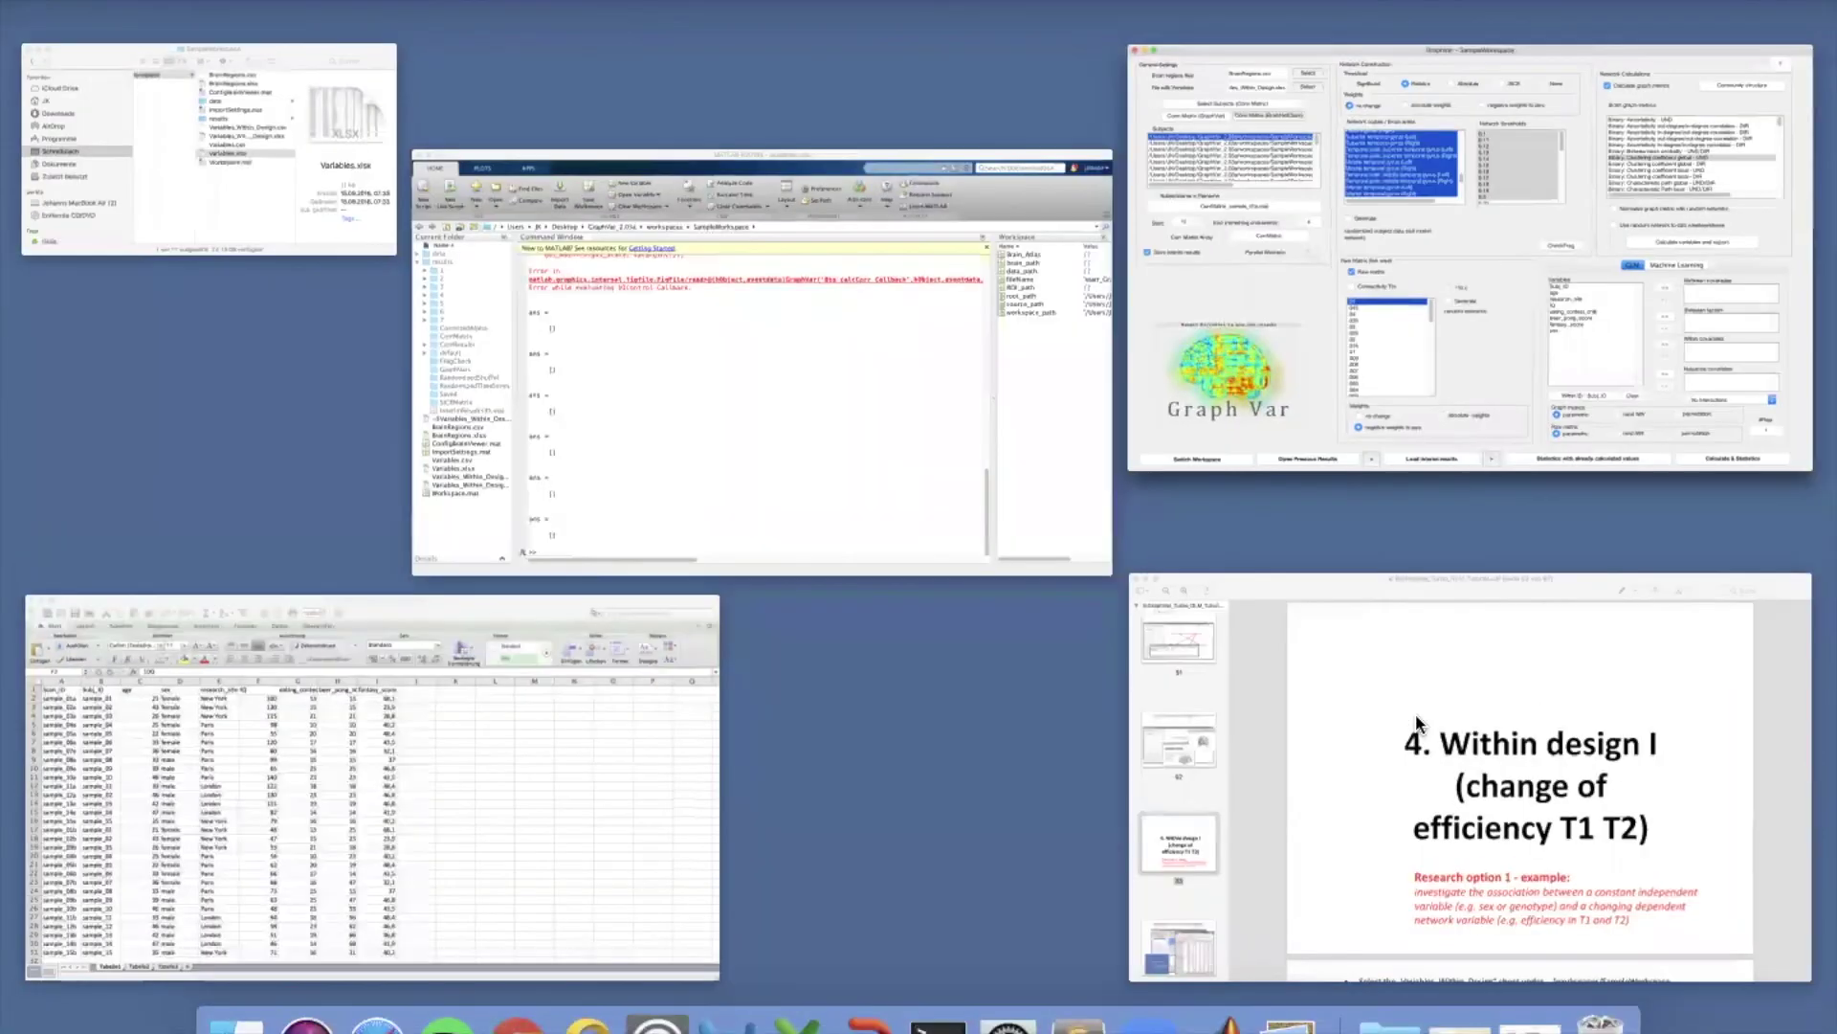
{"action": "left_click", "coordinate": [1491, 750]}
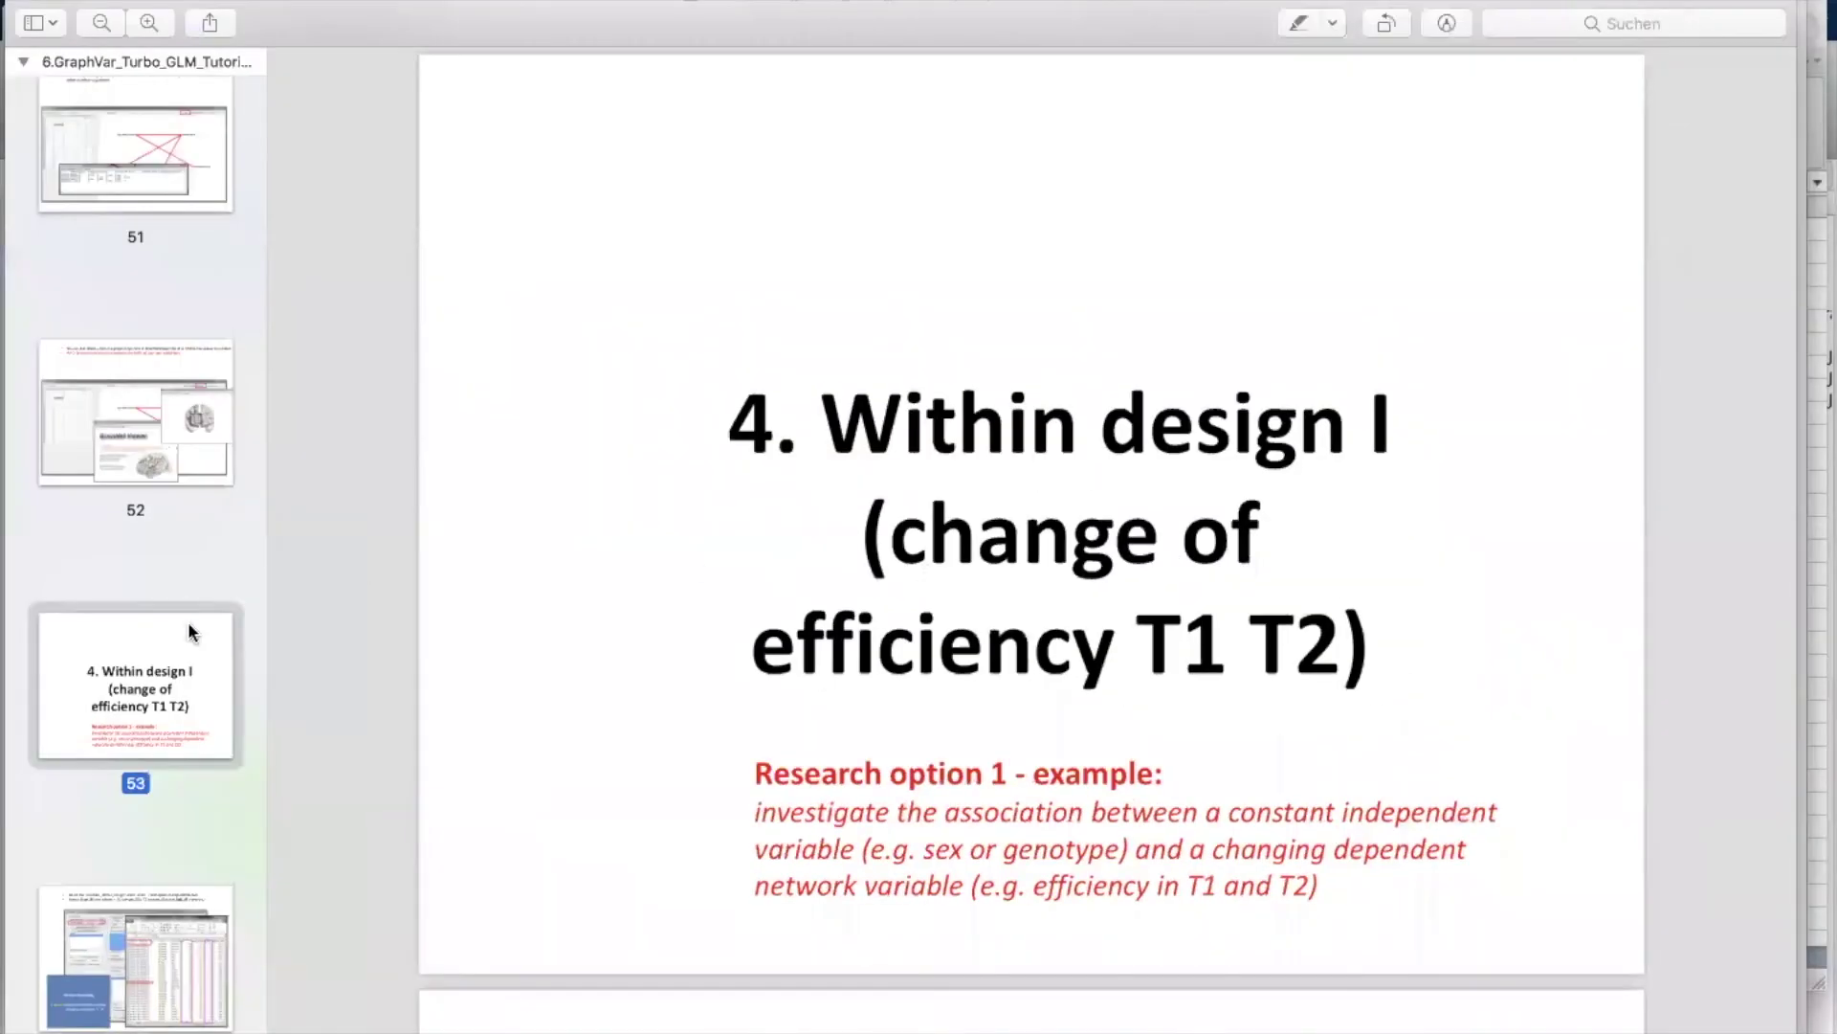
{"action": "scroll", "coordinate": [147, 756], "scroll_direction": "down", "scroll_amount": 10}
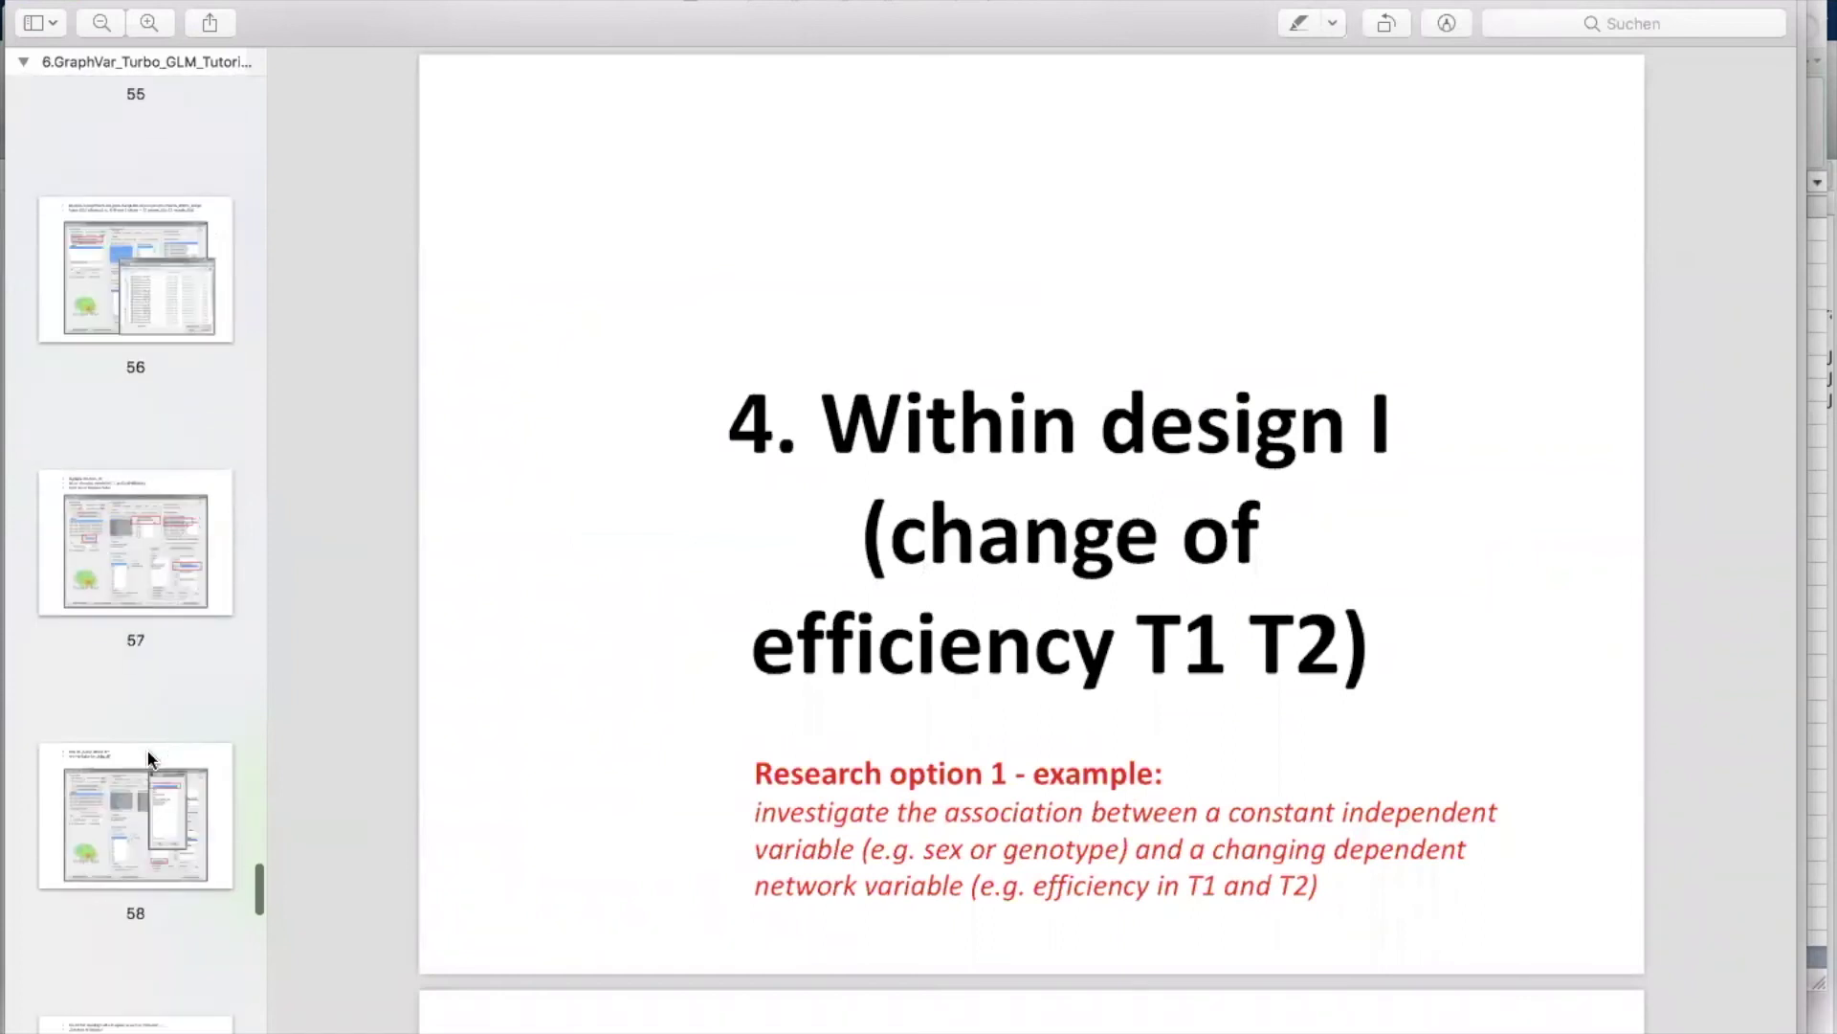
{"action": "scroll", "coordinate": [146, 749], "scroll_direction": "down", "scroll_amount": 6}
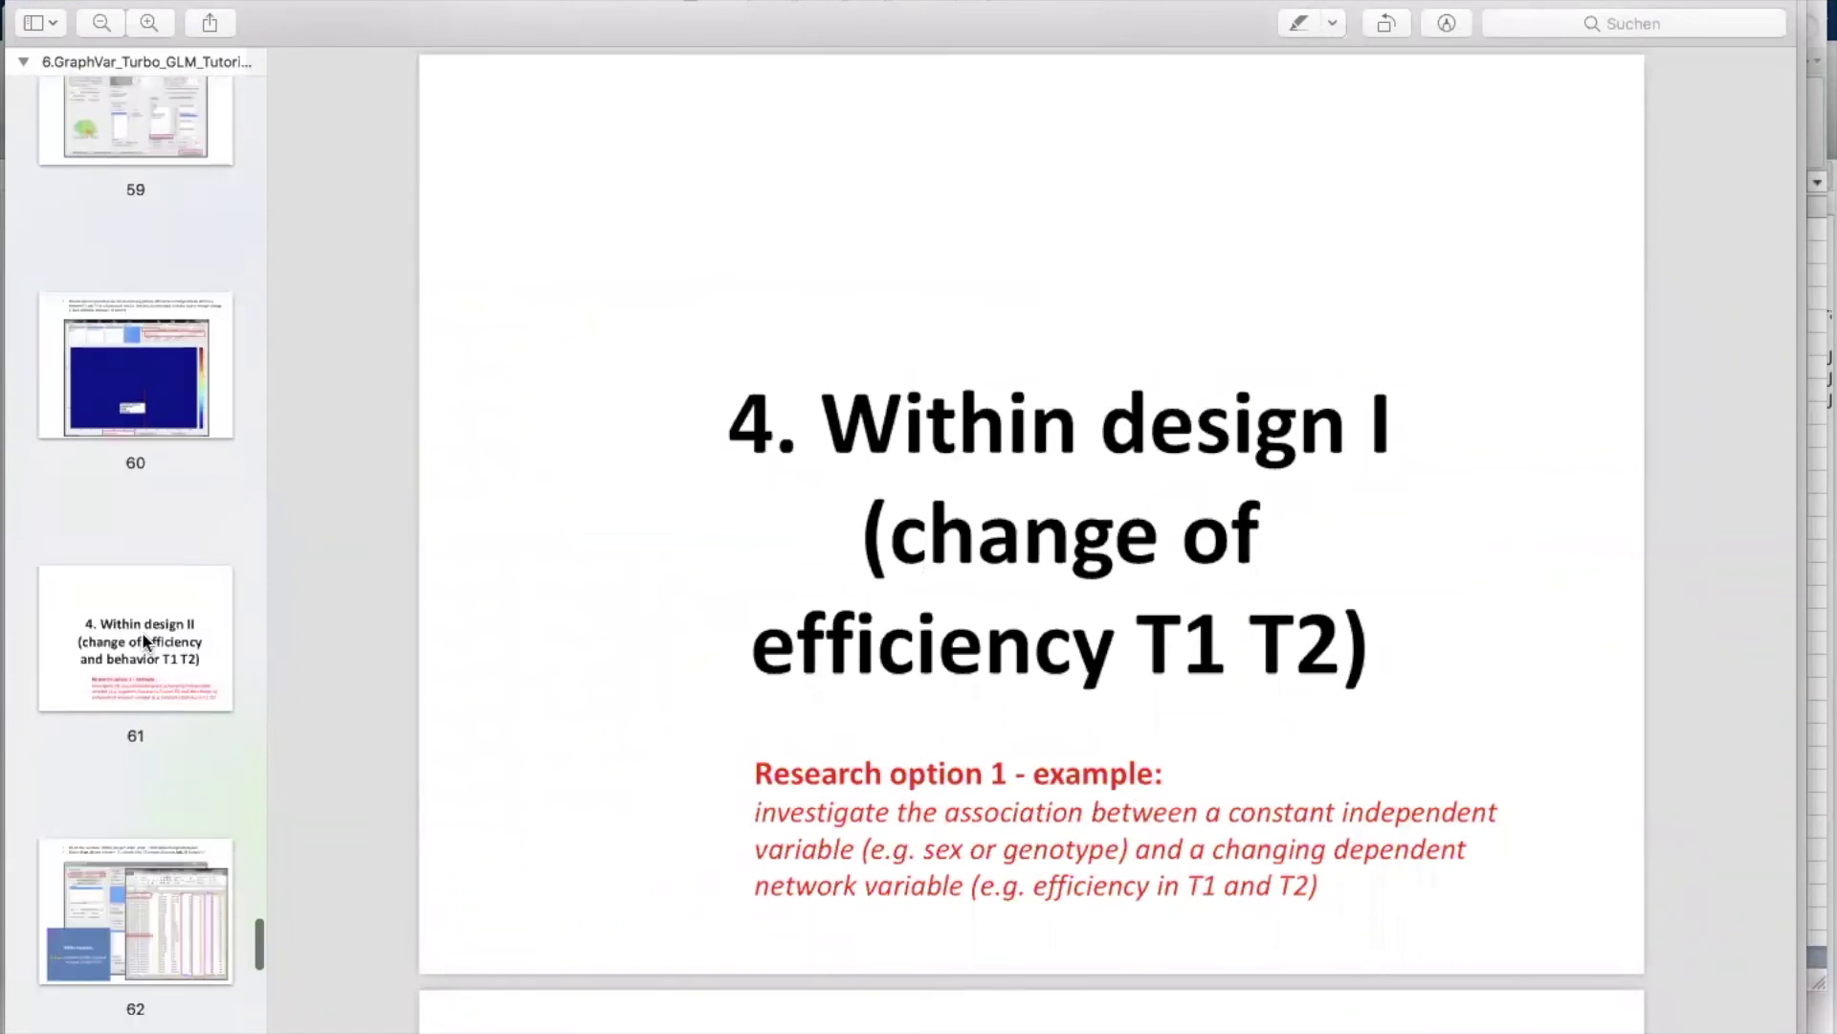
{"action": "left_click", "coordinate": [141, 631]}
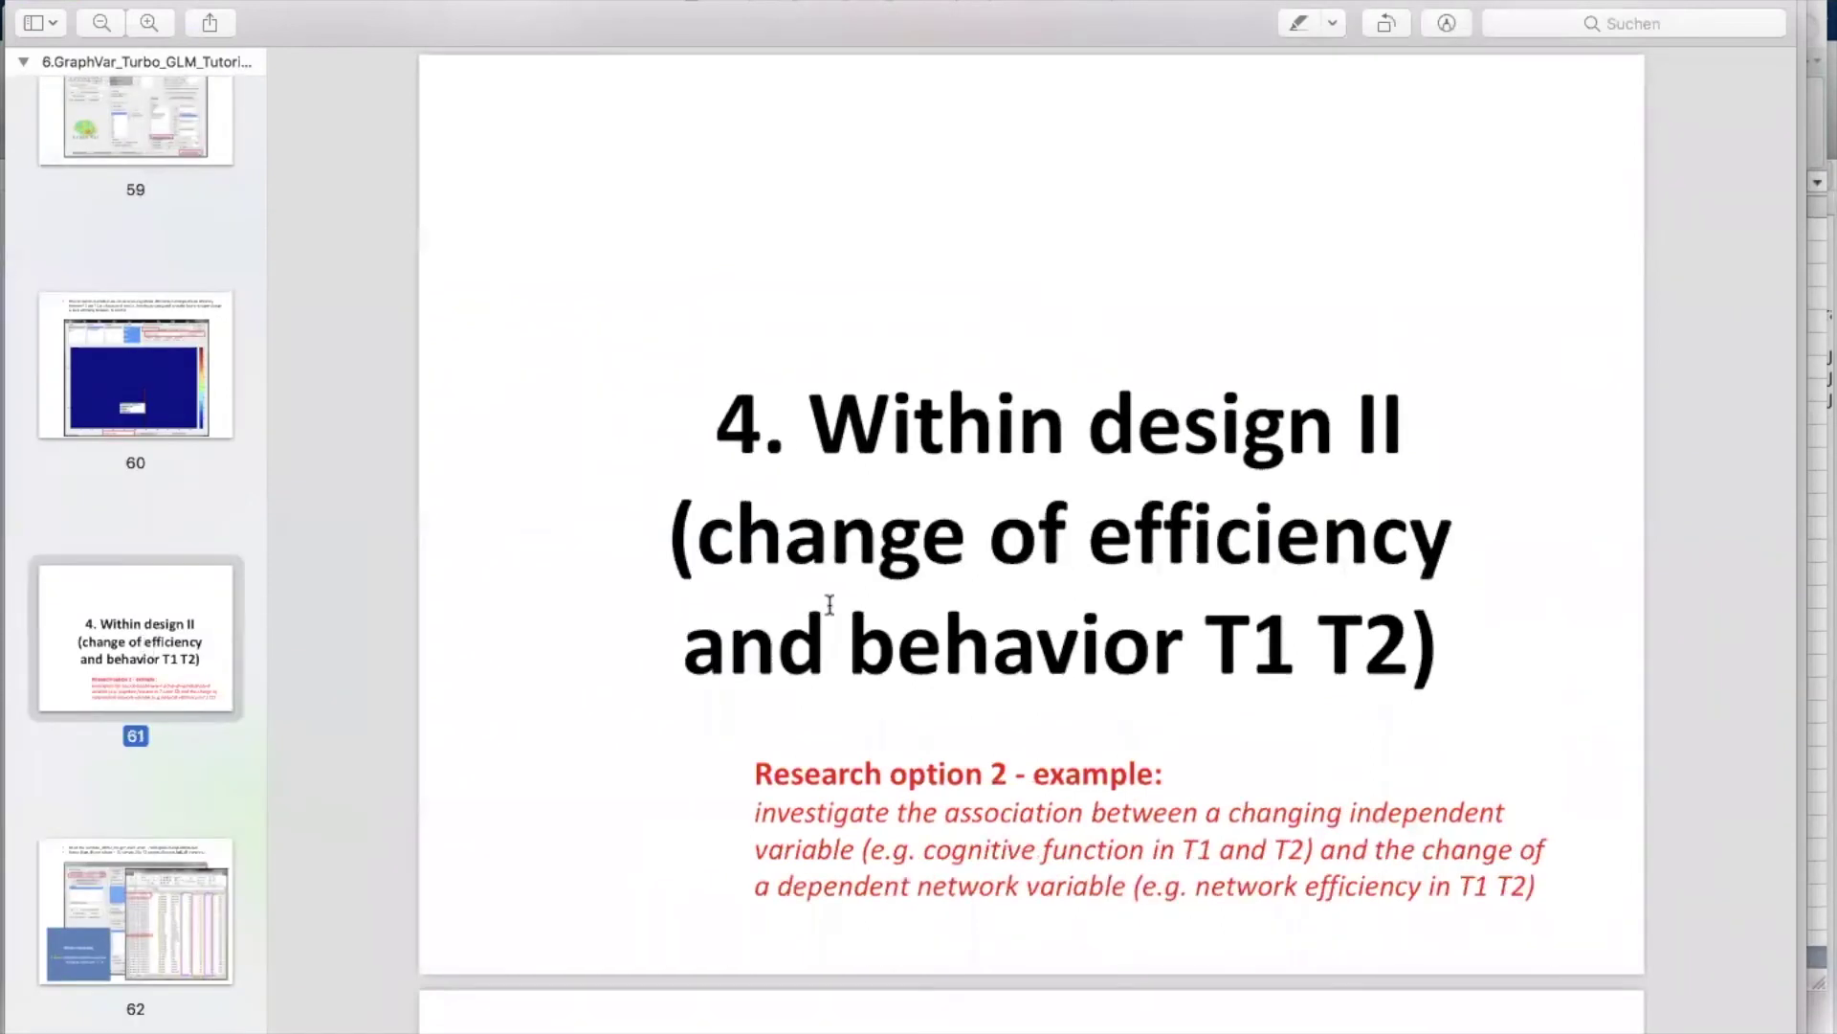
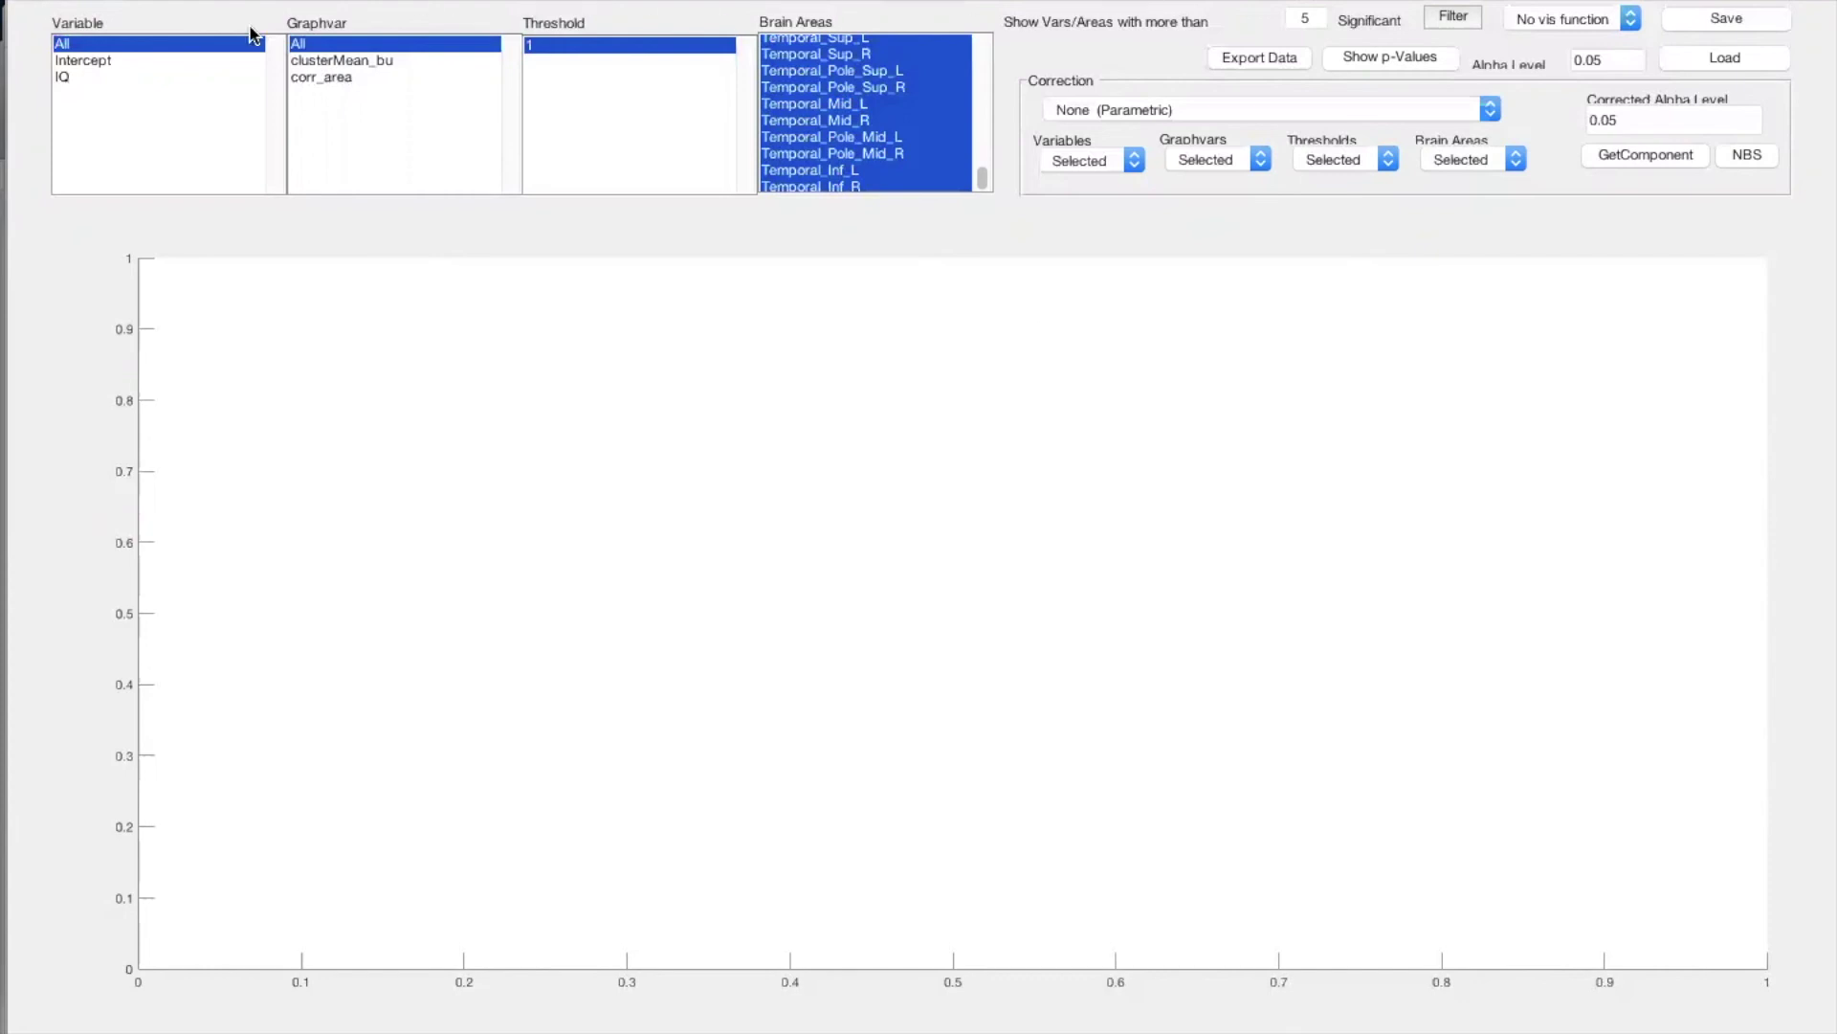
Plot the IQ effect for clusterMean_bu across thresholds 0.1 to 0.2 and inspect the points at 0.16 and 0.17
{"action": "left_click", "coordinate": [91, 74]}
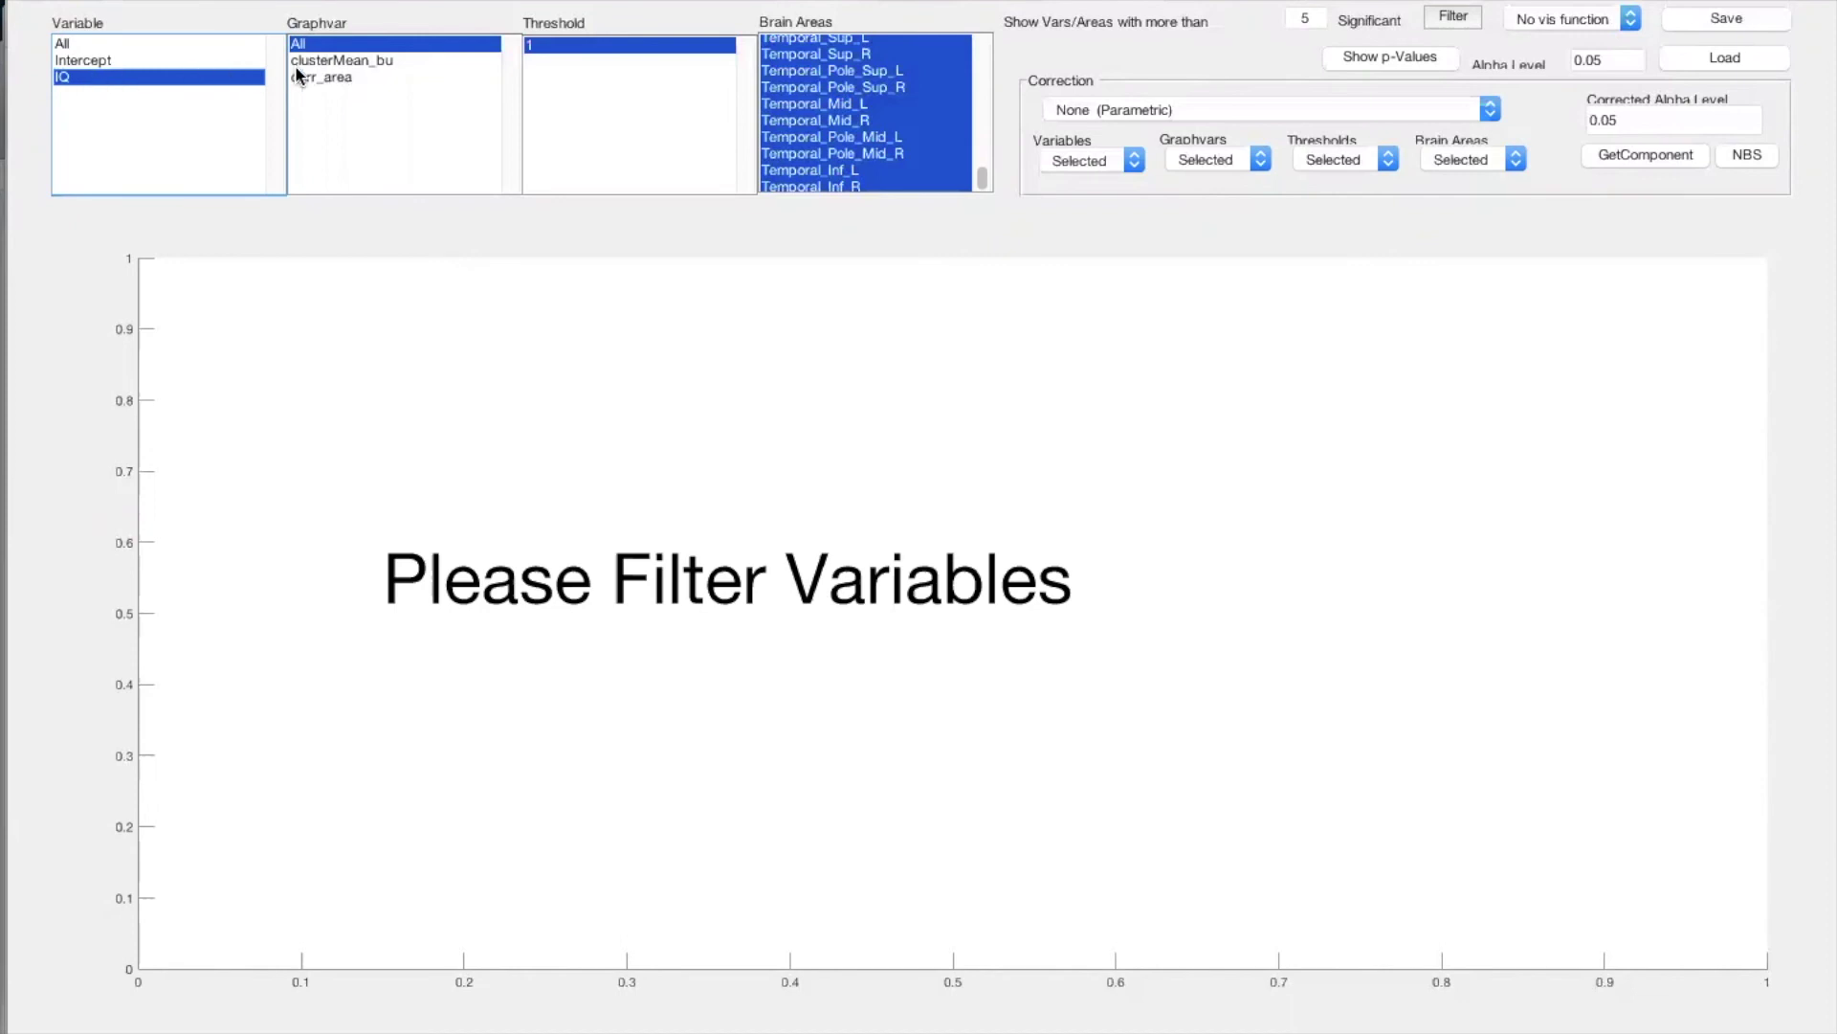
{"action": "left_click", "coordinate": [326, 62]}
{"action": "left_click", "coordinate": [572, 44]}
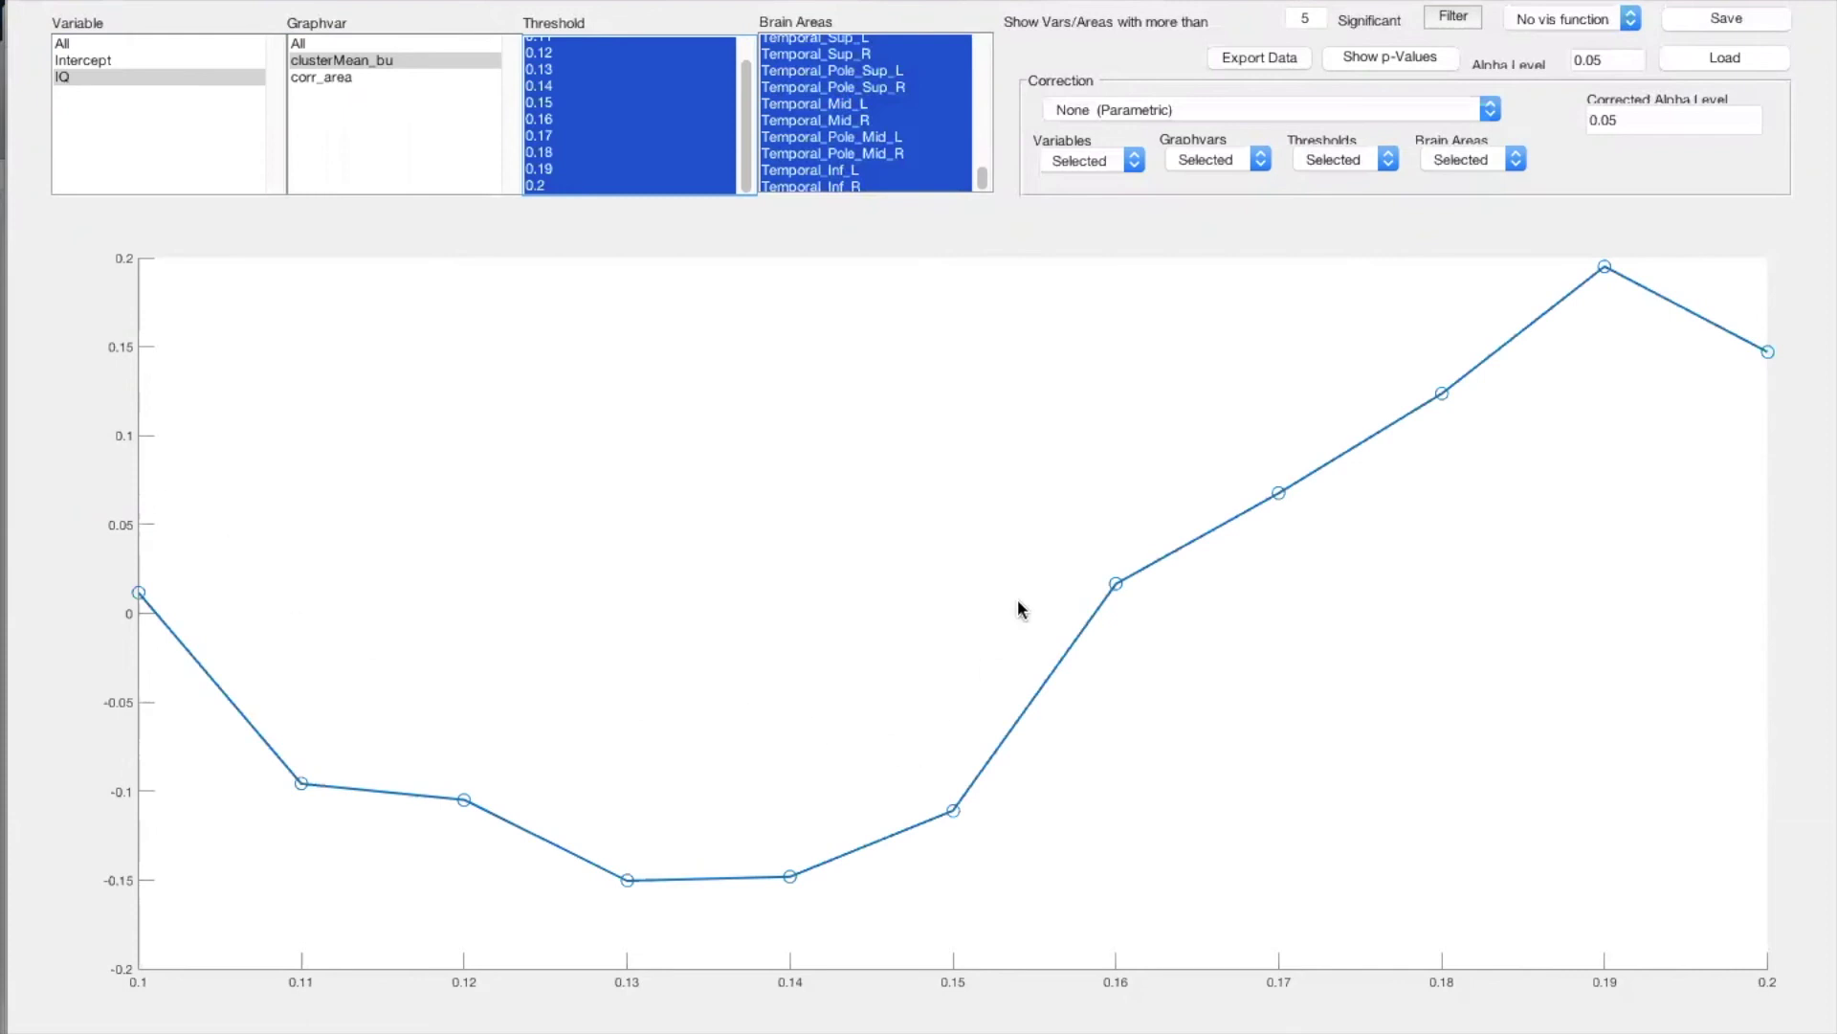
{"action": "mouse_move", "coordinate": [1116, 582]}
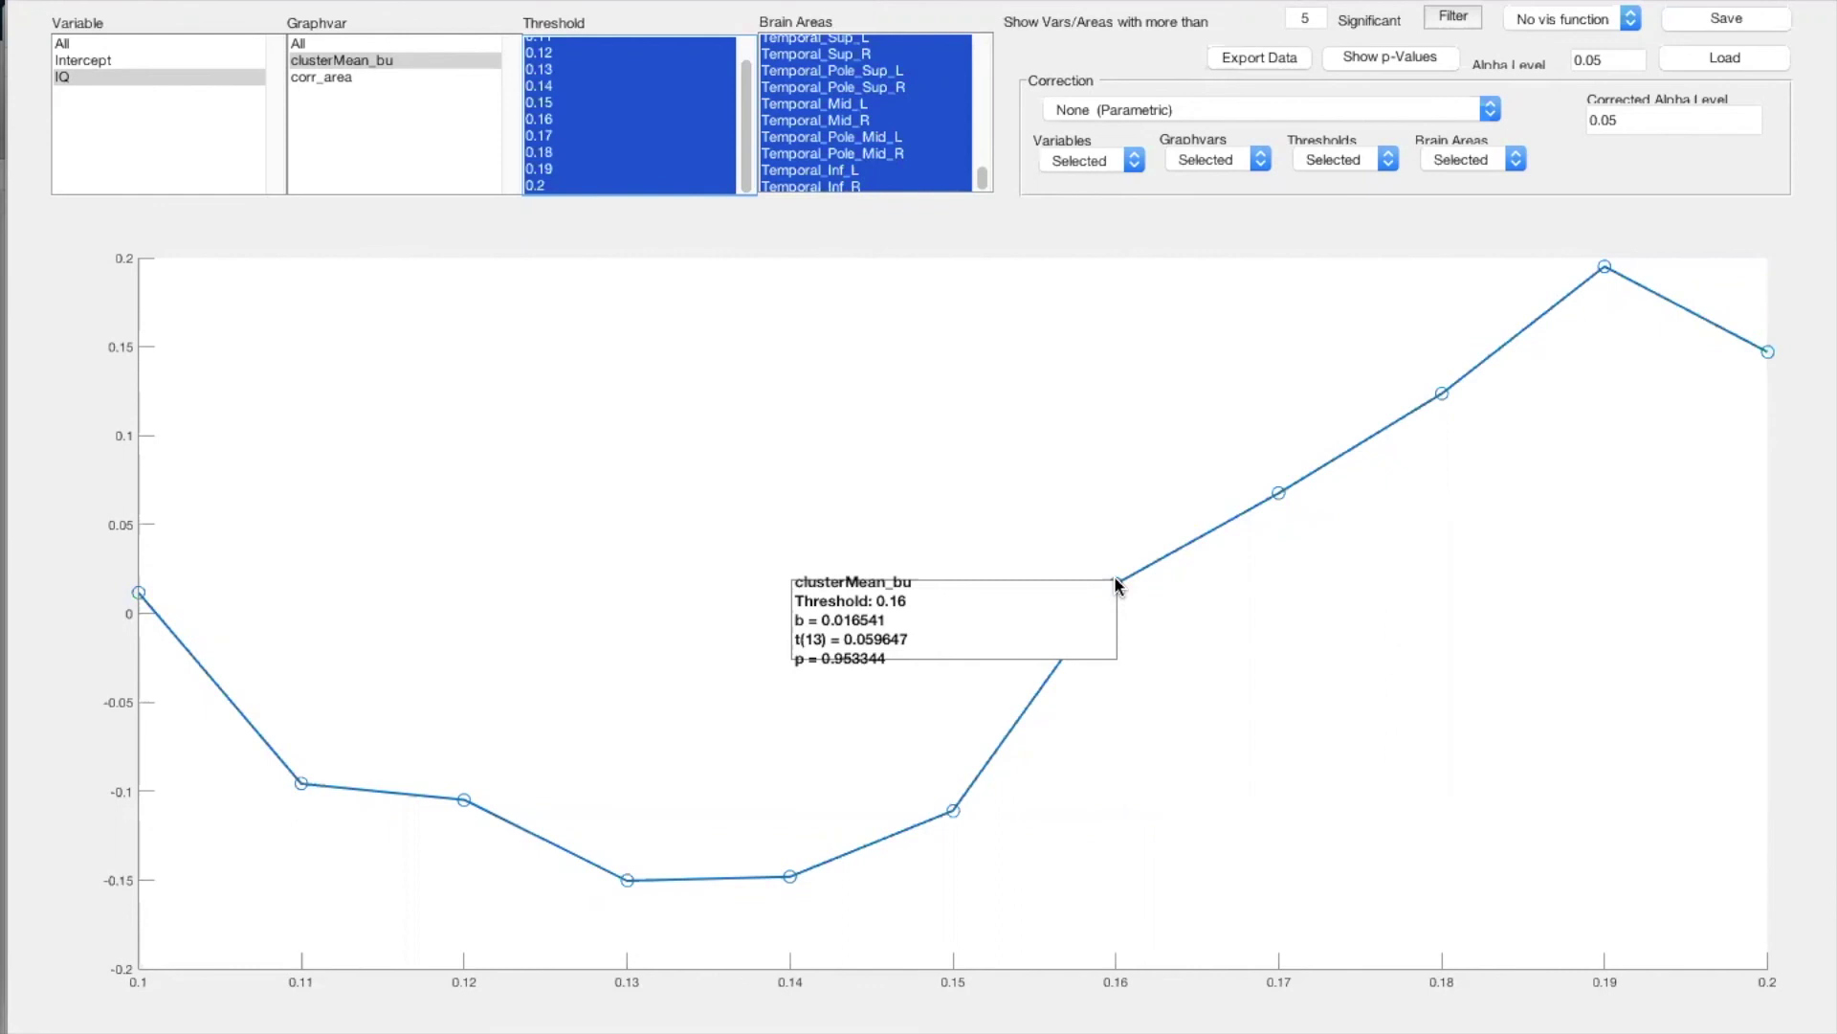
{"action": "left_click", "coordinate": [1276, 493]}
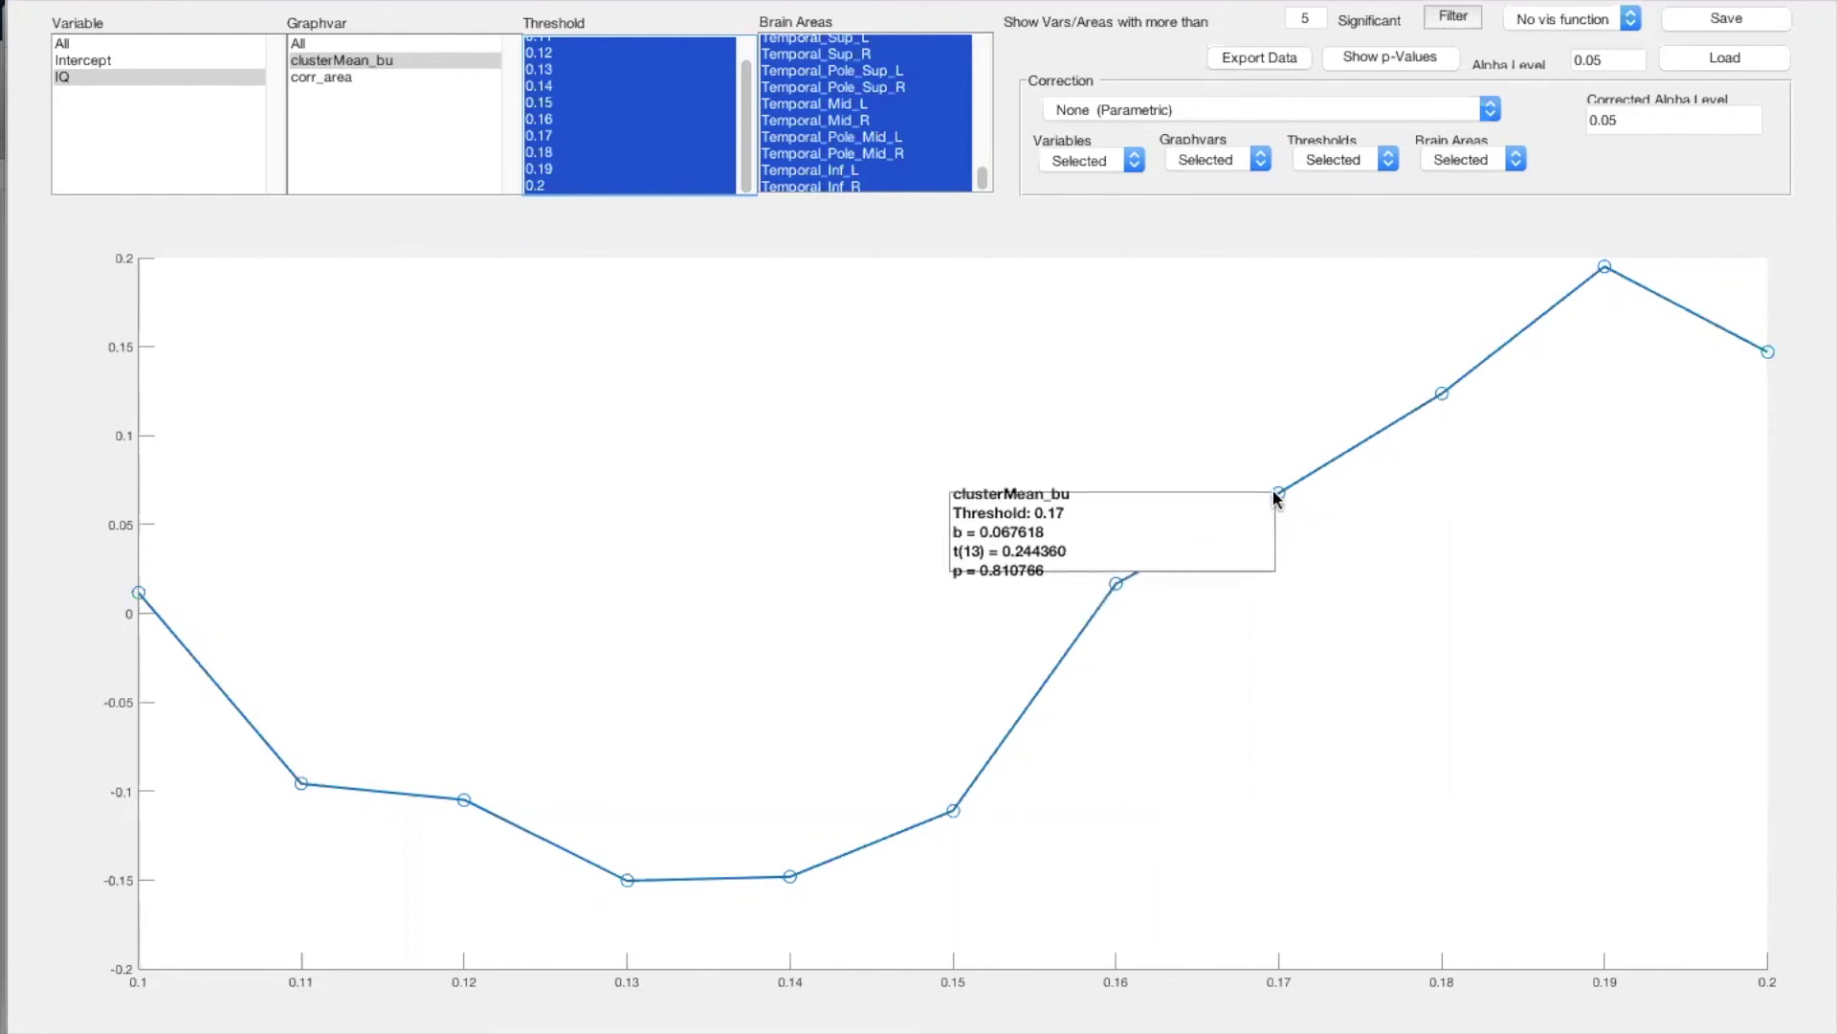
{"action": "left_click", "coordinate": [692, 809]}
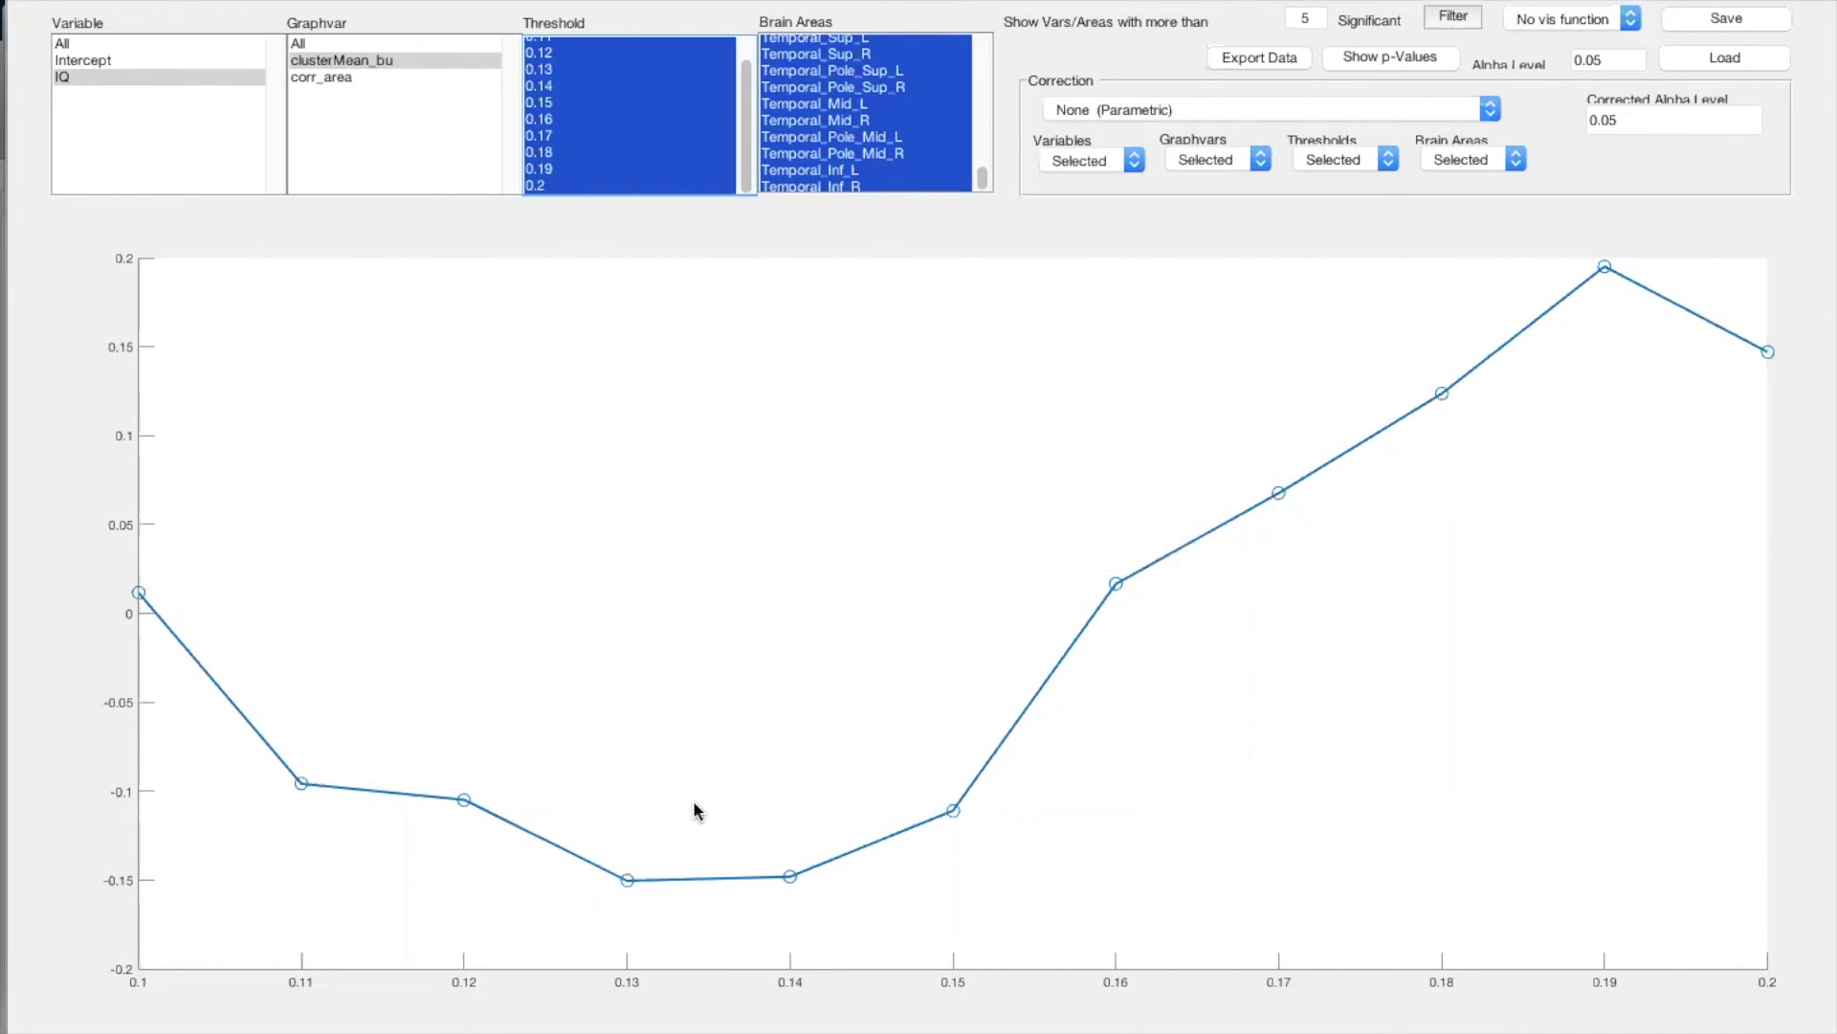
Display the IQ corr_area matrix at threshold 1 with non-significant links hidden, and inspect the Rectus_R to Frontal_Mid_Orb_R link
{"action": "left_click", "coordinate": [312, 75]}
{"action": "left_click", "coordinate": [568, 45]}
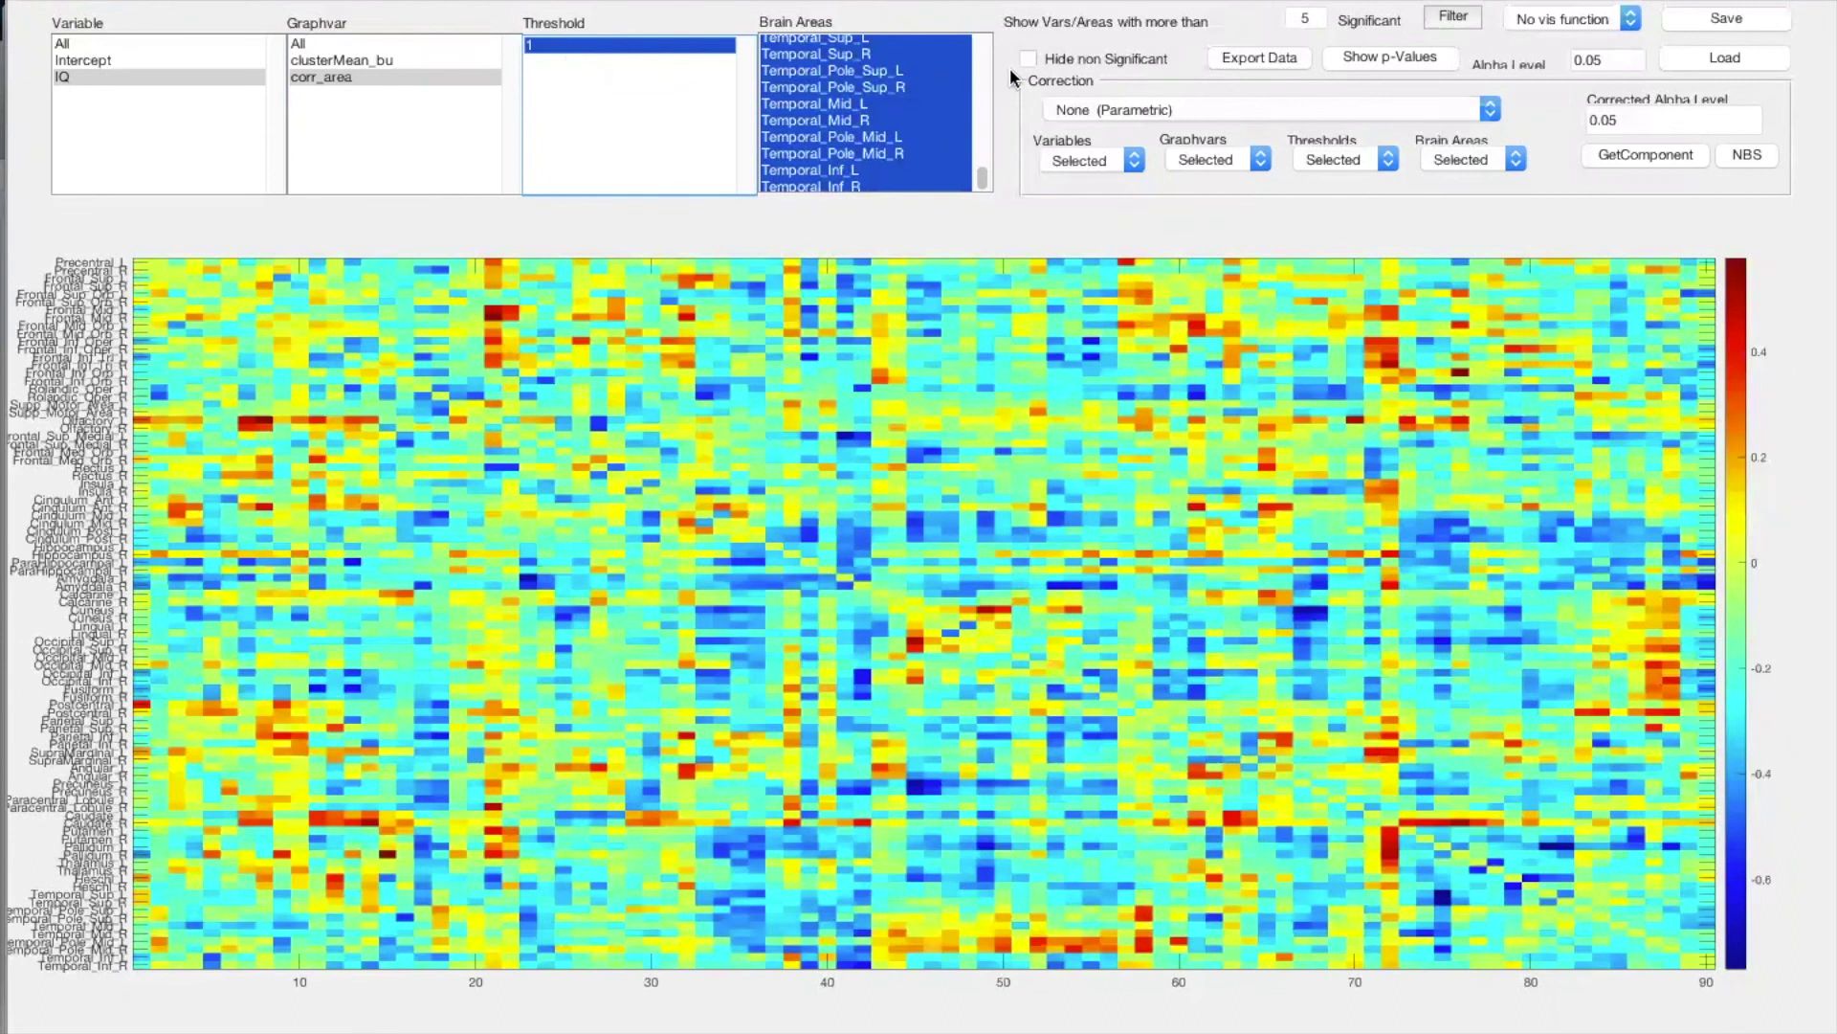
{"action": "left_click", "coordinate": [1040, 62]}
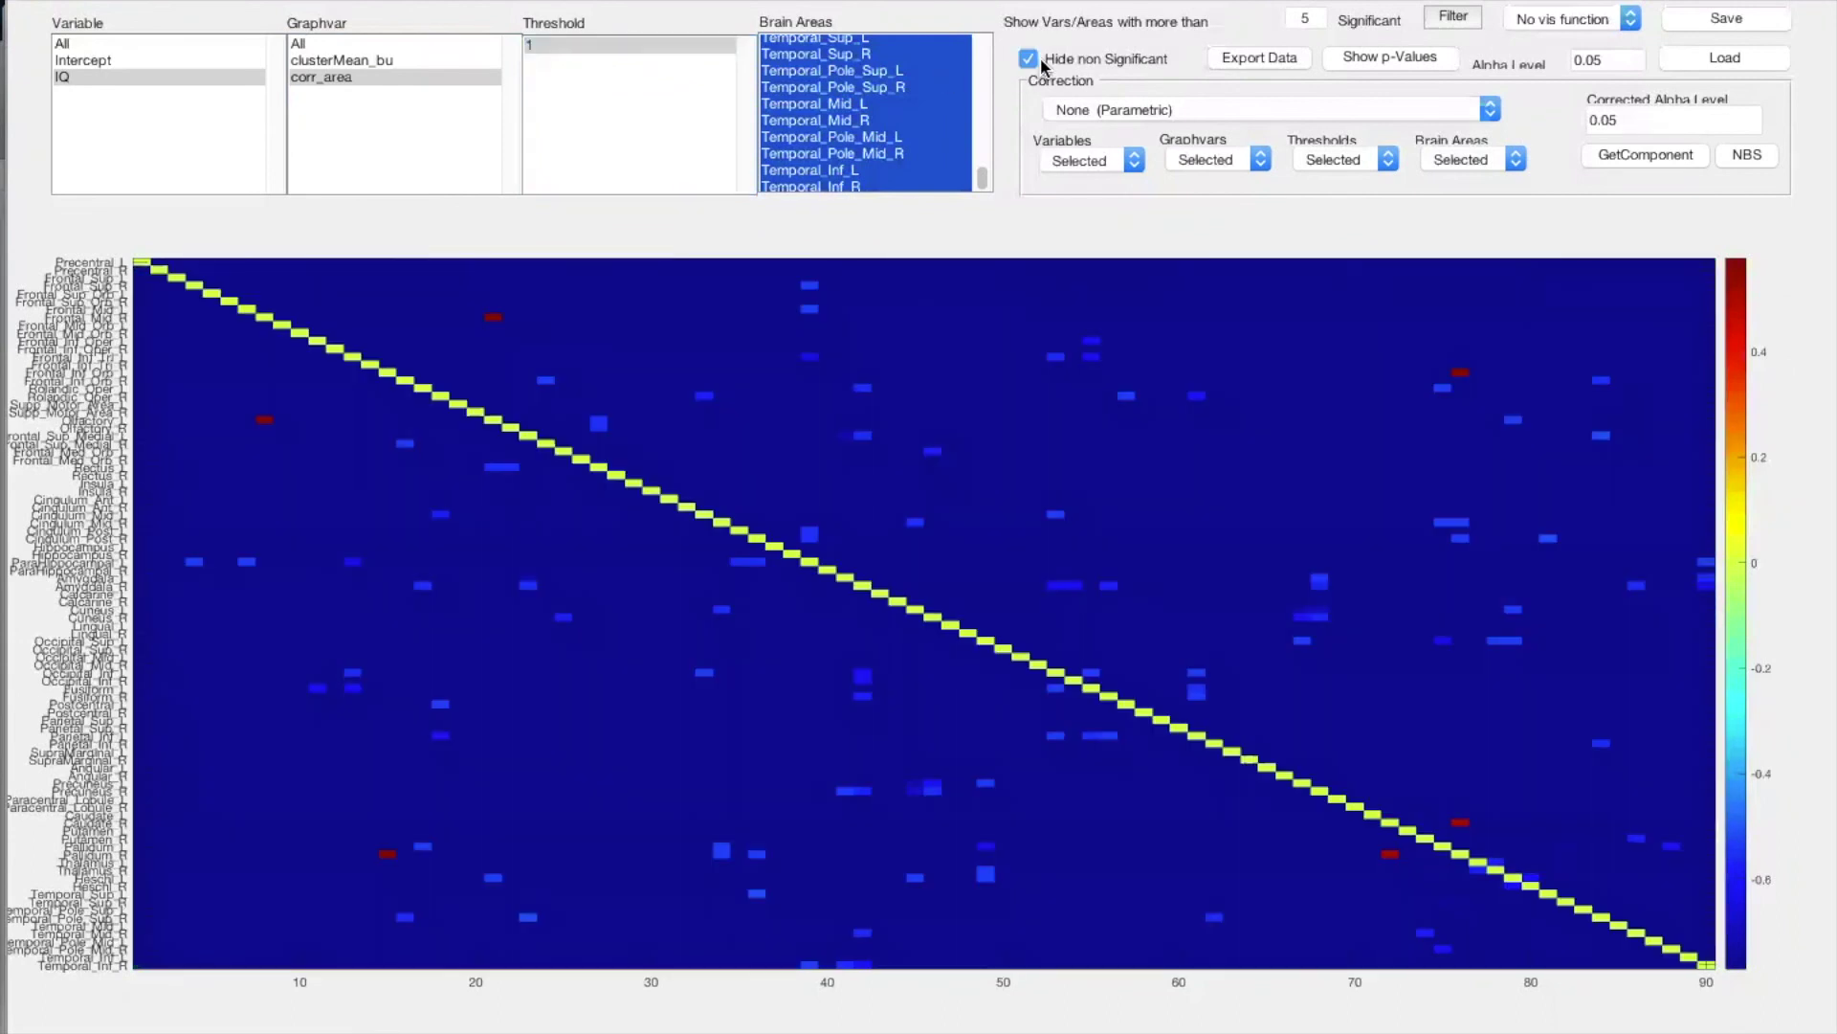
{"action": "mouse_move", "coordinate": [612, 336]}
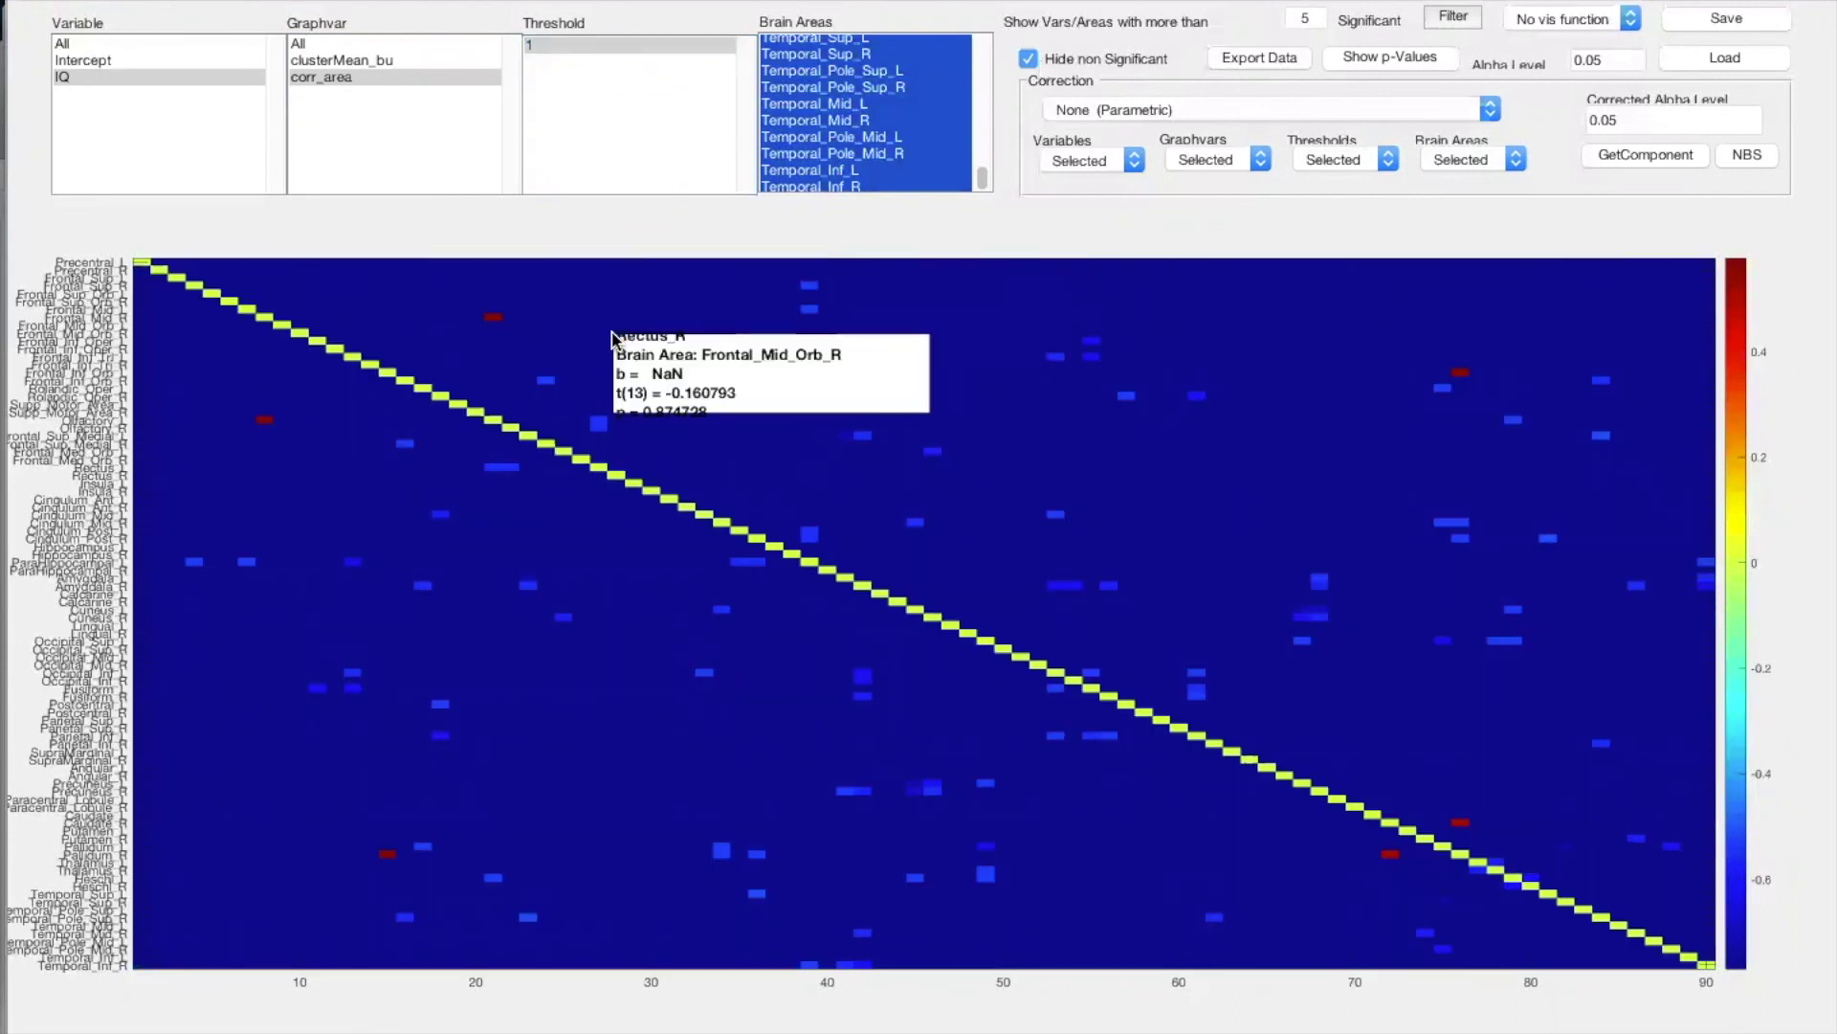
Close the IQ results and replace the between covariate IQ with research_site as a between factor
{"action": "mouse_move", "coordinate": [492, 317]}
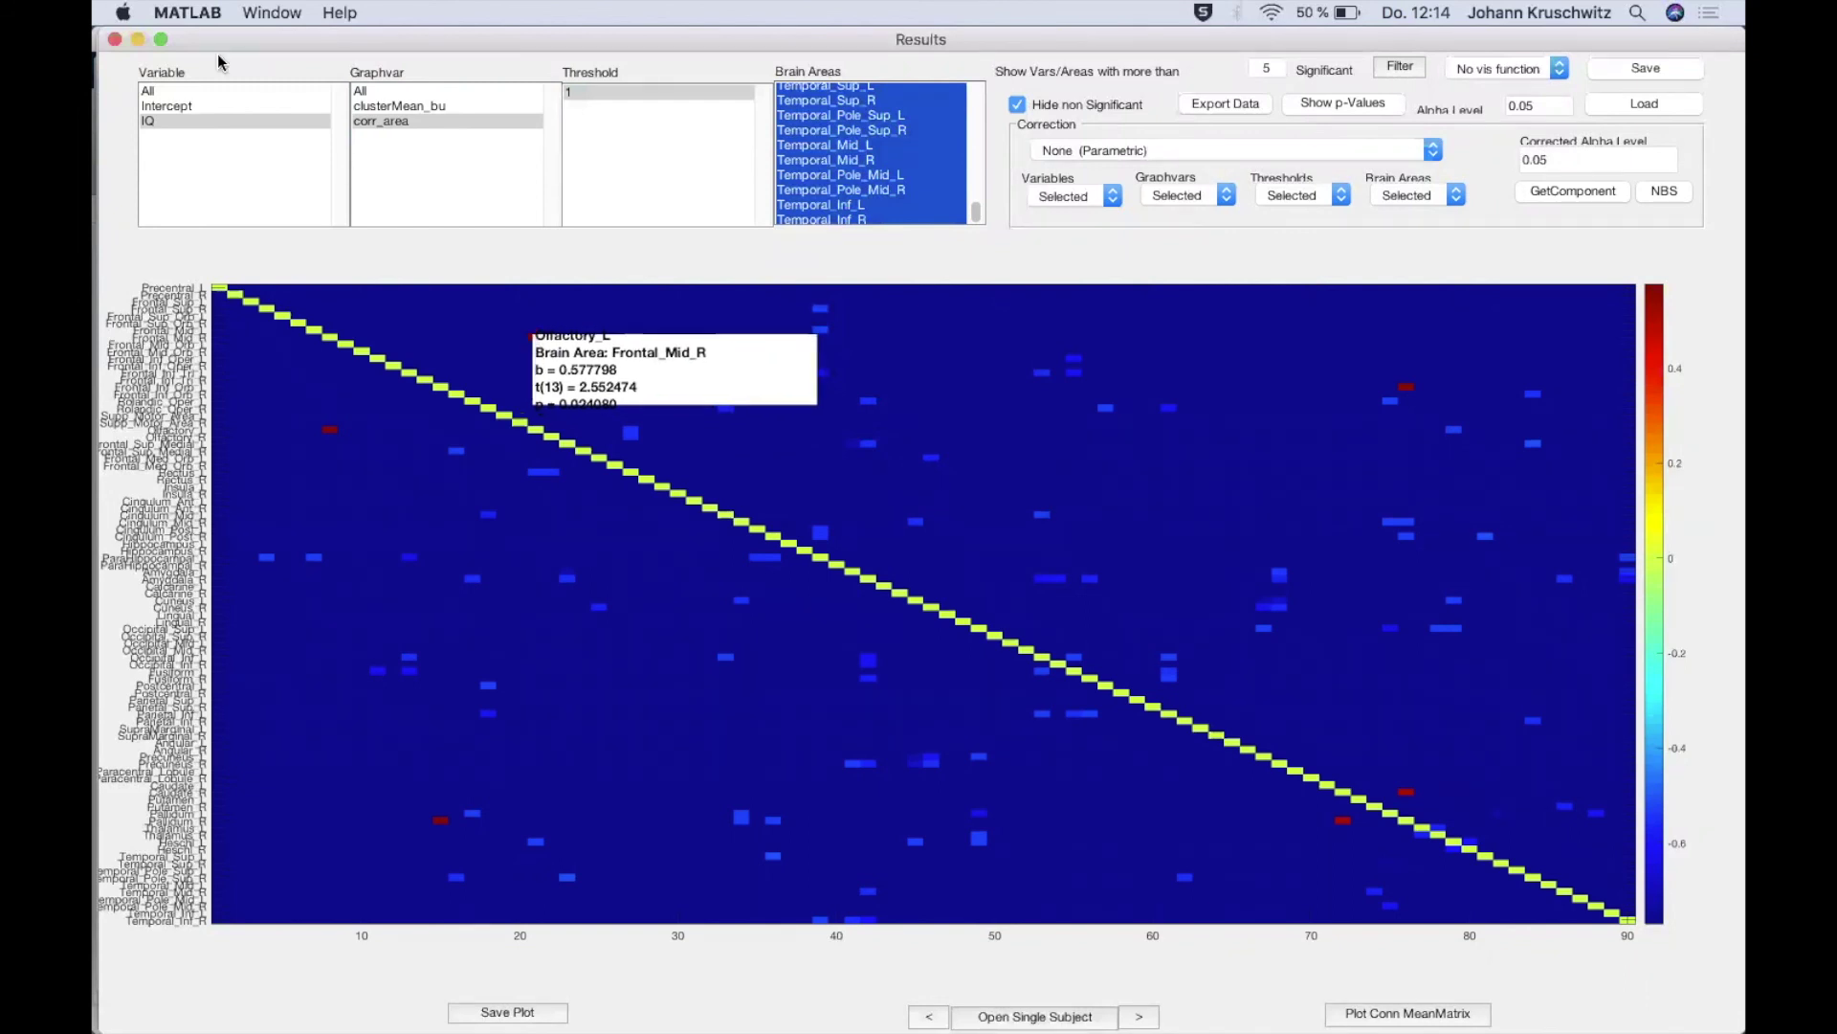
{"action": "left_click", "coordinate": [116, 39]}
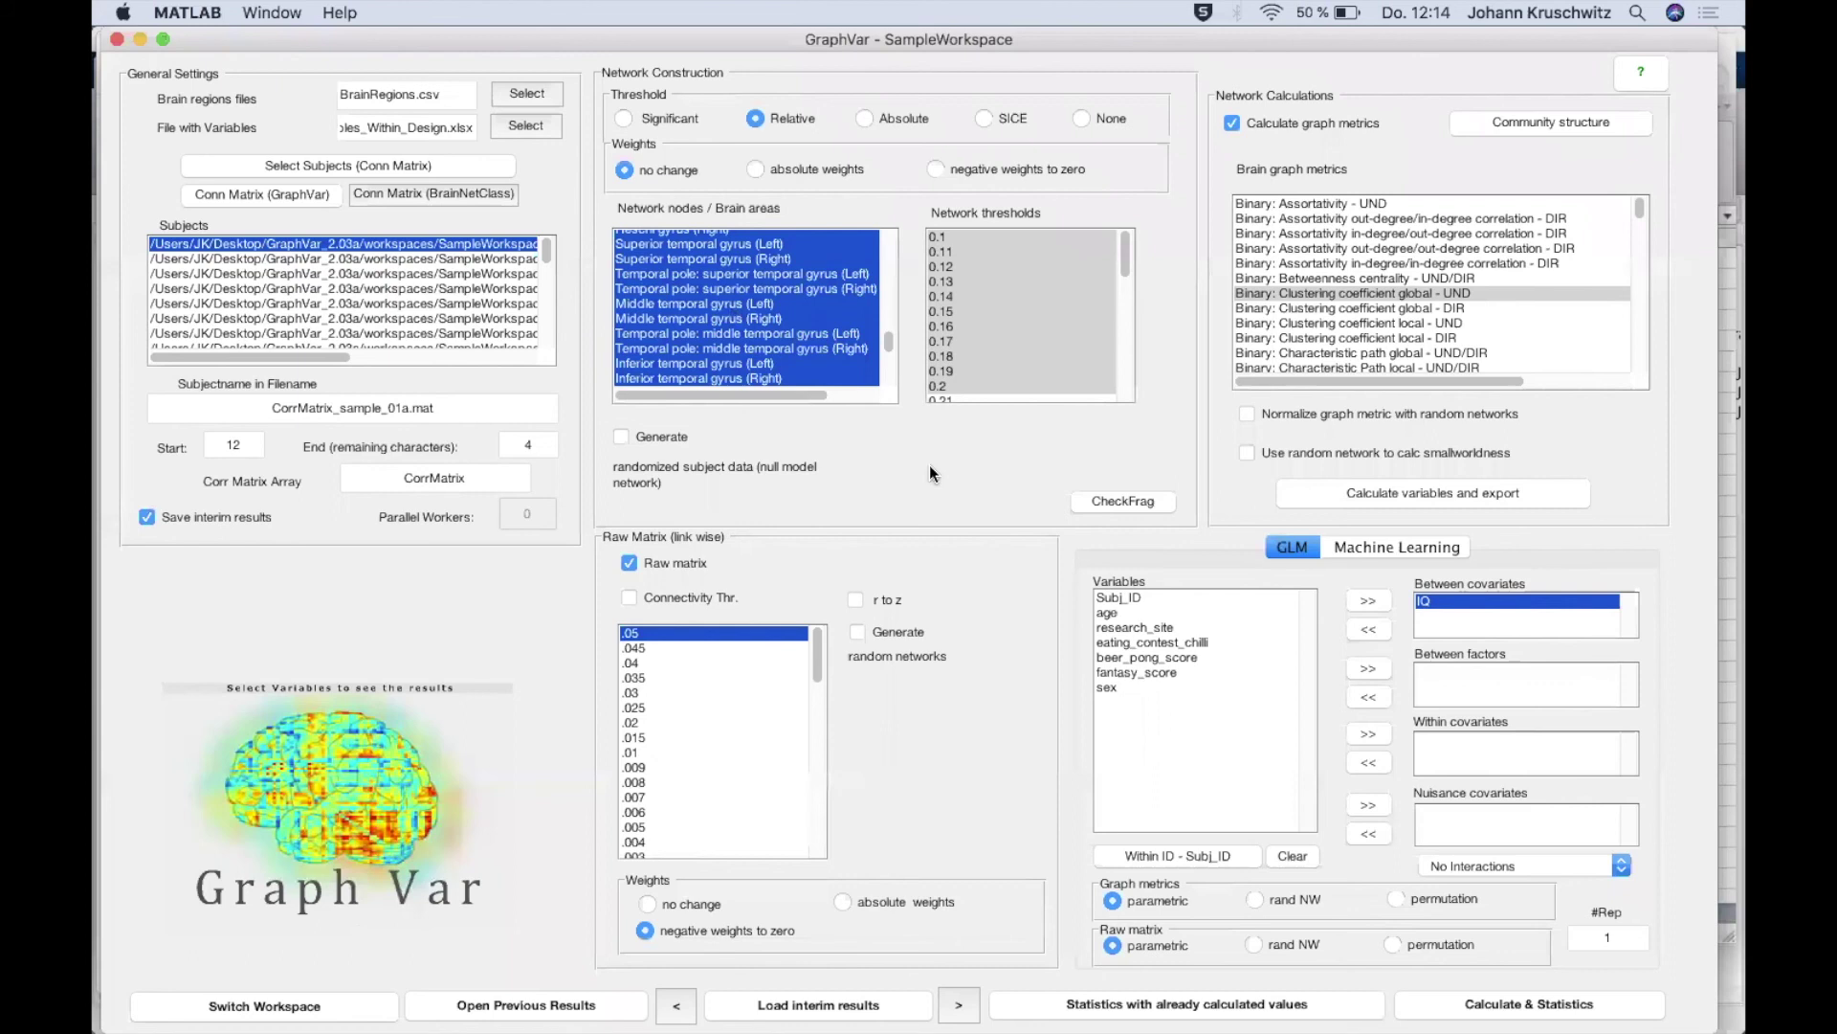
{"action": "left_click", "coordinate": [1370, 628]}
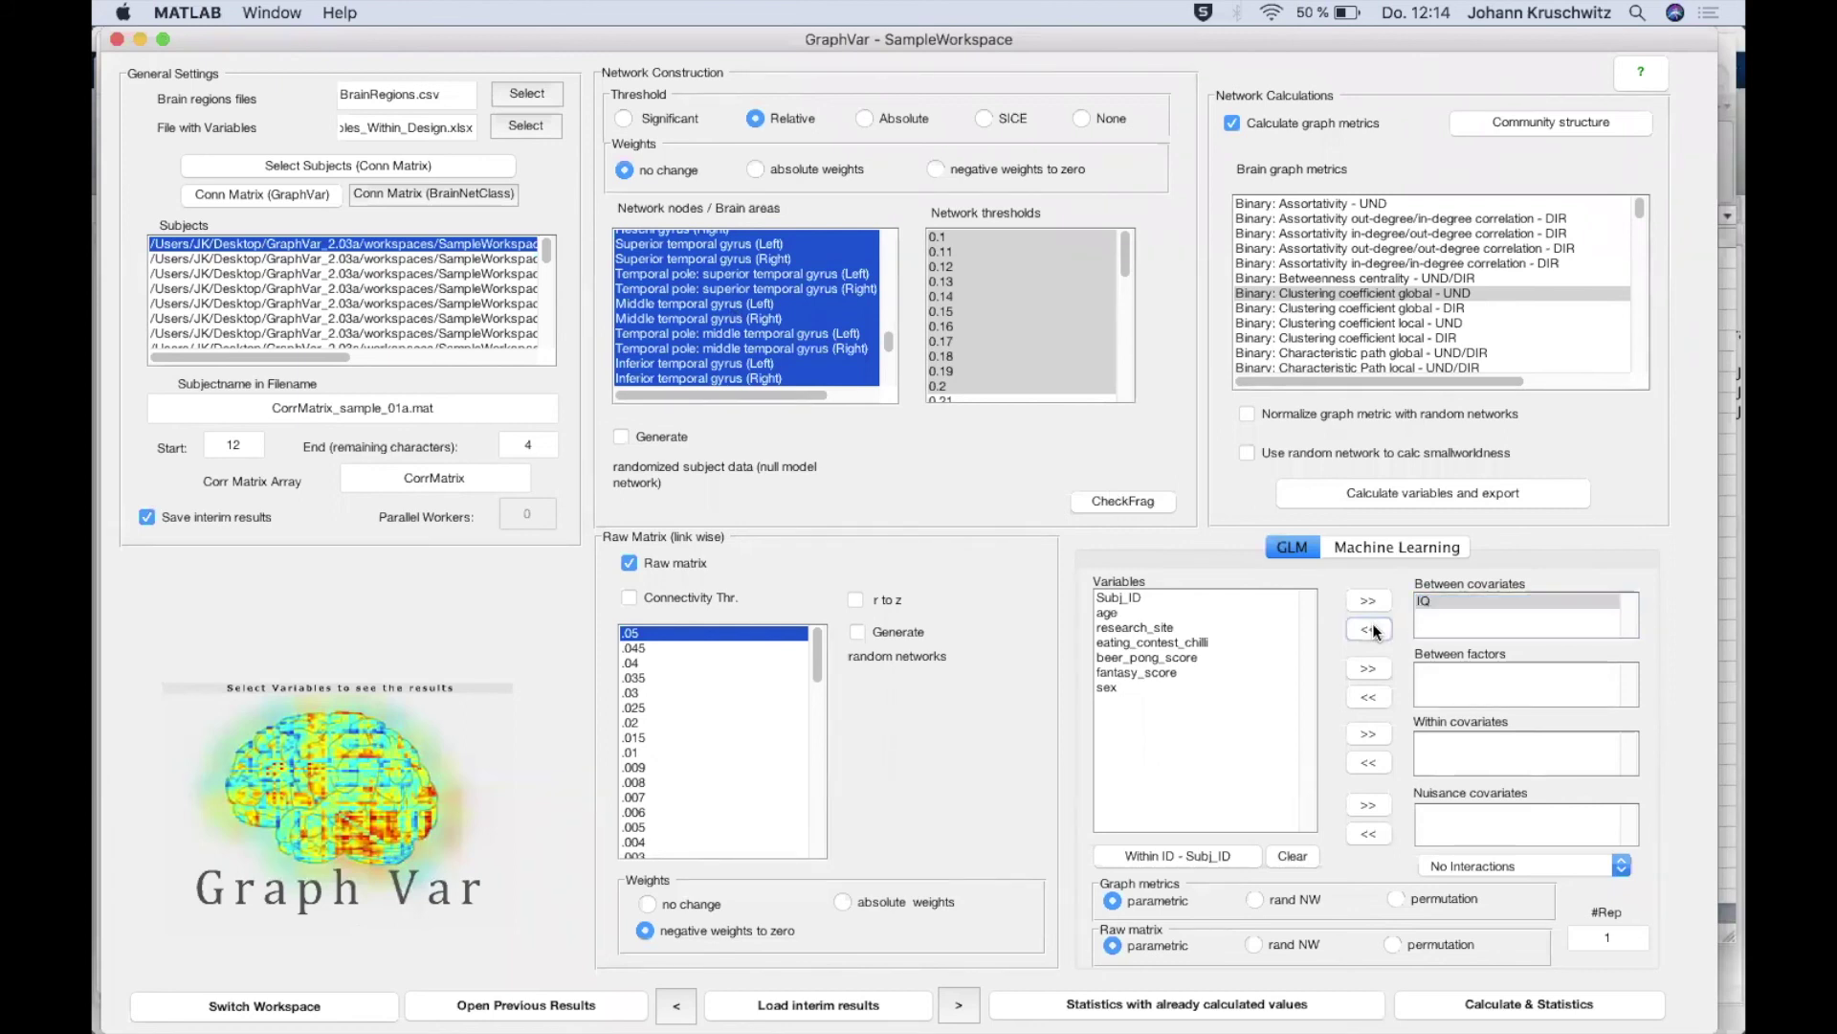
{"action": "left_click", "coordinate": [1140, 628]}
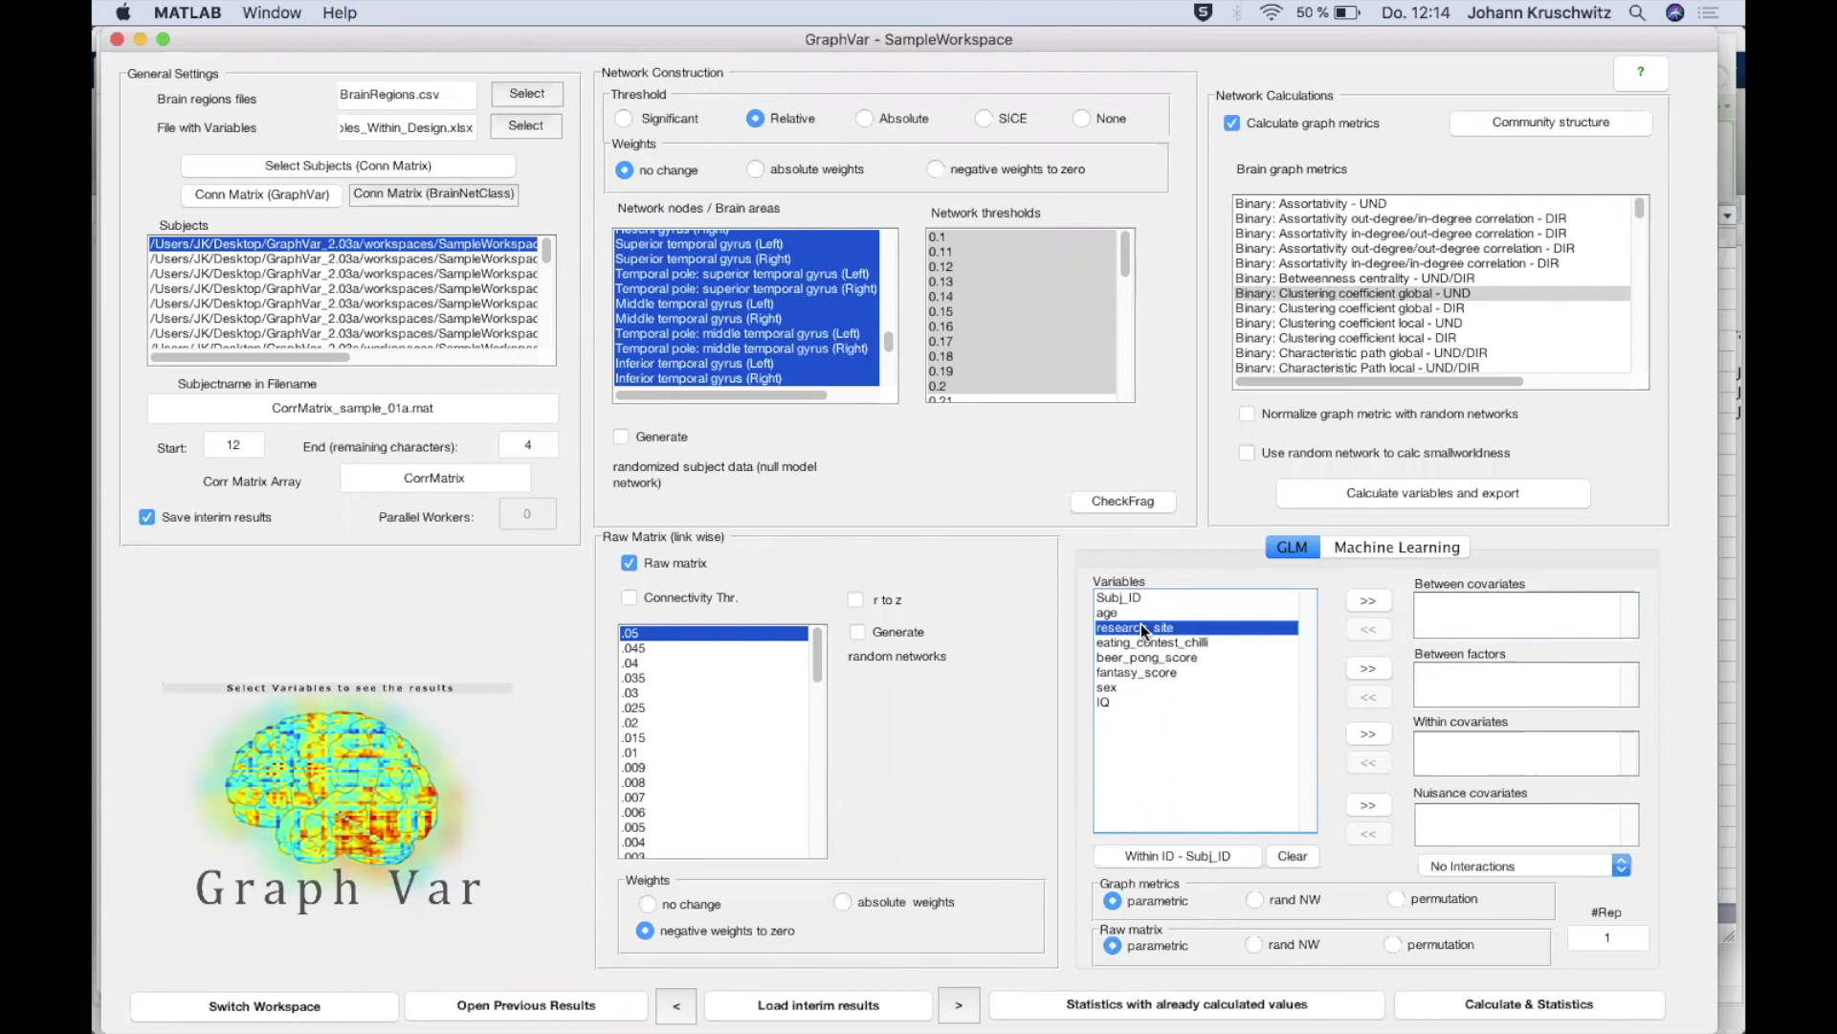
{"action": "left_click", "coordinate": [1369, 668]}
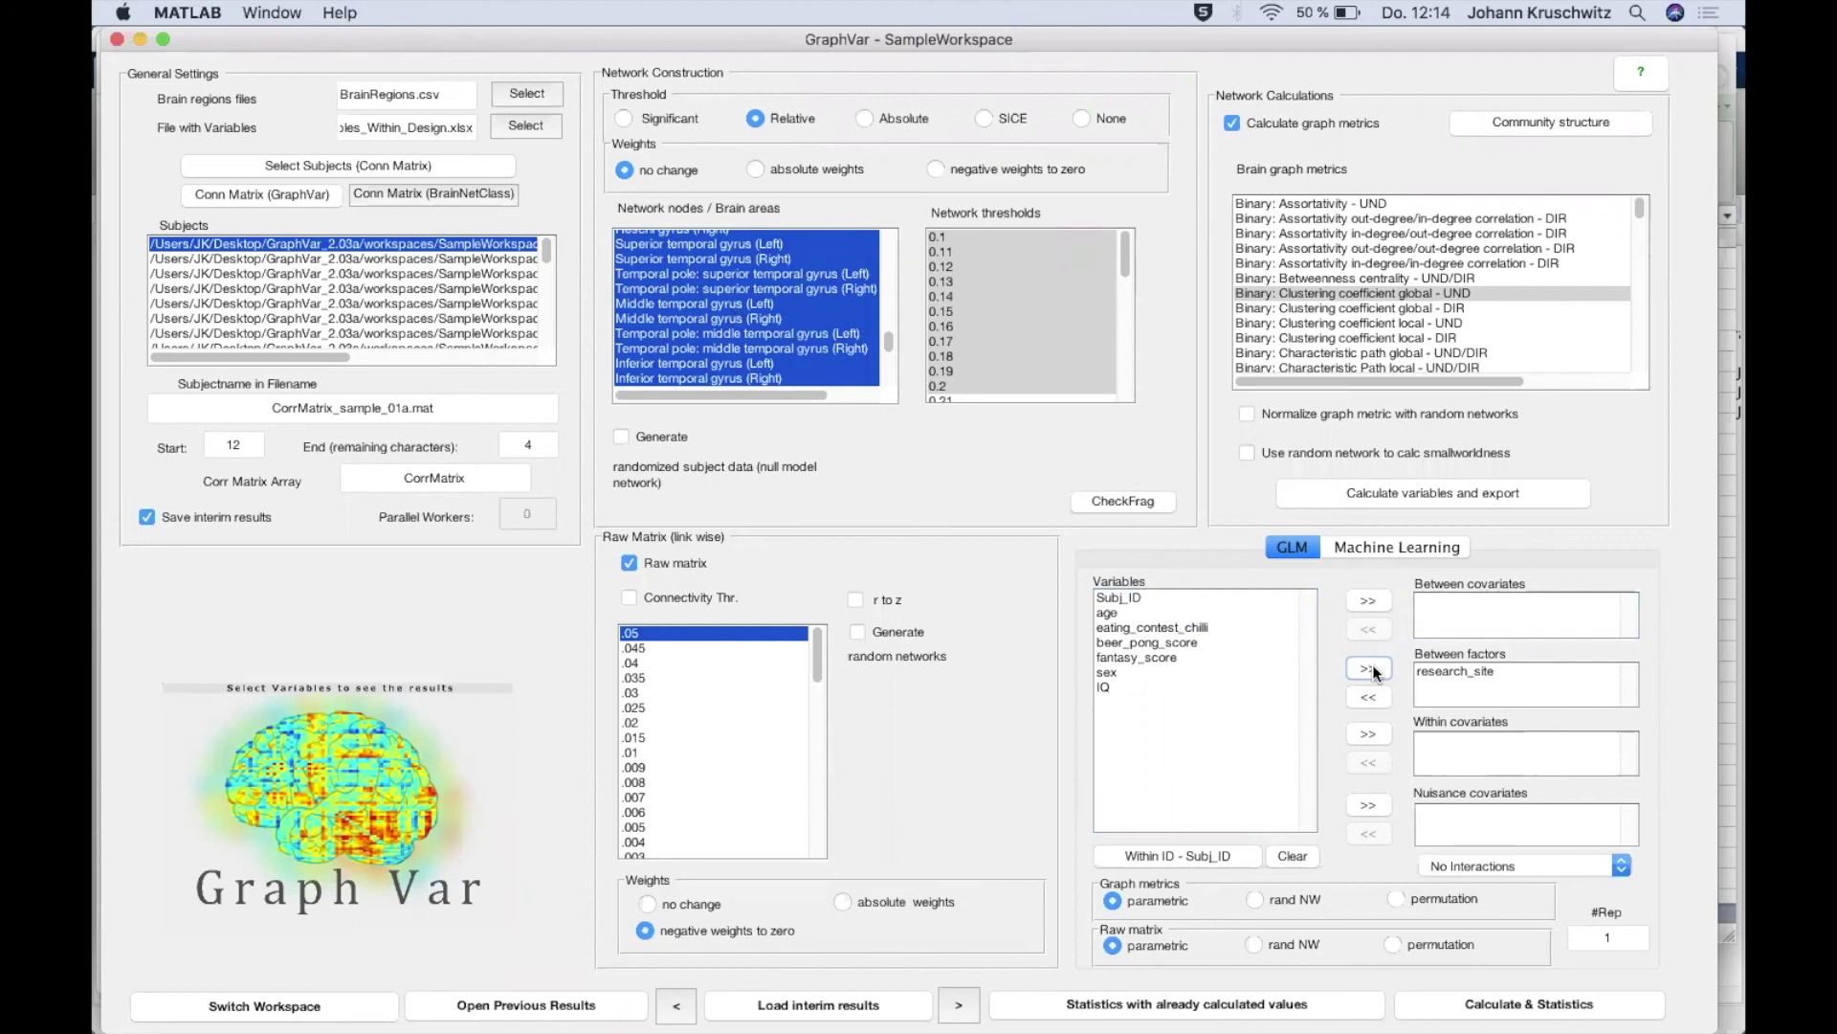
Switch to Variables_Within_Design.xlsx in Excel to check the research_site column, and return to the GraphVar window
{"action": "key", "text": "ctrl+Up"}
{"action": "left_click", "coordinate": [514, 795]}
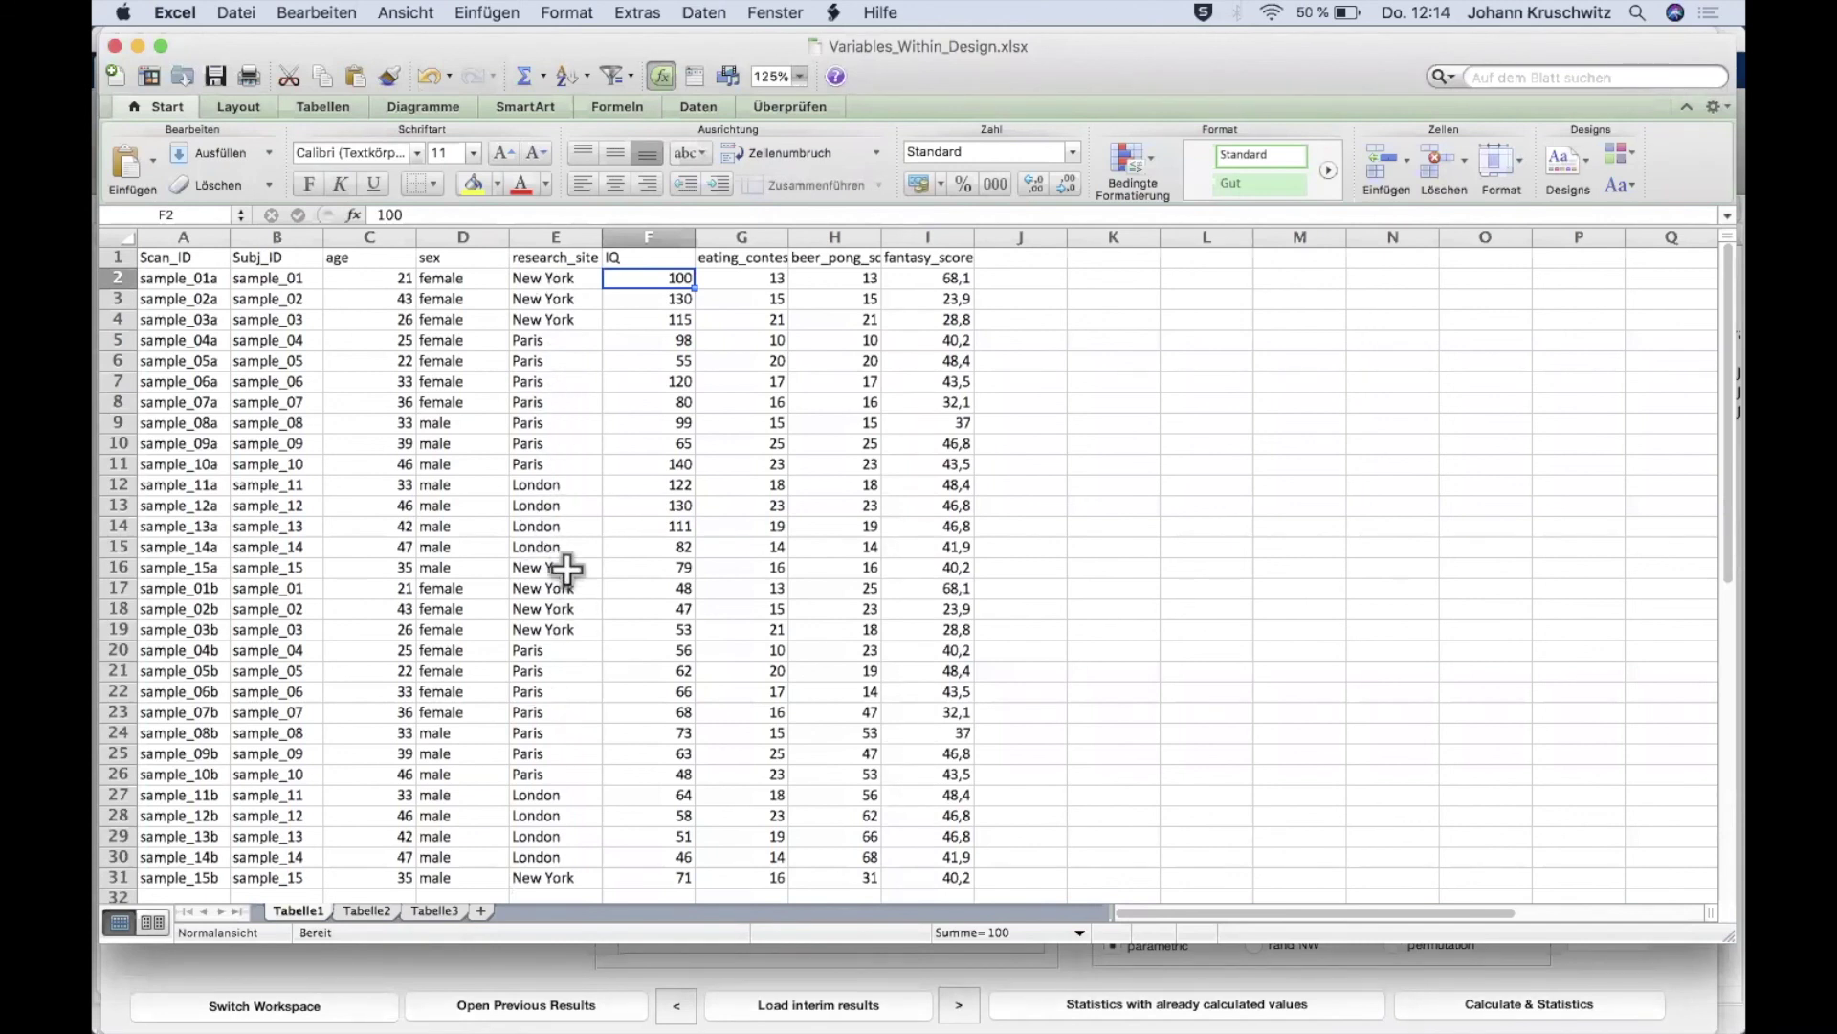
{"action": "key", "text": "ctrl+Up"}
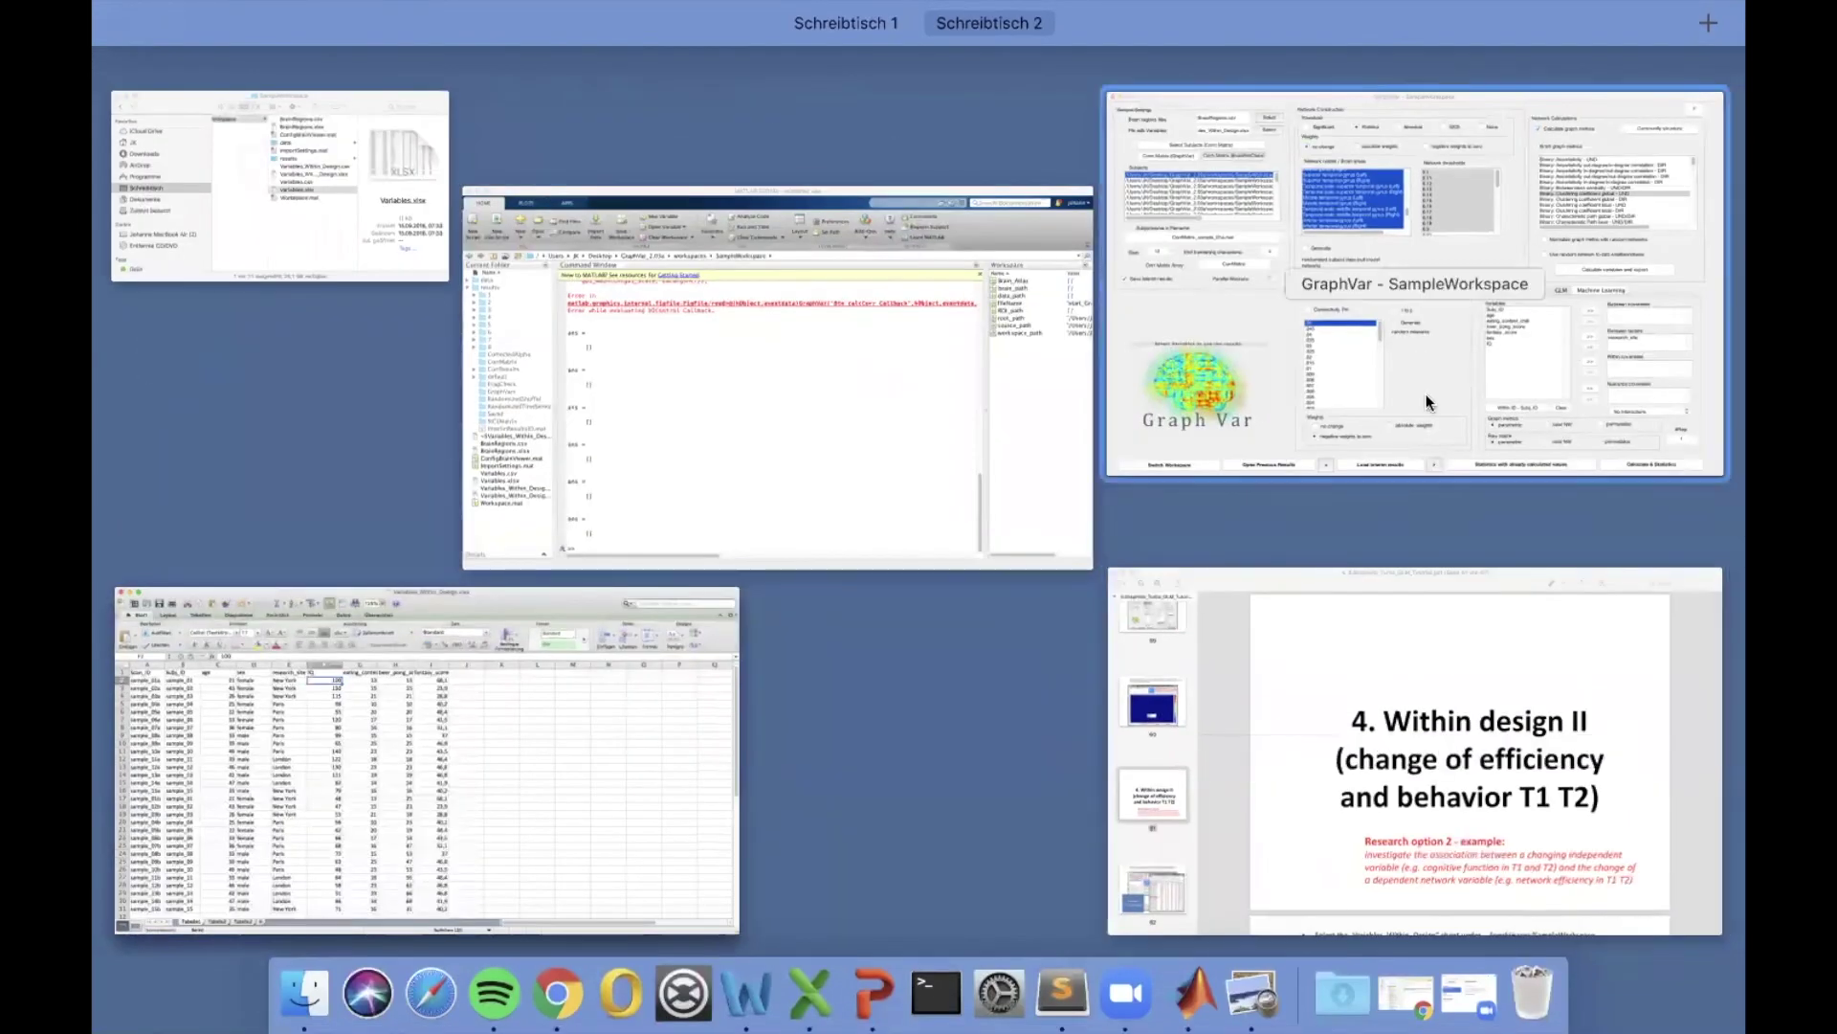
{"action": "left_click", "coordinate": [1426, 393]}
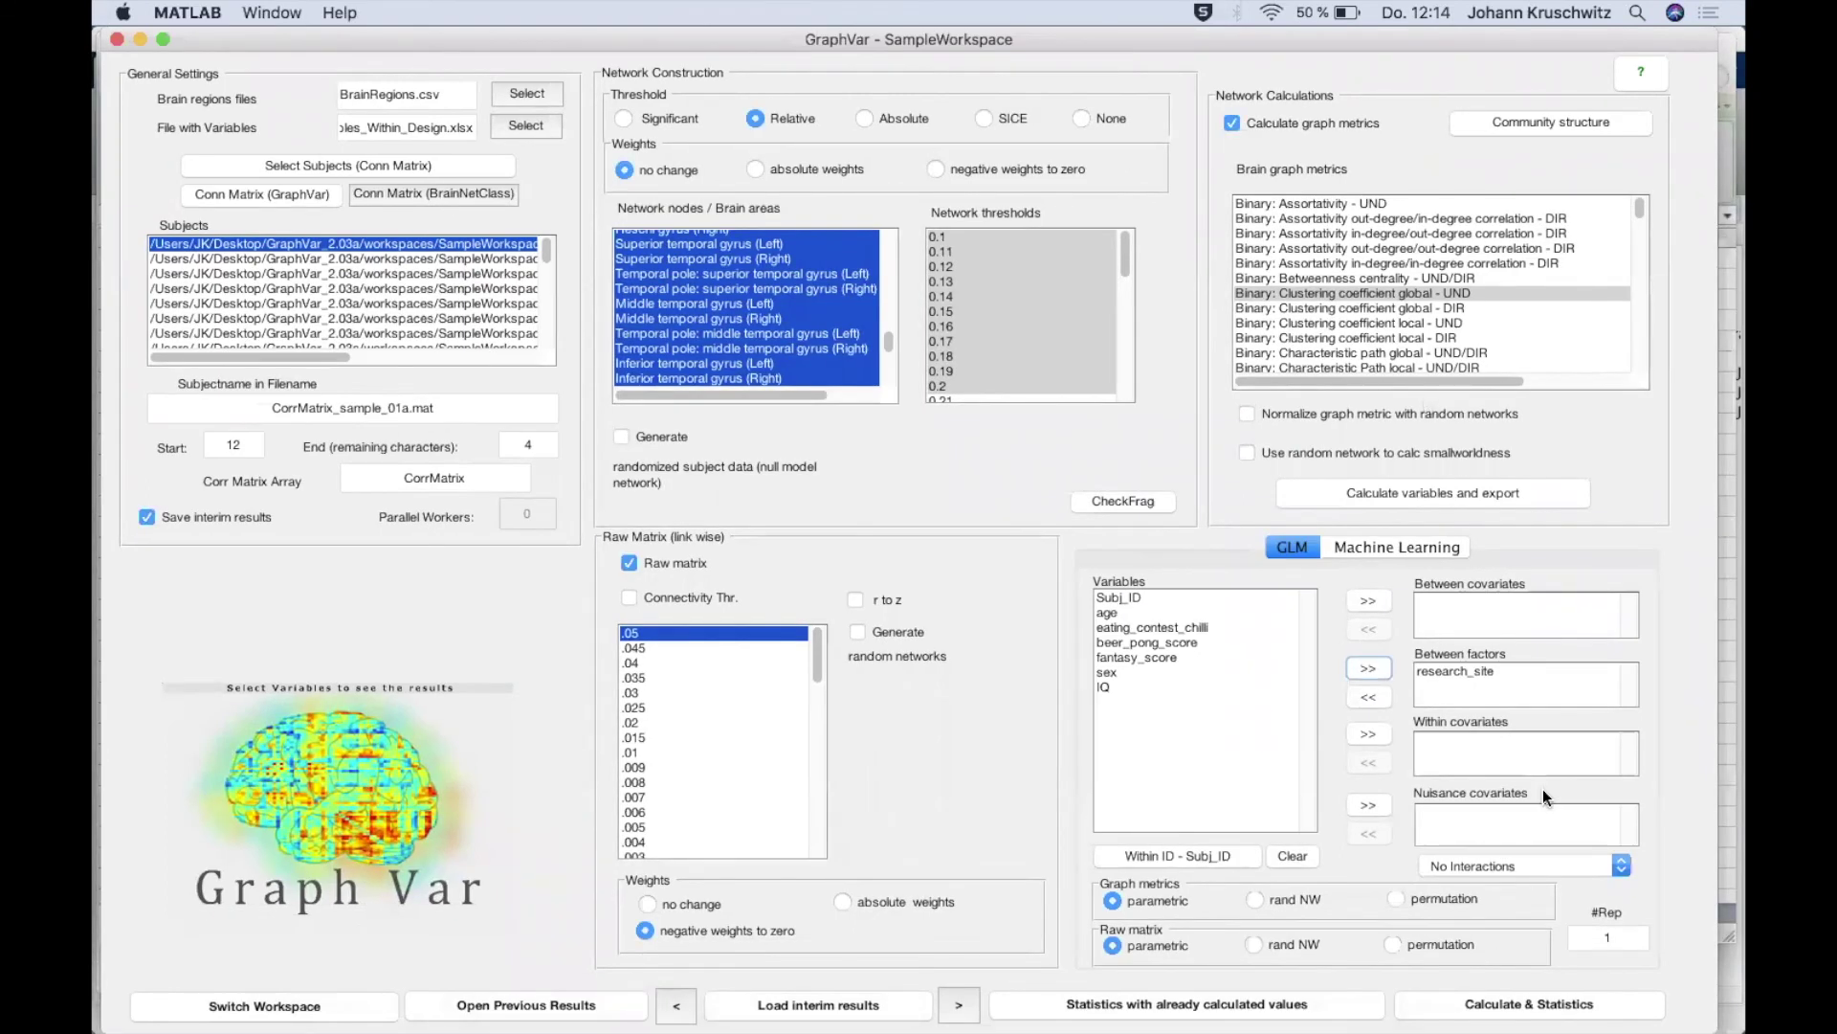
Calculate the statistics and plot the research_site effect for clusterMean_bu across thresholds 0.1 to 0.2, inspecting the point at 0.12
{"action": "left_click", "coordinate": [1495, 1005]}
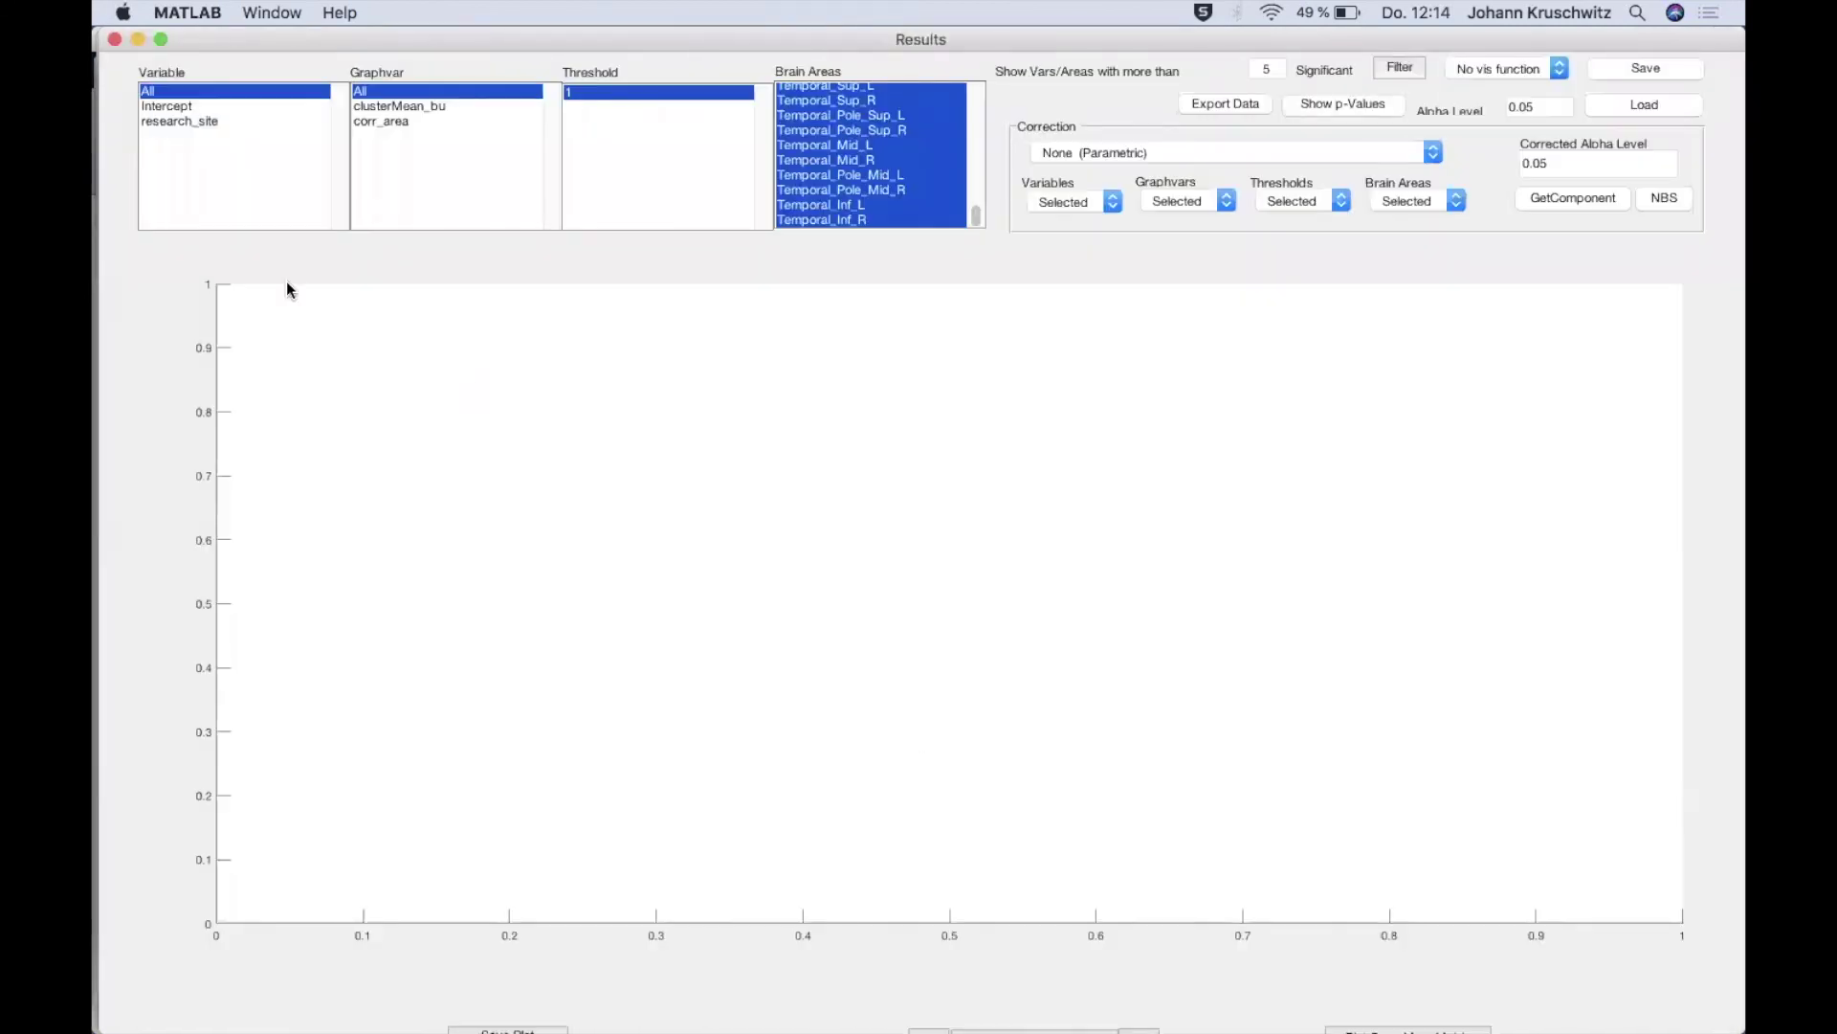
{"action": "left_click", "coordinate": [167, 117]}
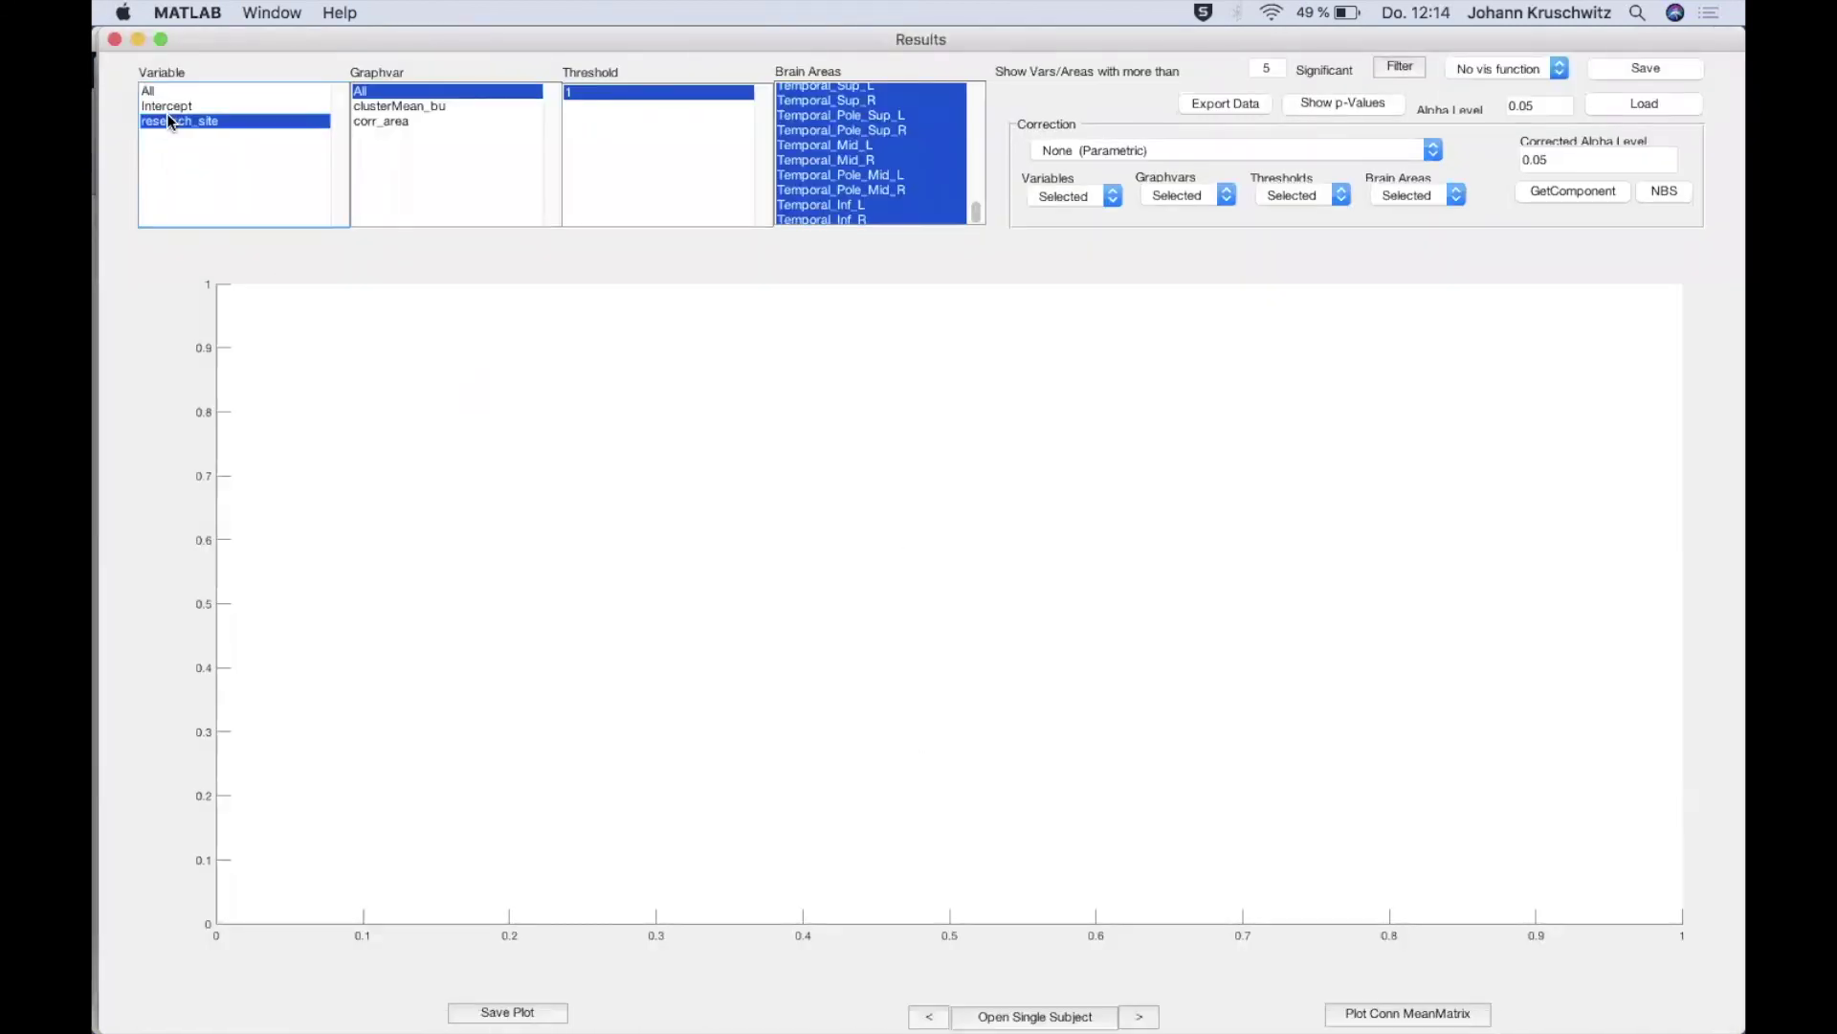
{"action": "left_click", "coordinate": [400, 106]}
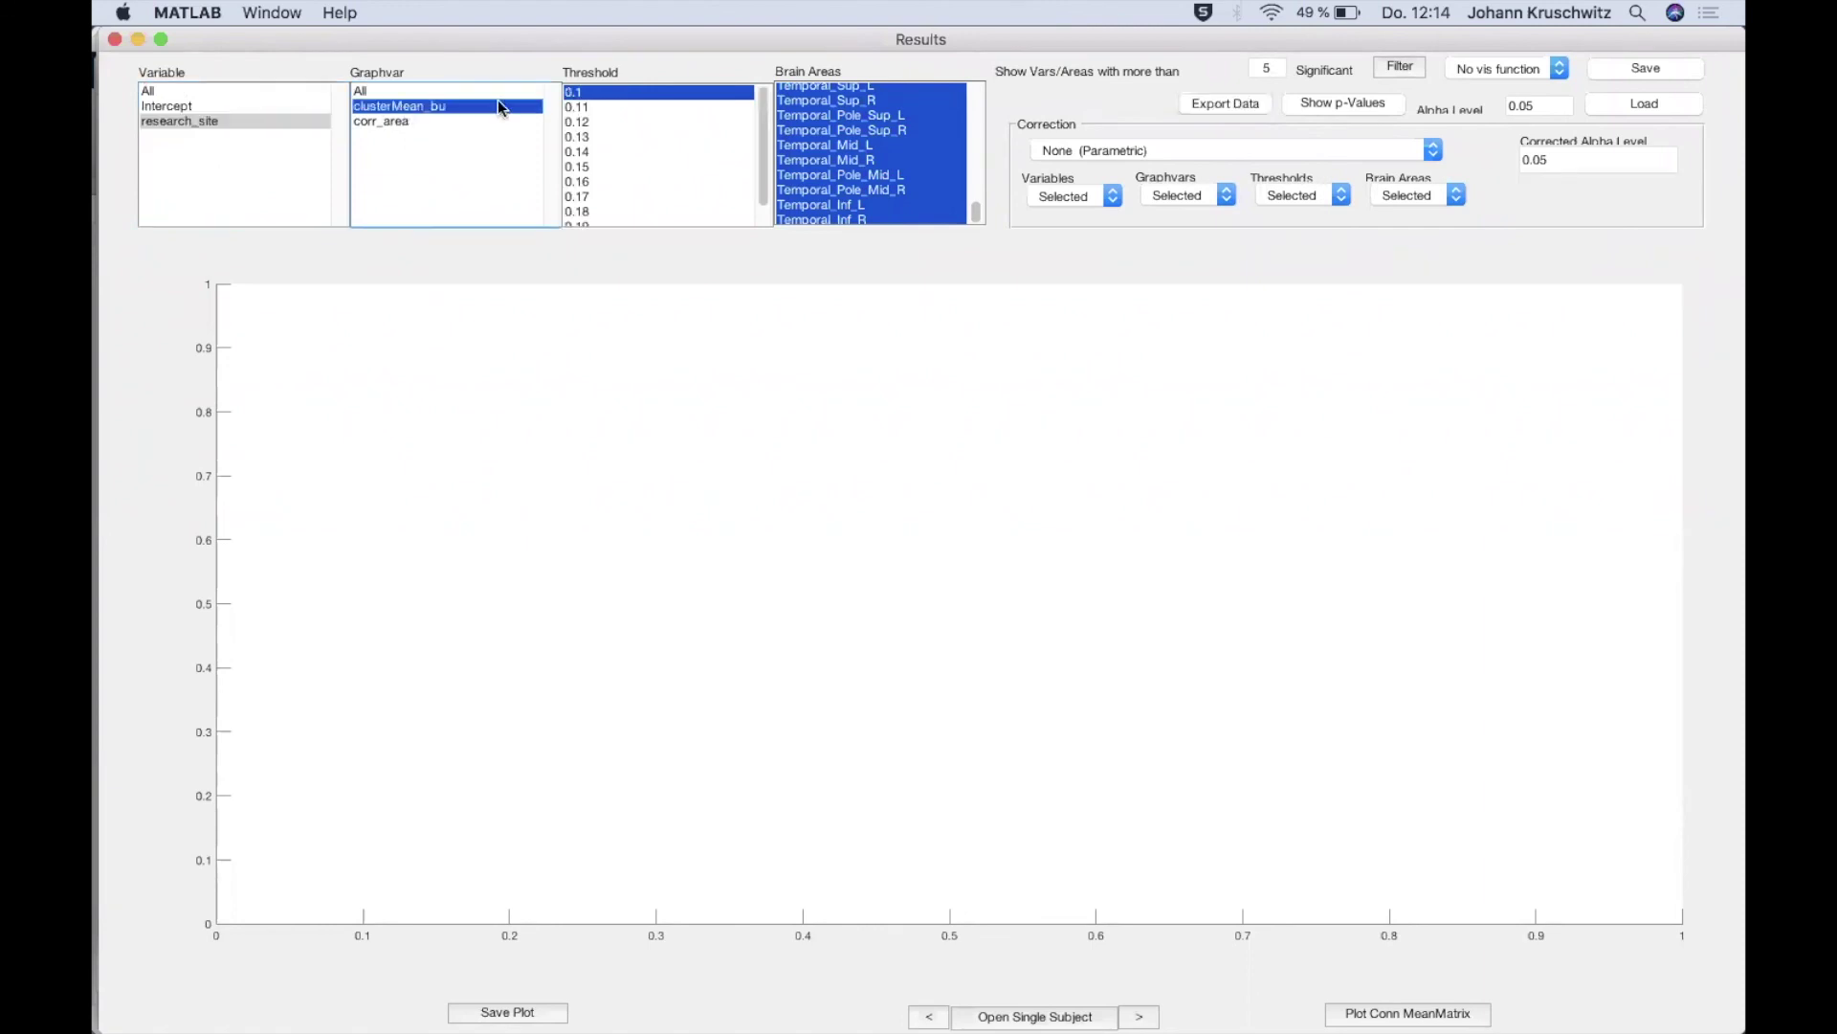
{"action": "left_click", "coordinate": [618, 95]}
{"action": "key", "text": "super+a"}
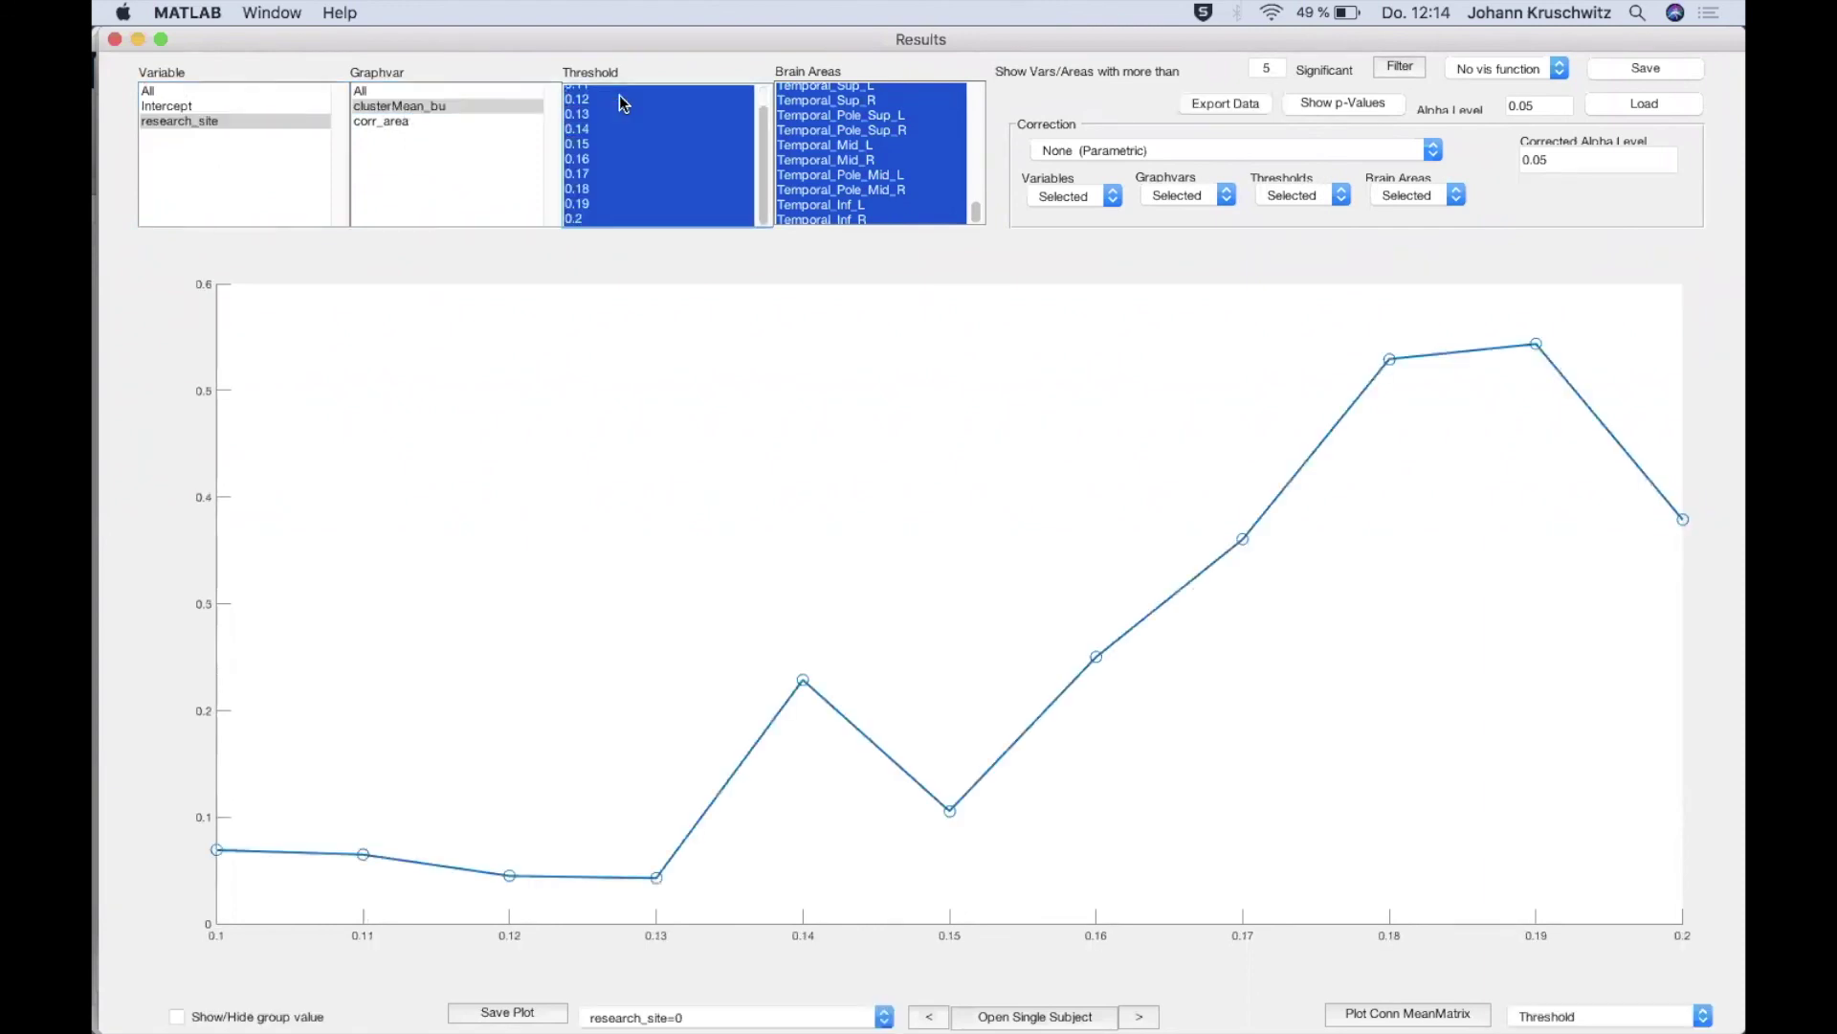
{"action": "left_click", "coordinate": [512, 875]}
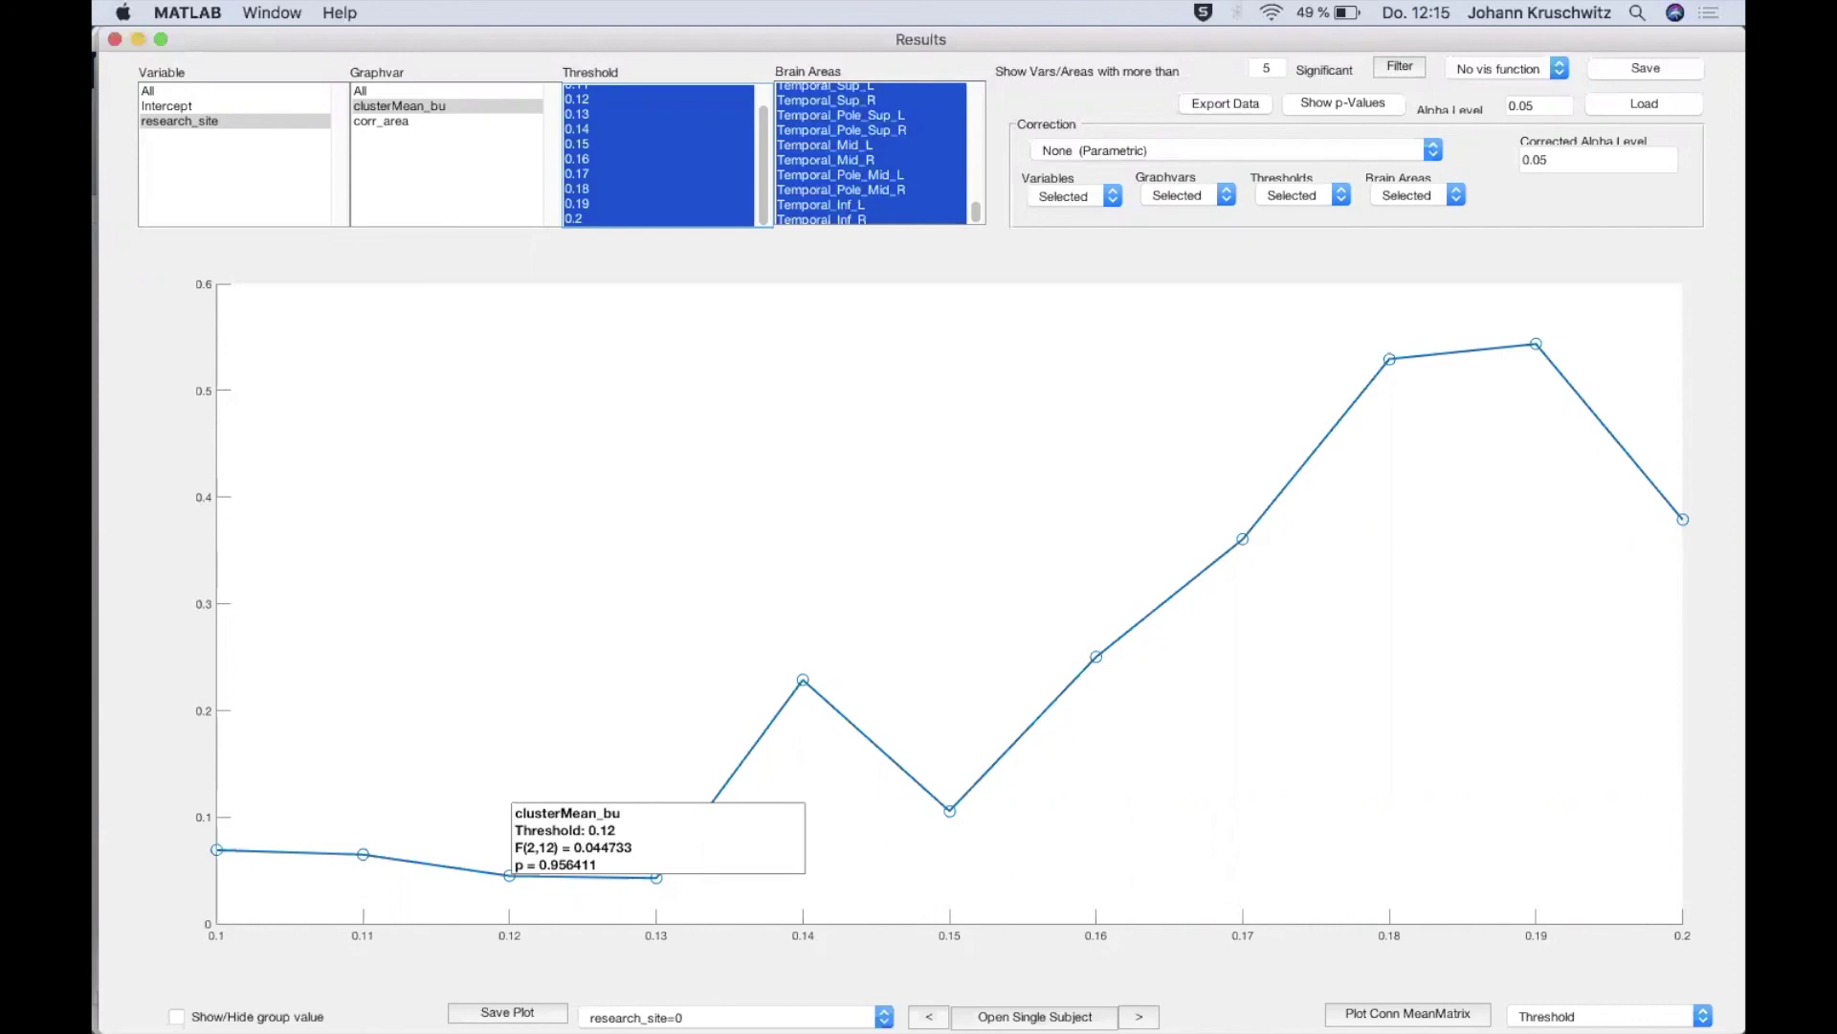
Review the available research_site contrasts, and overlay the group values on the plot to inspect the point at 0.15
{"action": "left_click", "coordinate": [678, 1008]}
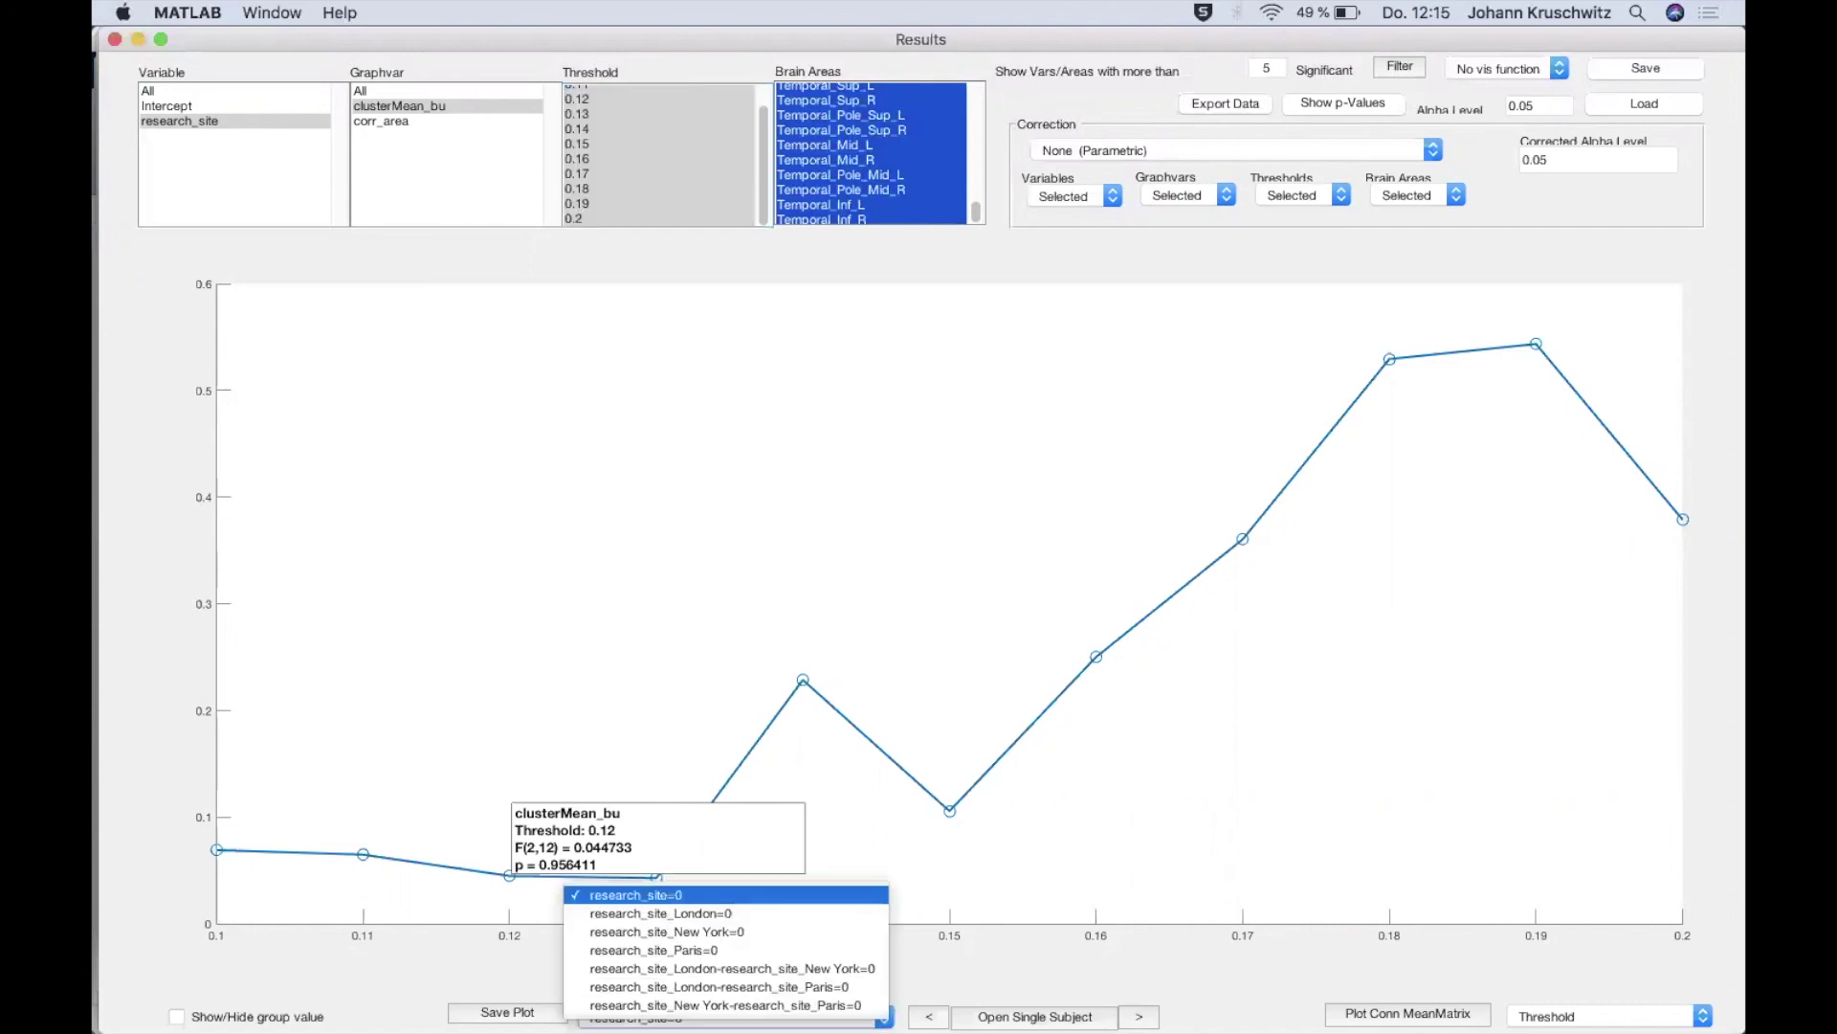
{"action": "left_click", "coordinate": [478, 962]}
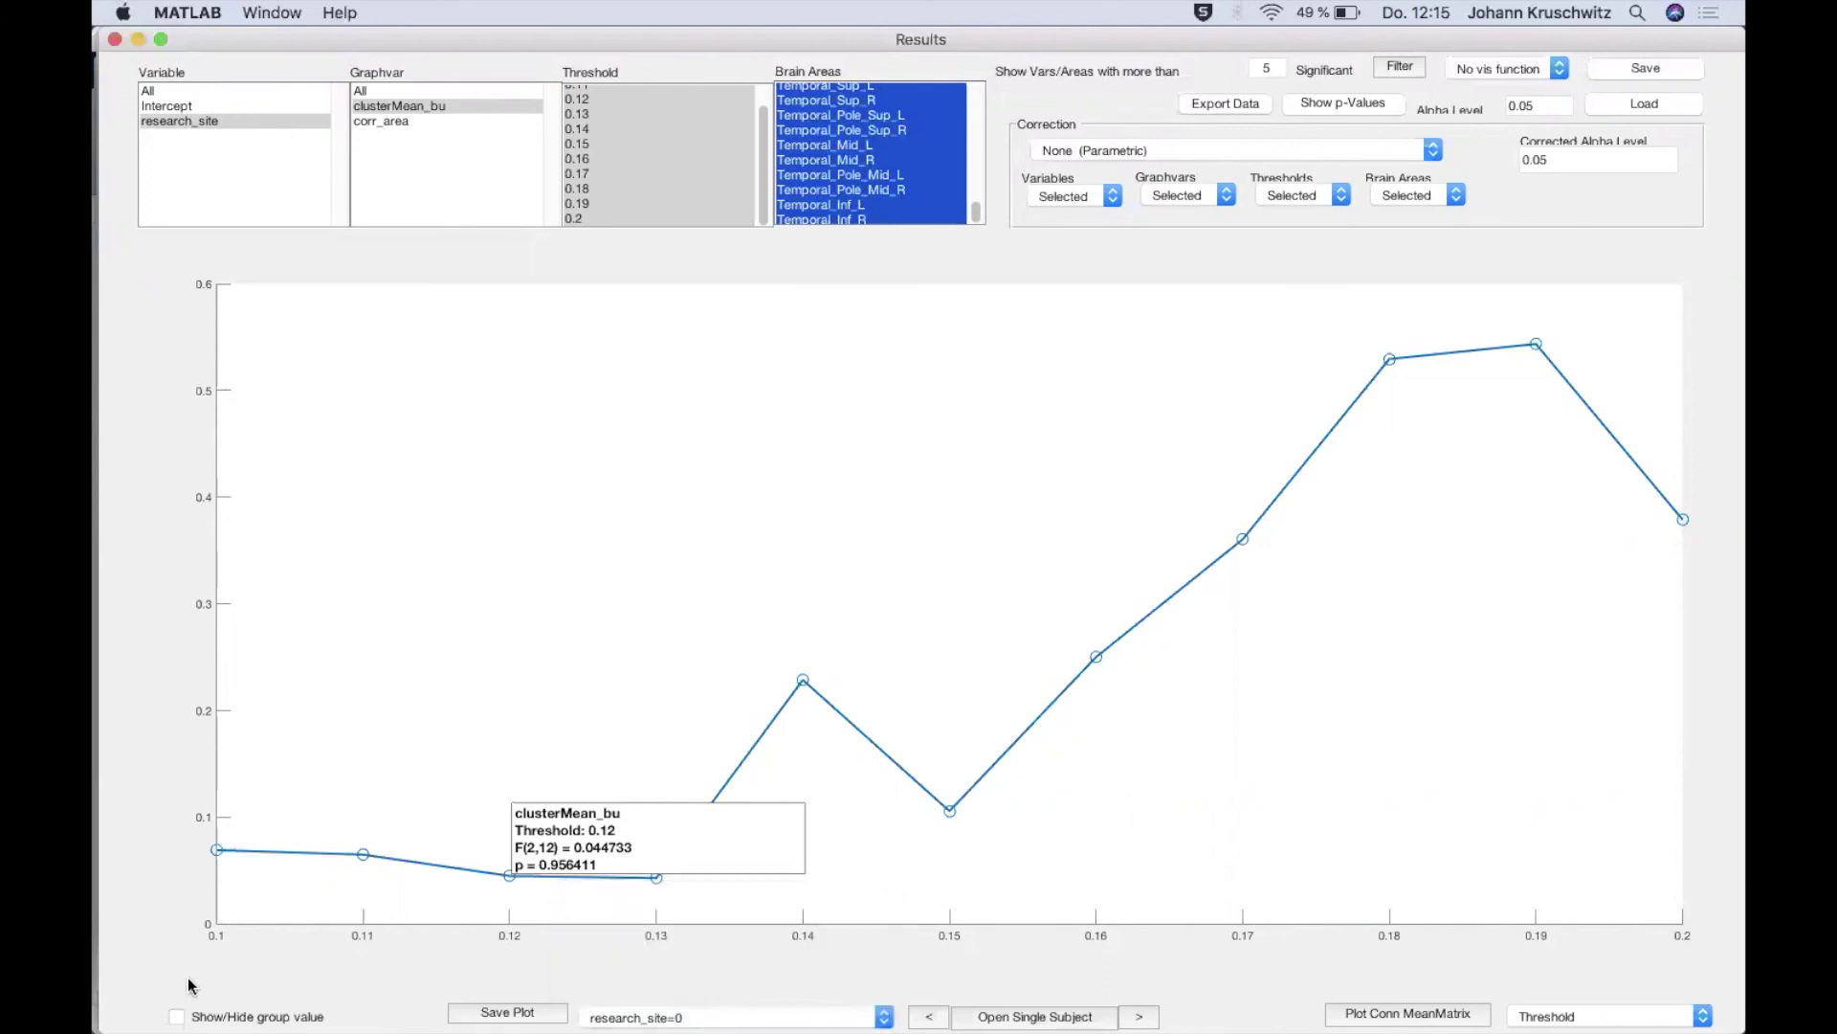
{"action": "left_click", "coordinate": [177, 1016]}
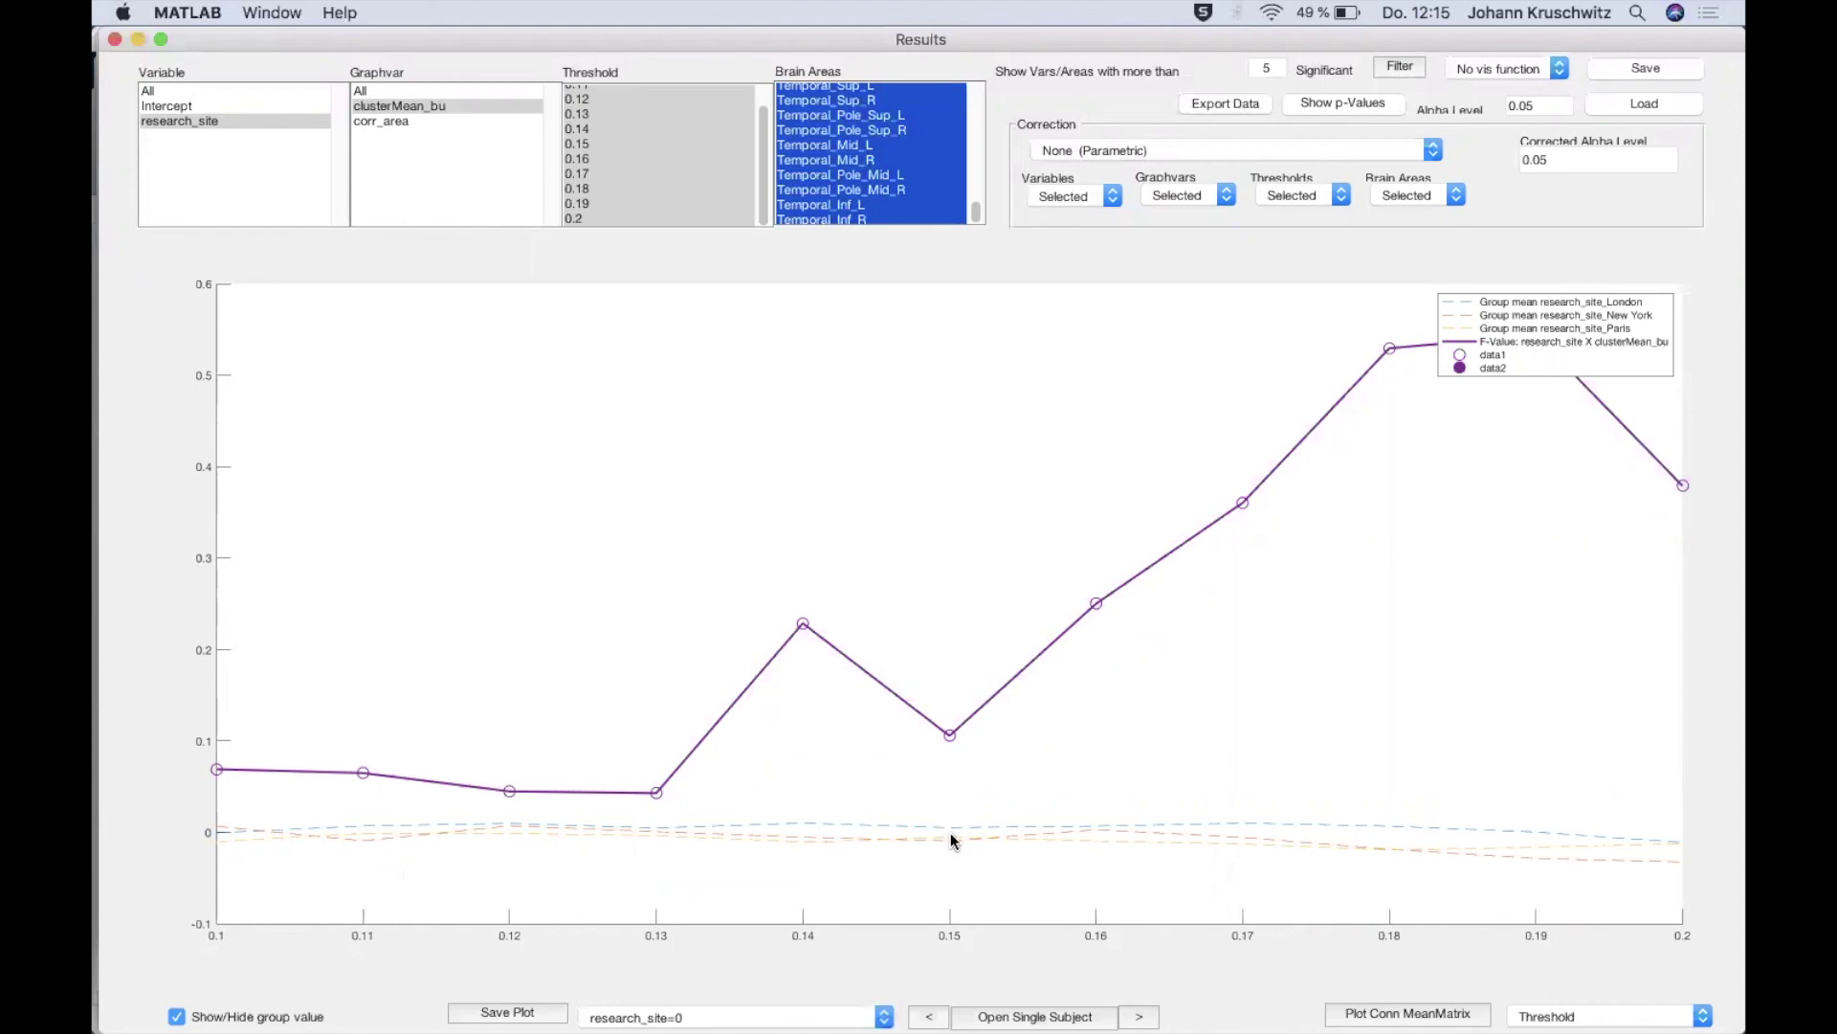
{"action": "left_click", "coordinate": [952, 737]}
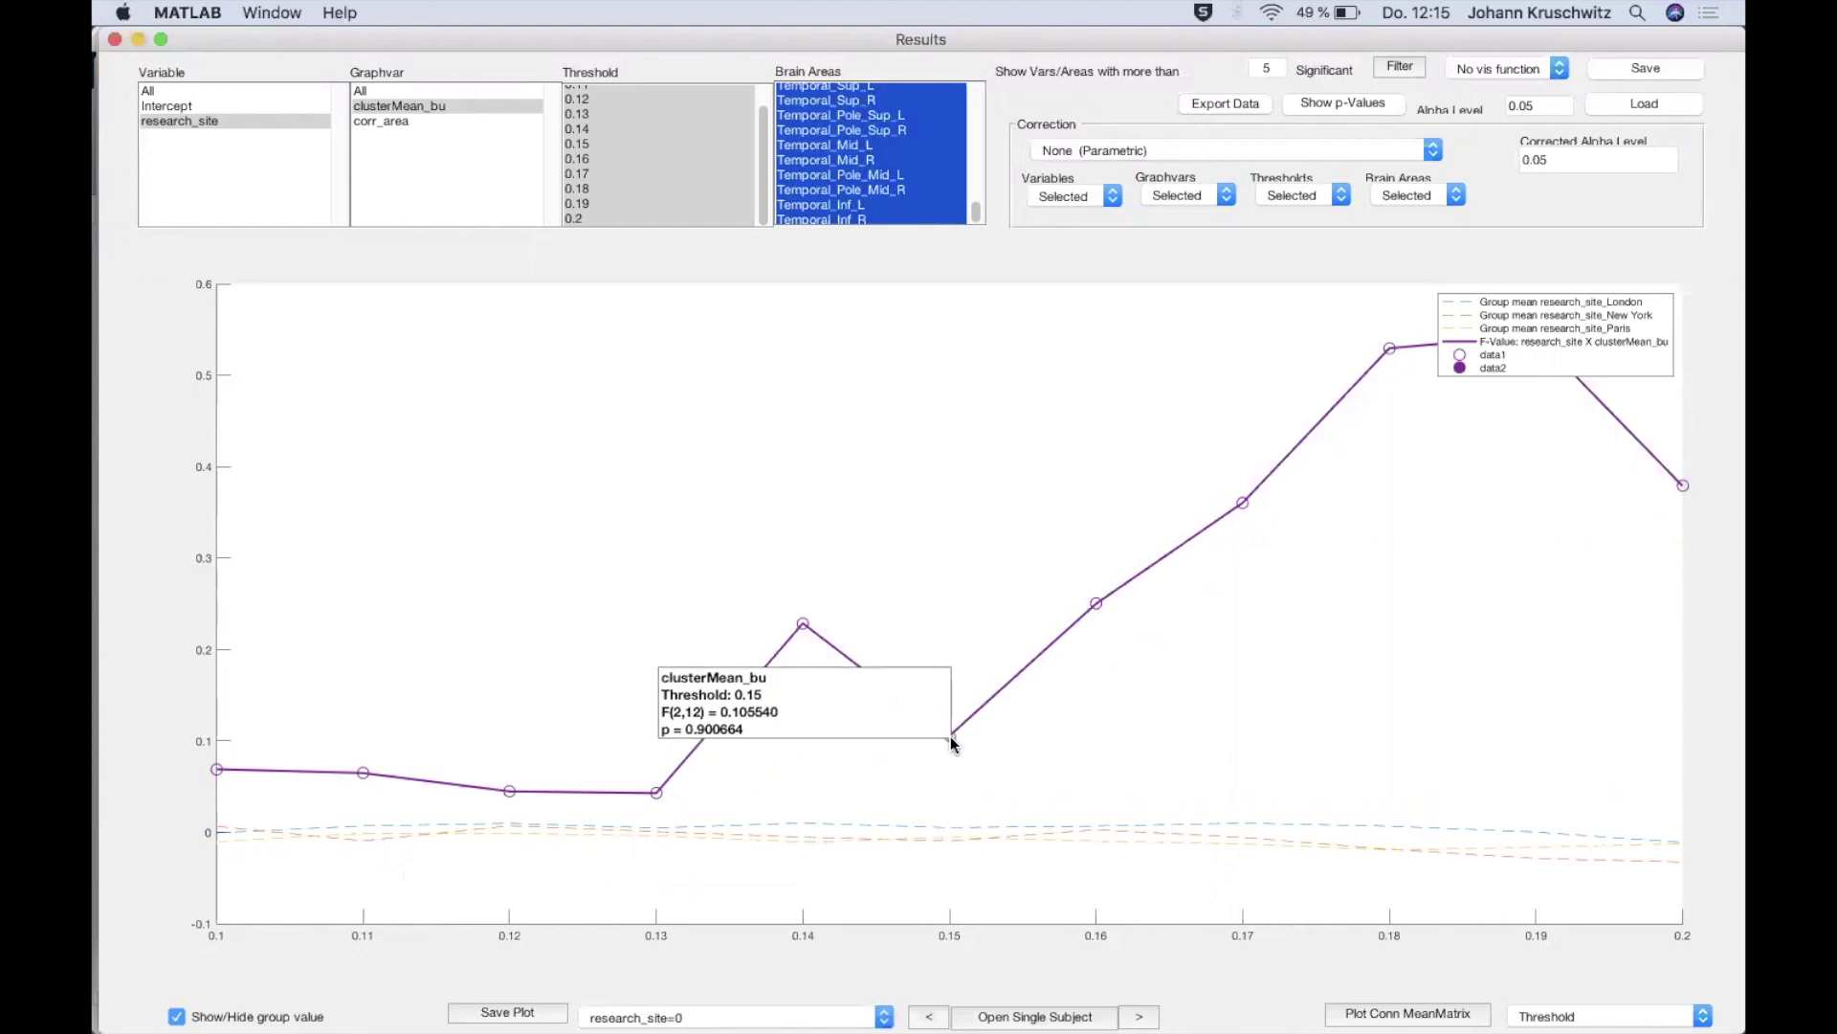
Plot the single-site contrasts in turn: research_site_London=0, research_site_New York=0 and research_site_Paris=0
{"action": "left_click", "coordinate": [728, 1017]}
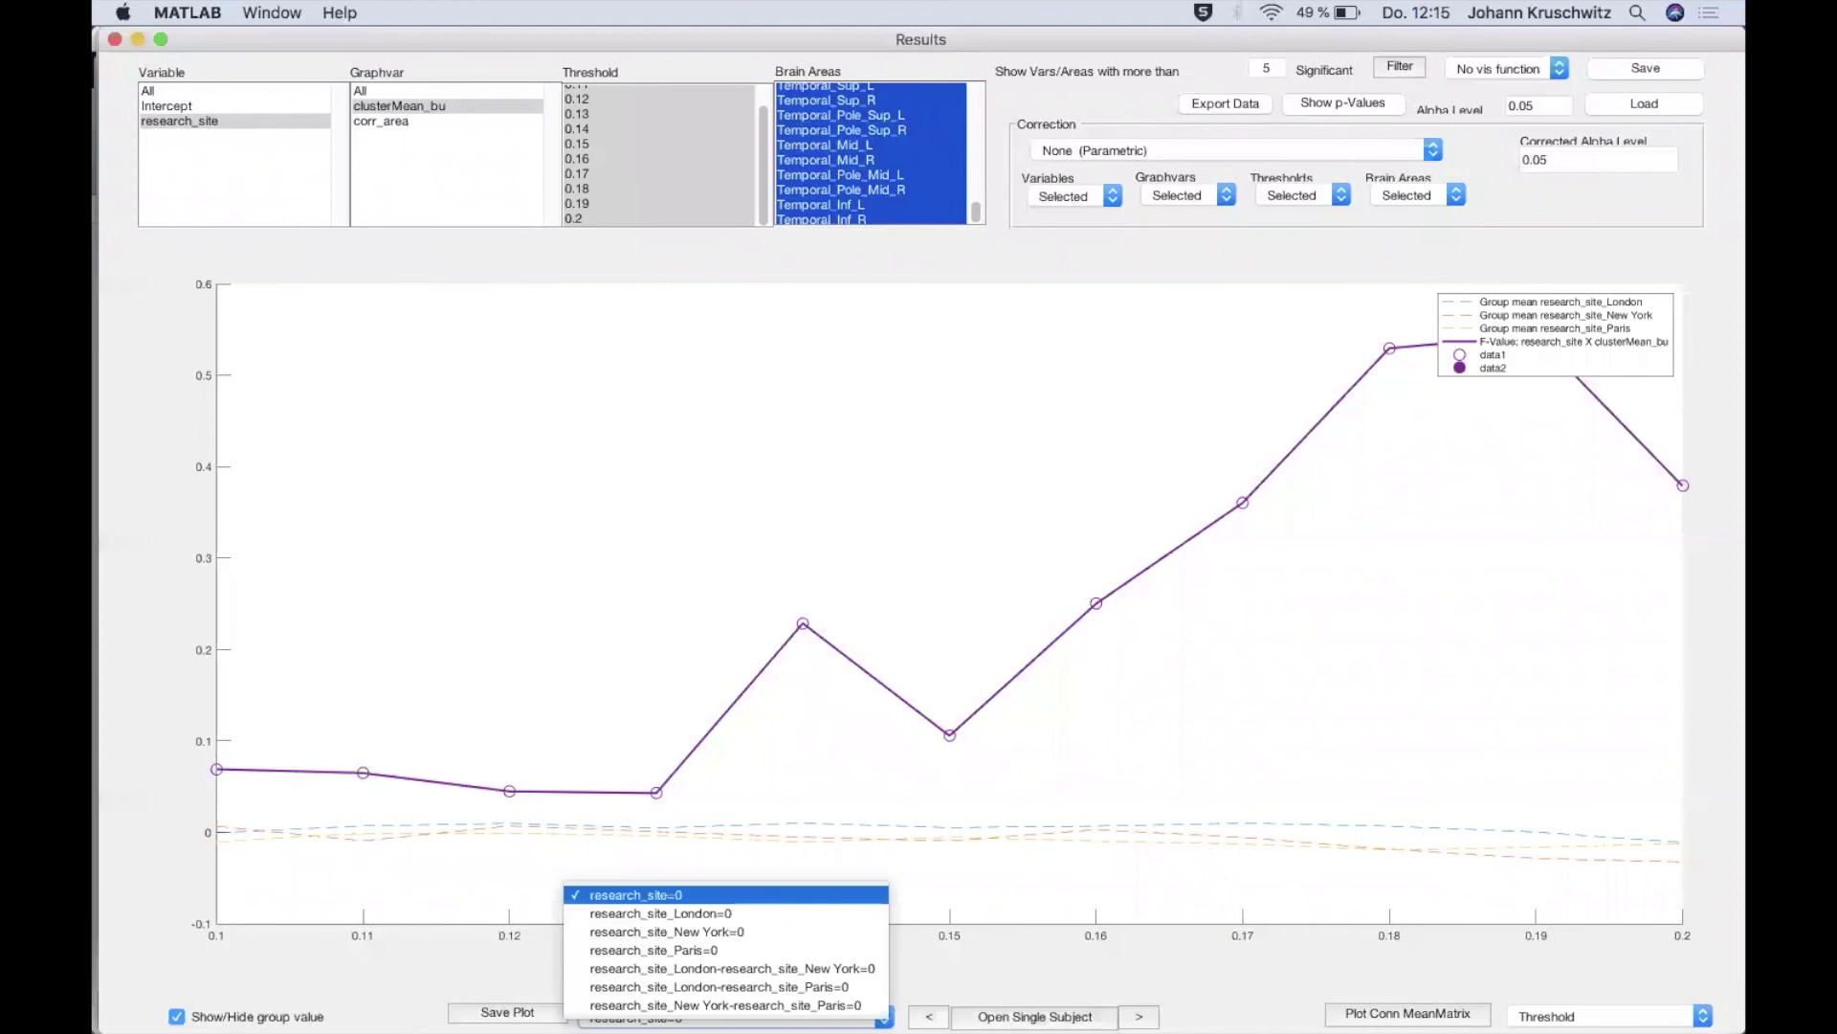
{"action": "left_click", "coordinate": [735, 915]}
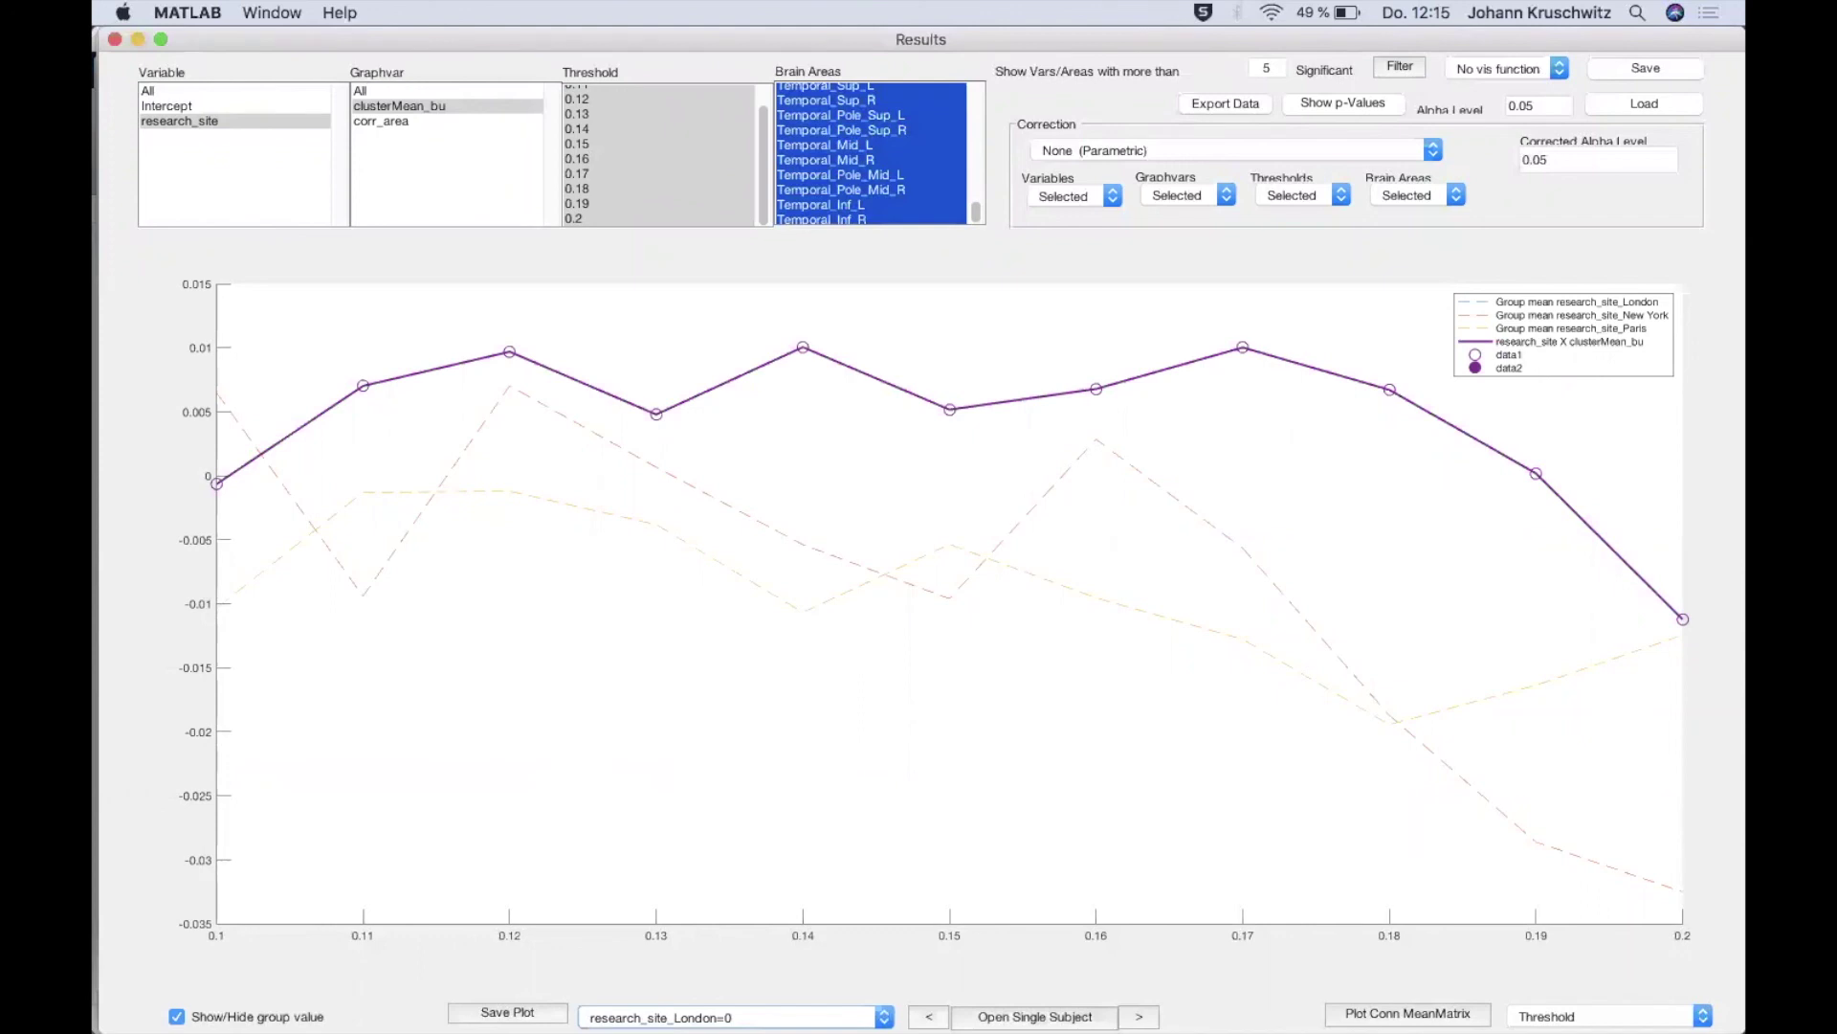
{"action": "left_click", "coordinate": [689, 1016]}
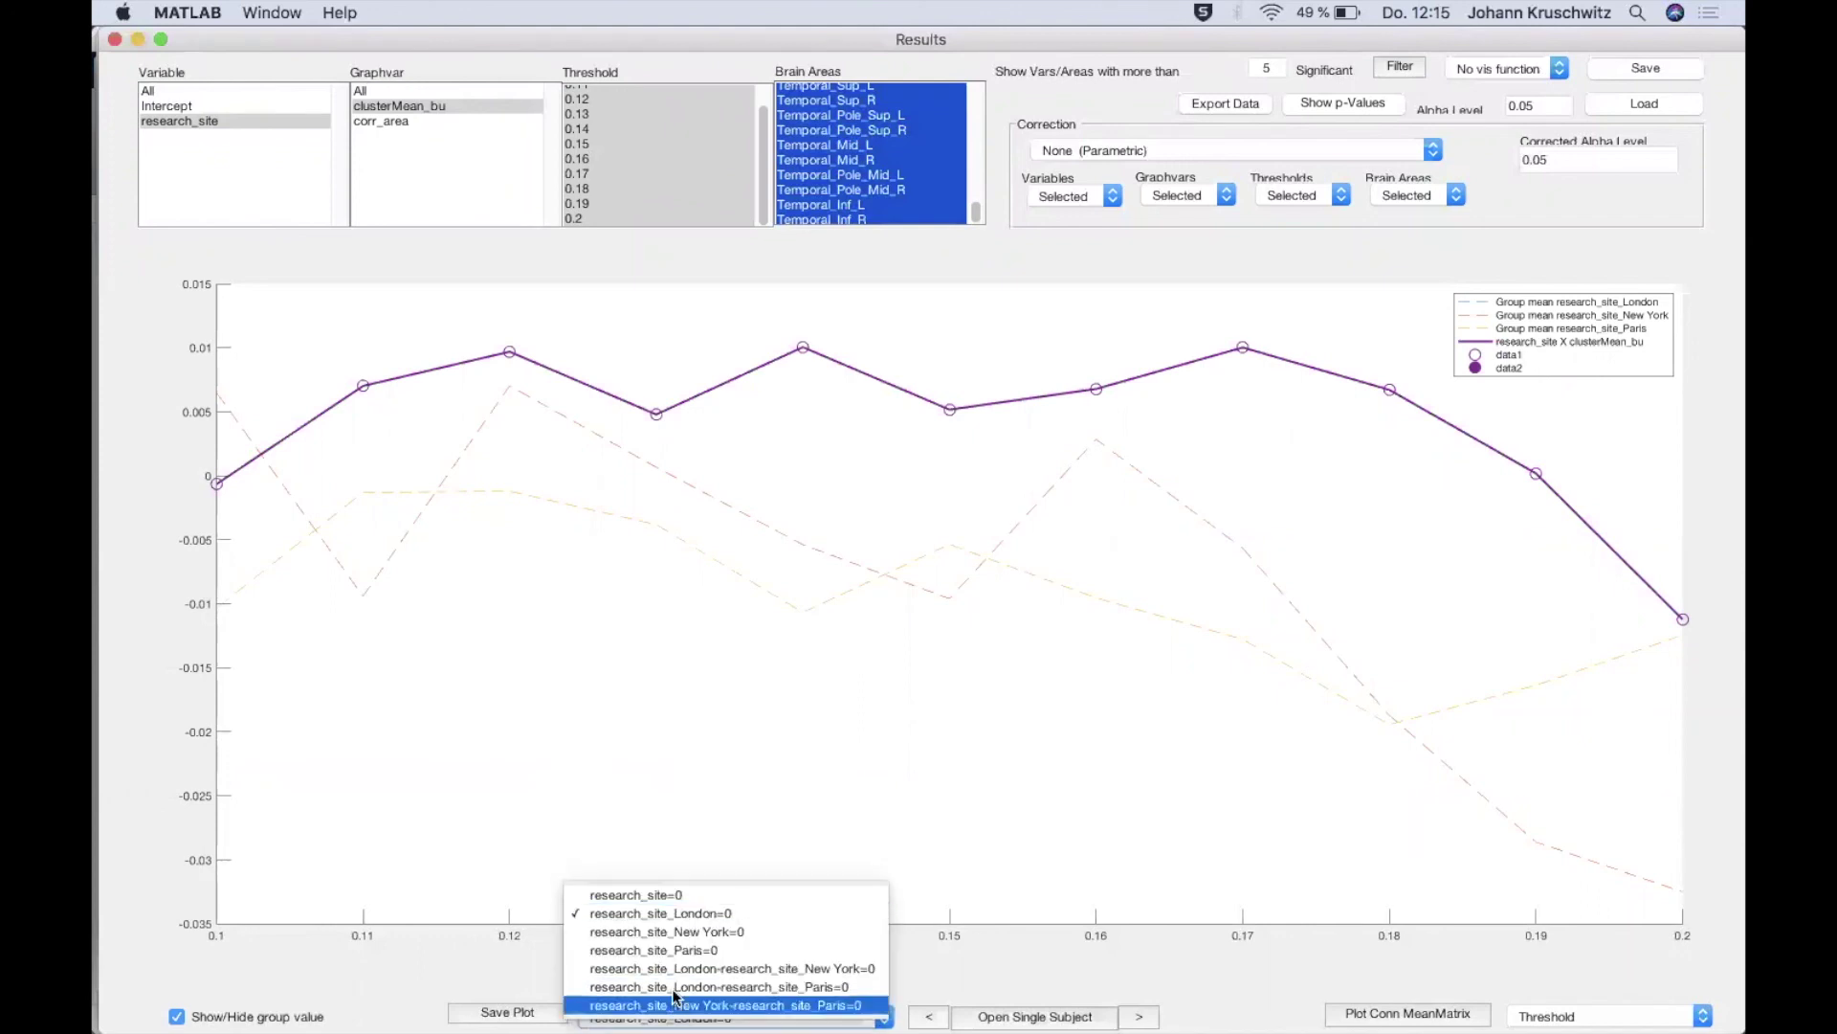
{"action": "left_click", "coordinate": [689, 931]}
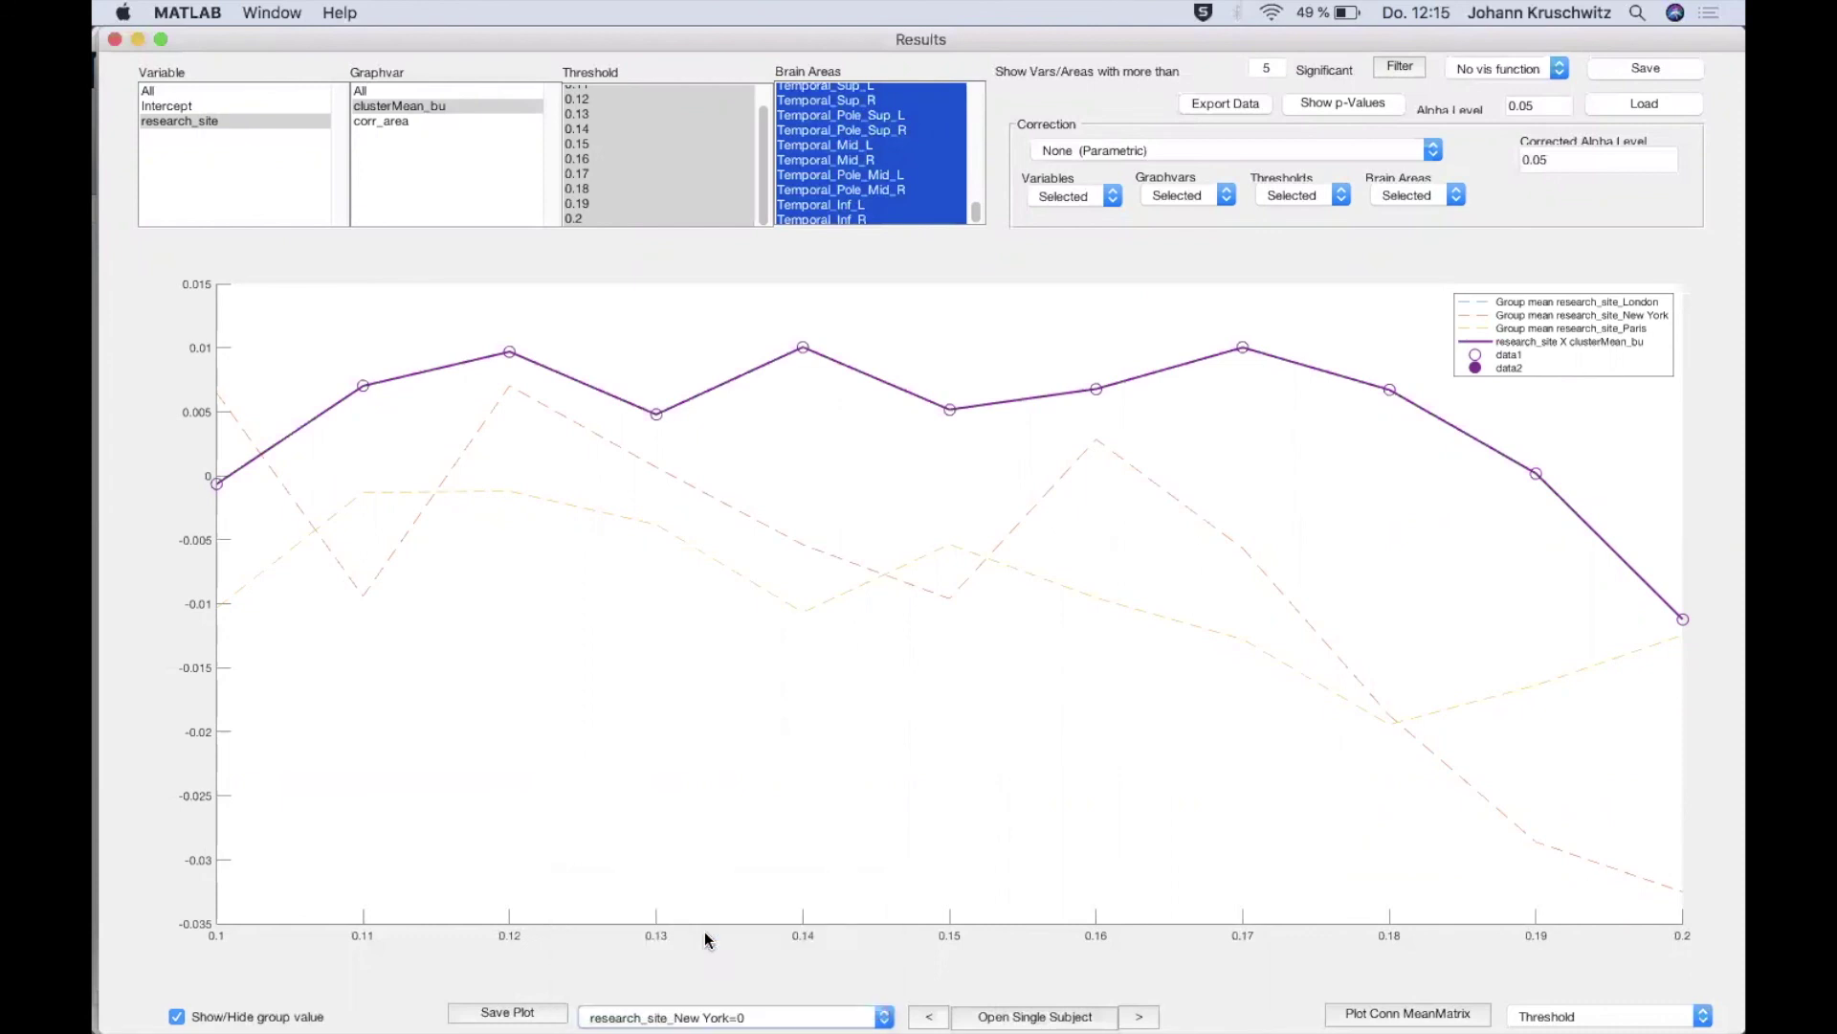
{"action": "left_click", "coordinate": [703, 1016]}
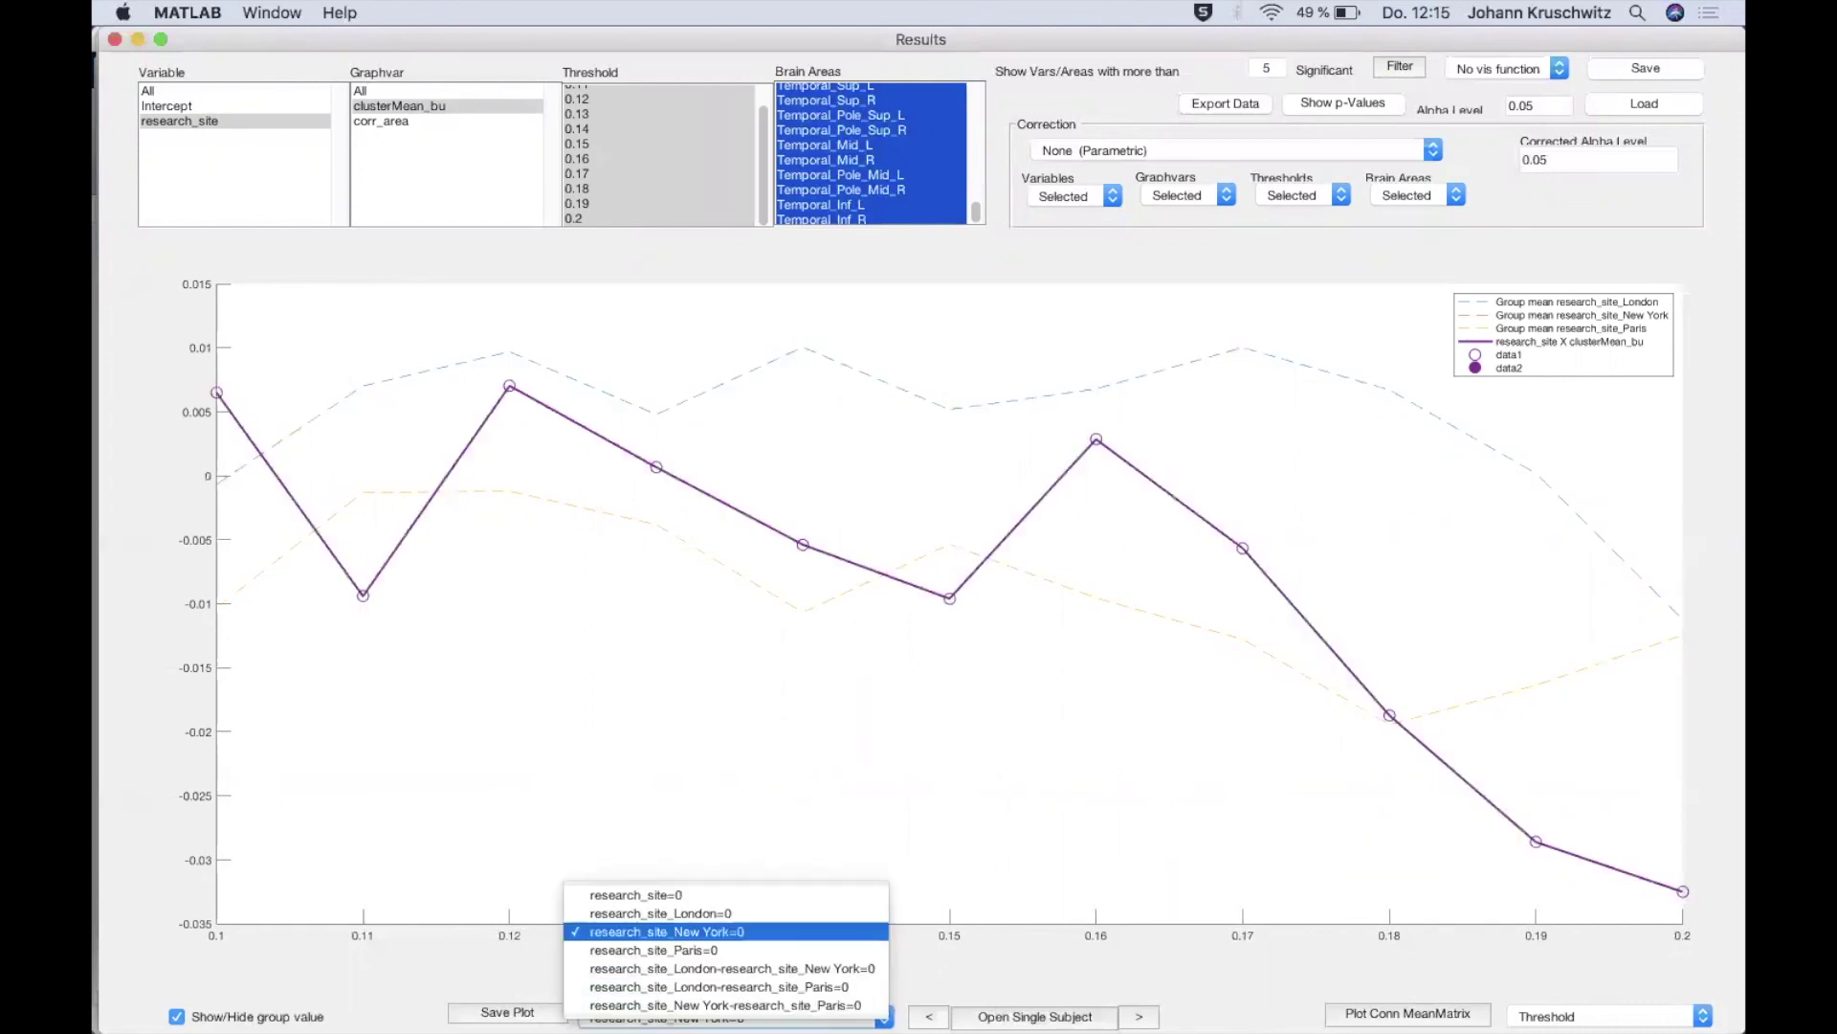
{"action": "left_click", "coordinate": [697, 957]}
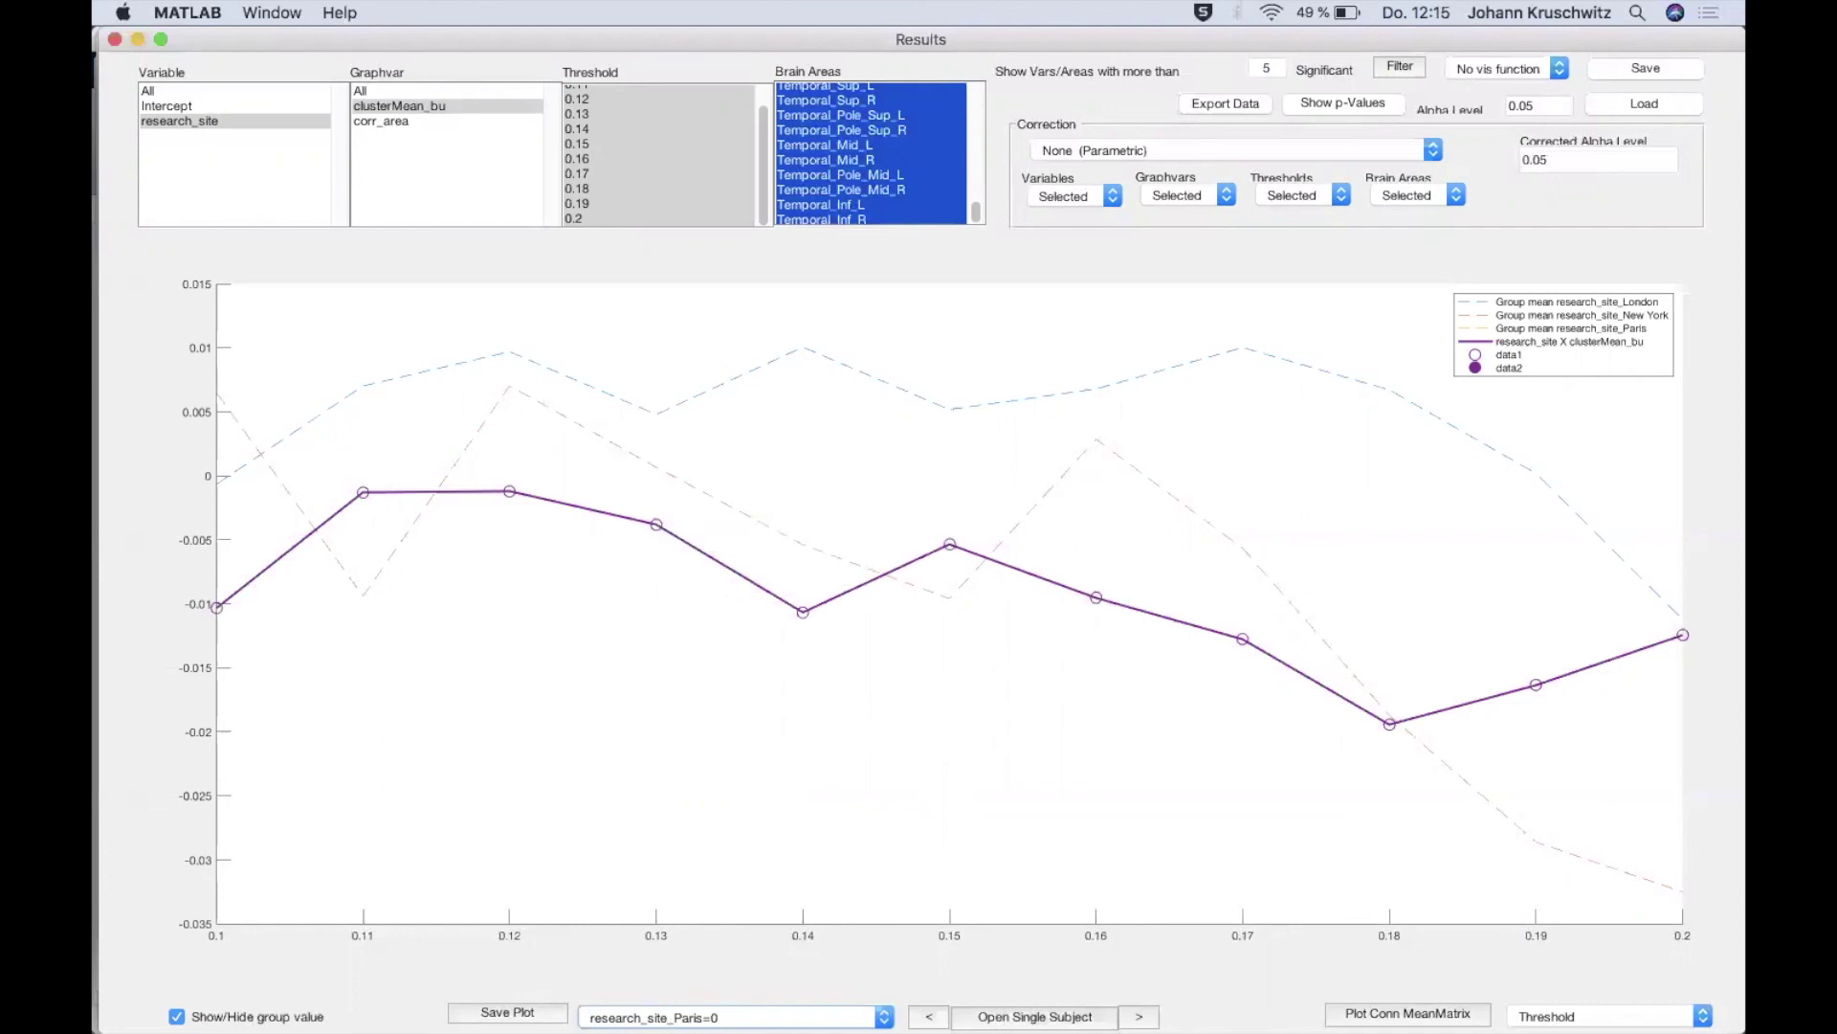
Compare the pairwise contrasts London-New York, London-Paris and New York-Paris with group values hidden, and return to the overall research_site=0 contrast
{"action": "left_click", "coordinate": [744, 1017]}
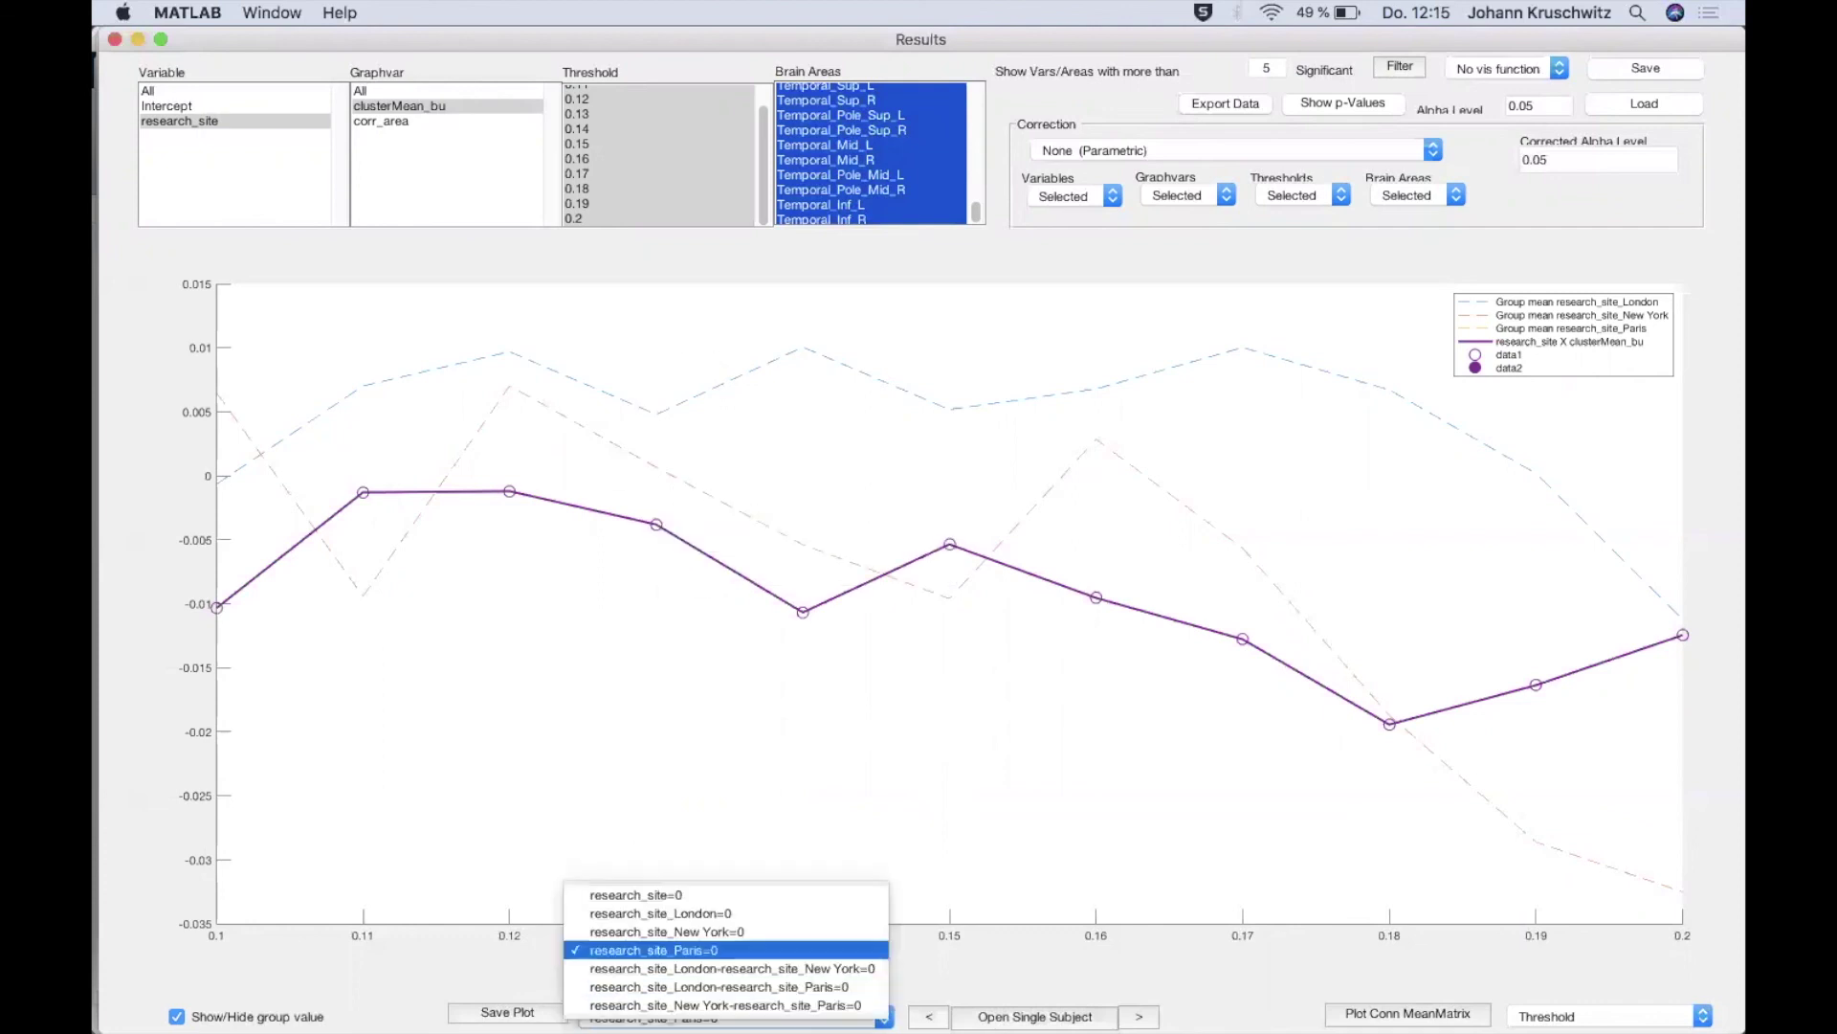
{"action": "left_click", "coordinate": [745, 968]}
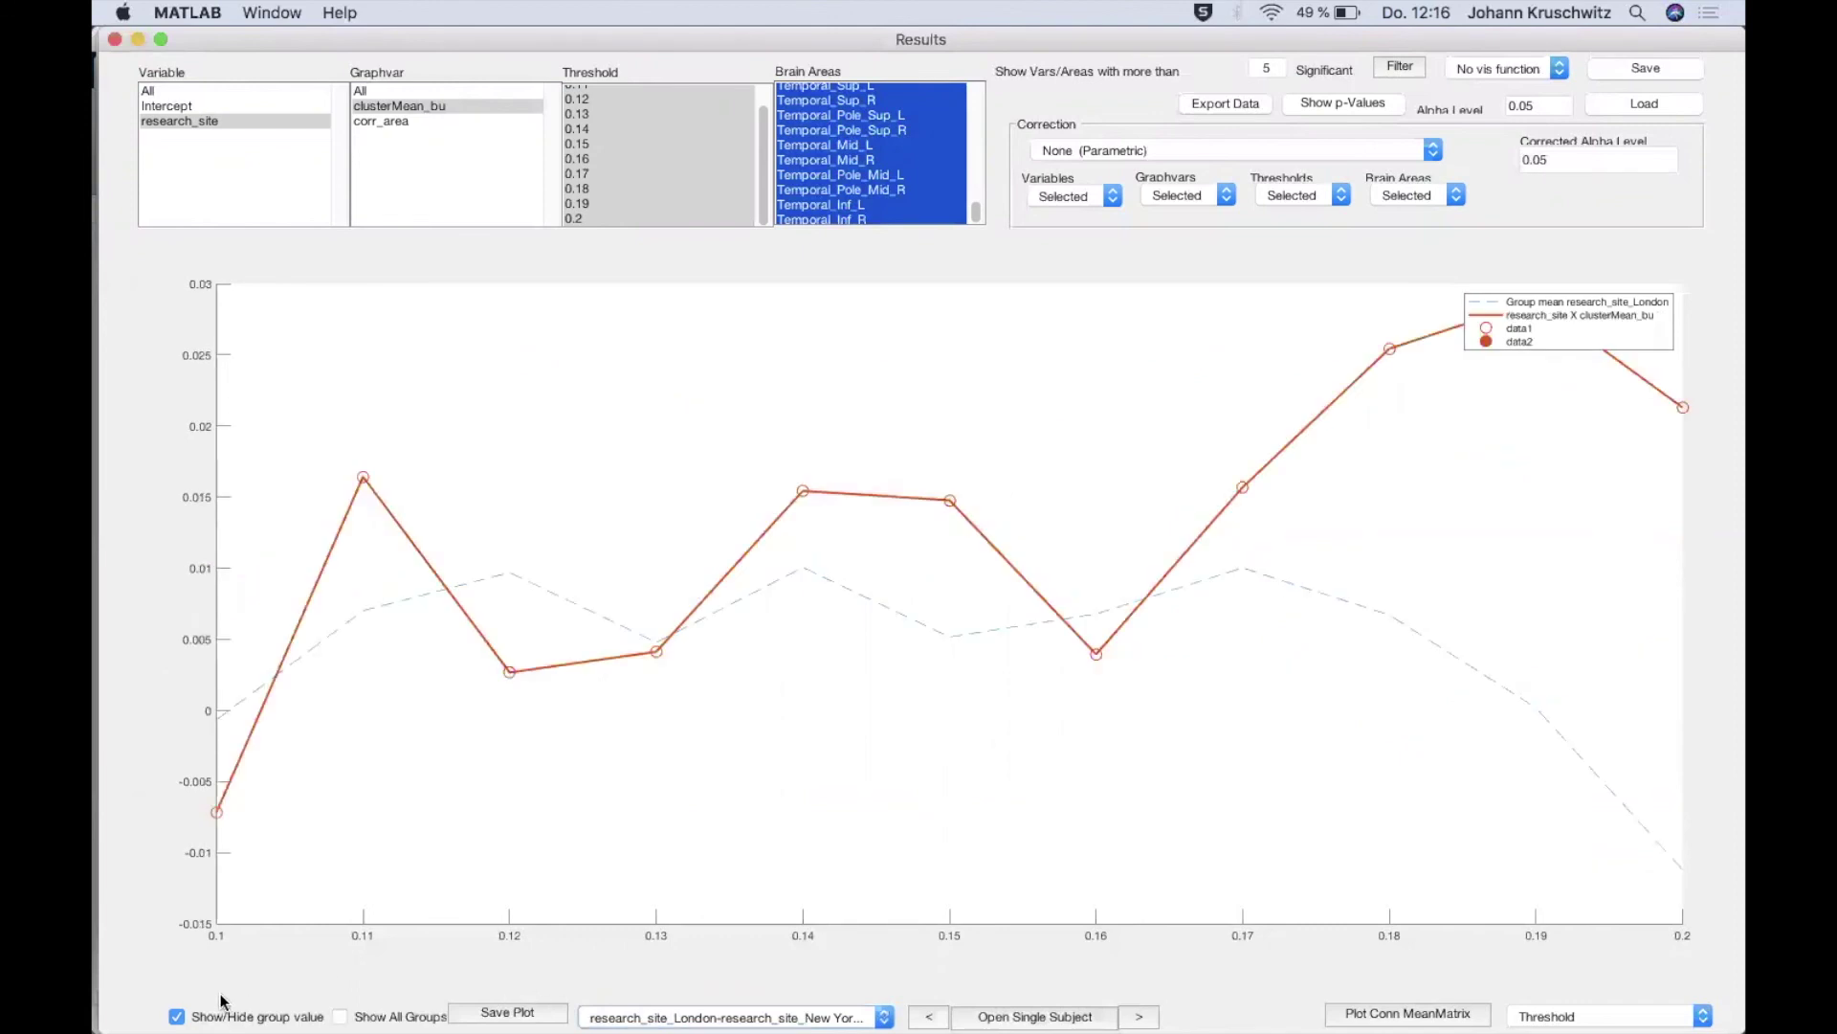
{"action": "left_click", "coordinate": [177, 1016]}
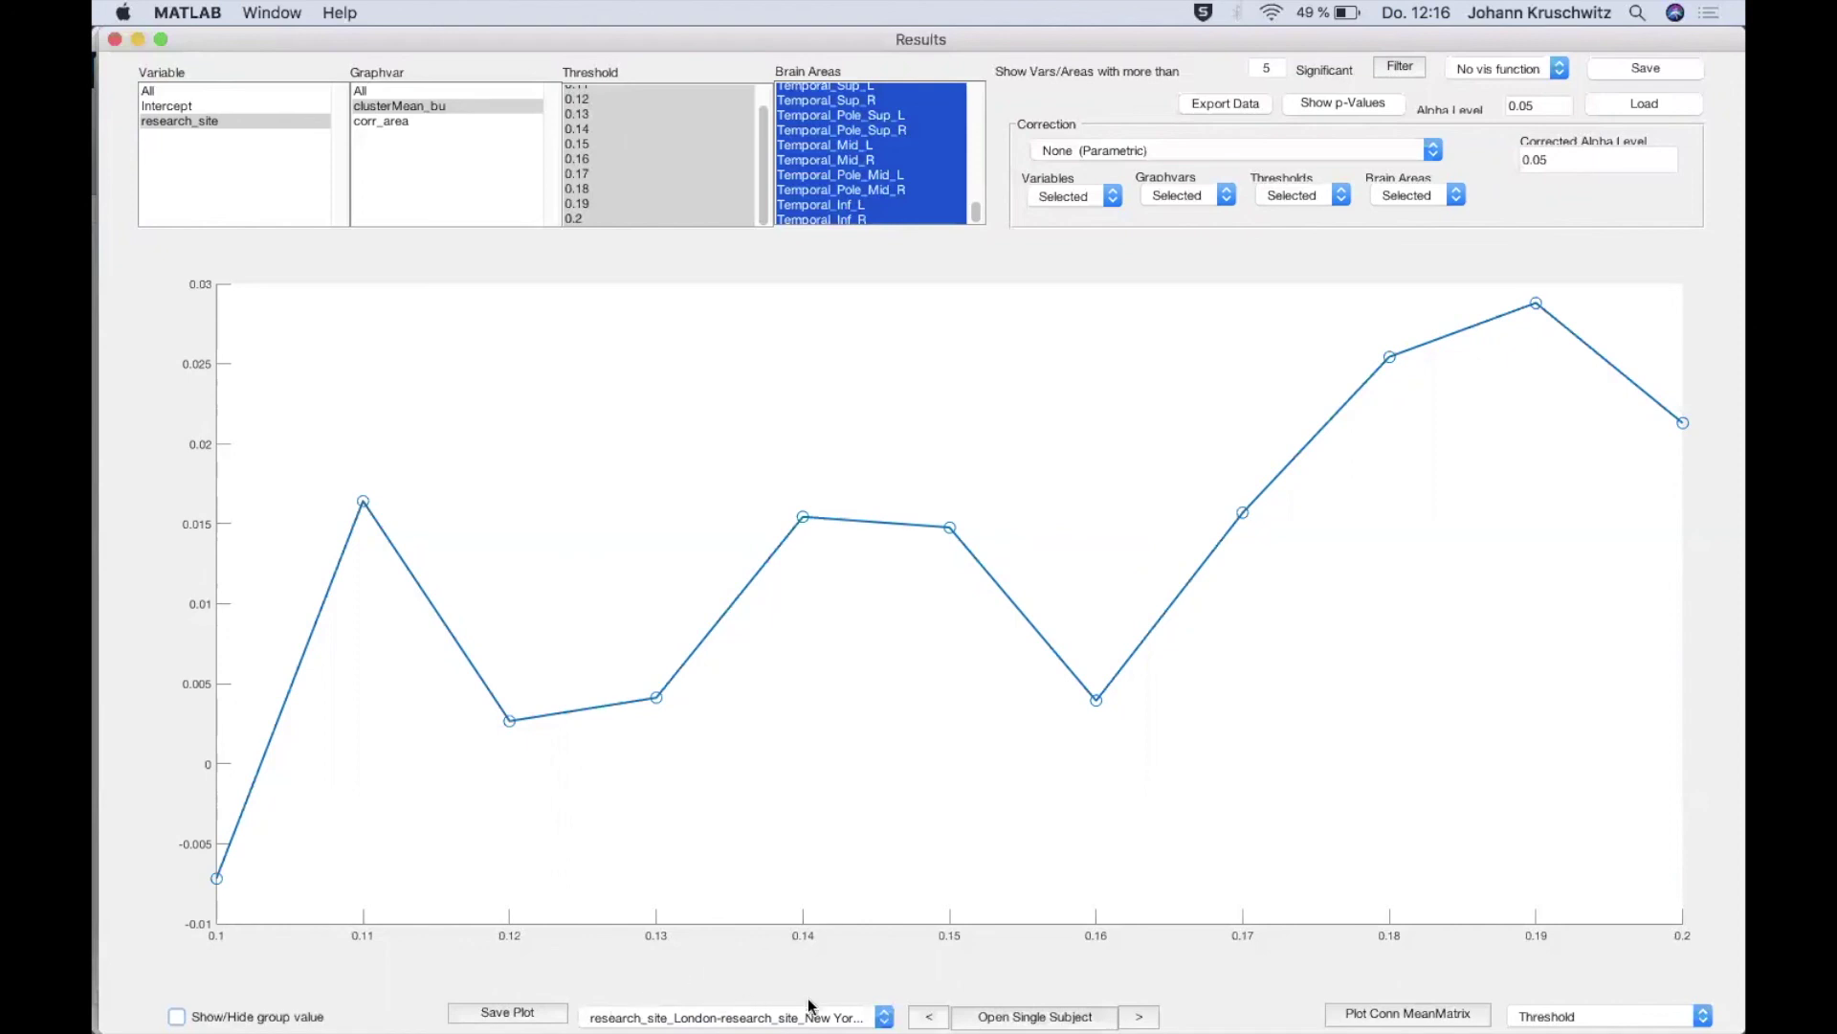
{"action": "left_click", "coordinate": [728, 1017]}
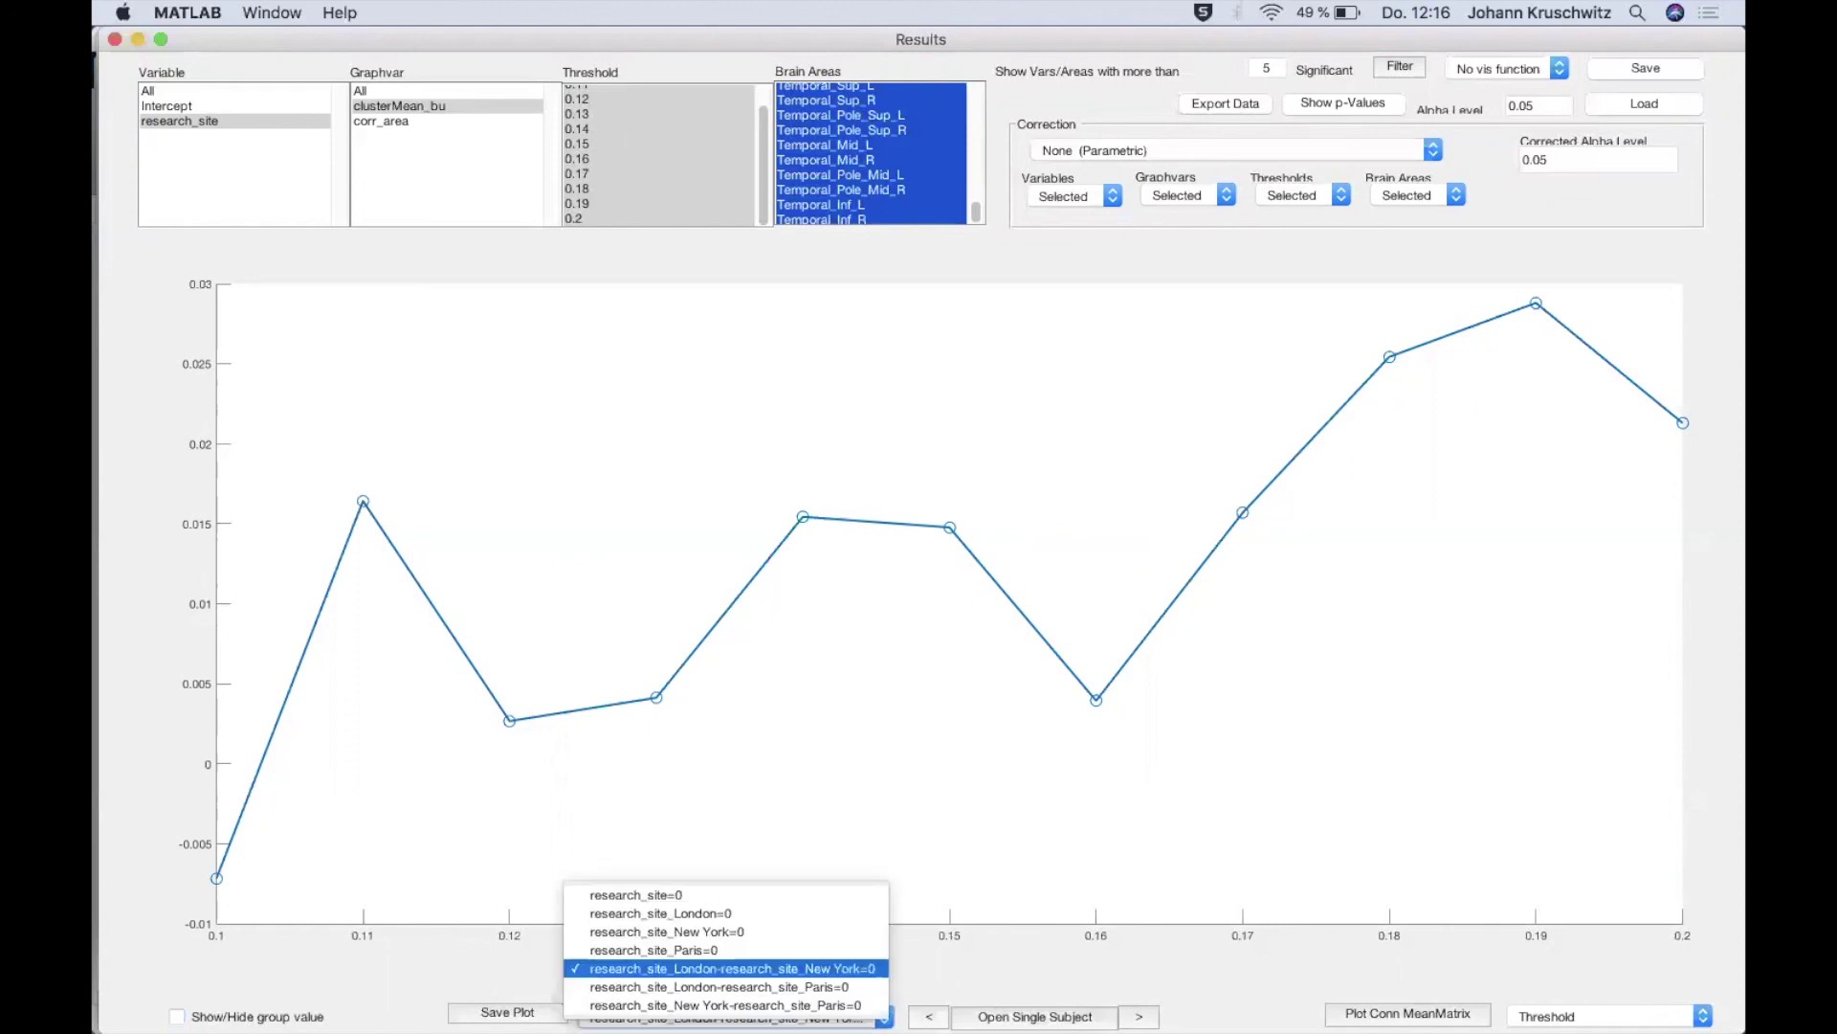
{"action": "left_click", "coordinate": [725, 986]}
{"action": "left_click", "coordinate": [724, 1014]}
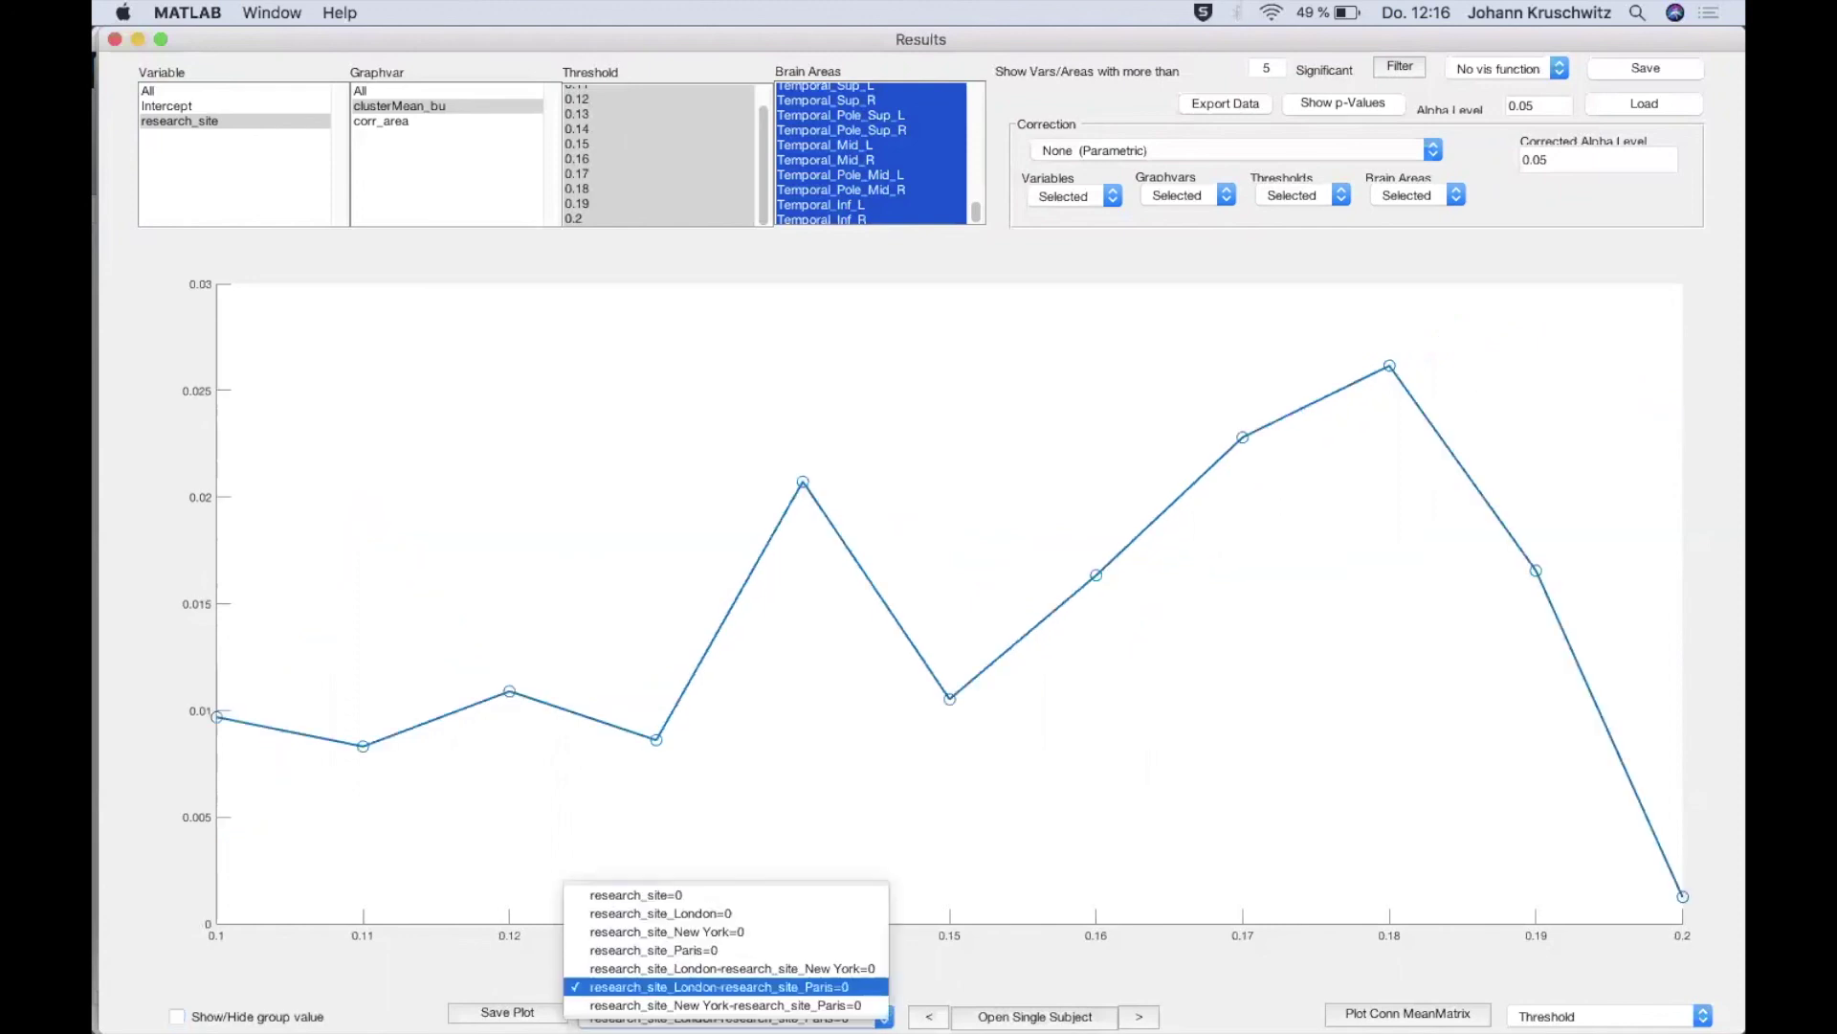
{"action": "left_click", "coordinate": [710, 1005]}
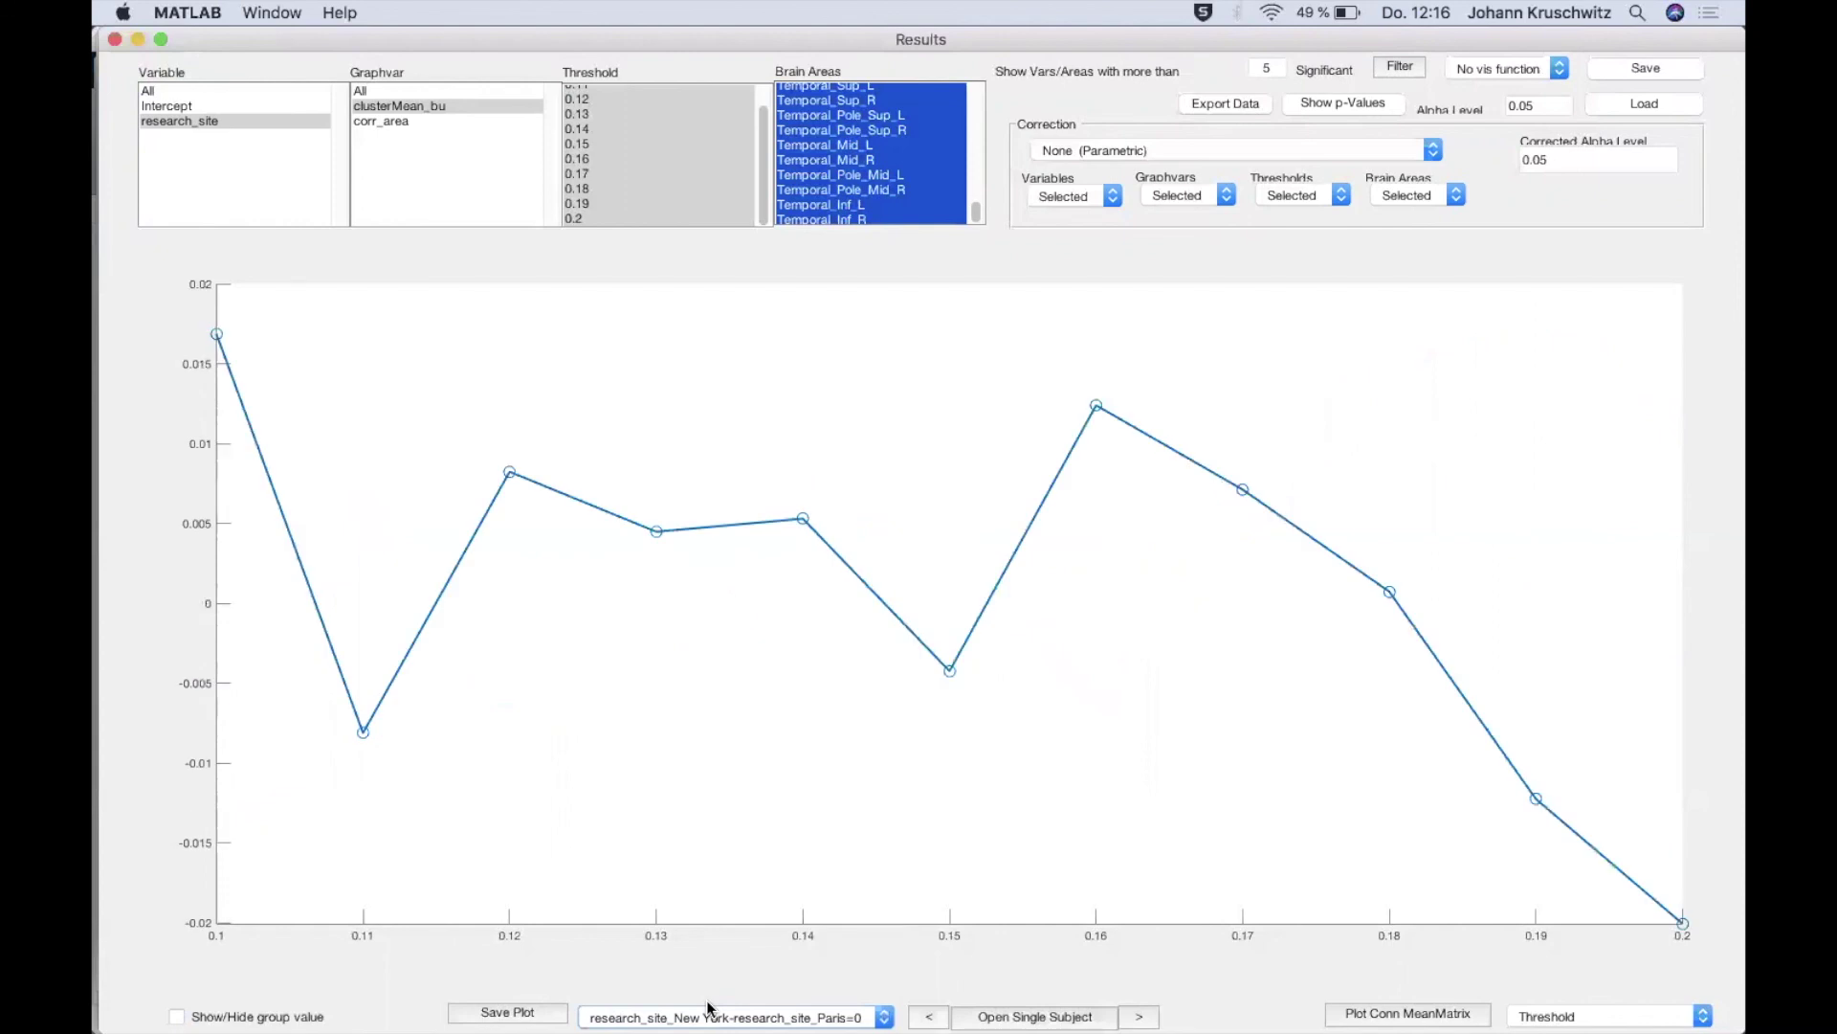
{"action": "left_click", "coordinate": [709, 1013]}
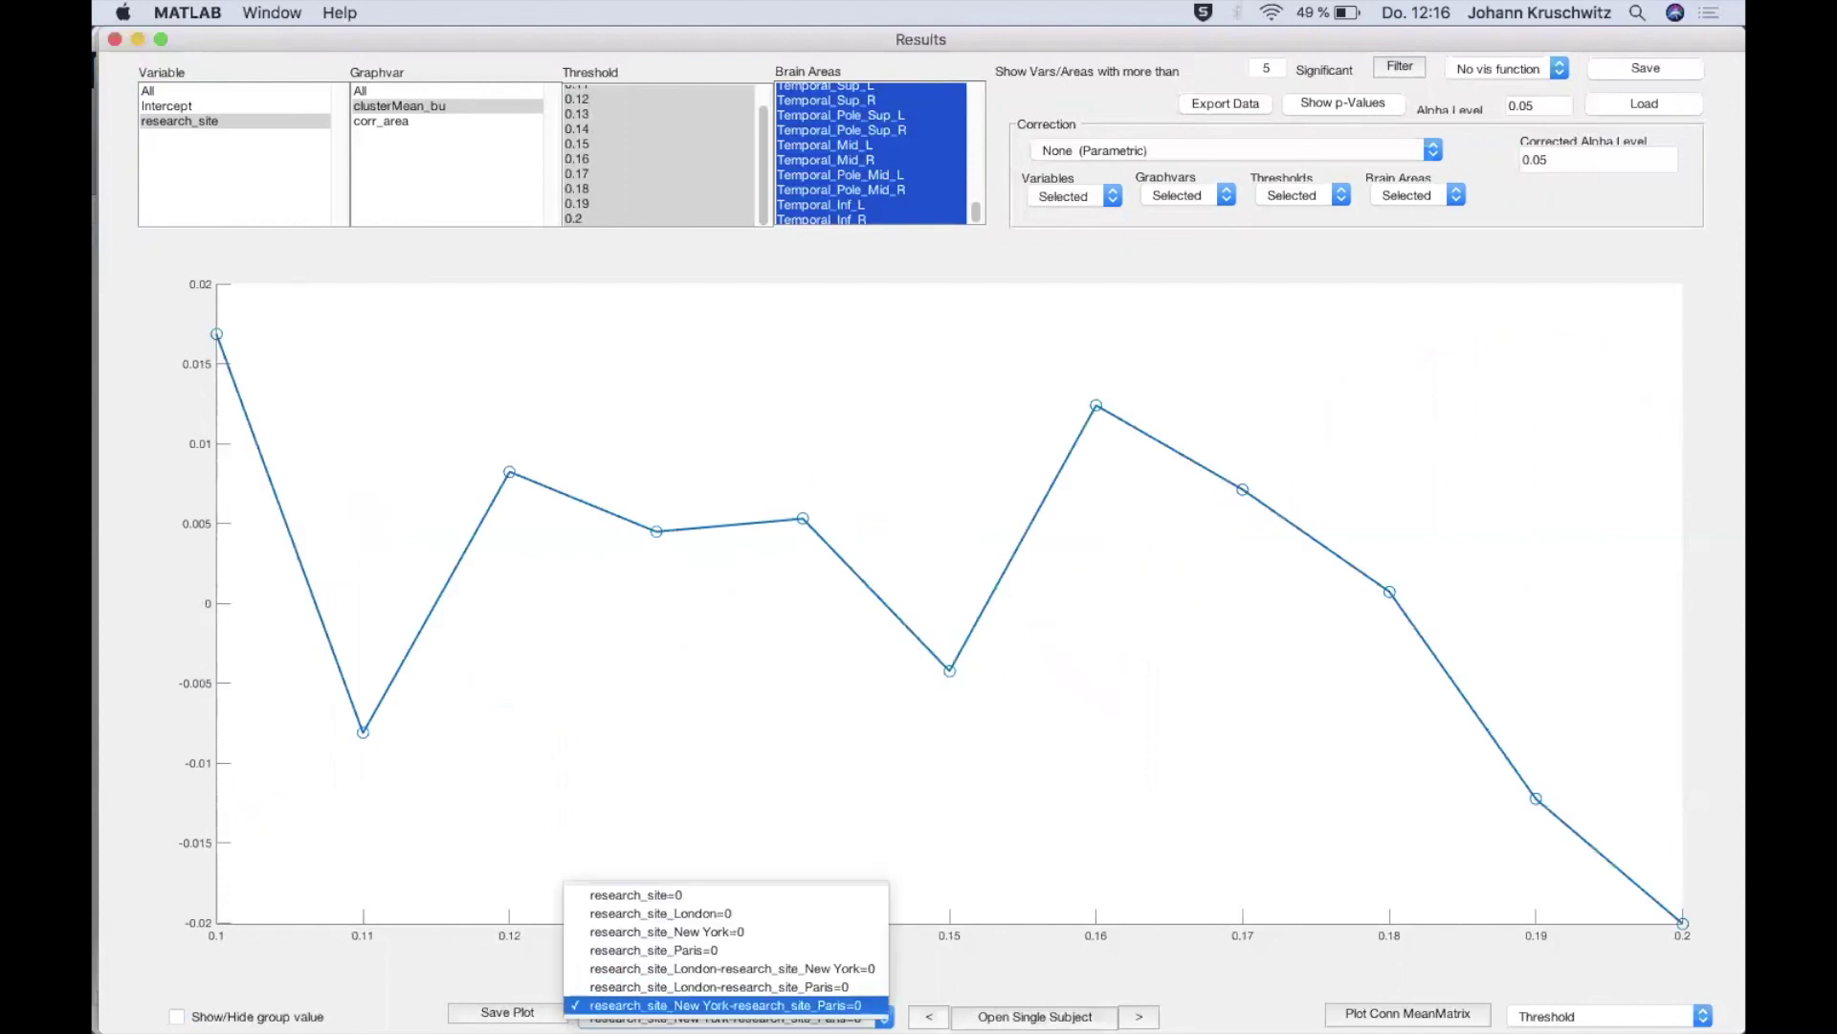
{"action": "left_click", "coordinate": [664, 896]}
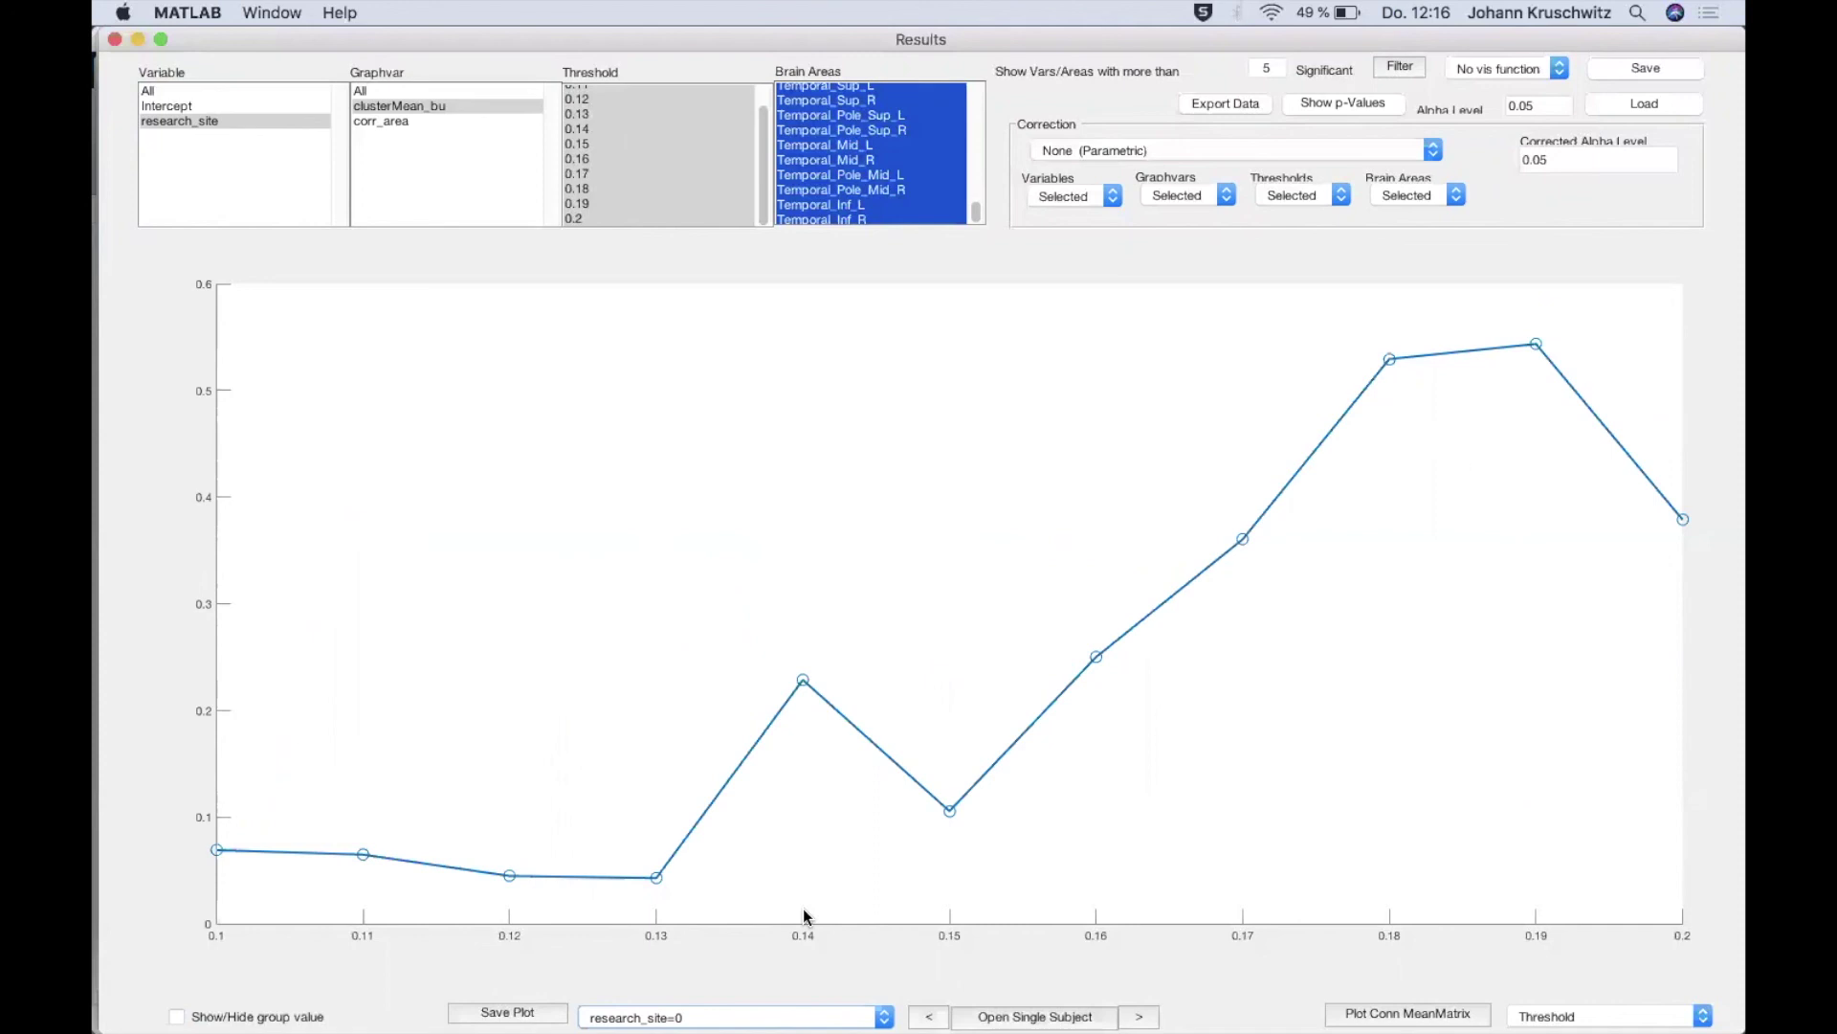
Display the research_site corr_area matrix at threshold 1 with non-significant links hidden, and inspect the Calcarine_R to Frontal_Sup_Orb_R link
{"action": "left_click", "coordinate": [373, 120]}
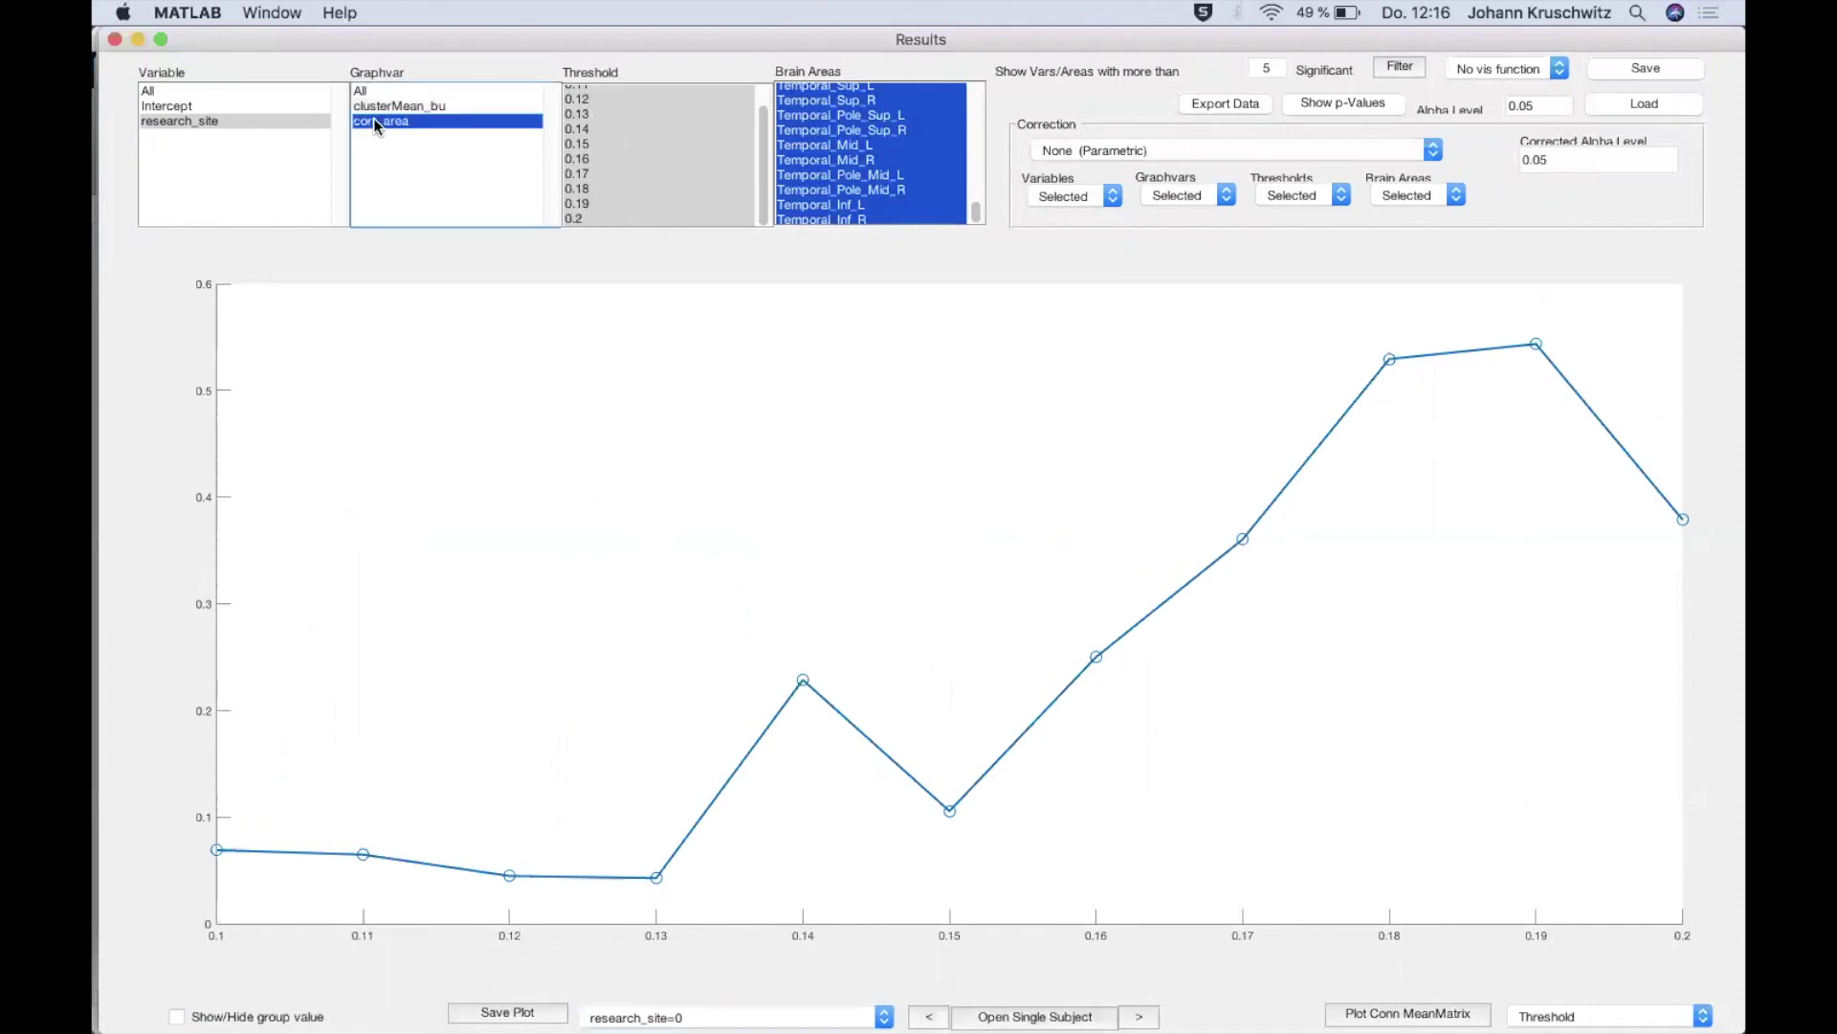
{"action": "left_click", "coordinate": [594, 90]}
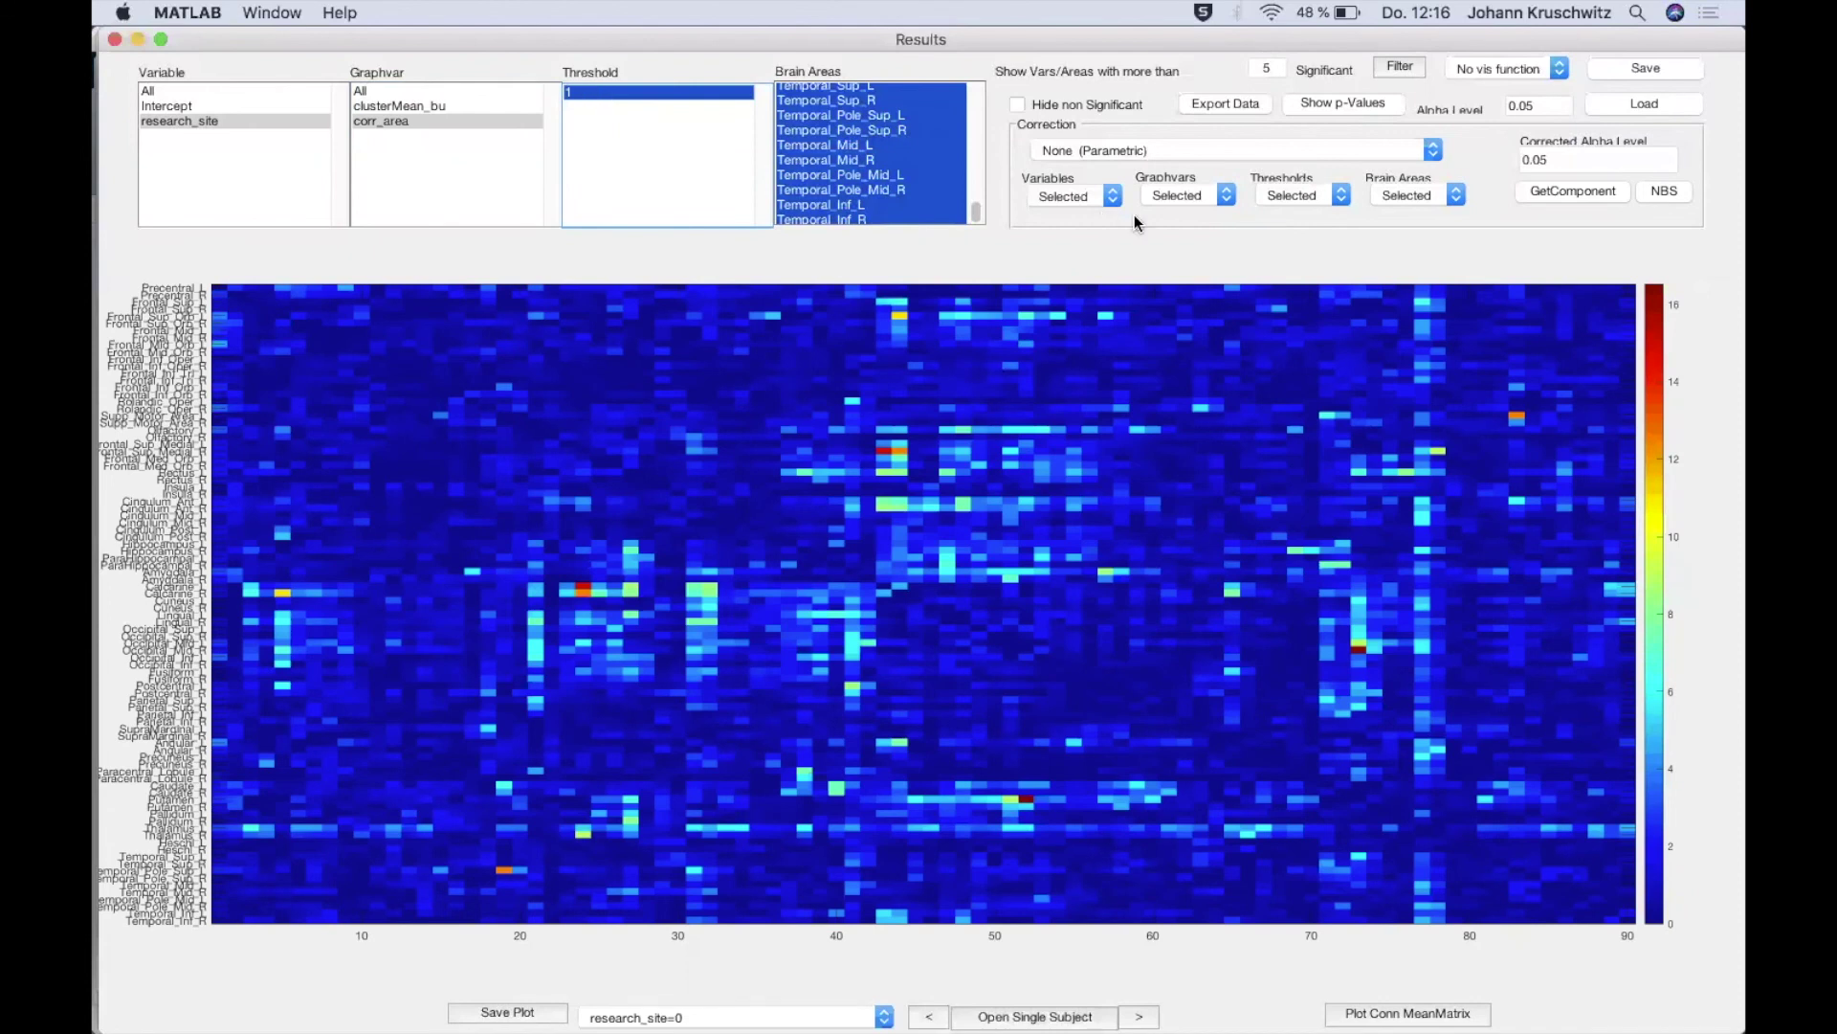
{"action": "left_click", "coordinate": [1036, 112]}
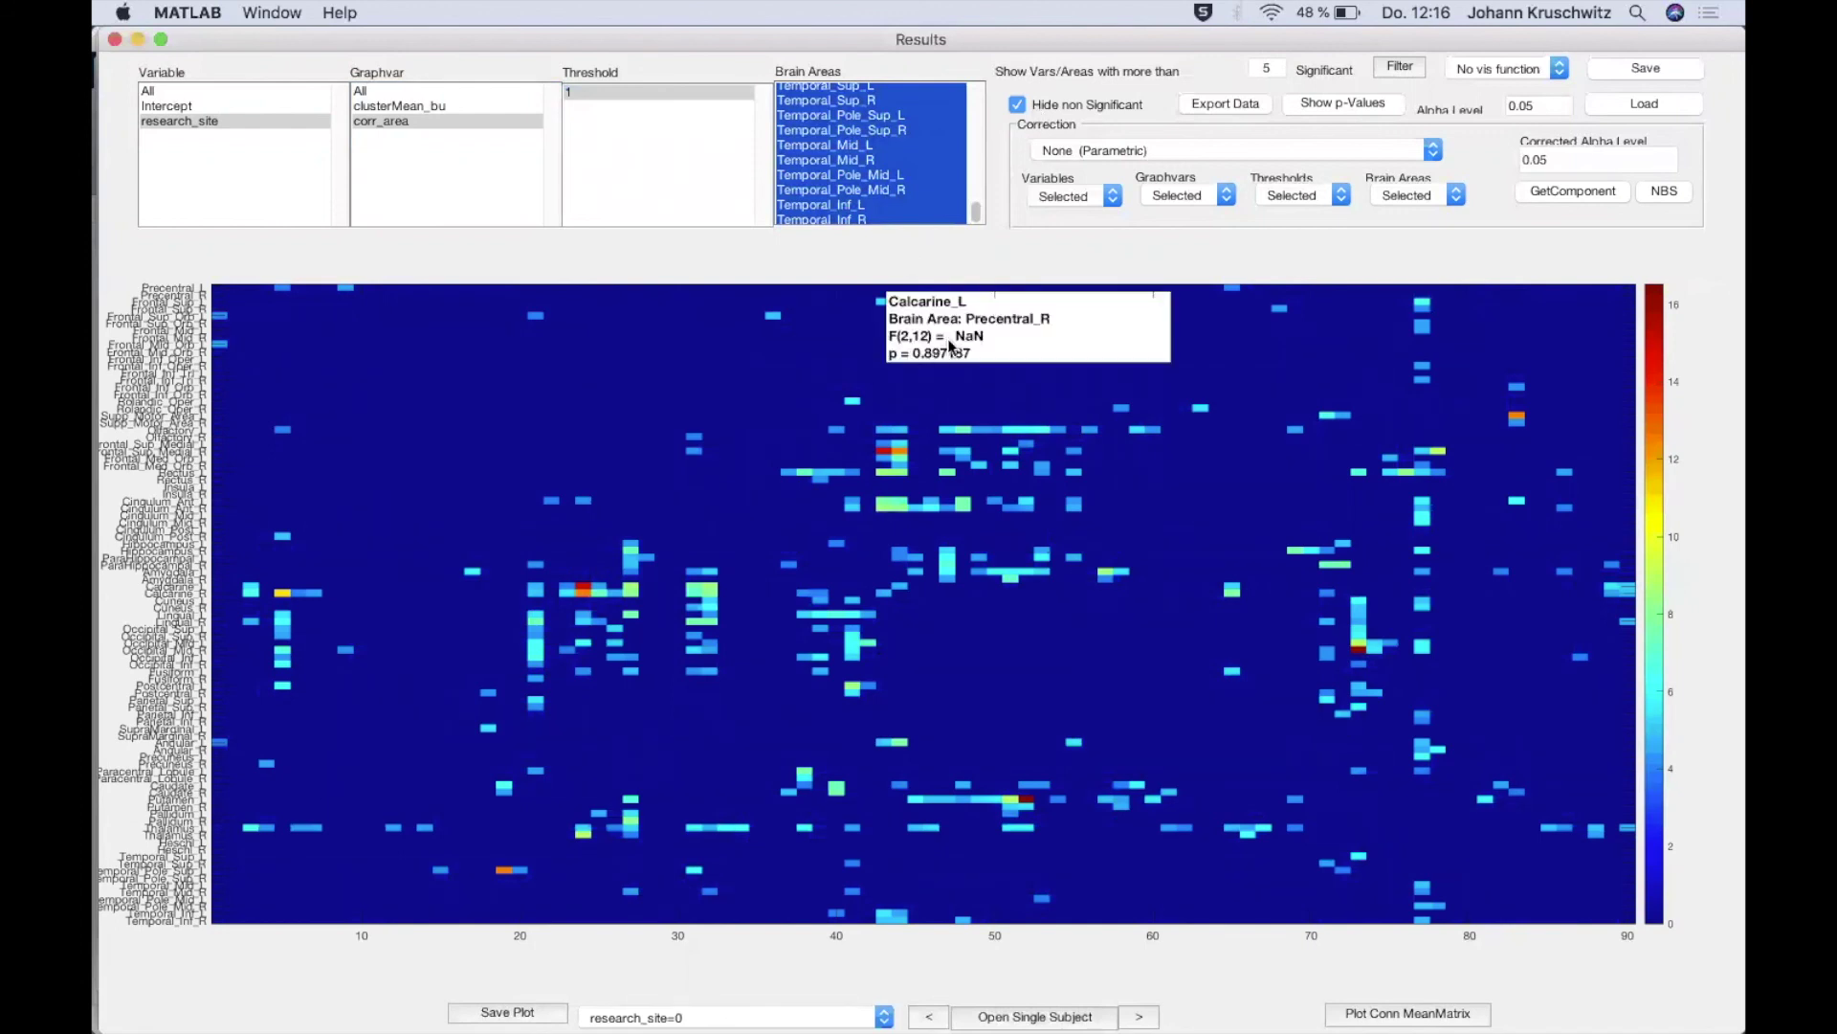
{"action": "mouse_move", "coordinate": [900, 323]}
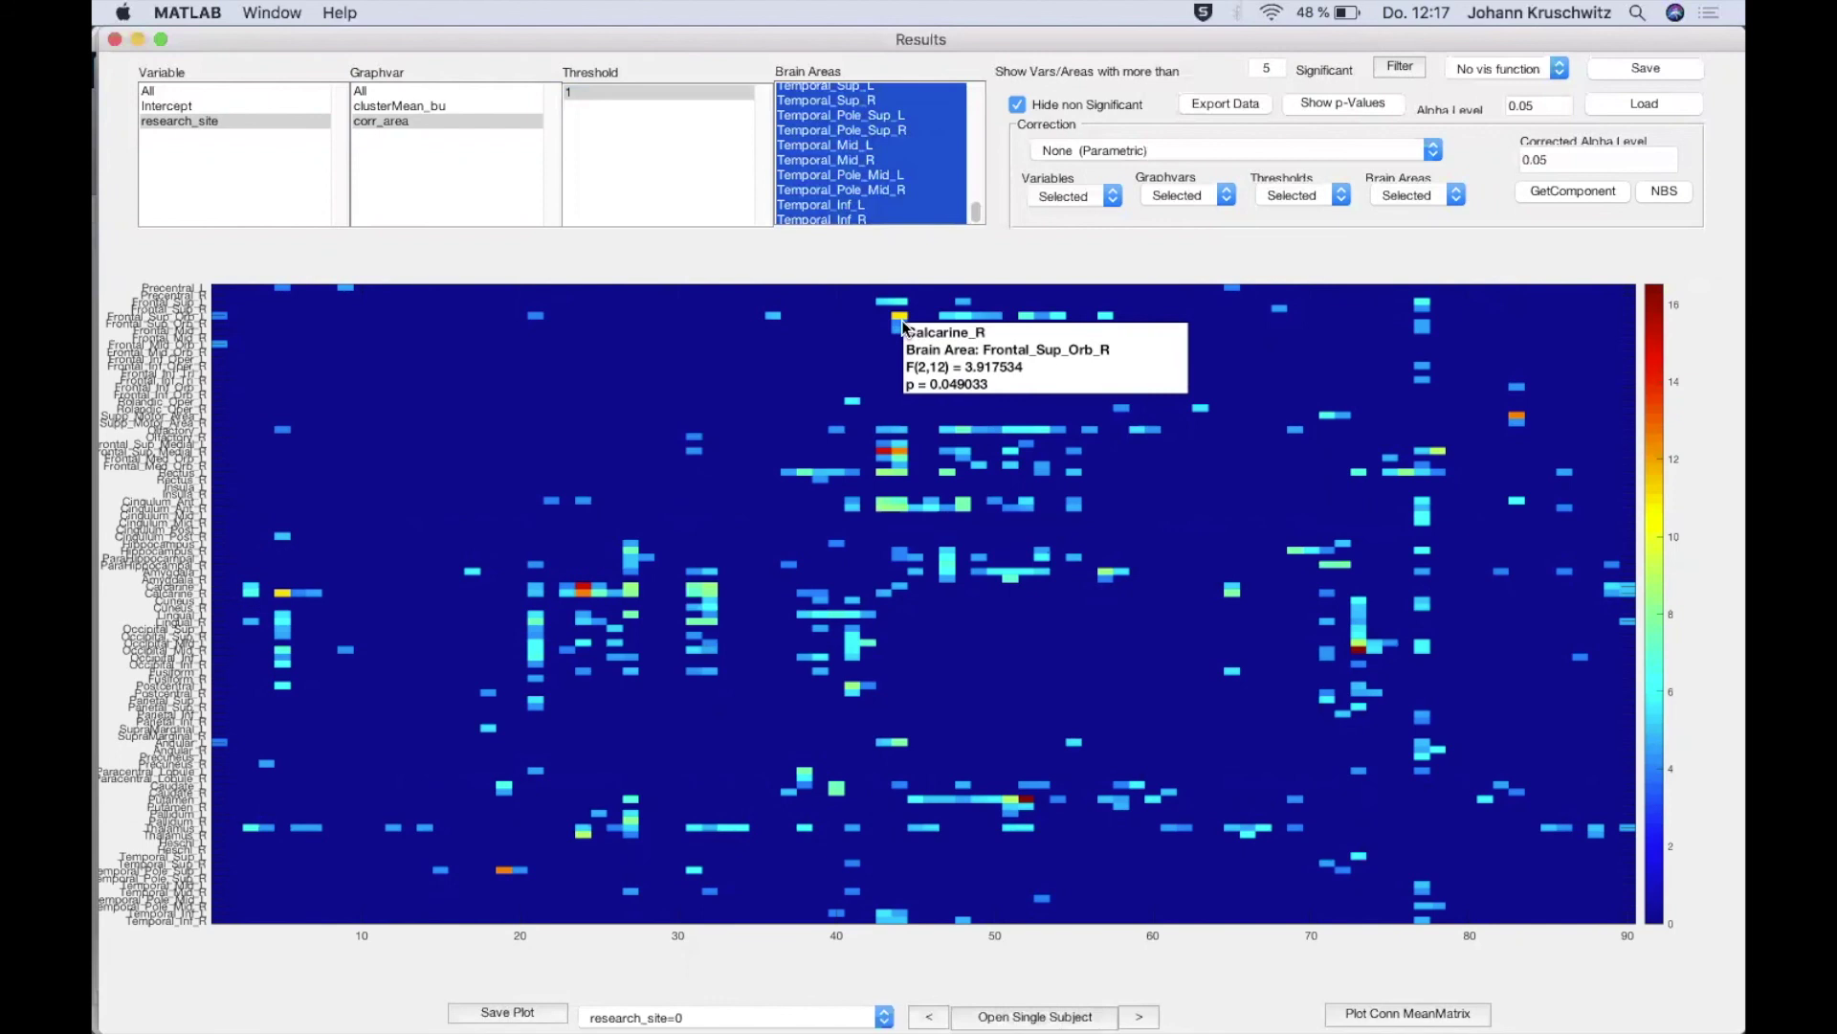
Plot the corr_area matrix for the pairwise research_site contrasts London-New York, London-Paris and New York-Paris in turn
{"action": "left_click", "coordinate": [718, 1016]}
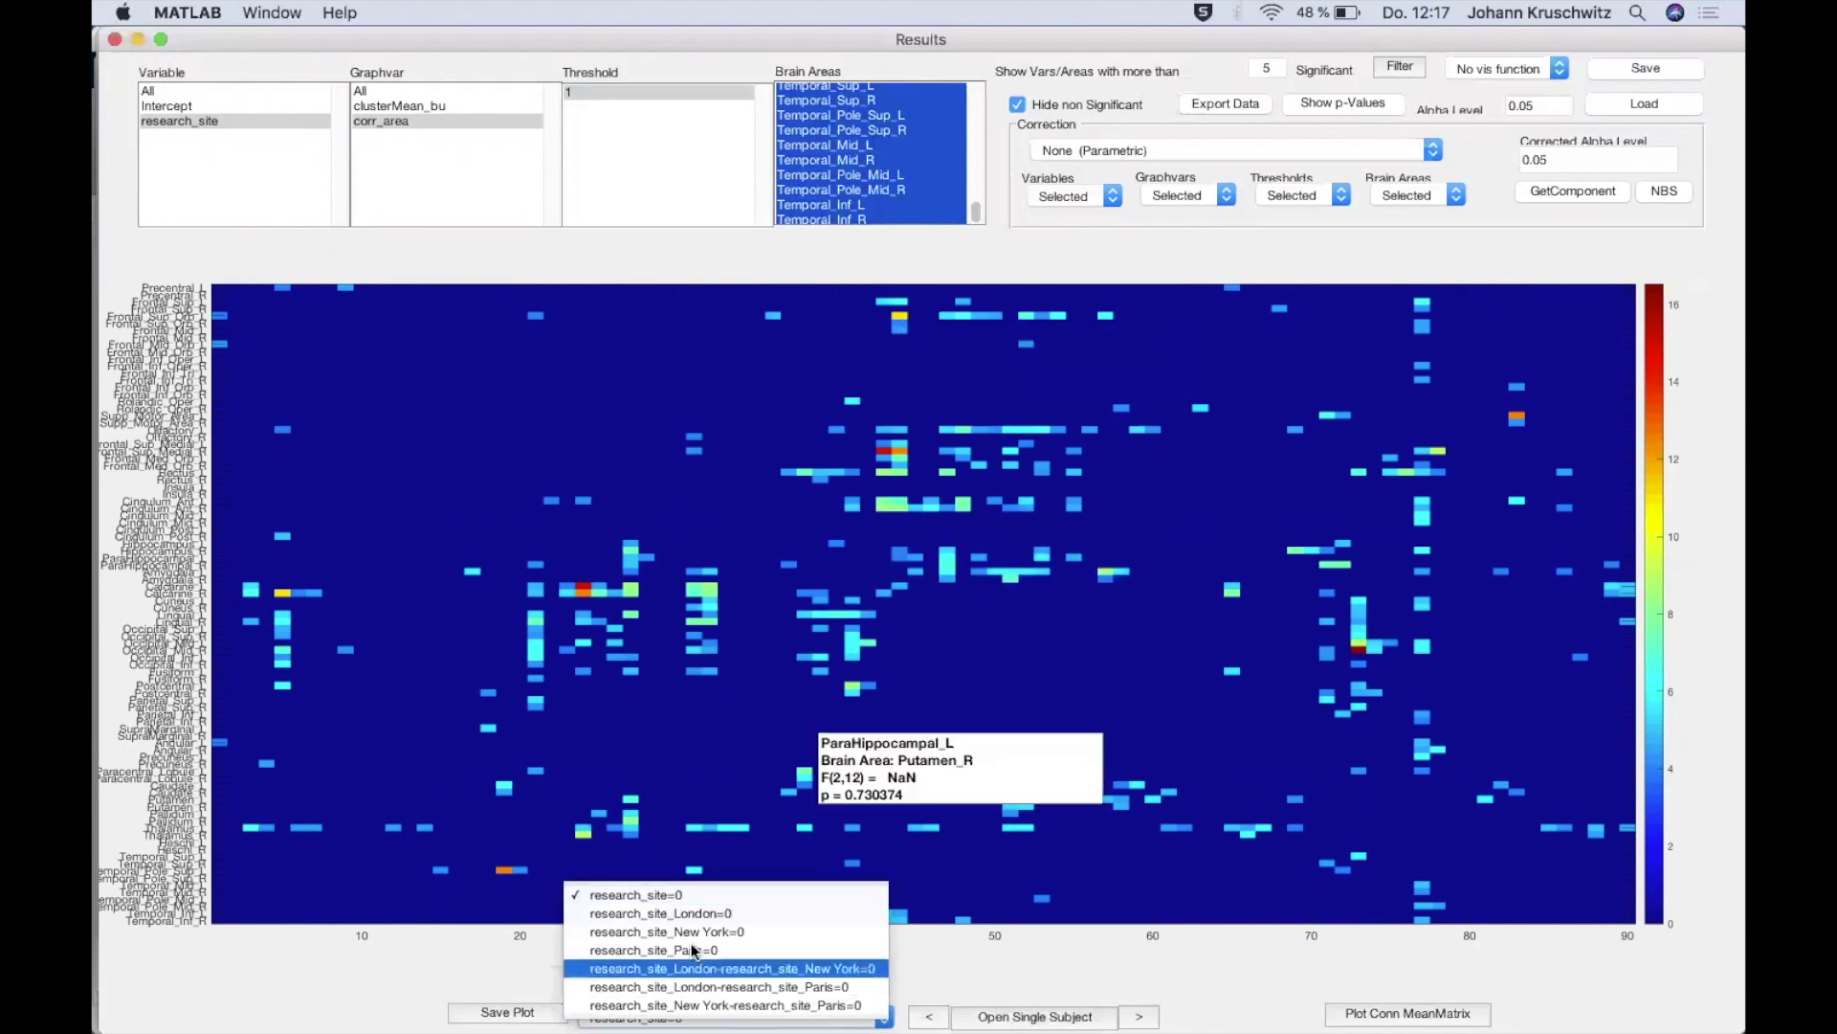
{"action": "left_click", "coordinate": [641, 968]}
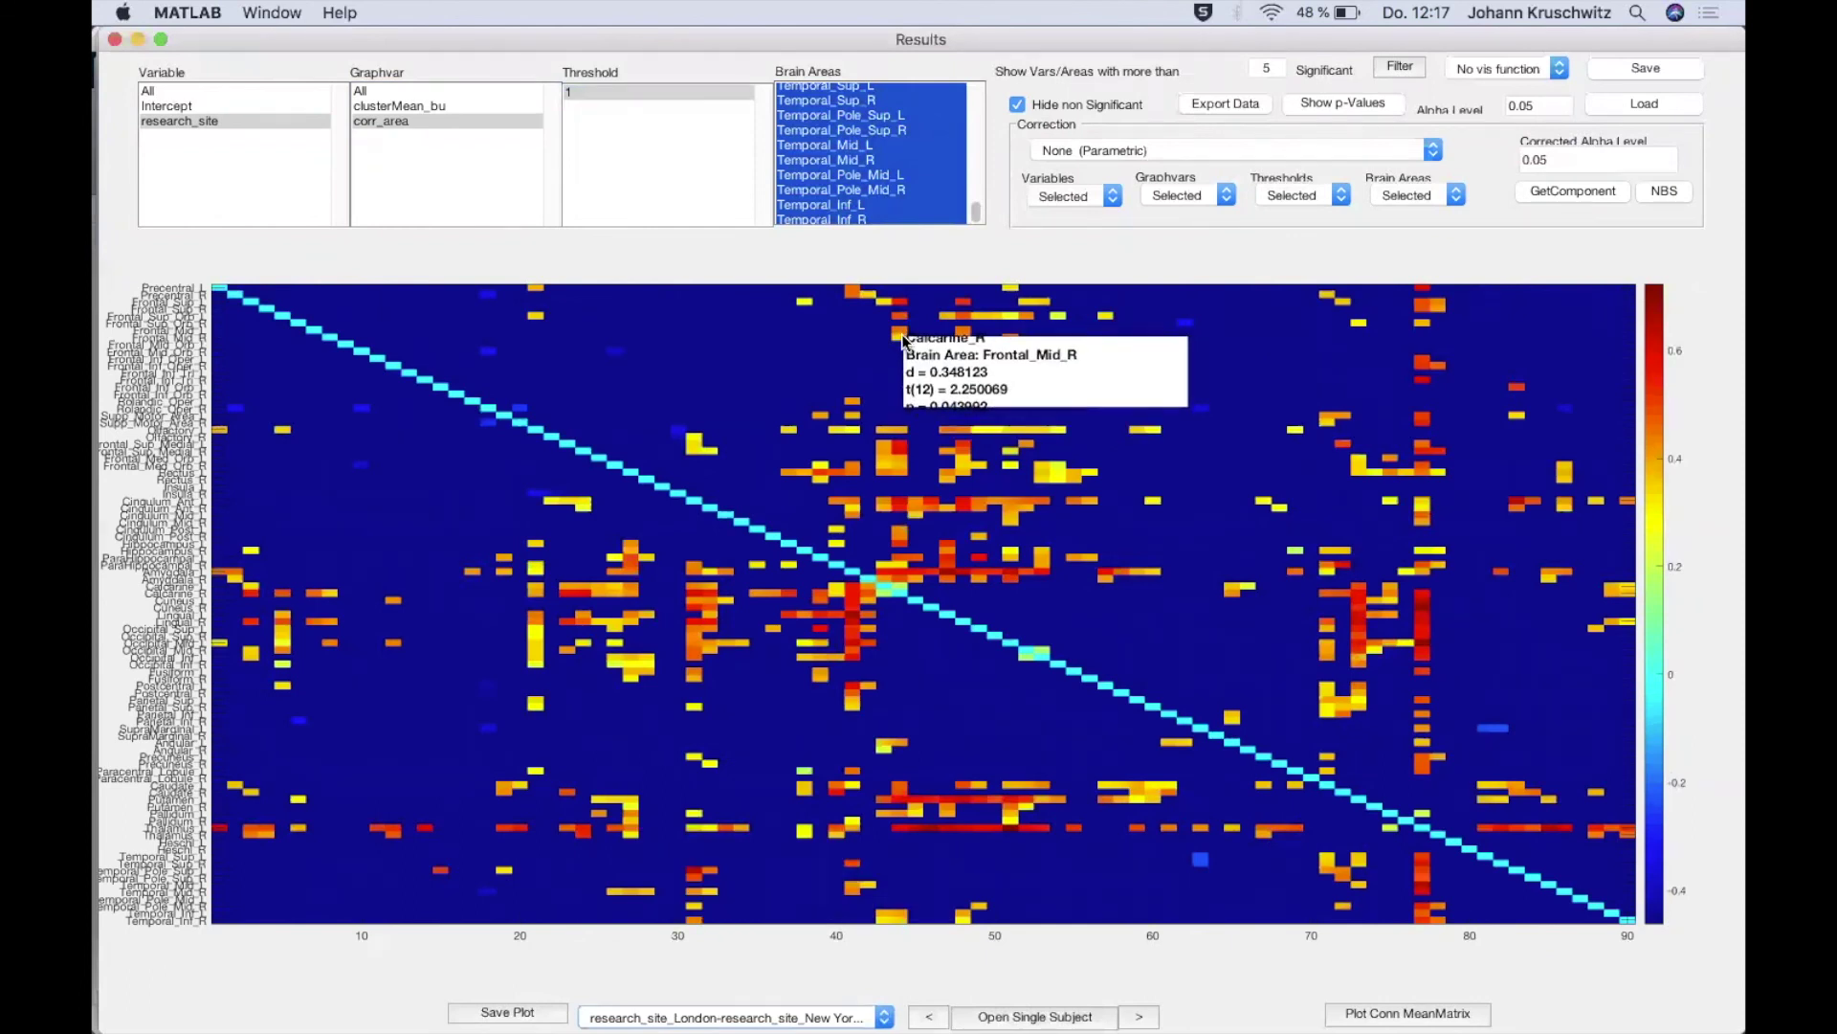
{"action": "left_click", "coordinate": [751, 1015]}
{"action": "left_click", "coordinate": [729, 987]}
{"action": "left_click", "coordinate": [732, 1016]}
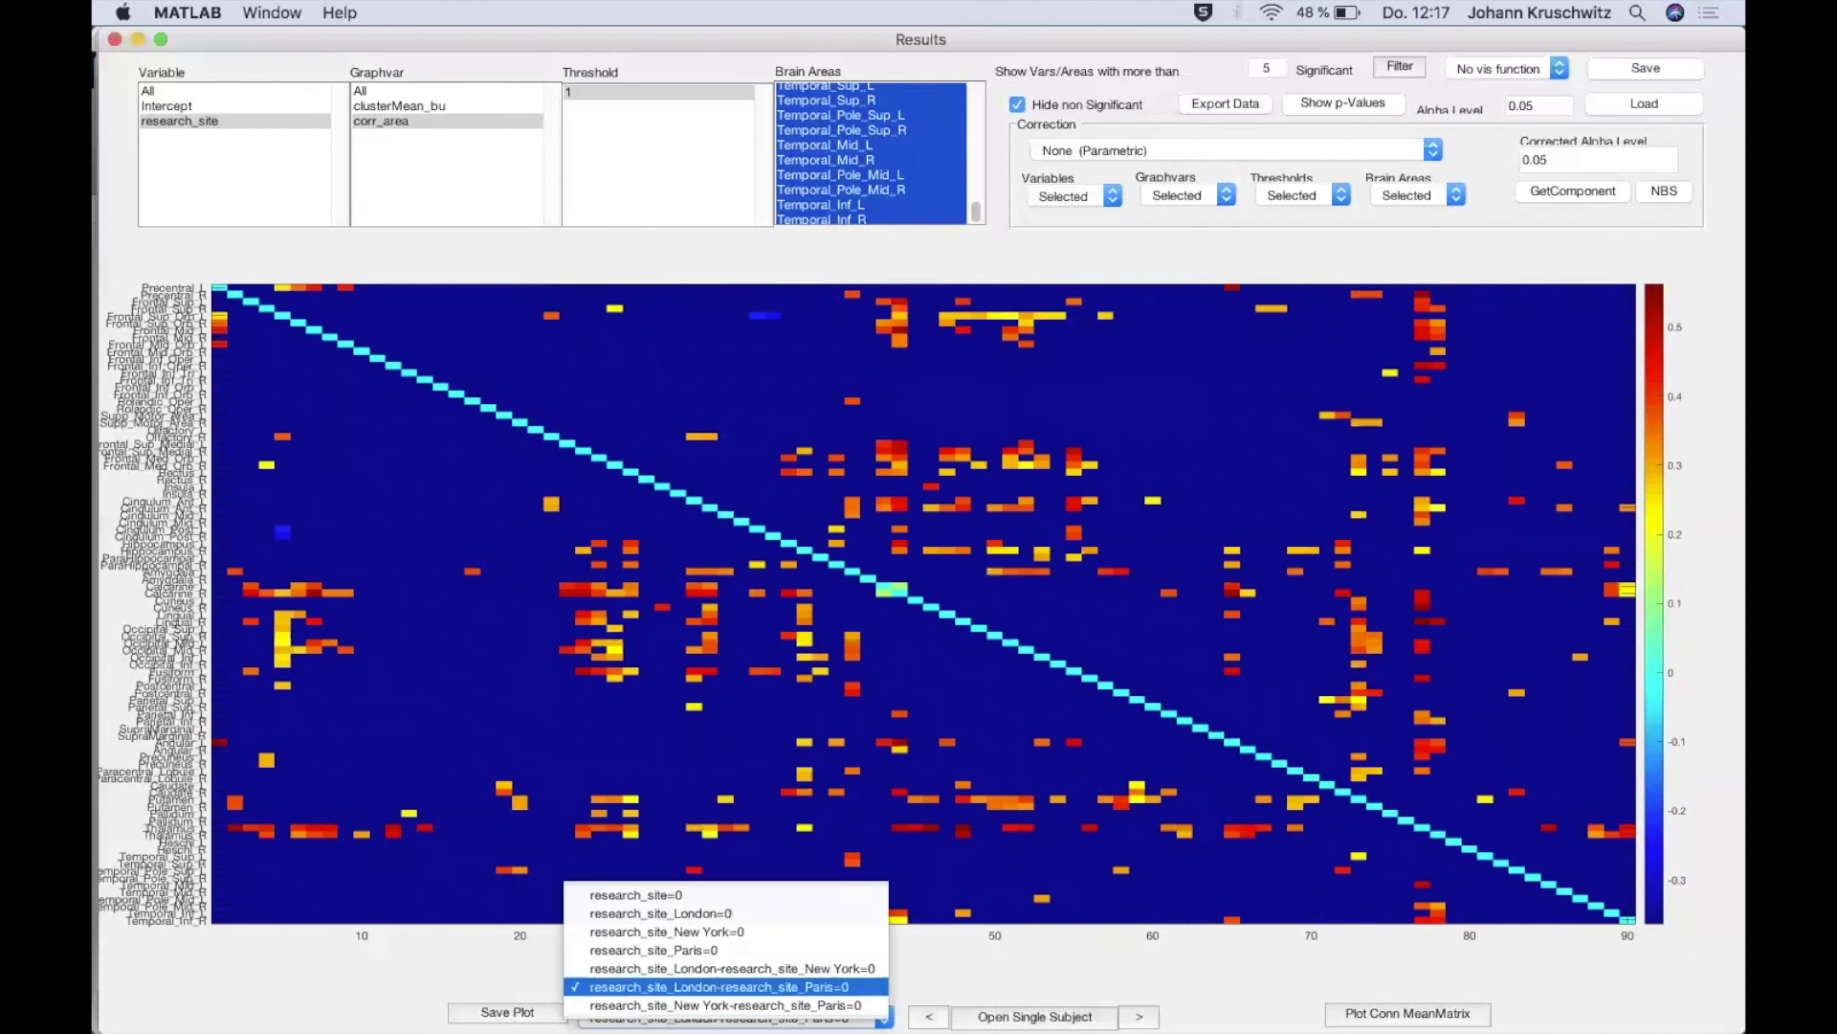
{"action": "left_click", "coordinate": [728, 1004]}
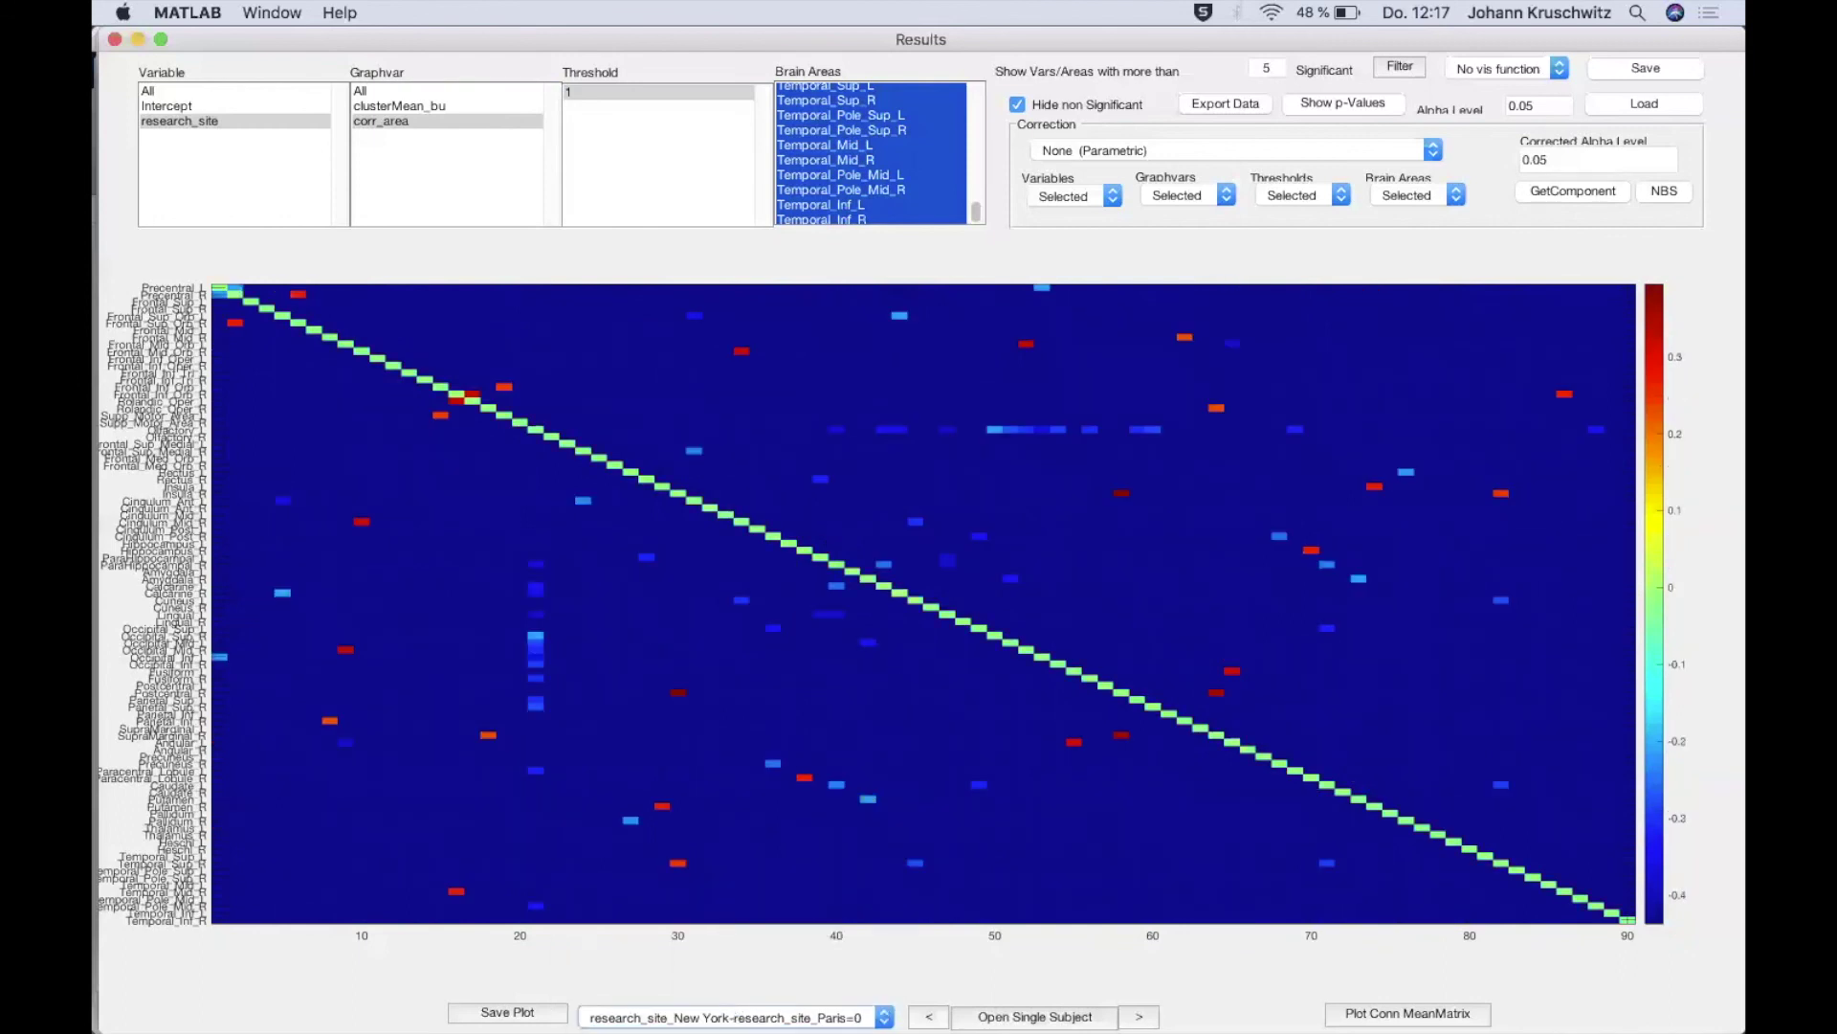
Return the connectivity matrix to the overall research_site=0 contrast
{"action": "left_click", "coordinate": [732, 1016]}
{"action": "left_click", "coordinate": [631, 888]}
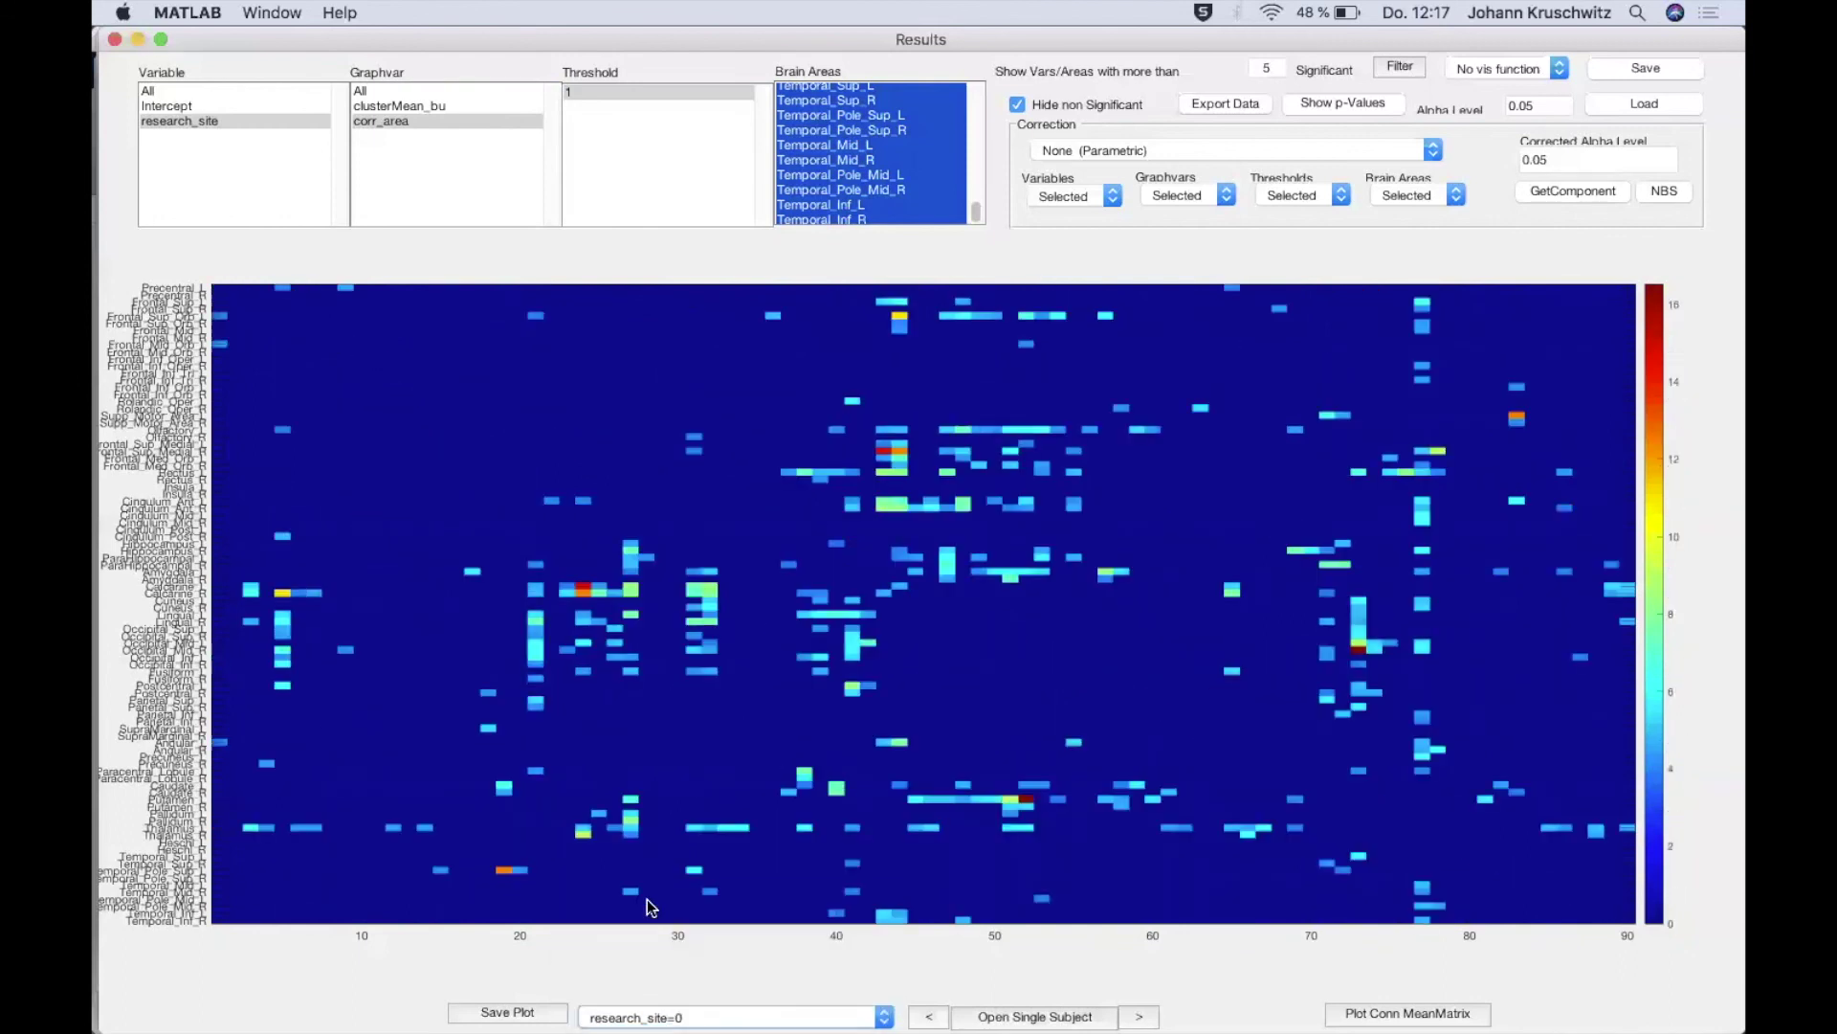
{"action": "left_click", "coordinate": [354, 304]}
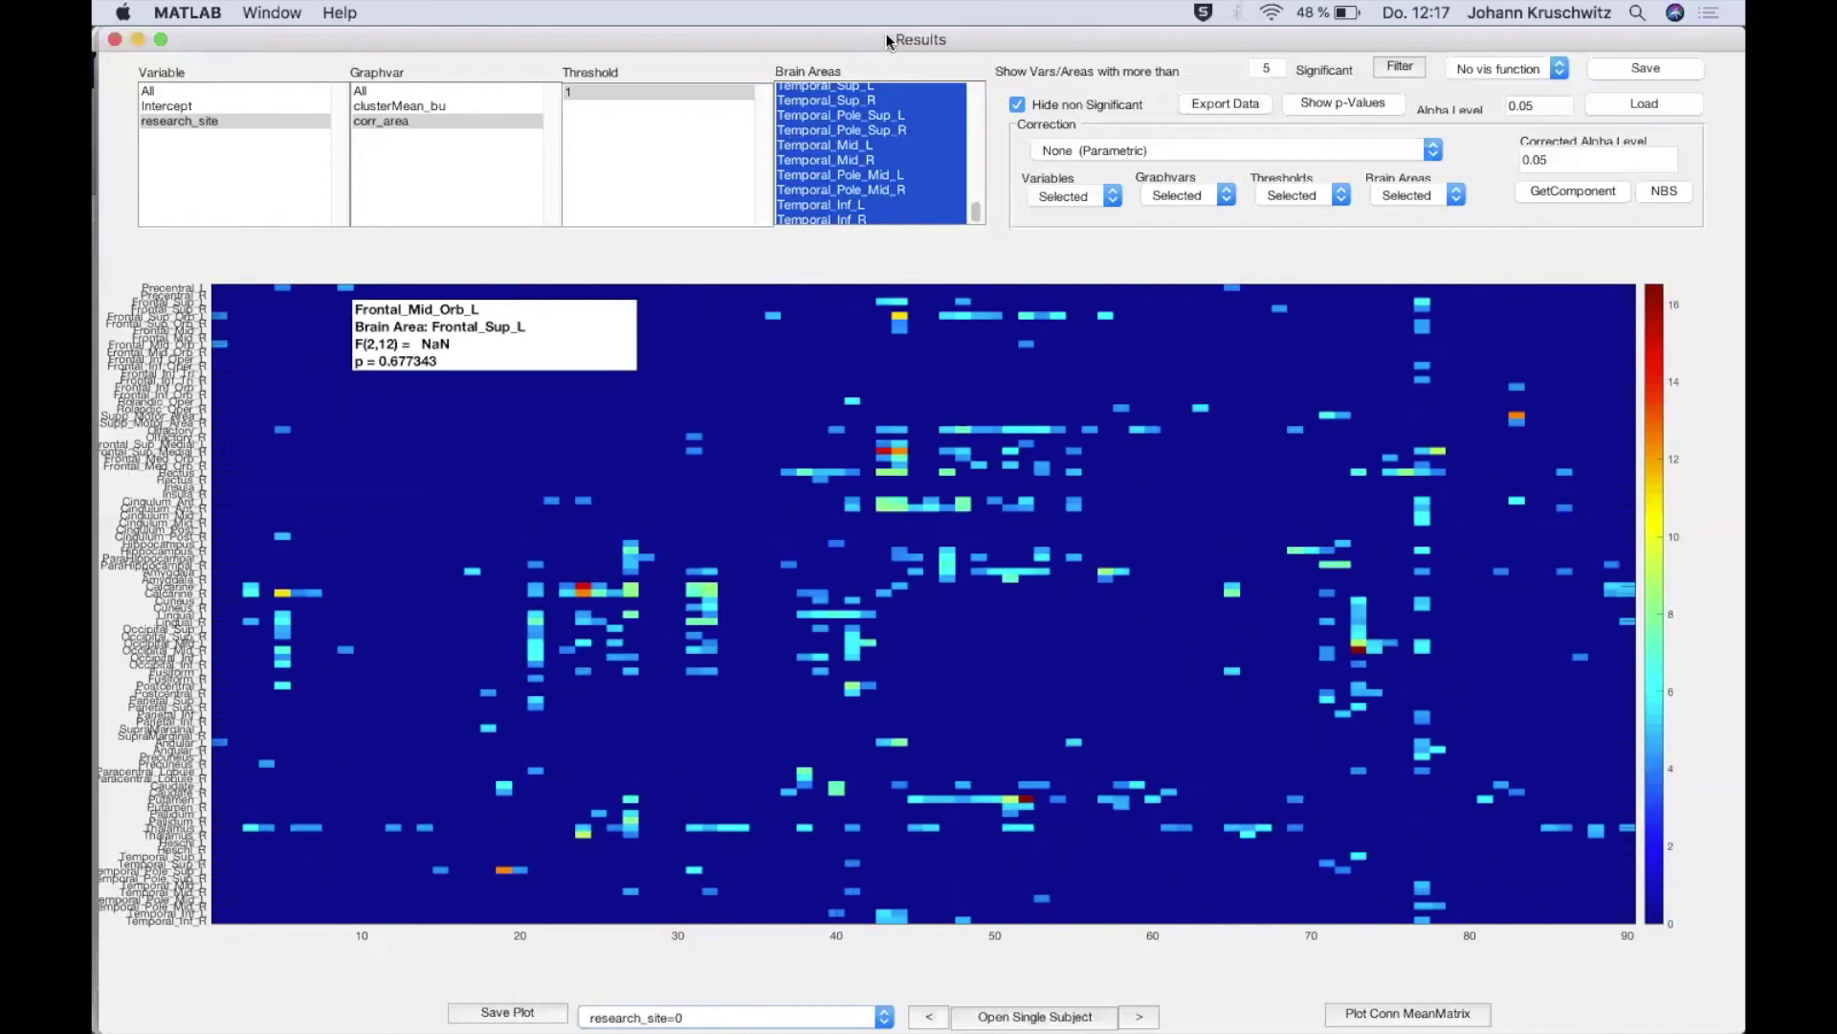